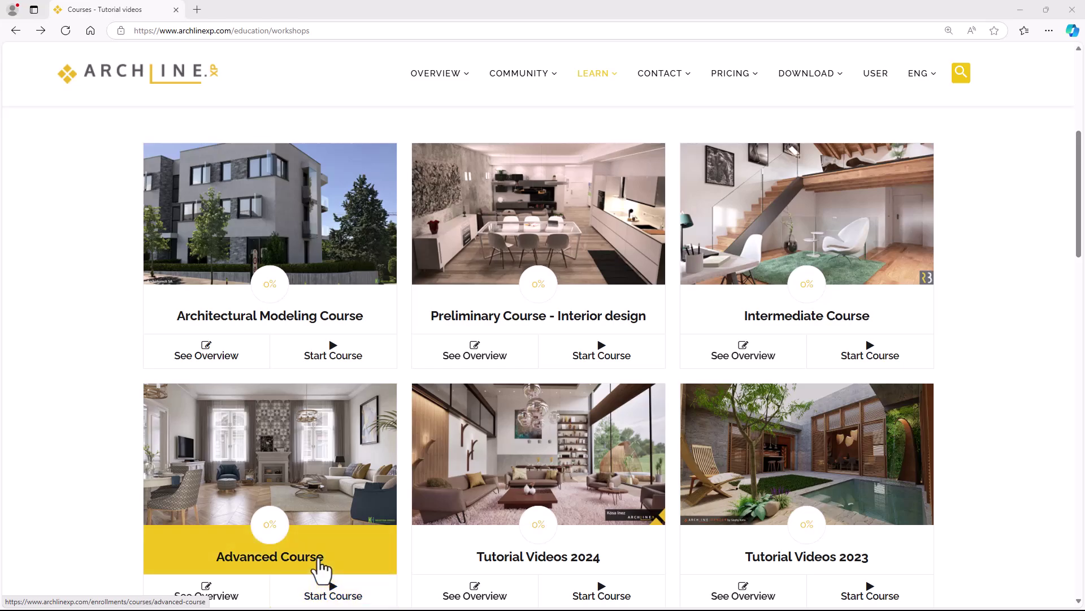
Step: Start the Advanced Course from the workshops page
{"action": "left_click", "coordinate": [358, 592]}
{"action": "left_click", "coordinate": [358, 598]}
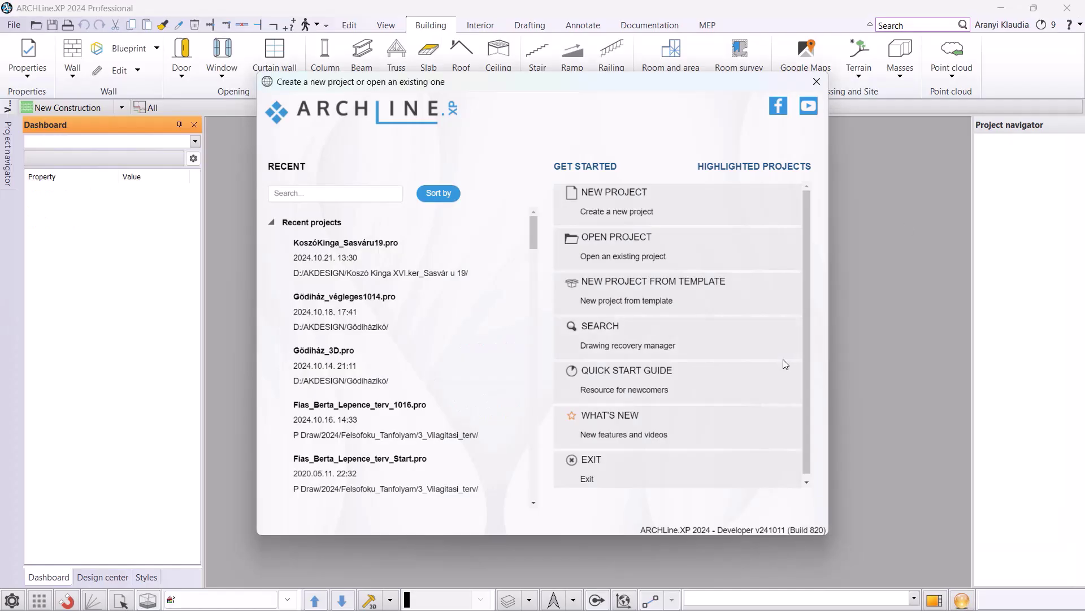
Step: Switch to ARCHLine.XP and open the project 1_Reception_room_doors_start from the 2_Create_Openings folder
{"action": "left_click", "coordinate": [709, 263]}
{"action": "double_click", "coordinate": [370, 247]}
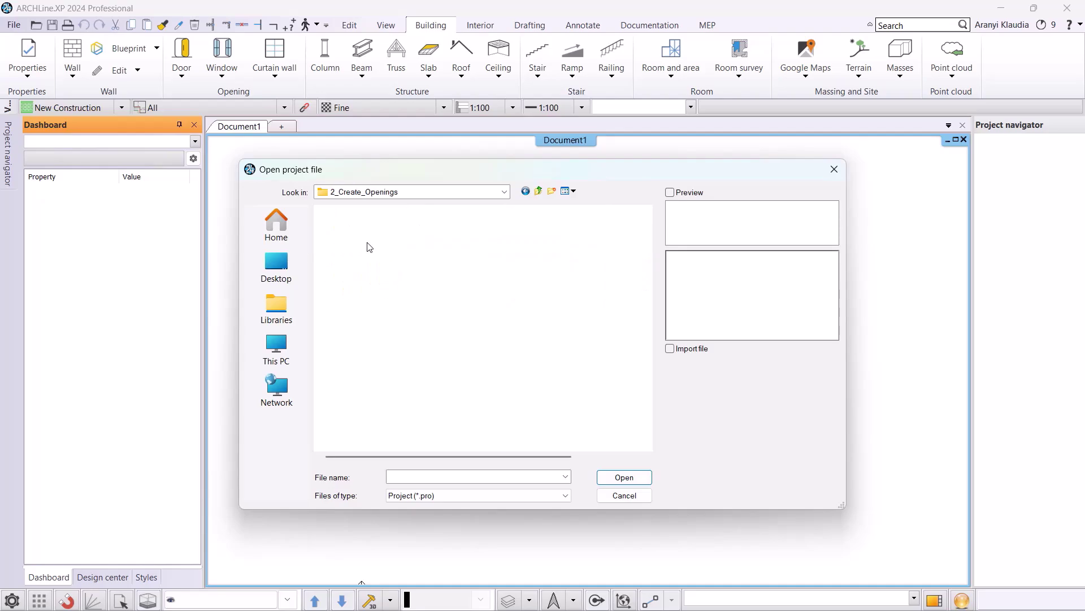
{"action": "left_click", "coordinate": [375, 266]}
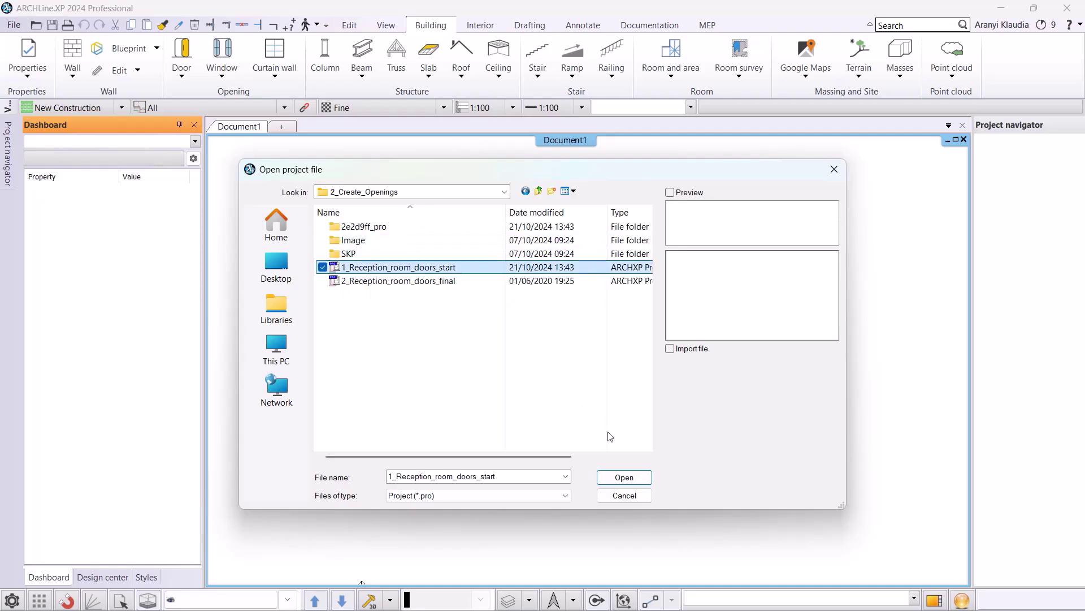
{"action": "left_click", "coordinate": [624, 478]}
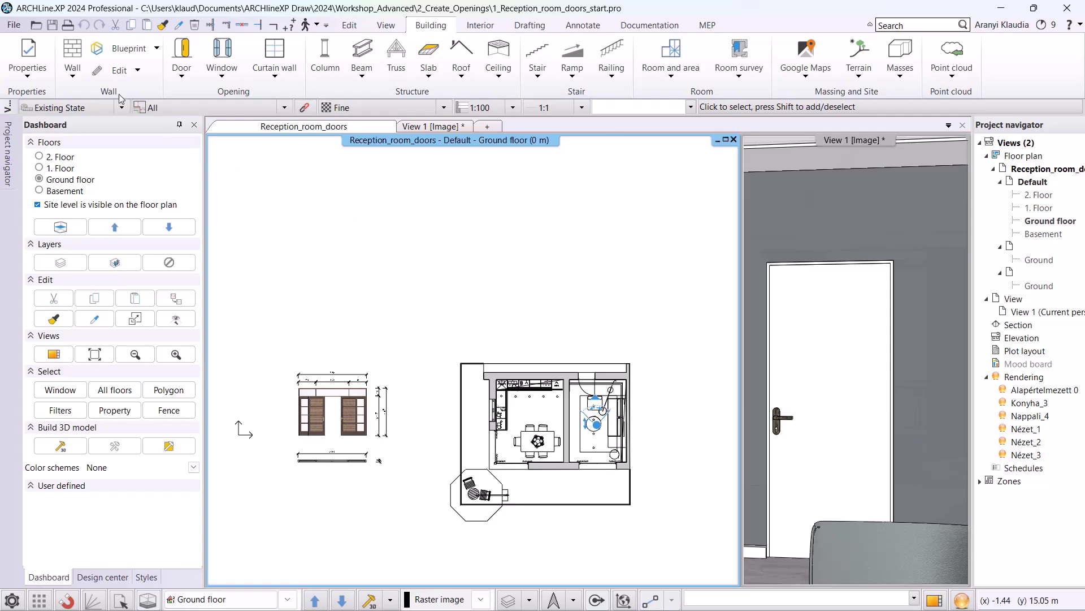
Step: Save a copy of the project as 1_Reception_room_doors_AK in the 2_Create_Openings folder
{"action": "left_click", "coordinate": [14, 25]}
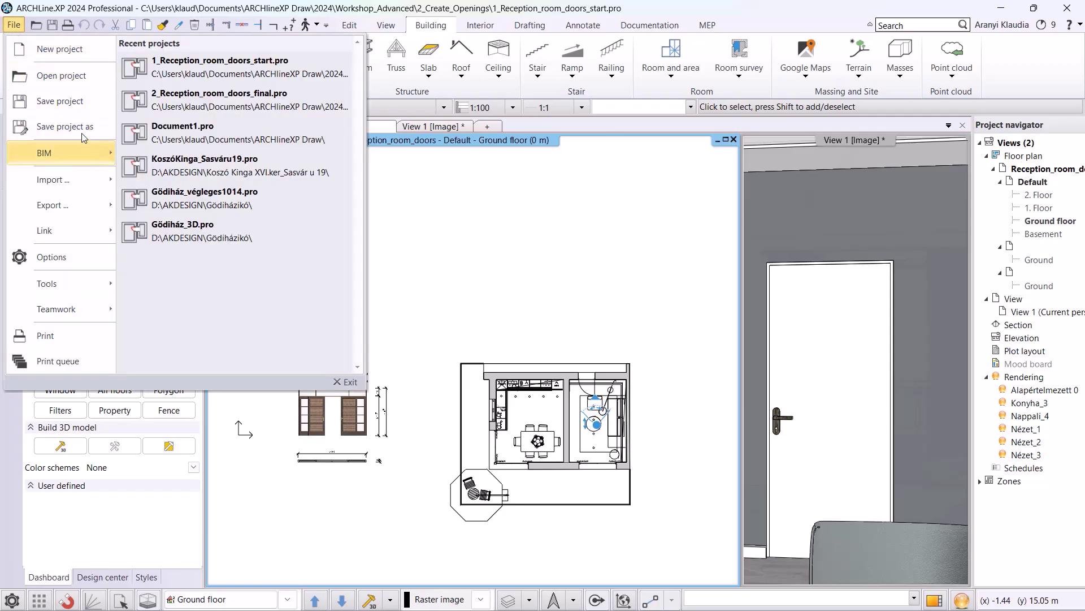
{"action": "left_click", "coordinate": [79, 106]}
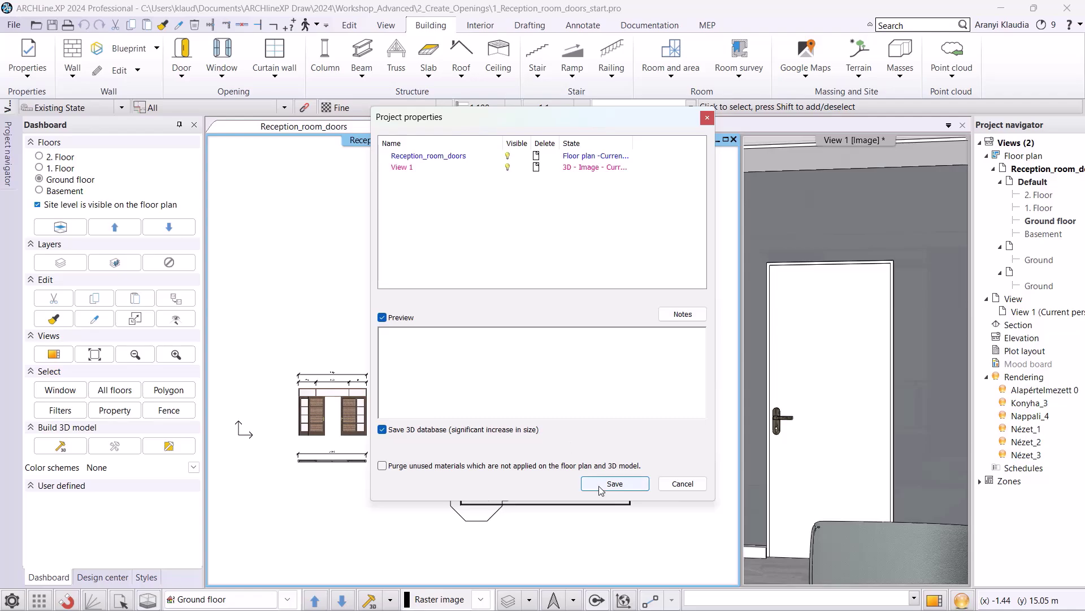
{"action": "left_click", "coordinate": [600, 485]}
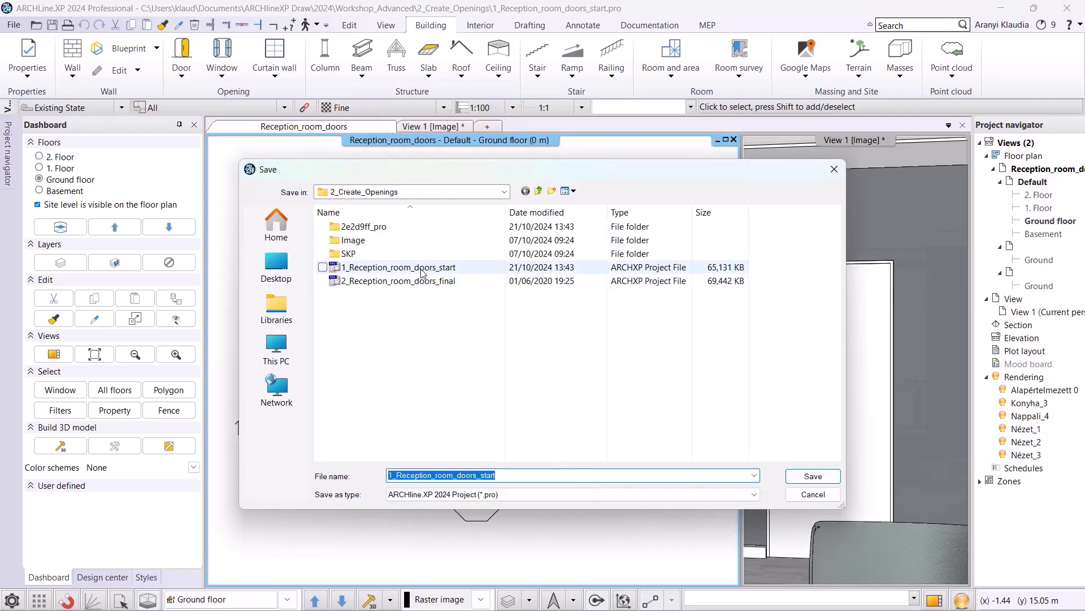
{"action": "left_click", "coordinate": [421, 272]}
{"action": "left_click_drag", "start_coordinate": [496, 476], "coordinate": [481, 476]}
{"action": "type", "text": "A"}
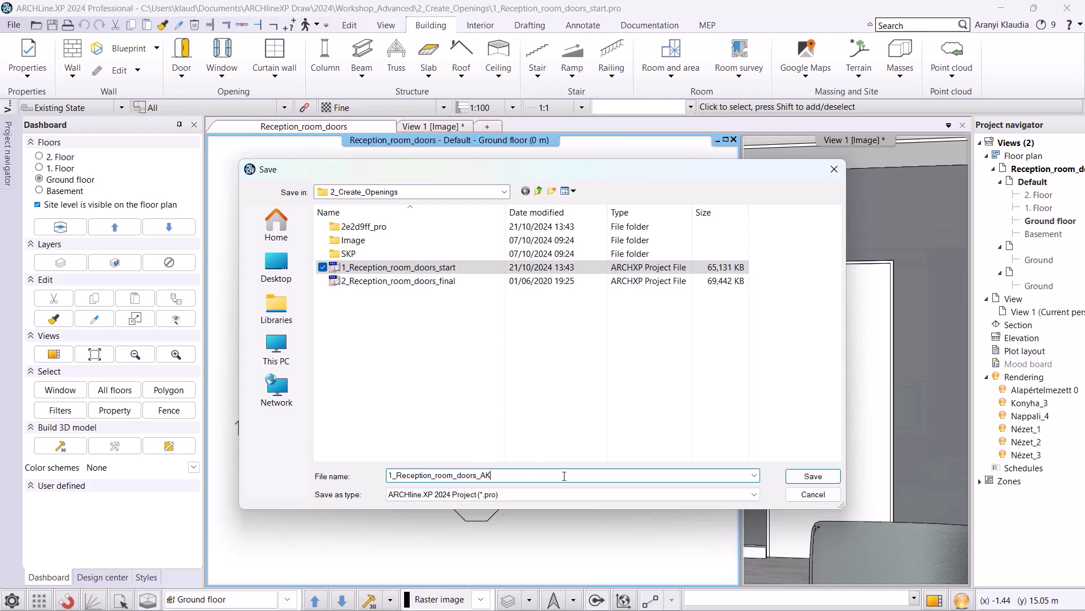
{"action": "type", "text": "K"}
{"action": "left_click", "coordinate": [812, 476]}
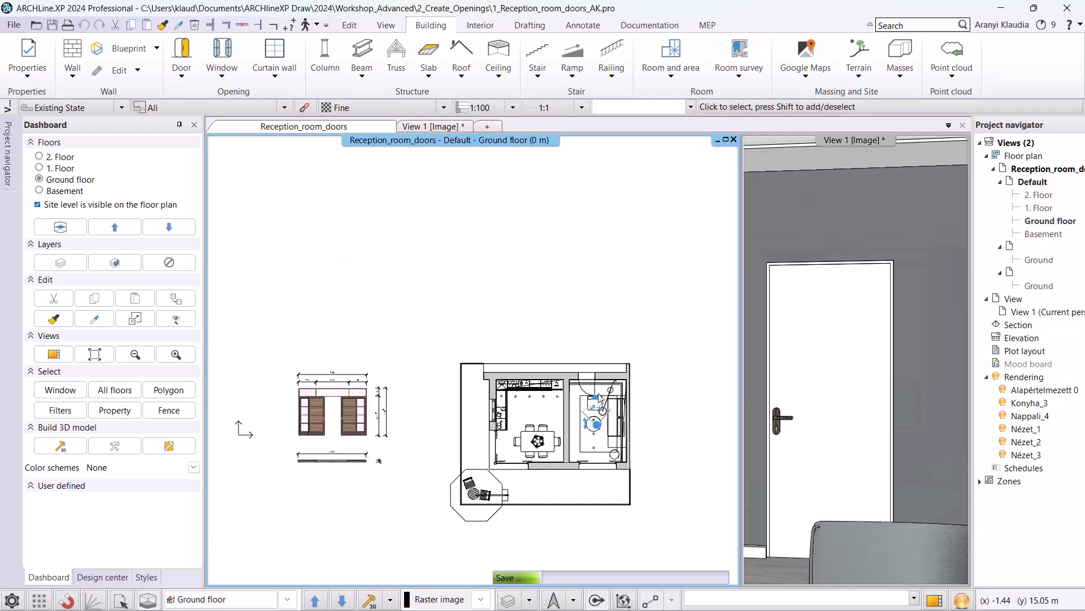
Step: Browse the paneled indoor door models in the Design Center library
{"action": "left_click", "coordinate": [103, 577]}
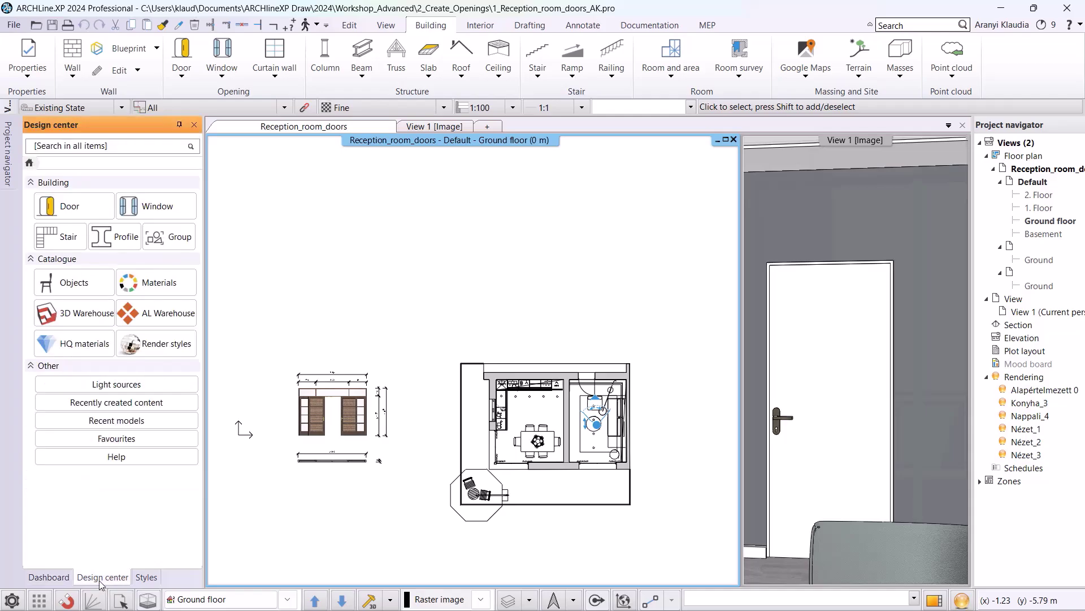
{"action": "left_click", "coordinate": [69, 214]}
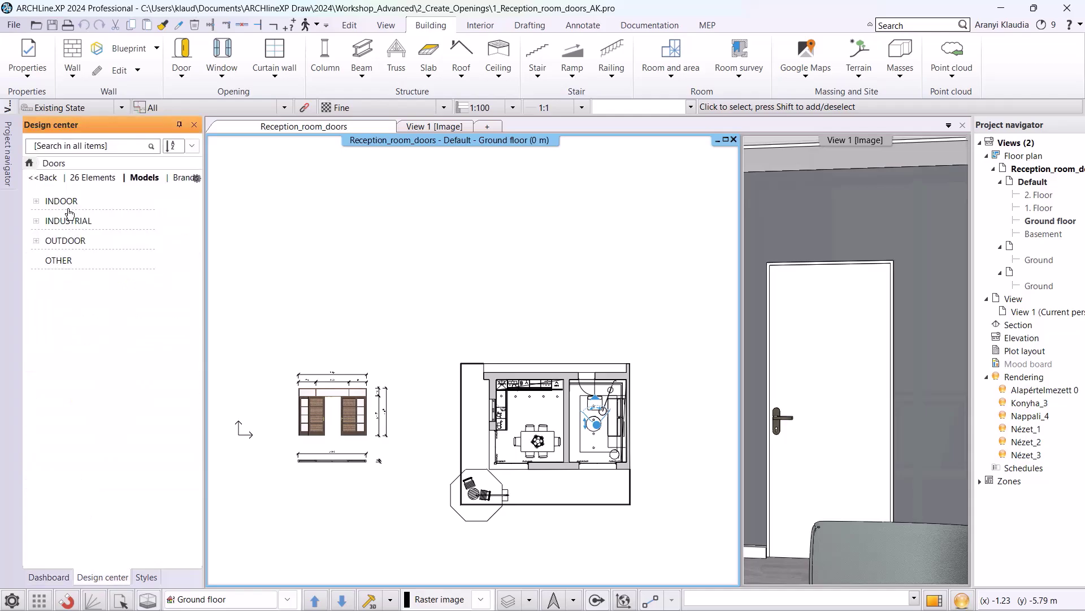
{"action": "left_click", "coordinate": [63, 202]}
{"action": "left_click", "coordinate": [72, 343]}
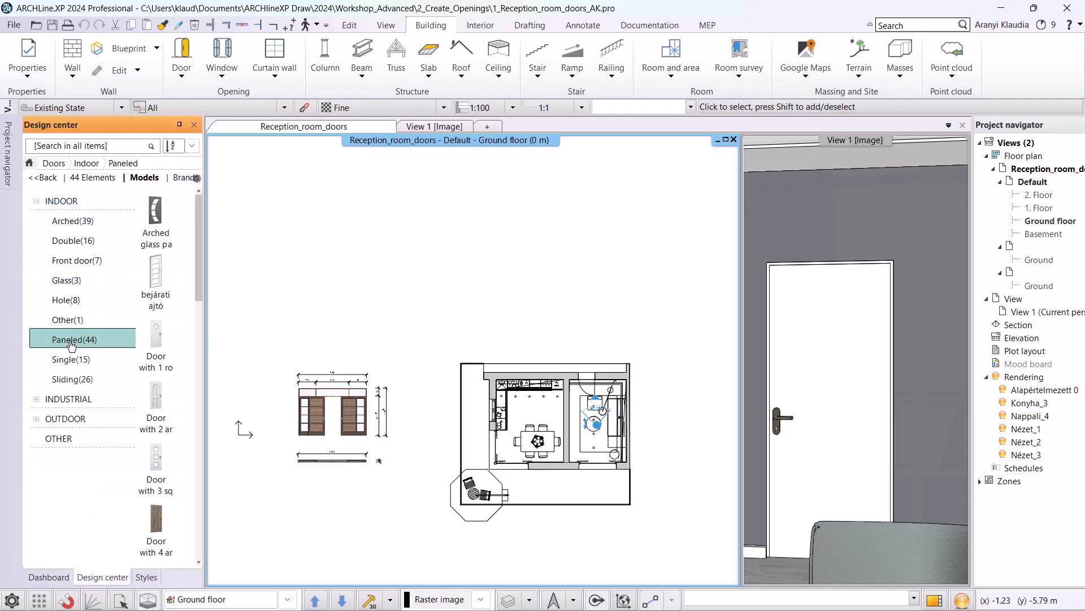
{"action": "left_click_drag", "start_coordinate": [199, 277], "coordinate": [202, 388]}
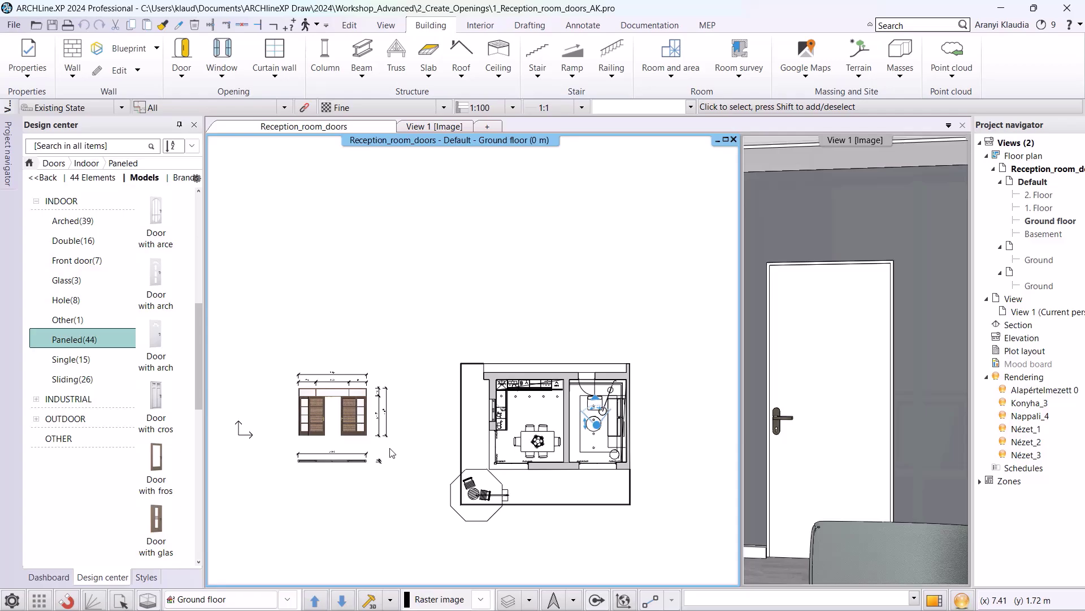
Step: Insert the Front-door-panel_2 picture from the Image folder above the door elevation on the floor plan, sized 840 by 2100 mm
{"action": "key", "text": "alt+Tab"}
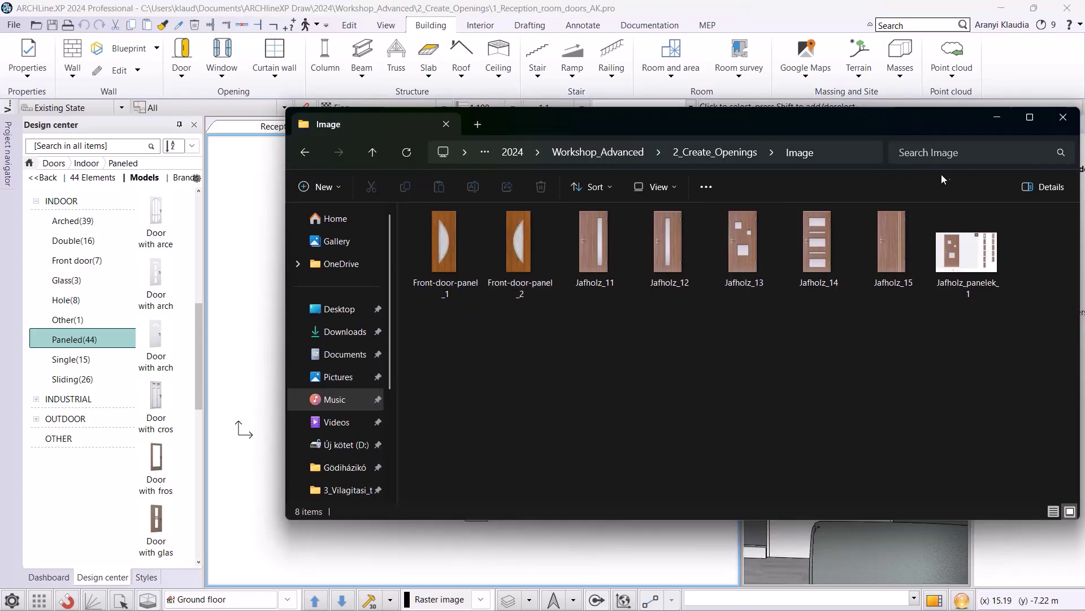
{"action": "left_click_drag", "start_coordinate": [917, 124], "coordinate": [870, 151]}
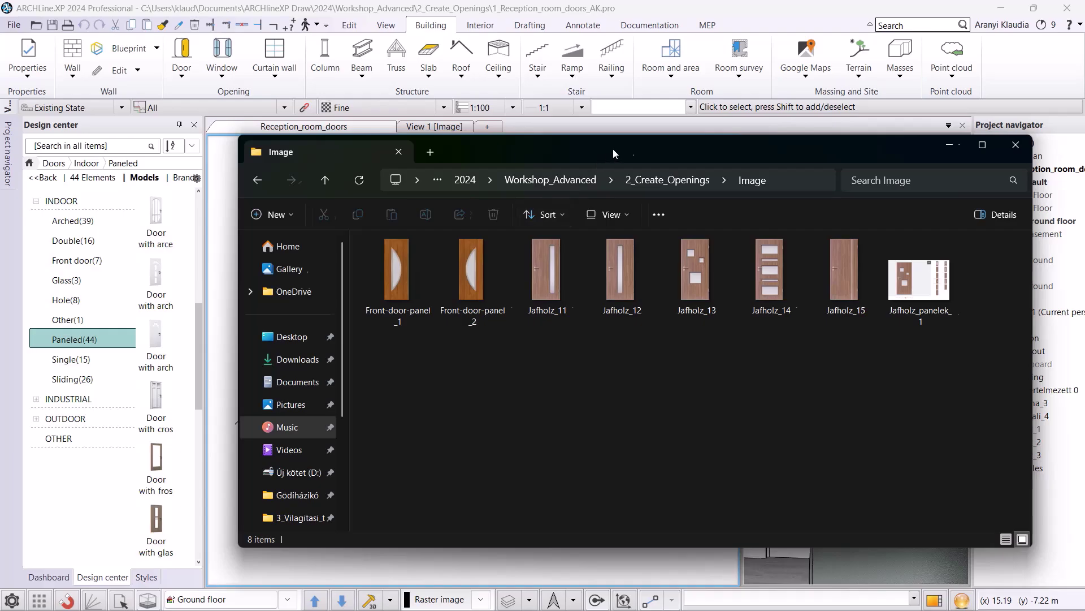
{"action": "left_click_drag", "start_coordinate": [613, 148], "coordinate": [693, 150]}
{"action": "left_click", "coordinate": [523, 310]}
{"action": "left_click_drag", "start_coordinate": [523, 310], "coordinate": [294, 355]}
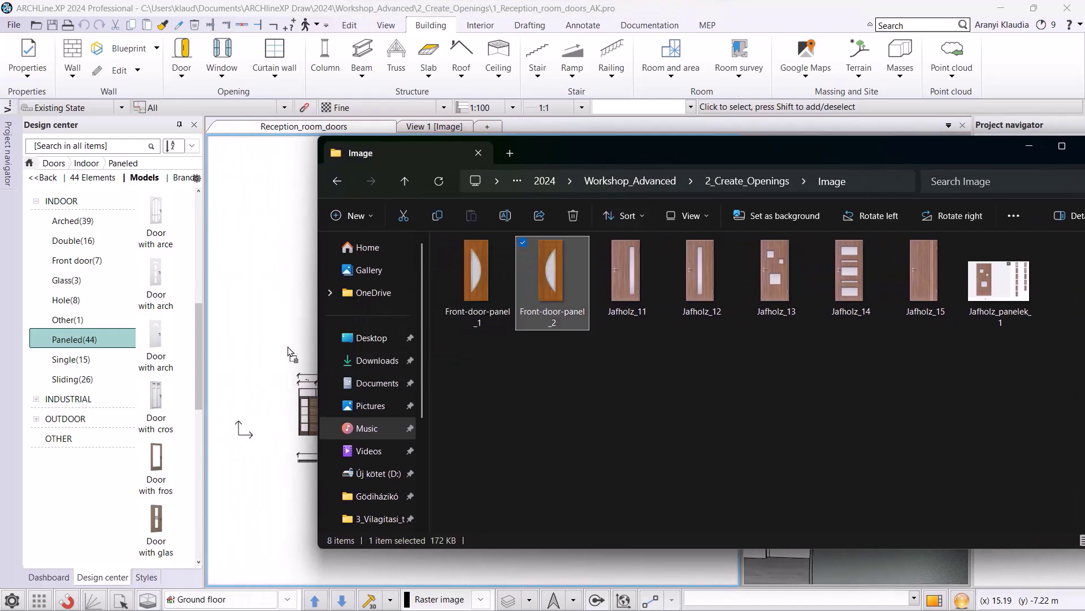
{"action": "scroll", "coordinate": [368, 347], "scroll_direction": "up", "scroll_amount": 2}
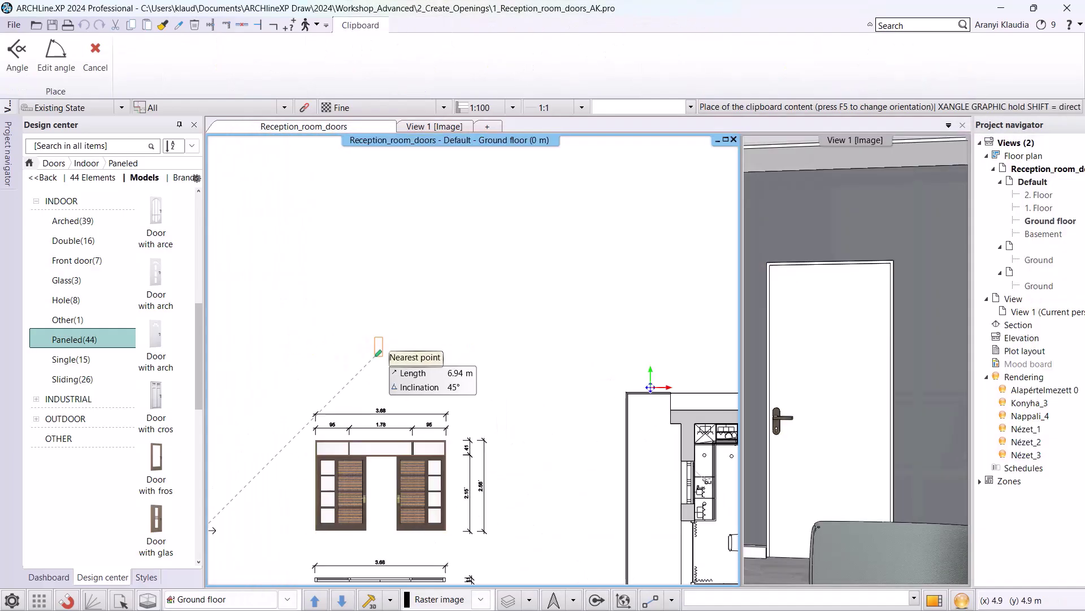
{"action": "left_click", "coordinate": [318, 346]}
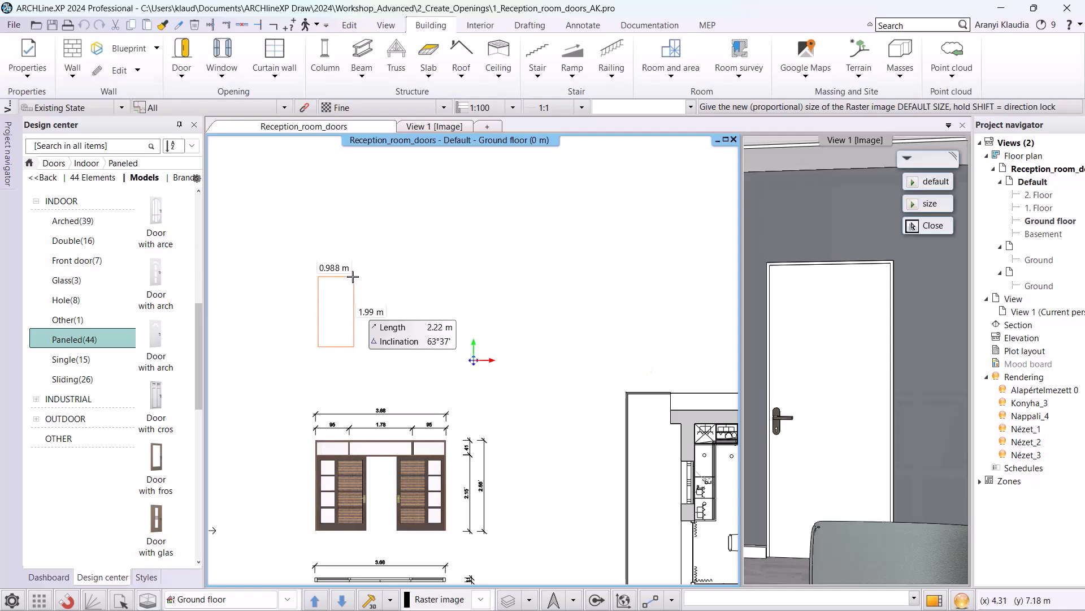
{"action": "left_click", "coordinate": [342, 289]}
{"action": "scroll", "coordinate": [351, 314], "scroll_direction": "up", "scroll_amount": 3}
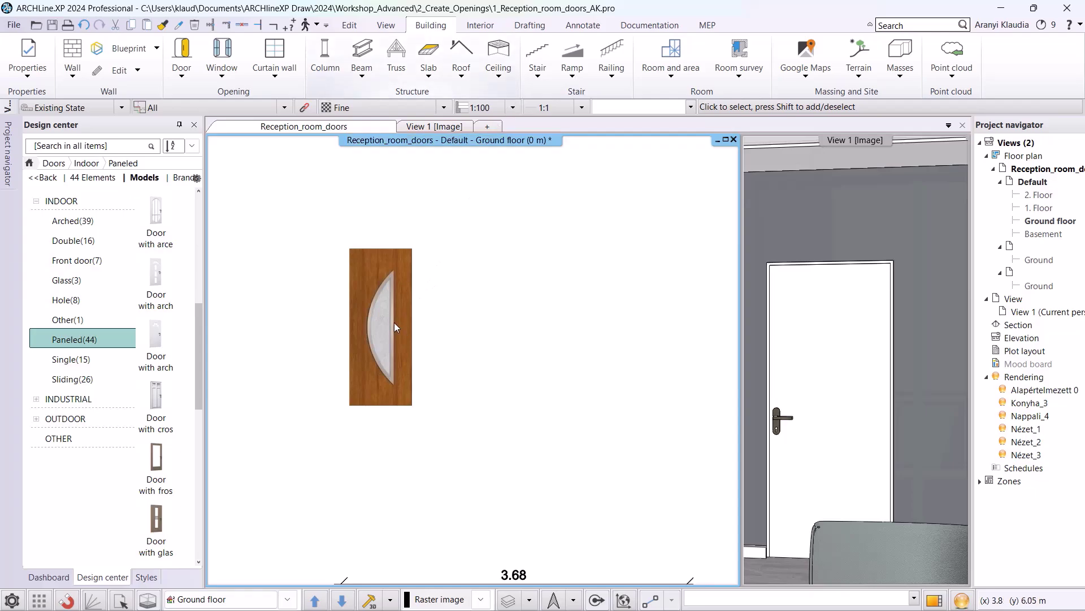
{"action": "key", "text": "Return"}
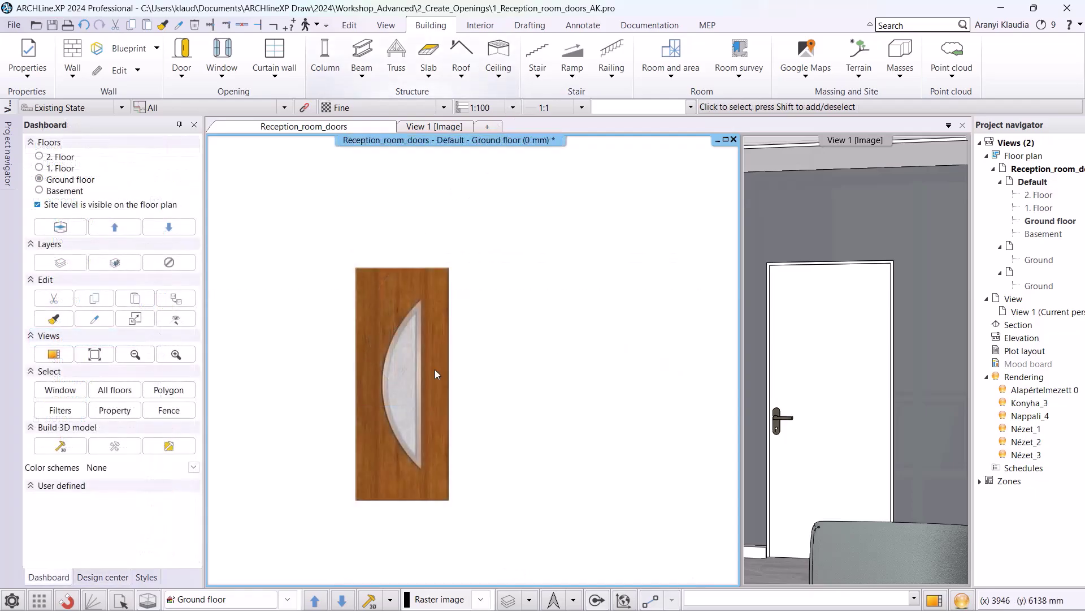
Step: Save the door picture as a library material named "door panel 2" in category MY, sub category Door
{"action": "left_click", "coordinate": [406, 381]}
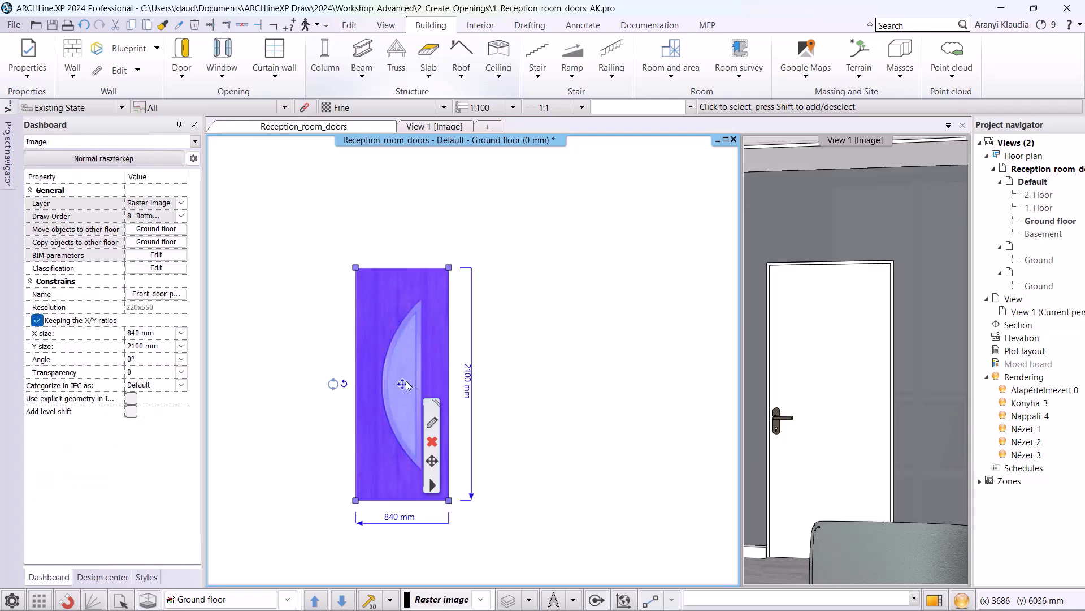
{"action": "right_click", "coordinate": [435, 488]}
{"action": "mouse_move", "coordinate": [505, 407]}
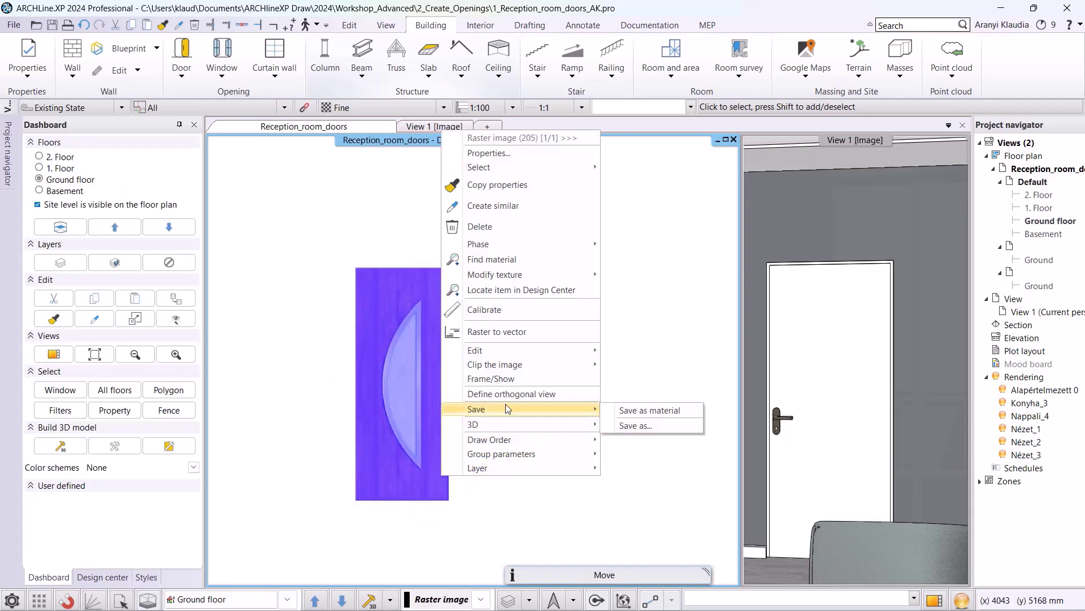
{"action": "left_click", "coordinate": [672, 410]}
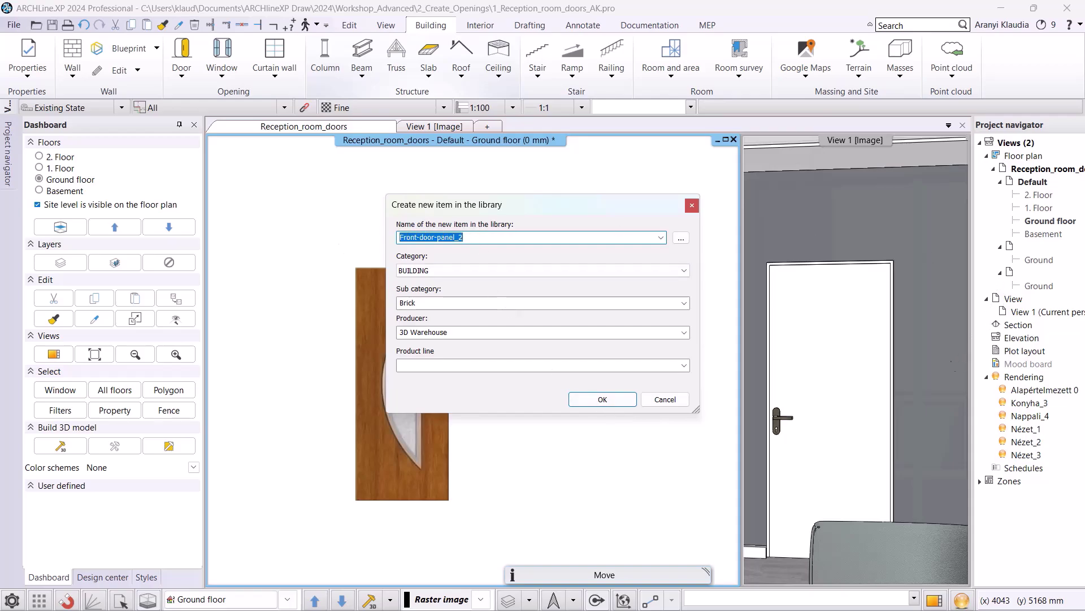
{"action": "type", "text": "door panel 2"}
{"action": "left_click", "coordinate": [505, 271]}
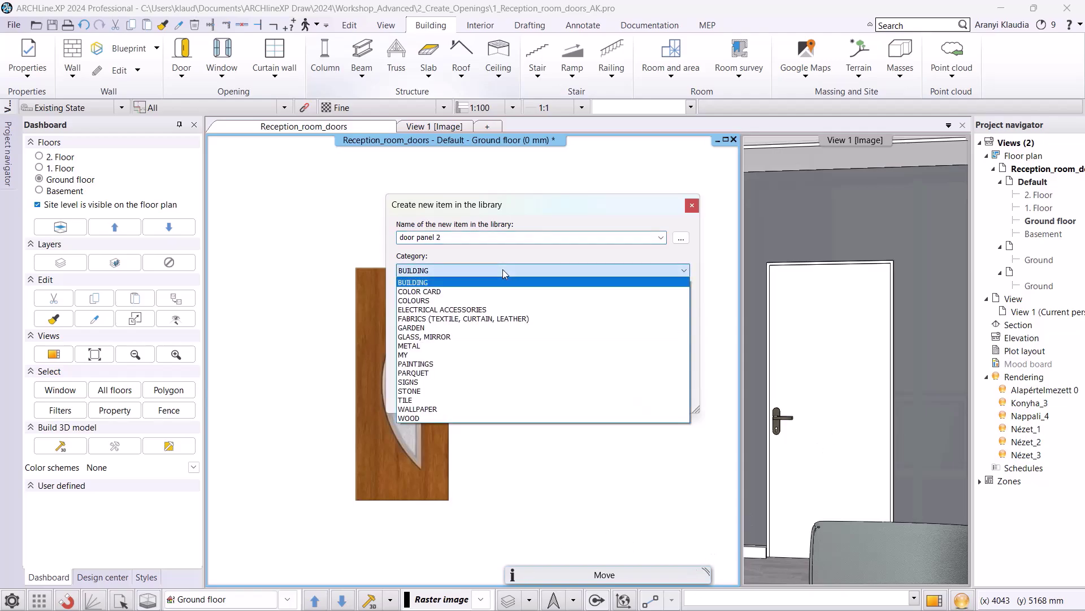
{"action": "left_click", "coordinate": [425, 355]}
{"action": "double_click", "coordinate": [568, 299]}
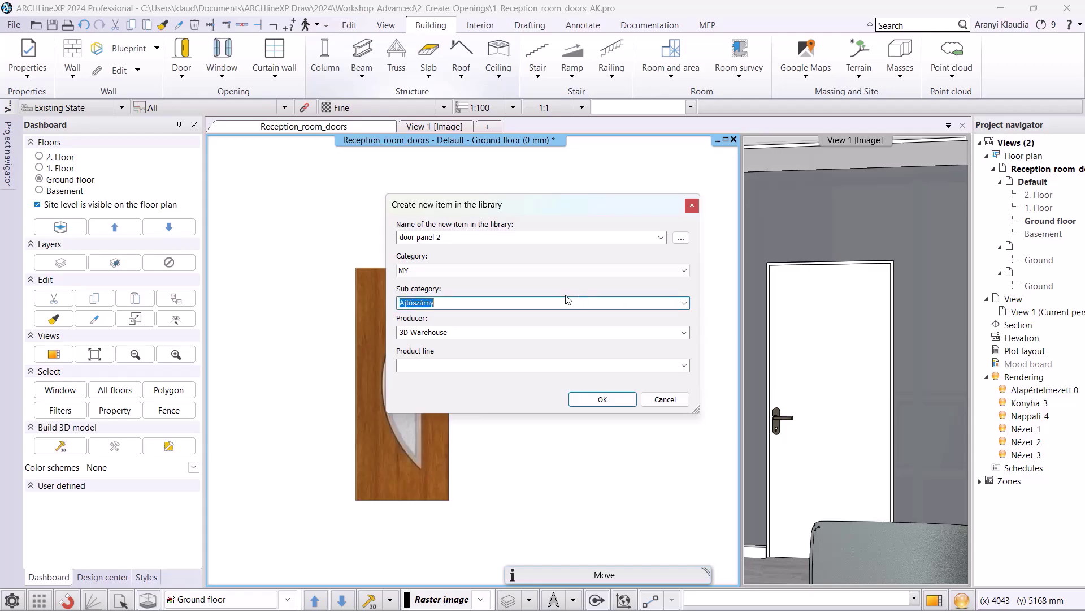
{"action": "type", "text": "Door"}
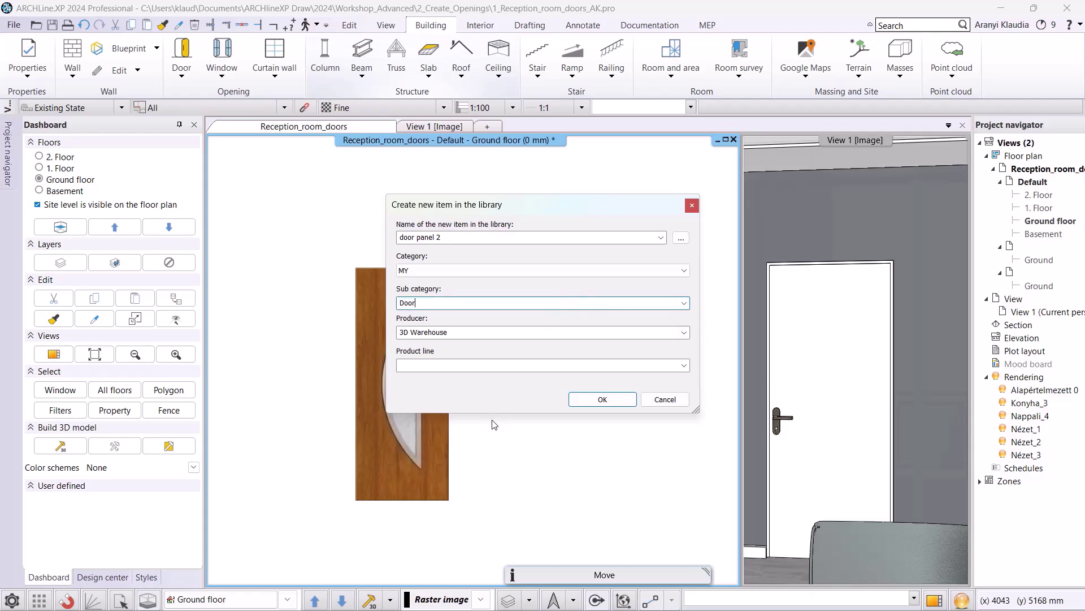
{"action": "left_click", "coordinate": [602, 399]}
Step: Set the new material's texture position to Stretch and accept the material settings
{"action": "scroll", "coordinate": [587, 378], "scroll_direction": "down", "scroll_amount": 3}
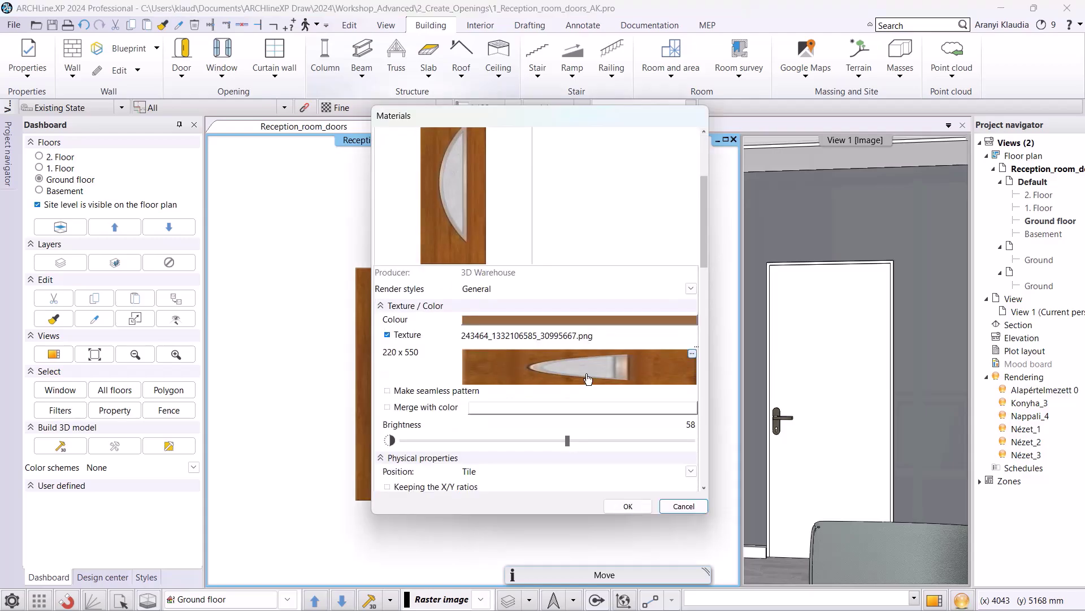
{"action": "scroll", "coordinate": [588, 379], "scroll_direction": "down", "scroll_amount": 3}
{"action": "left_click", "coordinate": [695, 341]}
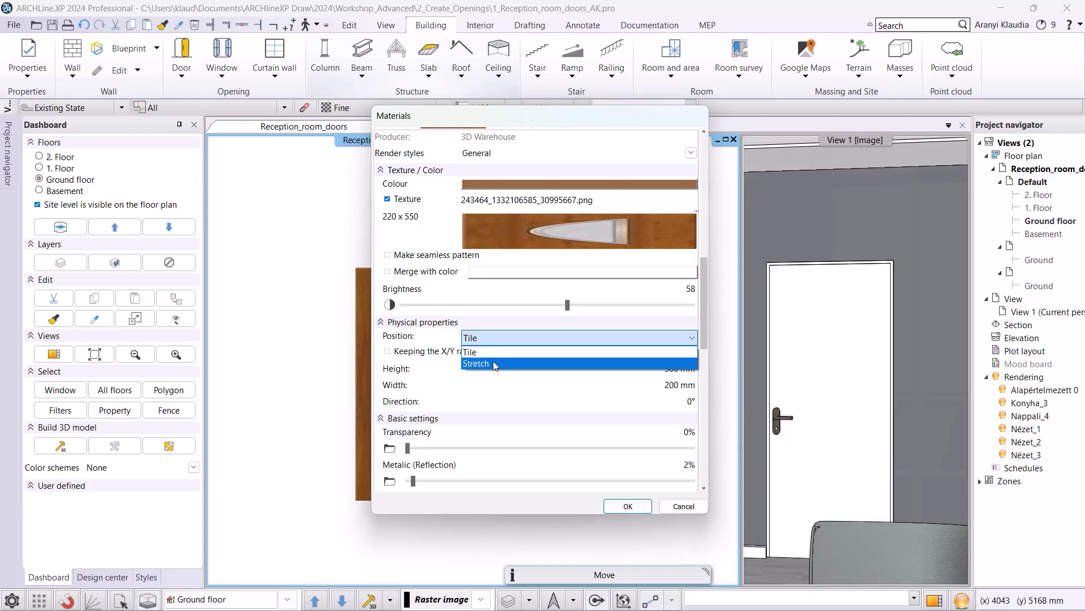
{"action": "left_click", "coordinate": [493, 362]}
{"action": "left_click", "coordinate": [627, 506]}
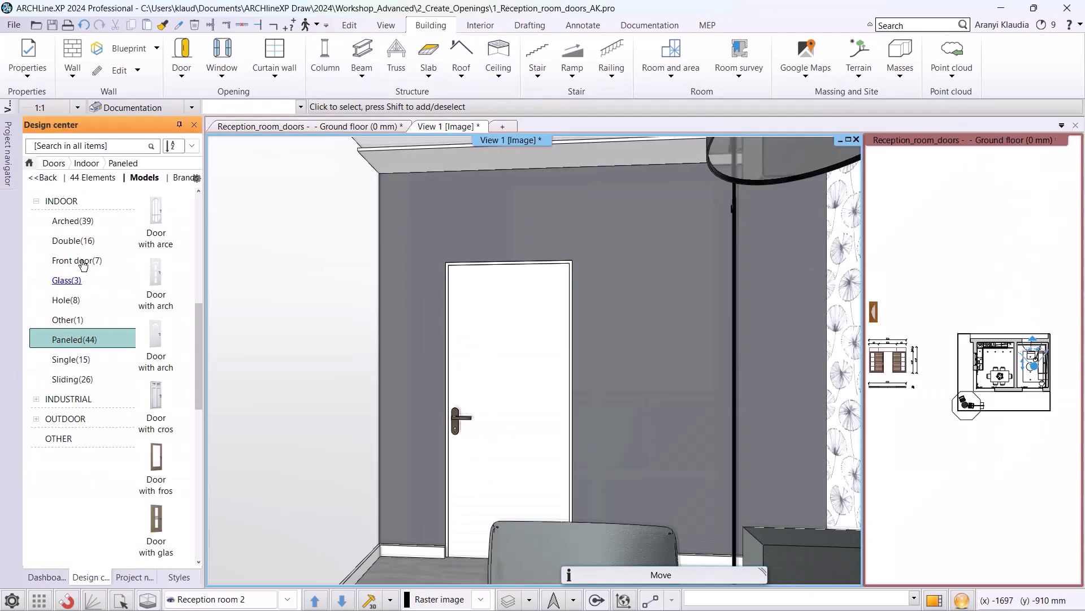
Step: Apply the "door panel 2" material from MY, Door to the white door in View 1, replacing the material on this object only
{"action": "left_click", "coordinate": [29, 163]}
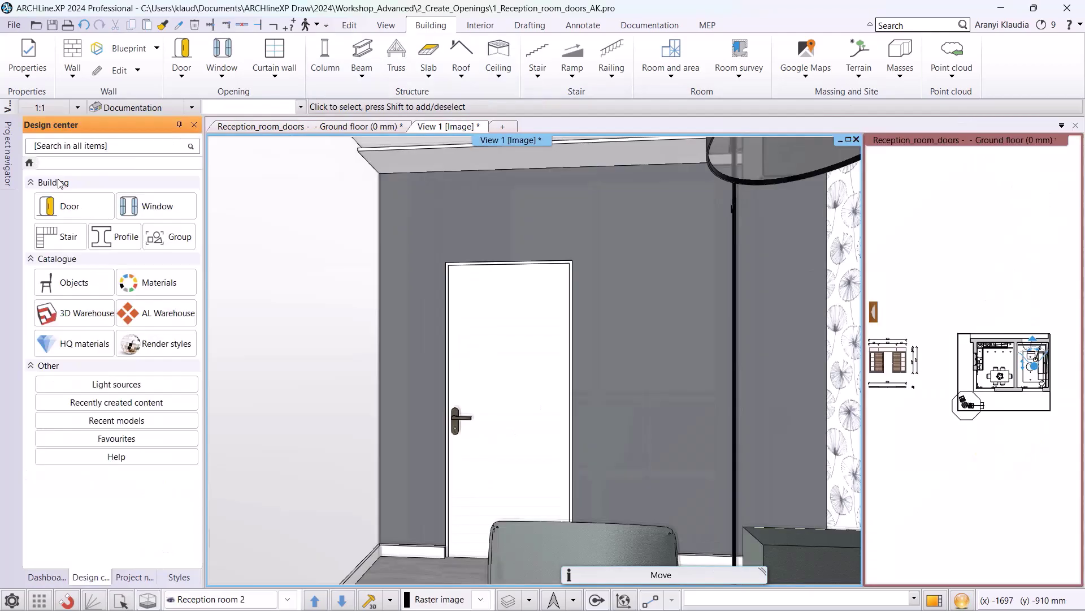
{"action": "left_click", "coordinate": [146, 284]}
{"action": "left_click", "coordinate": [51, 220]}
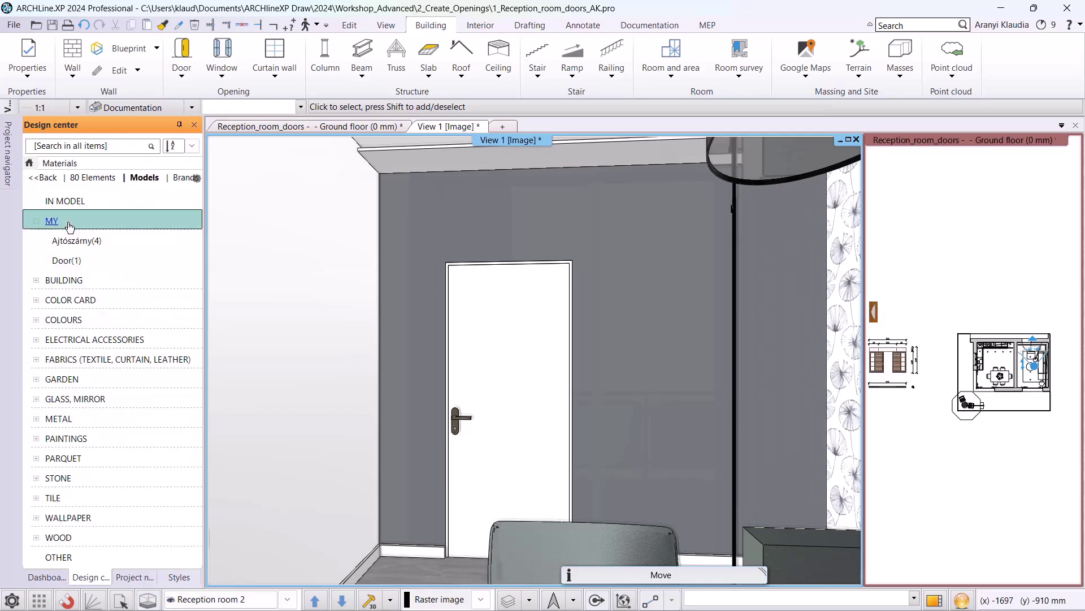
{"action": "left_click", "coordinate": [67, 259]}
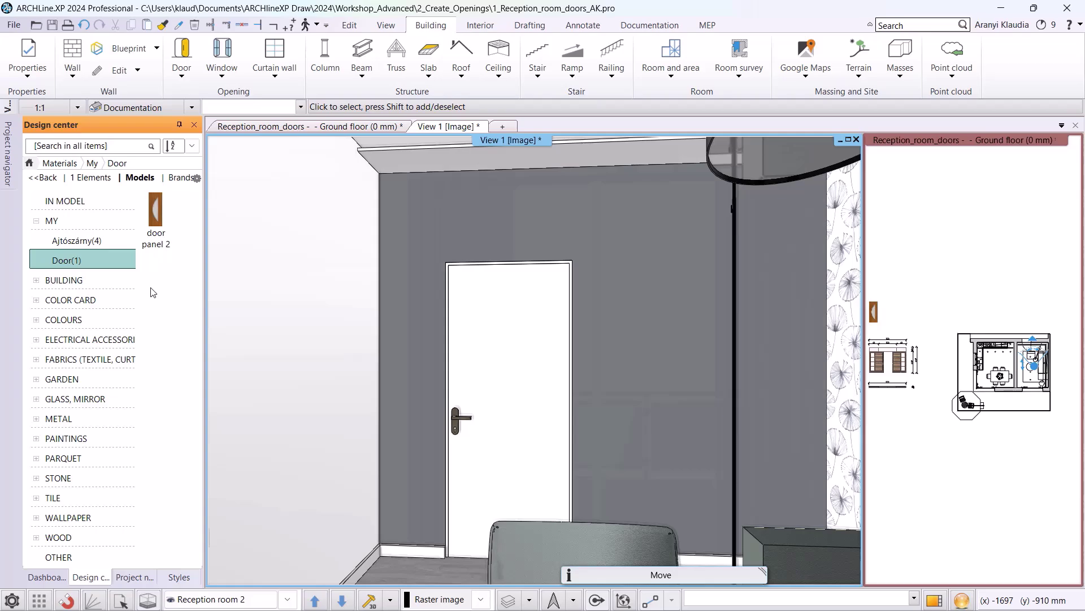
{"action": "mouse_move", "coordinate": [156, 212]}
{"action": "left_mouse_down"}
{"action": "mouse_move", "coordinate": [314, 311]}
{"action": "mouse_move", "coordinate": [476, 340]}
{"action": "left_mouse_up"}
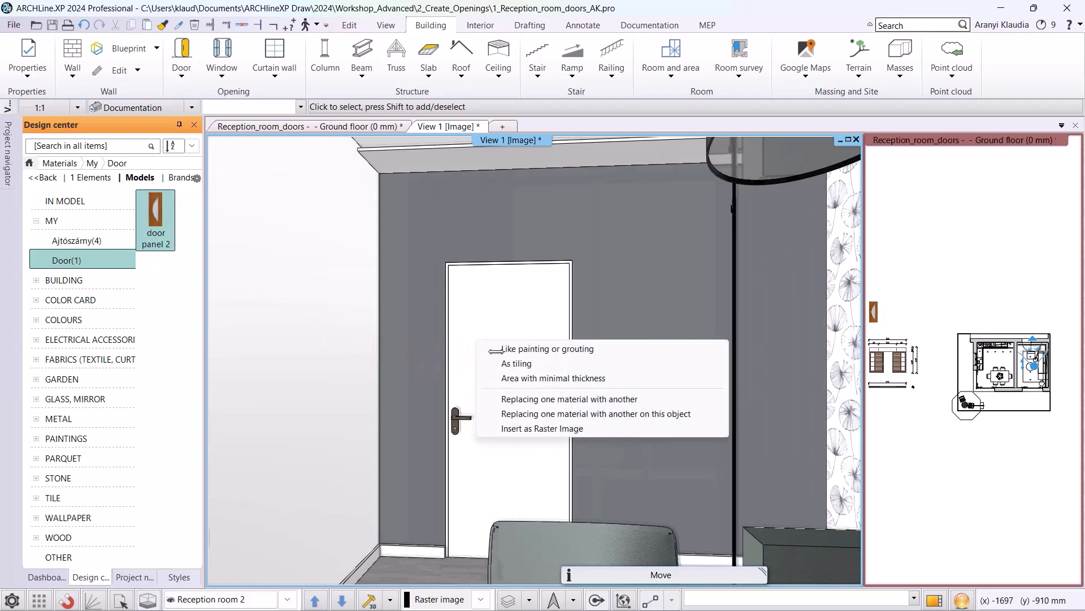
{"action": "left_click", "coordinate": [544, 414]}
{"action": "left_click", "coordinate": [503, 376]}
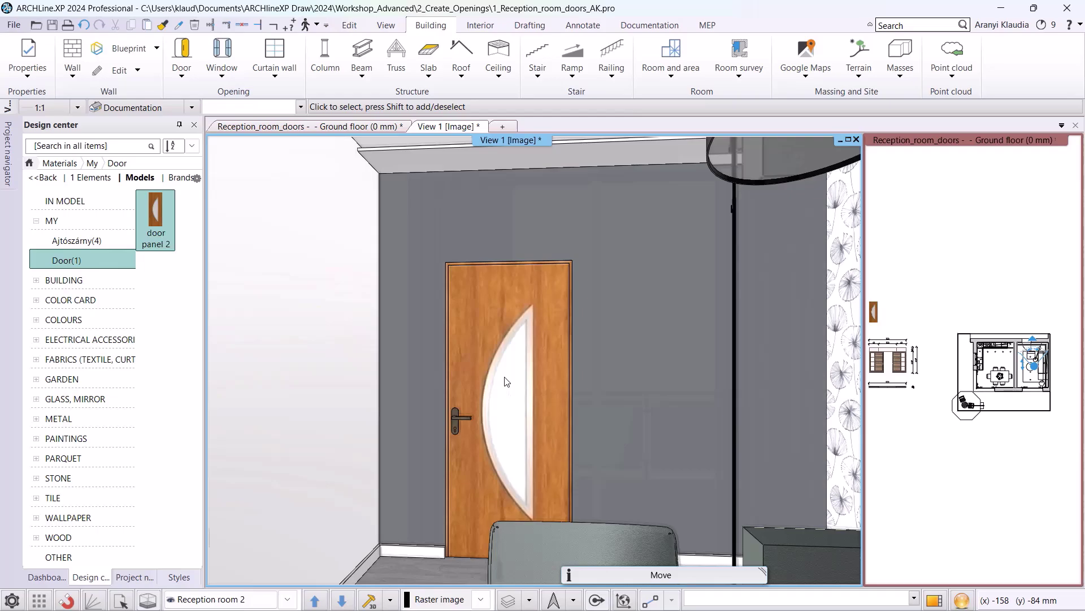
Step: Build the 3D model of only the wooden door in View 1 and inspect the panel texture on both of its sides
{"action": "left_click", "coordinate": [505, 382]}
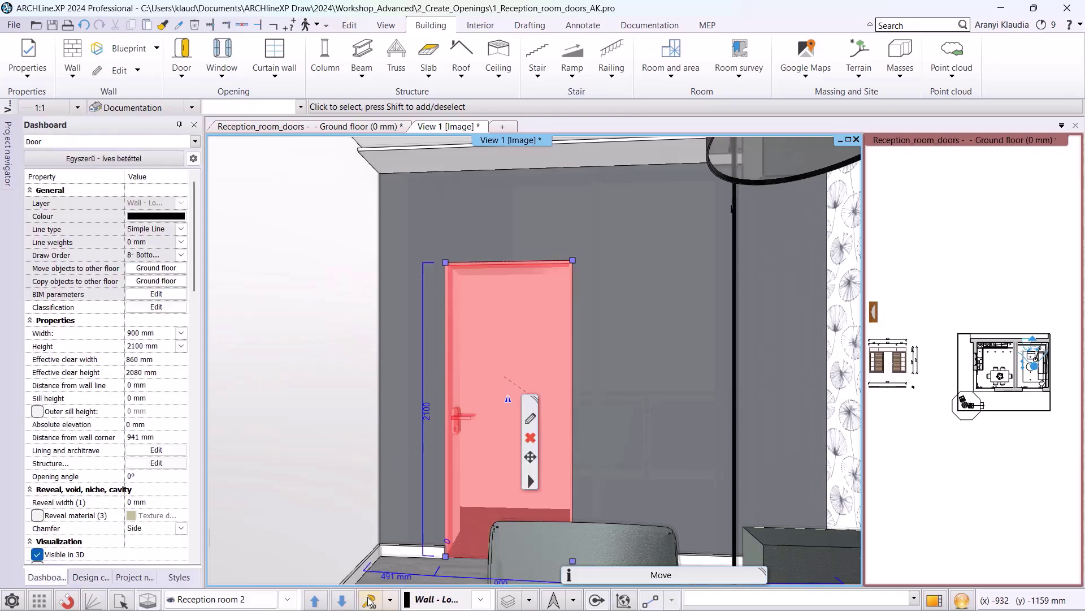
{"action": "left_click", "coordinate": [369, 600]}
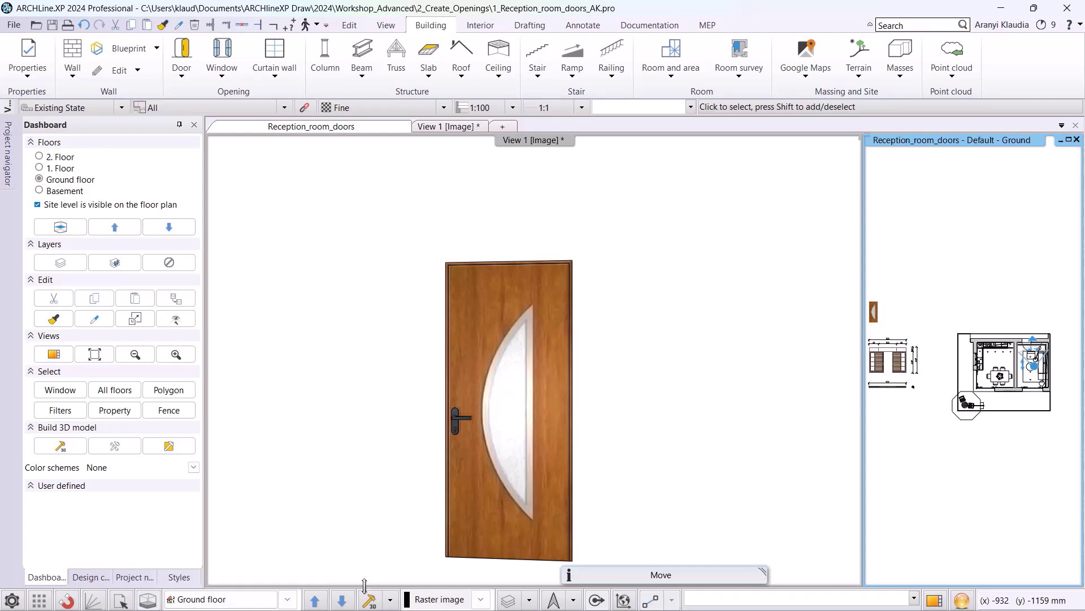
{"action": "left_click", "coordinate": [337, 572]}
{"action": "left_click", "coordinate": [56, 331]}
{"action": "middle_click_drag", "start_coordinate": [363, 365], "coordinate": [421, 358]}
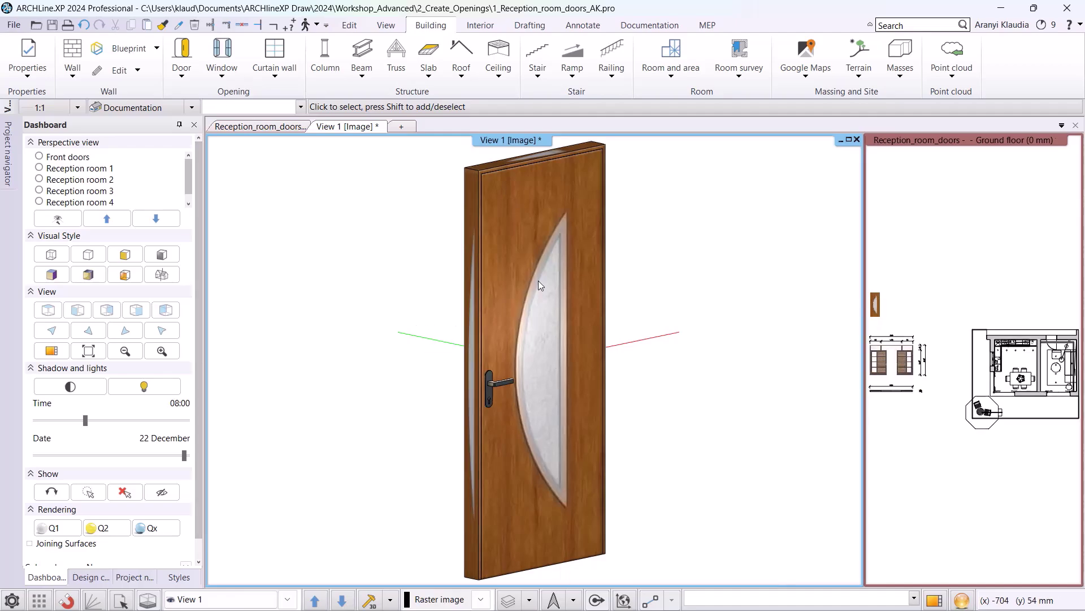
{"action": "middle_click_drag", "start_coordinate": [398, 311], "coordinate": [551, 328], "text": "shift"}
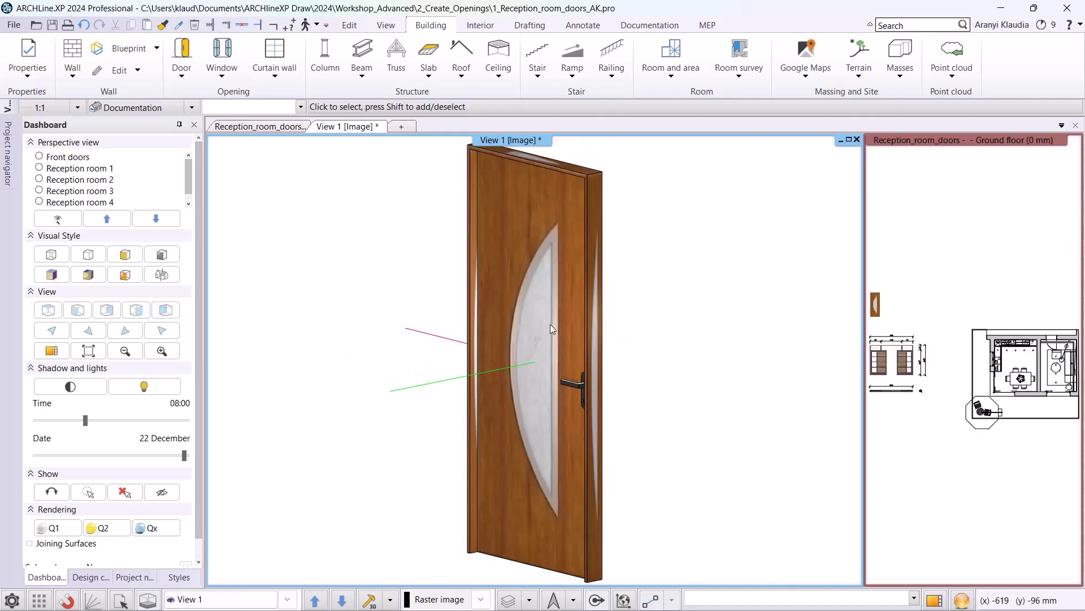
{"action": "middle_click_drag", "start_coordinate": [846, 361], "coordinate": [686, 363], "text": "shift"}
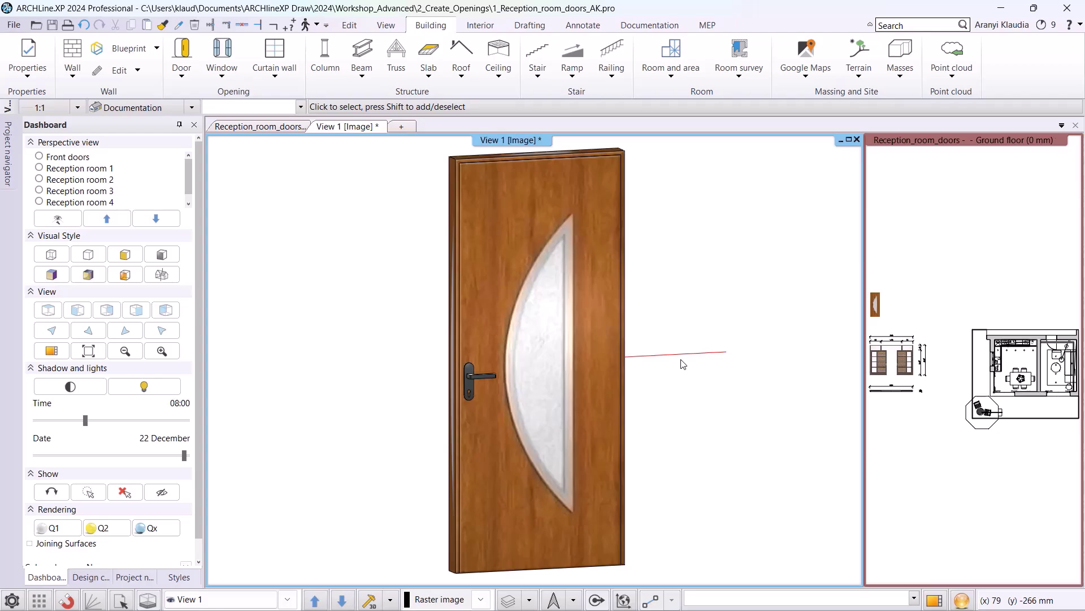
Step: Insert the Front-door-panel_1 picture from the Image folder beside the existing door picture on the floor plan, about 914 mm wide
{"action": "left_click", "coordinate": [959, 306]}
{"action": "left_click", "coordinate": [934, 603]}
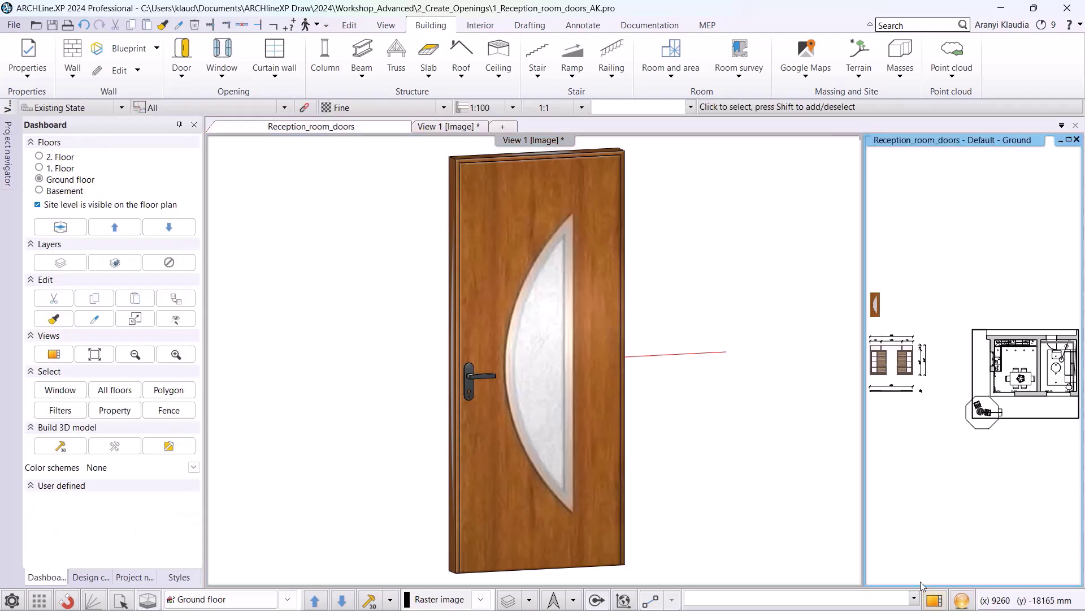
{"action": "left_click", "coordinate": [526, 599]}
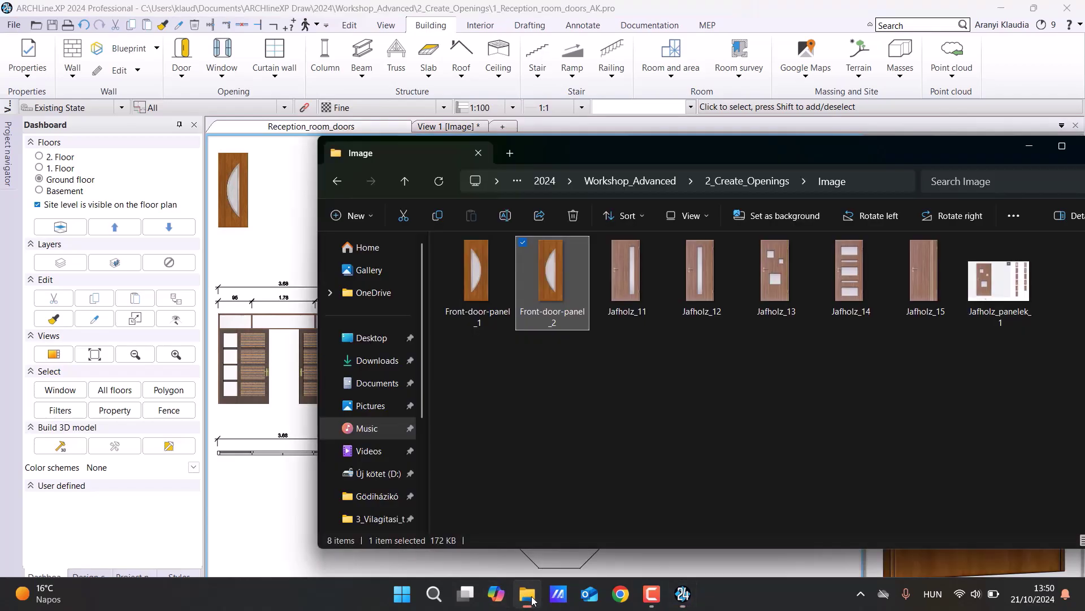
{"action": "left_click_drag", "start_coordinate": [477, 278], "coordinate": [289, 214]}
{"action": "left_click", "coordinate": [289, 214]}
{"action": "scroll", "coordinate": [272, 213], "scroll_direction": "up", "scroll_amount": 3}
{"action": "middle_click_drag", "start_coordinate": [272, 213], "coordinate": [424, 305]}
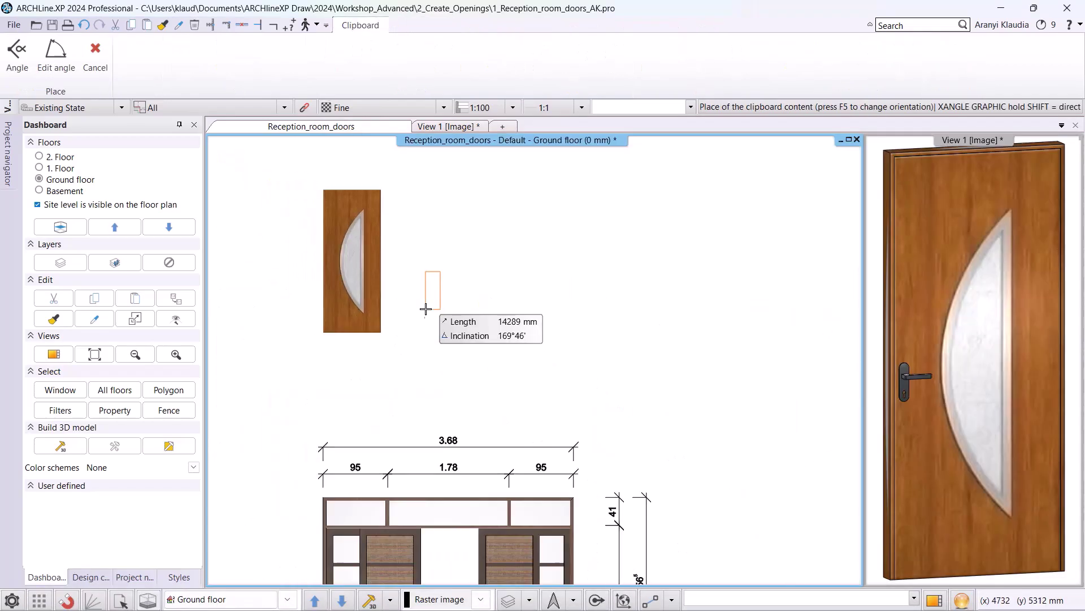
{"action": "left_click", "coordinate": [409, 328]}
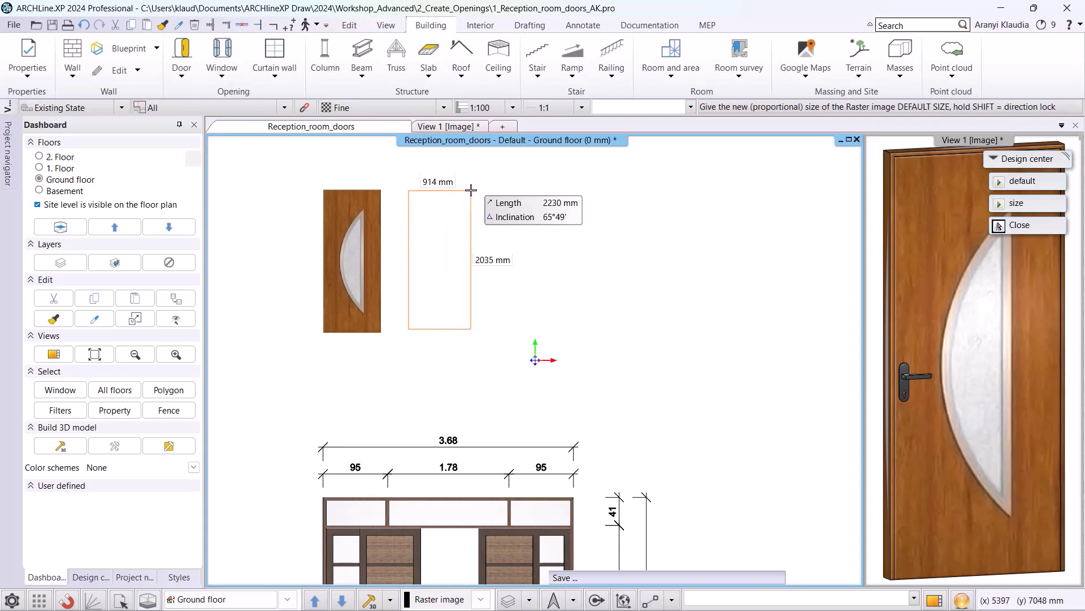
{"action": "left_click", "coordinate": [471, 190]}
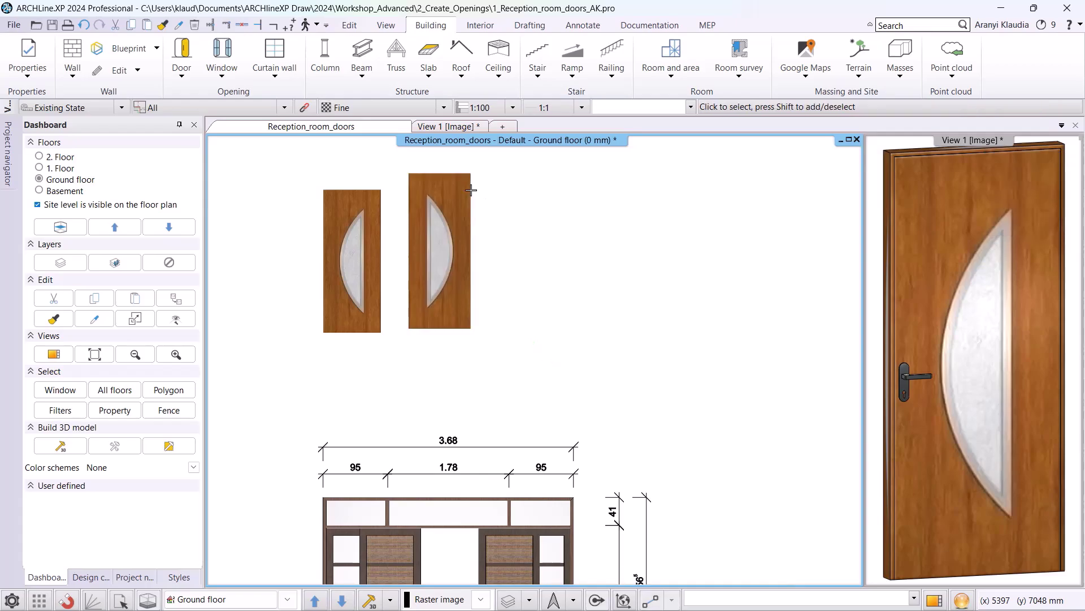
Step: Save the newly placed door picture as a library material named "door panel 1" in category MY, sub category Door
{"action": "right_click", "coordinate": [428, 229]}
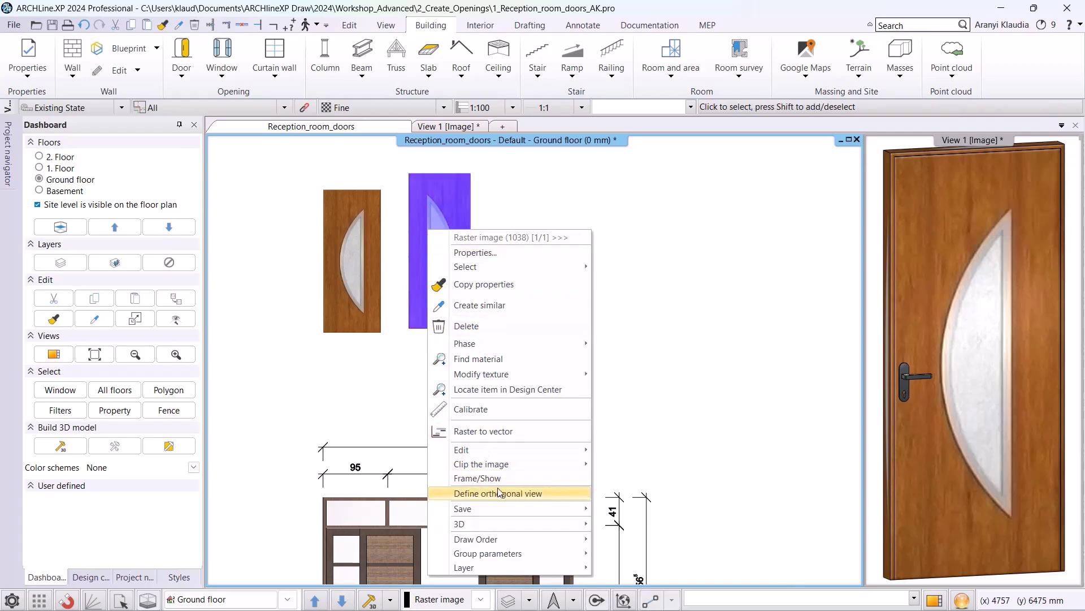
{"action": "mouse_move", "coordinate": [498, 514]}
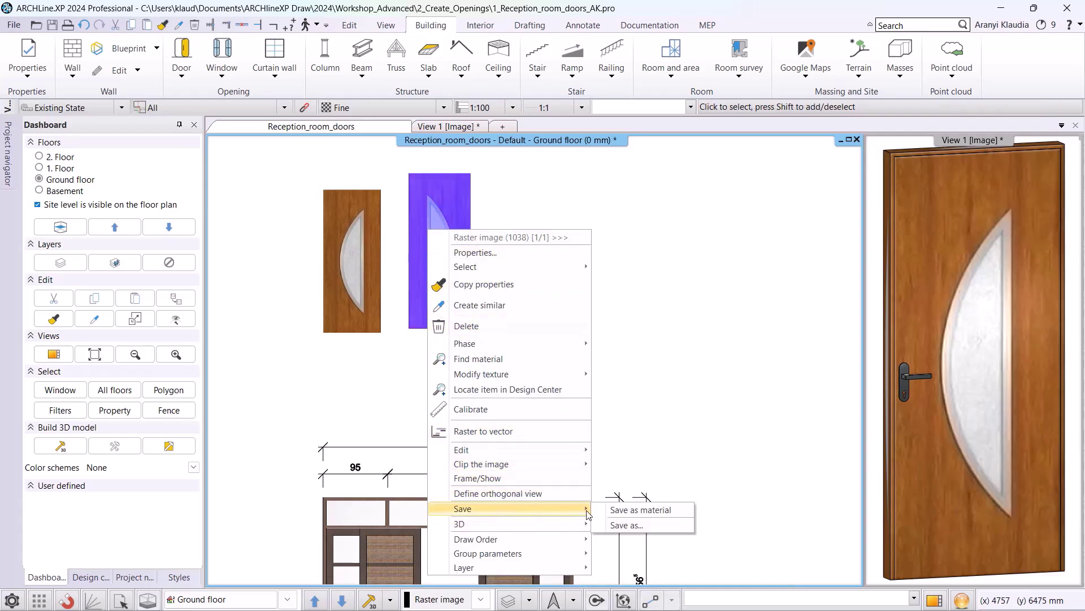
{"action": "left_click", "coordinate": [628, 506]}
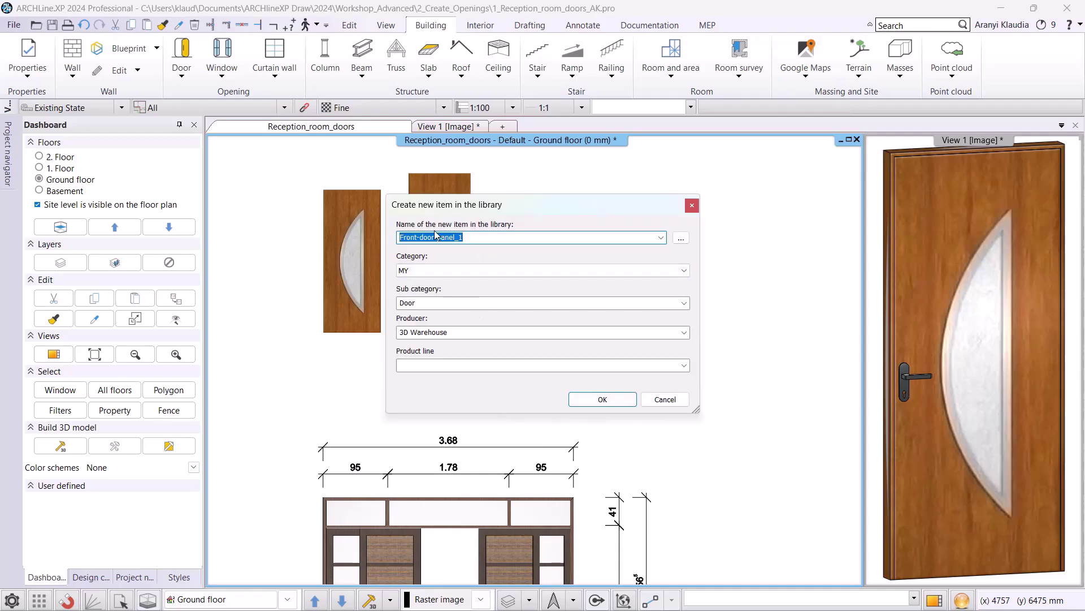
{"action": "type", "text": "dor"}
{"action": "key", "text": "BackSpace"}
{"action": "type", "text": "or "}
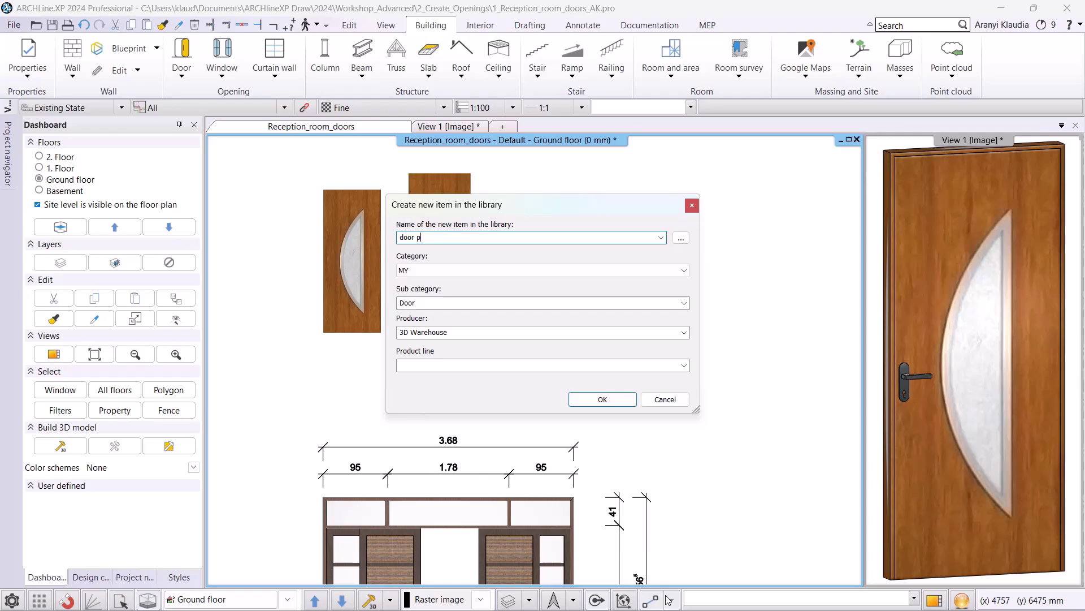
{"action": "type", "text": "panel 1"}
{"action": "left_click", "coordinate": [603, 399]}
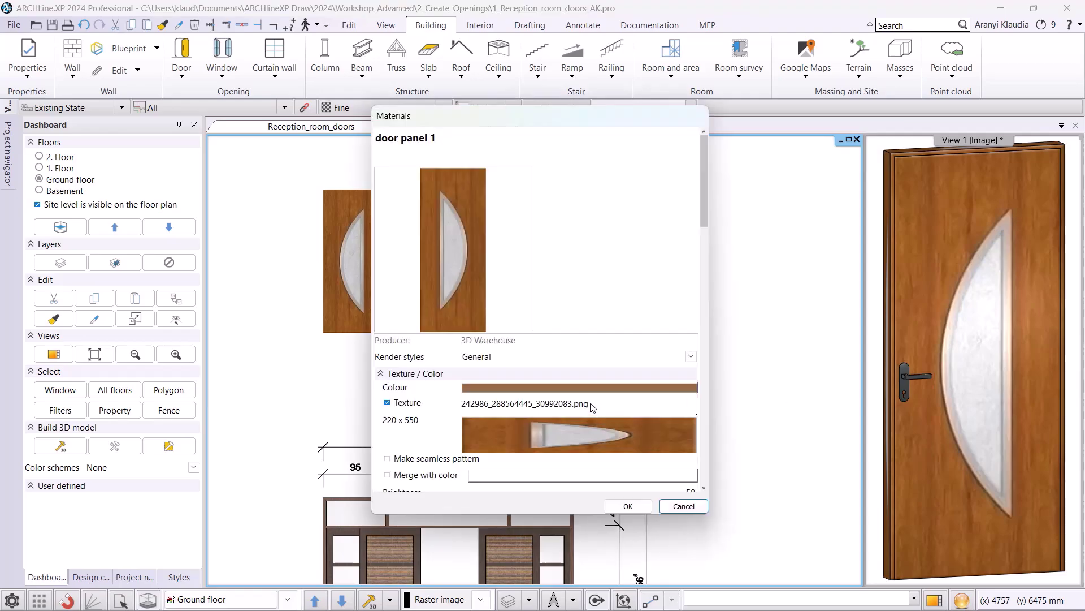
Step: Set the texture position of the "door panel 1" material to Stretch and accept the material settings
{"action": "scroll", "coordinate": [592, 407], "scroll_direction": "down", "scroll_amount": 2}
{"action": "left_click", "coordinate": [527, 404]}
{"action": "left_click", "coordinate": [529, 427]}
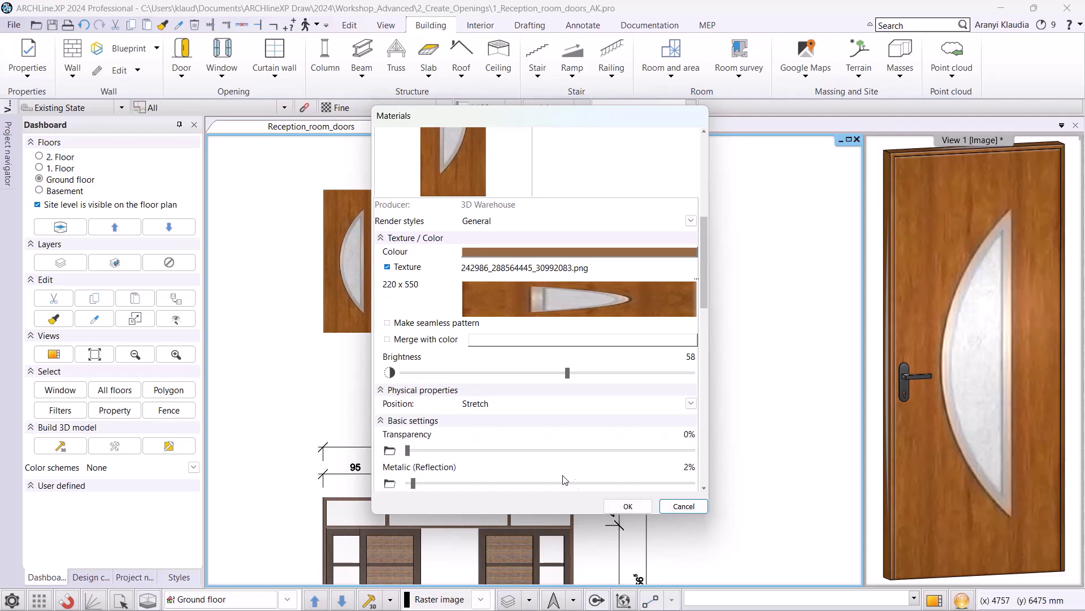
{"action": "left_click", "coordinate": [626, 506]}
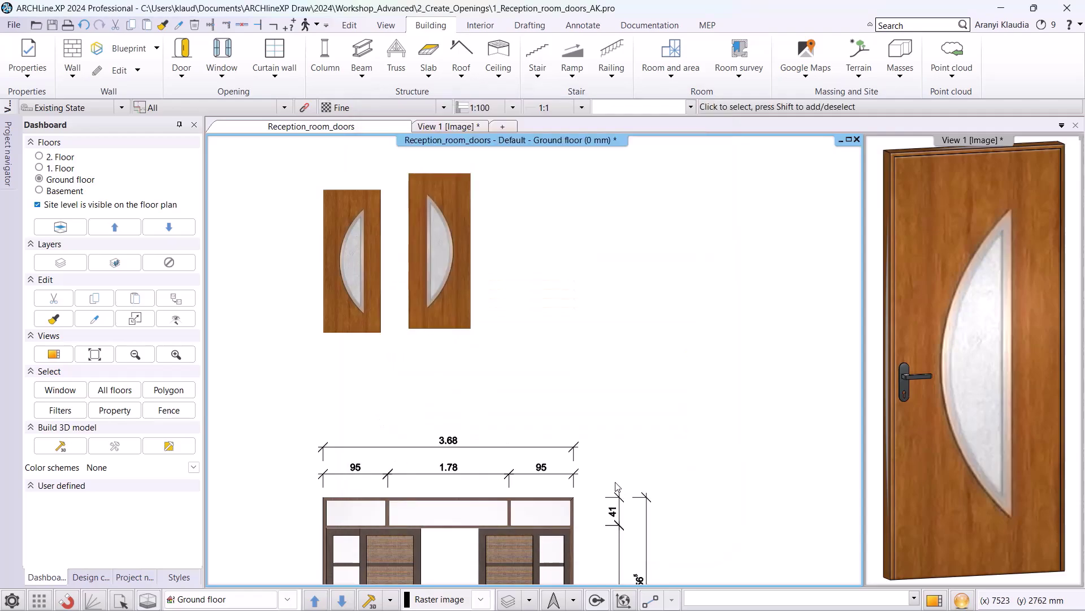
Step: Open the properties of the door in View 1, assign "door panel 1" as its external leaf frame material and redraw the preview
{"action": "left_click", "coordinate": [467, 125]}
{"action": "left_click", "coordinate": [465, 238]}
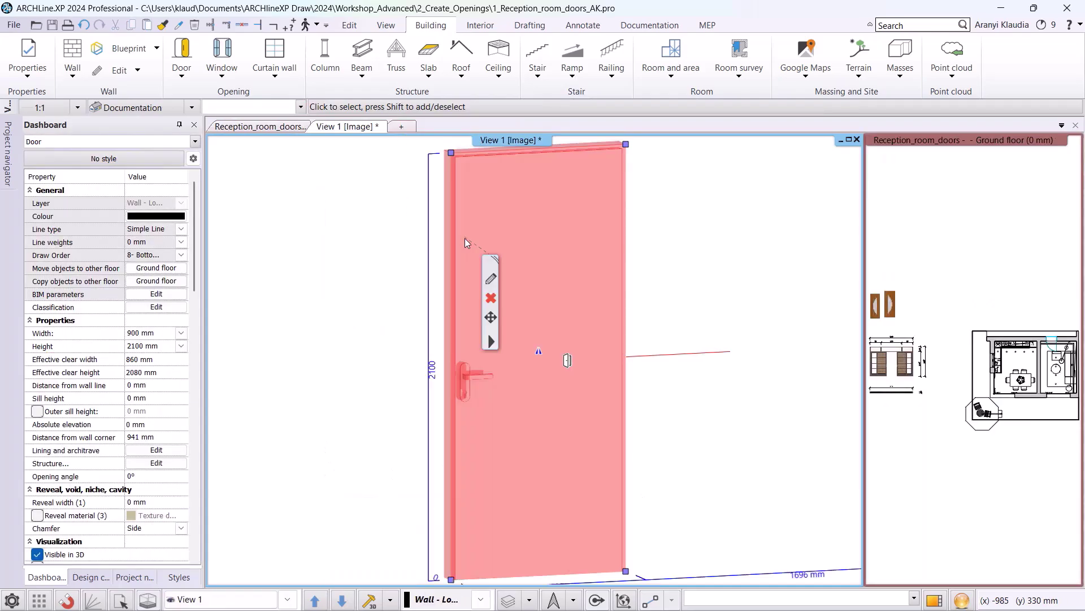
{"action": "left_click", "coordinate": [492, 280]}
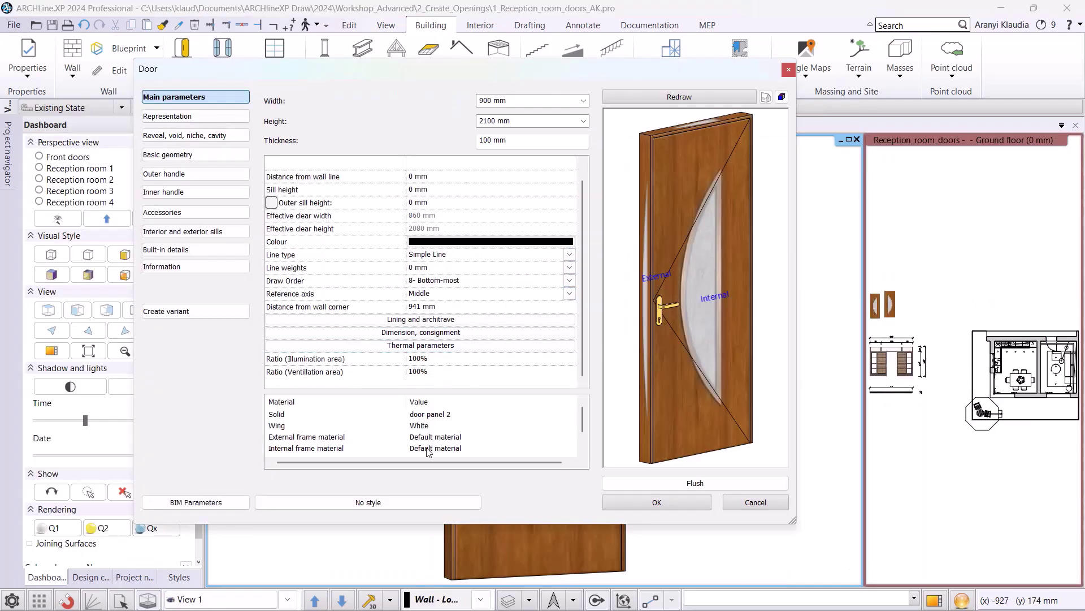
{"action": "scroll", "coordinate": [435, 429], "scroll_direction": "down", "scroll_amount": 3}
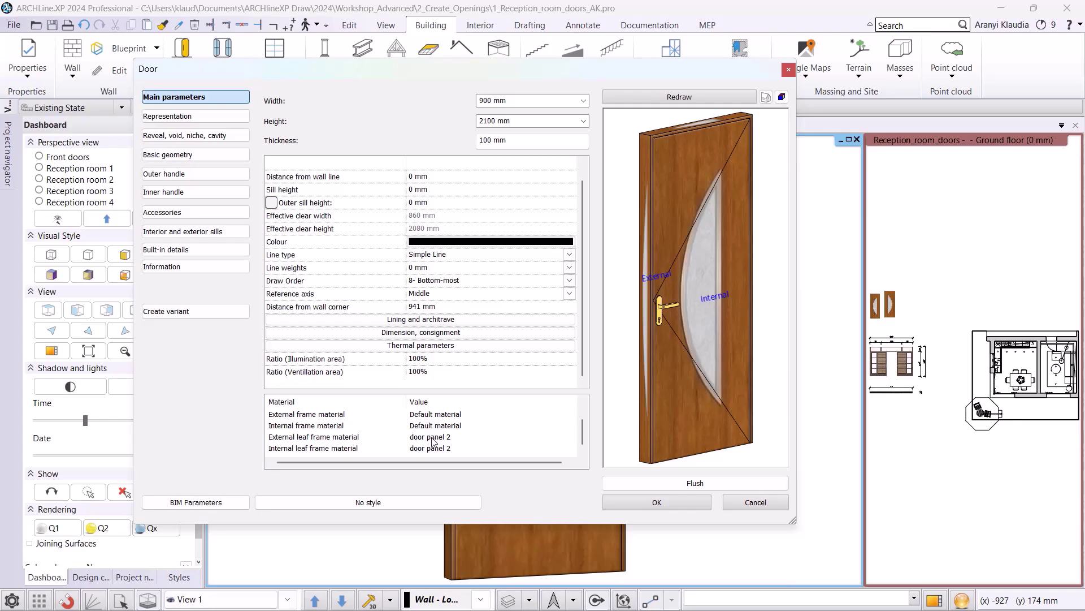
{"action": "double_click", "coordinate": [433, 438]}
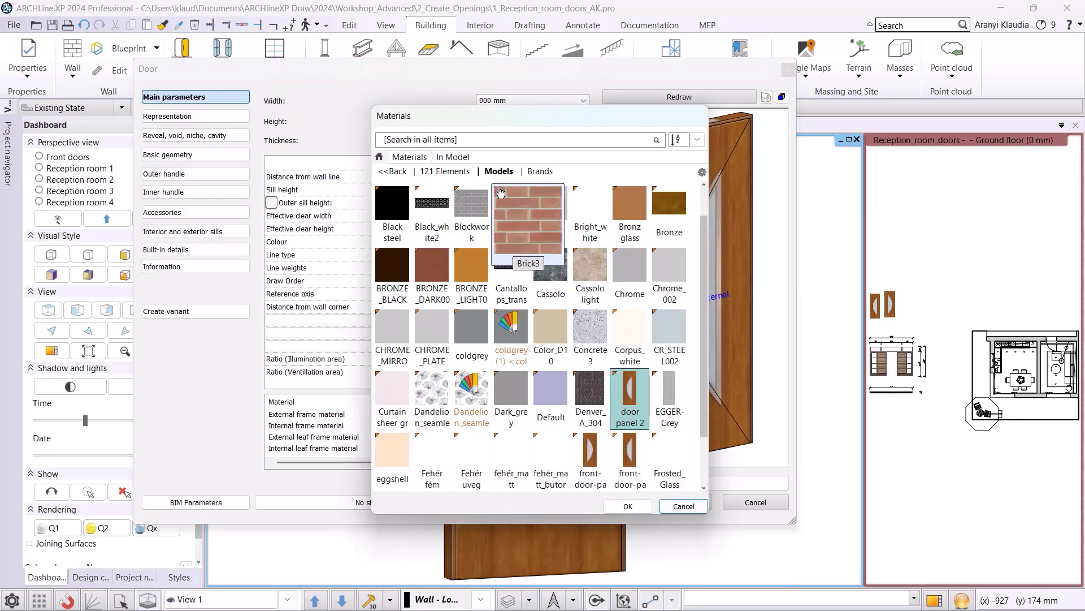
{"action": "left_click", "coordinate": [380, 157]}
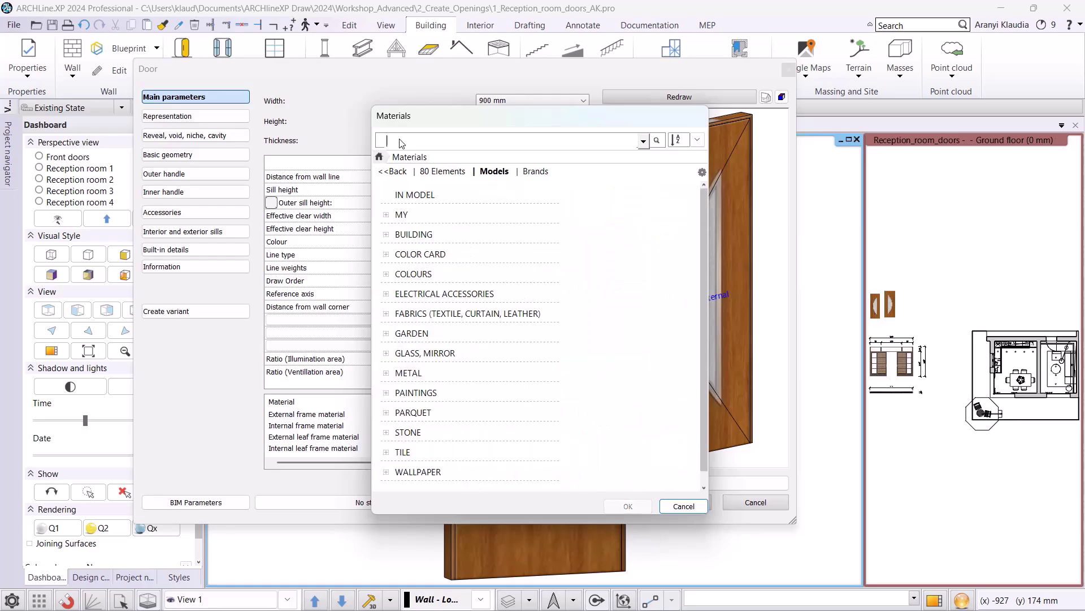
{"action": "key", "text": "Return"}
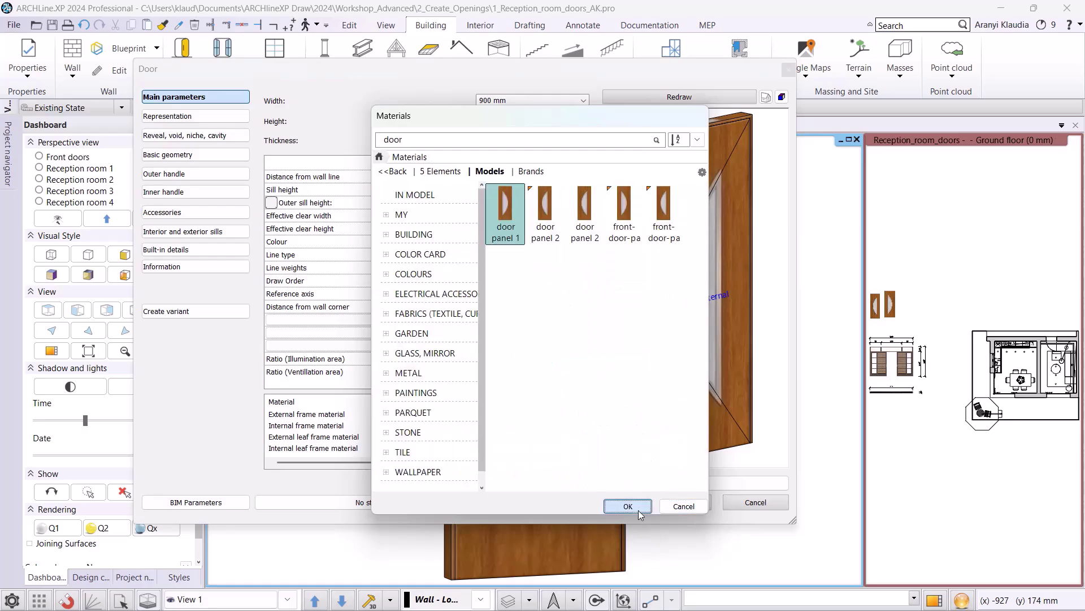
{"action": "left_click", "coordinate": [627, 505]}
{"action": "left_click", "coordinate": [682, 99]}
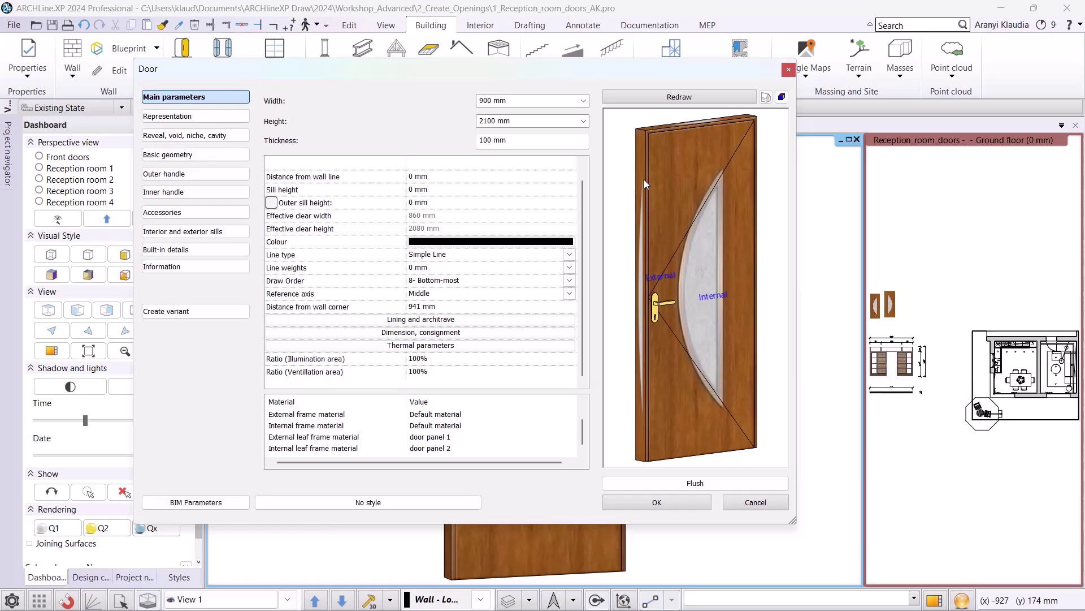
Step: Change the door's Solid material to Walnut_01 and accept the door properties
{"action": "scroll", "coordinate": [435, 418], "scroll_direction": "up", "scroll_amount": 1}
{"action": "left_click", "coordinate": [435, 414]}
{"action": "double_click", "coordinate": [435, 418]}
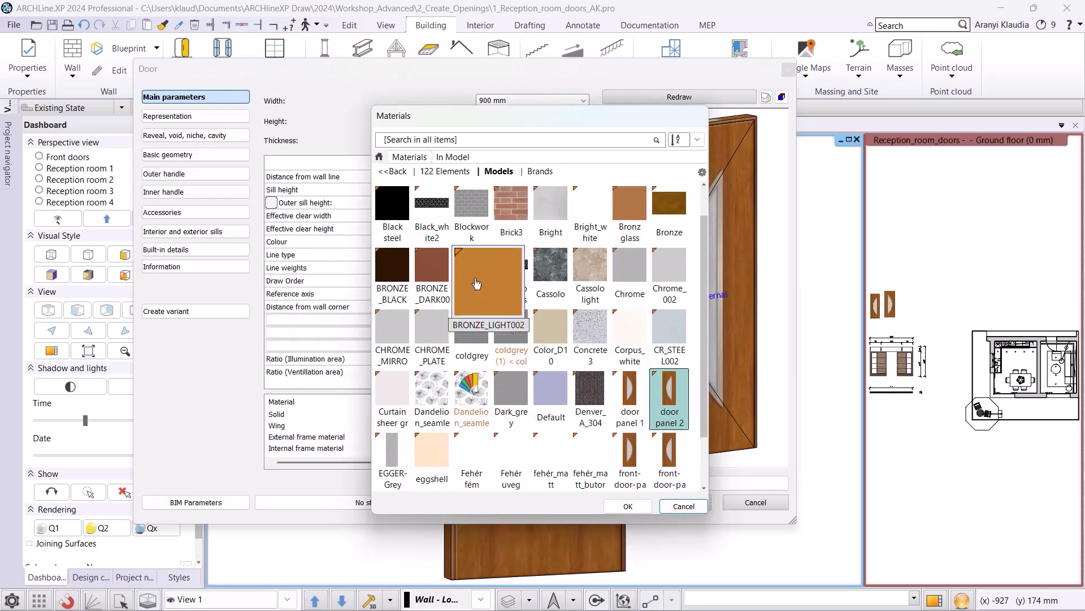
{"action": "left_click", "coordinate": [627, 506]}
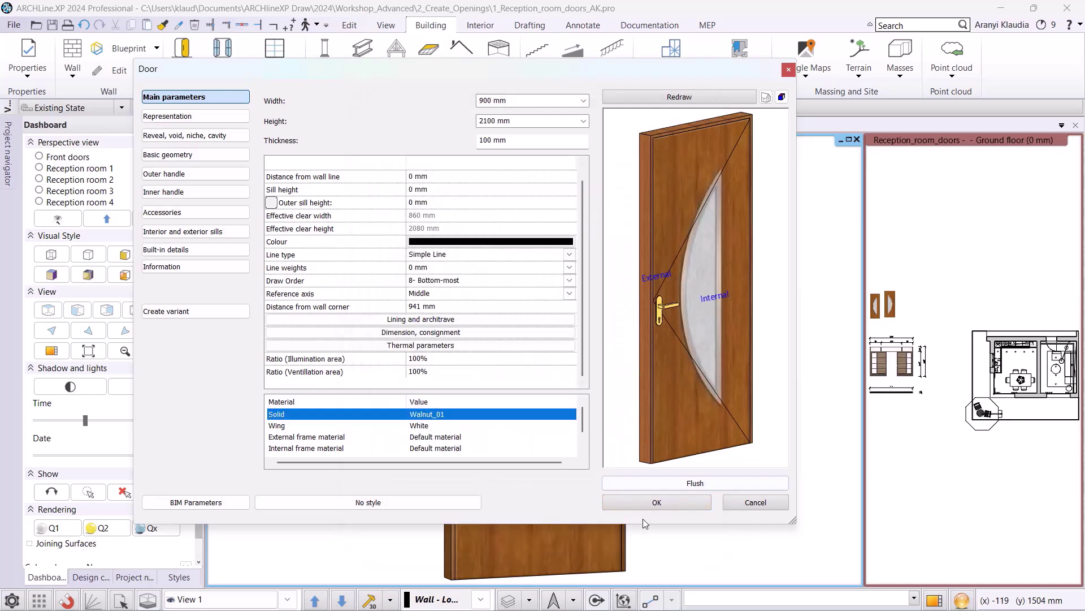
{"action": "left_click", "coordinate": [649, 504]}
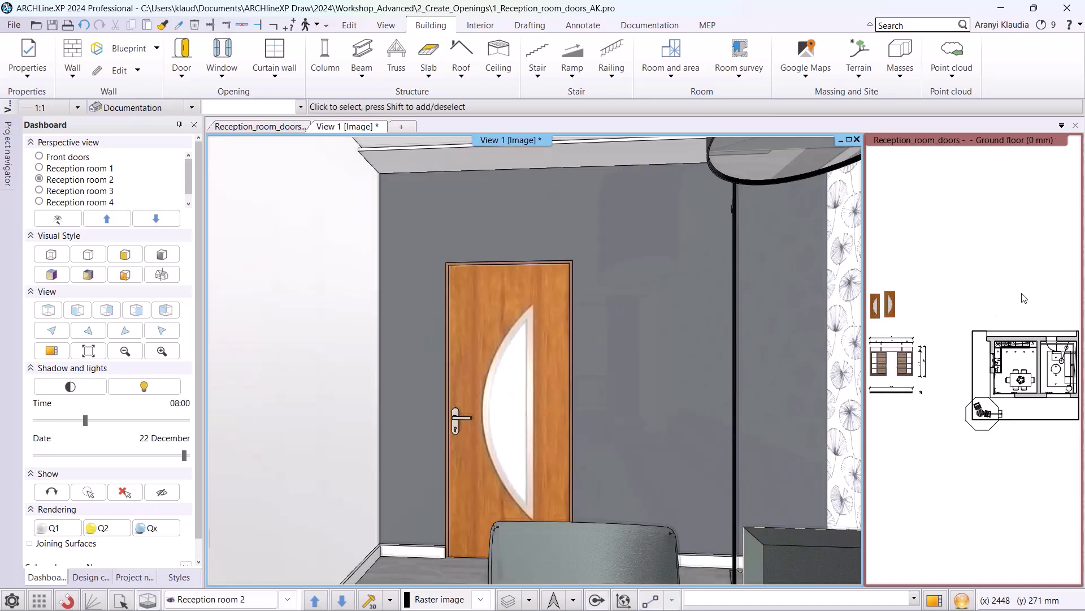
Step: Switch to the ground floor plan and import the SketchUp model Double_Sliding_Door.skp from the SKP folder
{"action": "left_click", "coordinate": [932, 489]}
{"action": "left_click", "coordinate": [934, 600]}
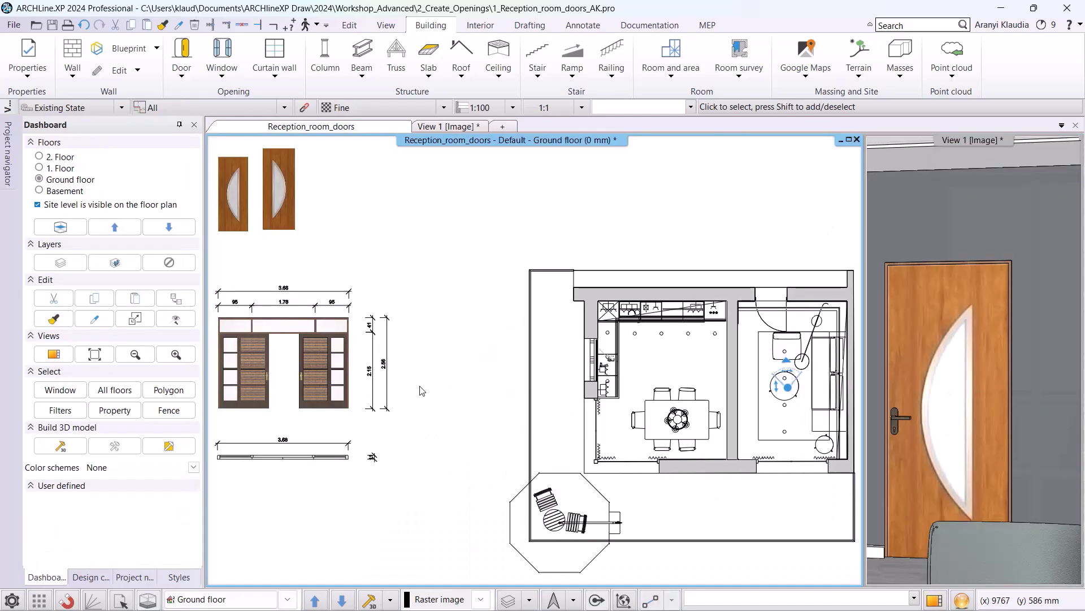
{"action": "mouse_move", "coordinate": [363, 378]}
{"action": "middle_mouse_down"}
{"action": "mouse_move", "coordinate": [523, 342]}
{"action": "mouse_move", "coordinate": [533, 316]}
{"action": "middle_mouse_up"}
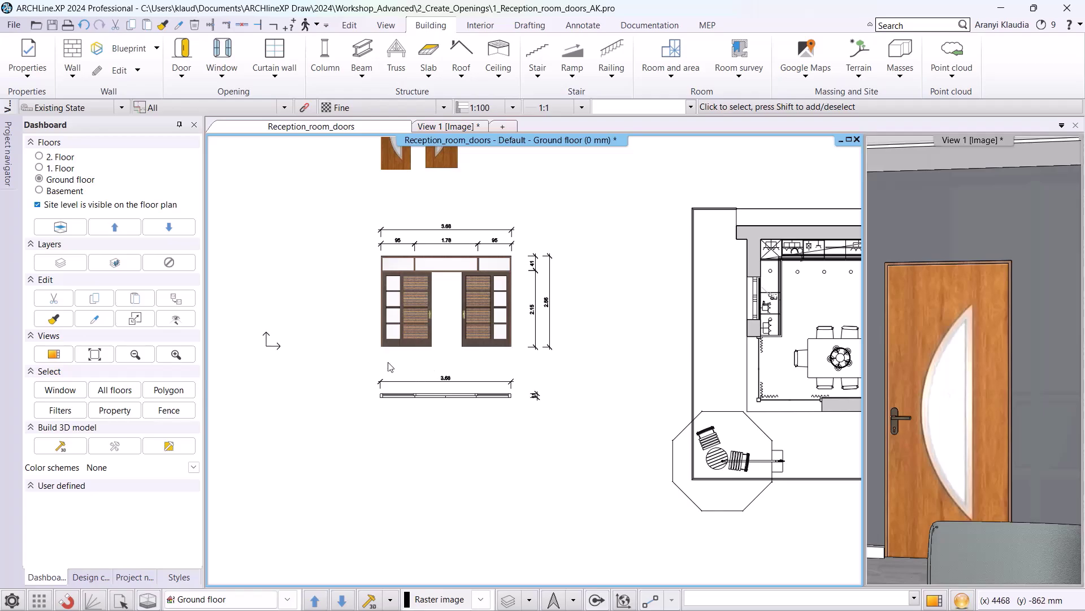
{"action": "left_click", "coordinate": [13, 25]}
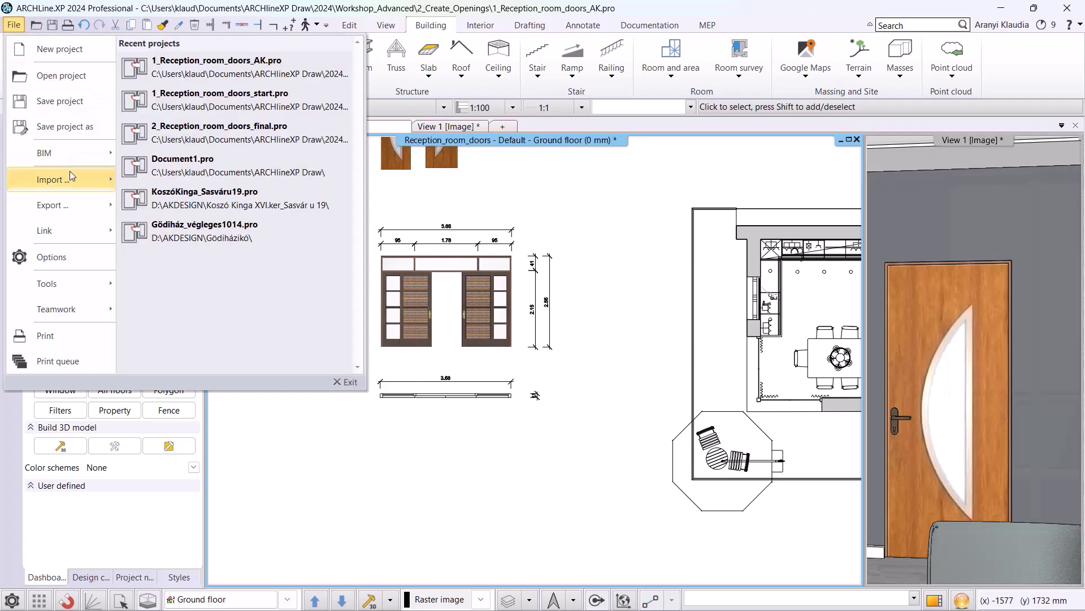
{"action": "mouse_move", "coordinate": [69, 171]}
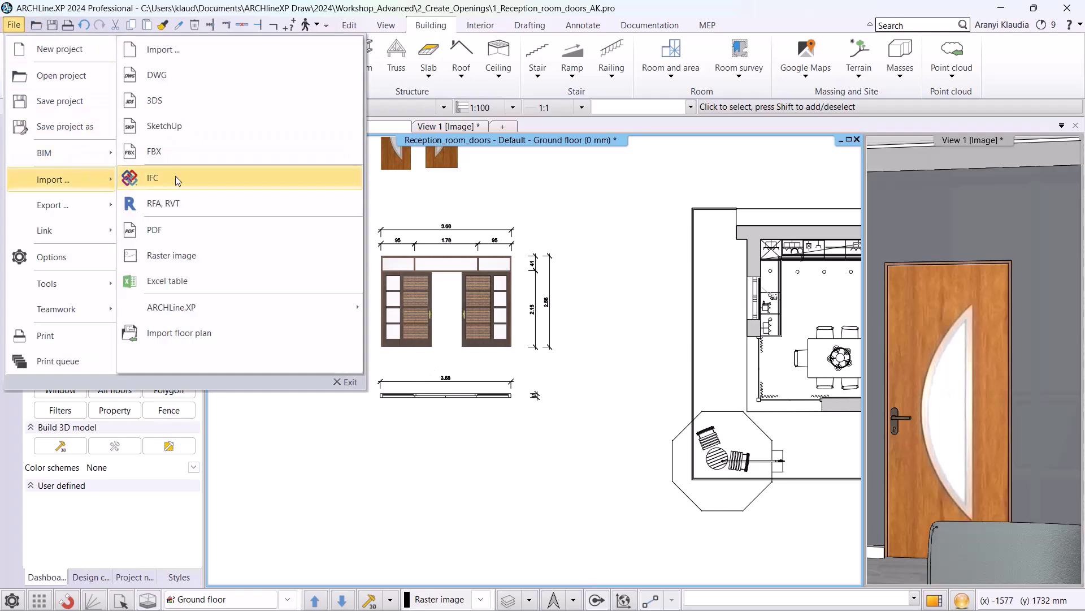
{"action": "left_click", "coordinate": [182, 129]}
{"action": "double_click", "coordinate": [348, 342]}
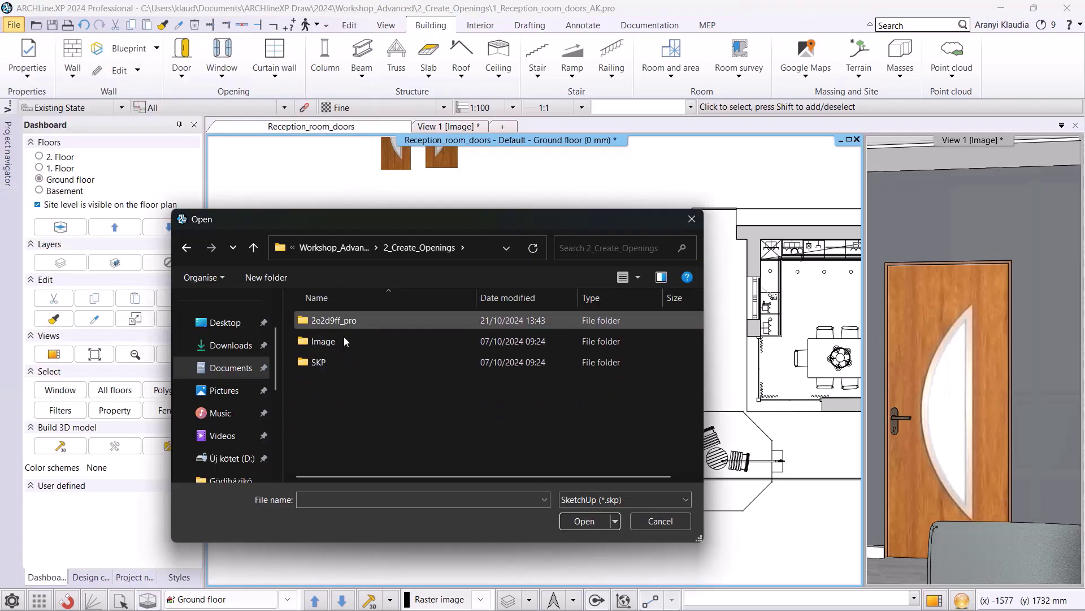
{"action": "double_click", "coordinate": [341, 360]}
{"action": "left_click", "coordinate": [343, 322]}
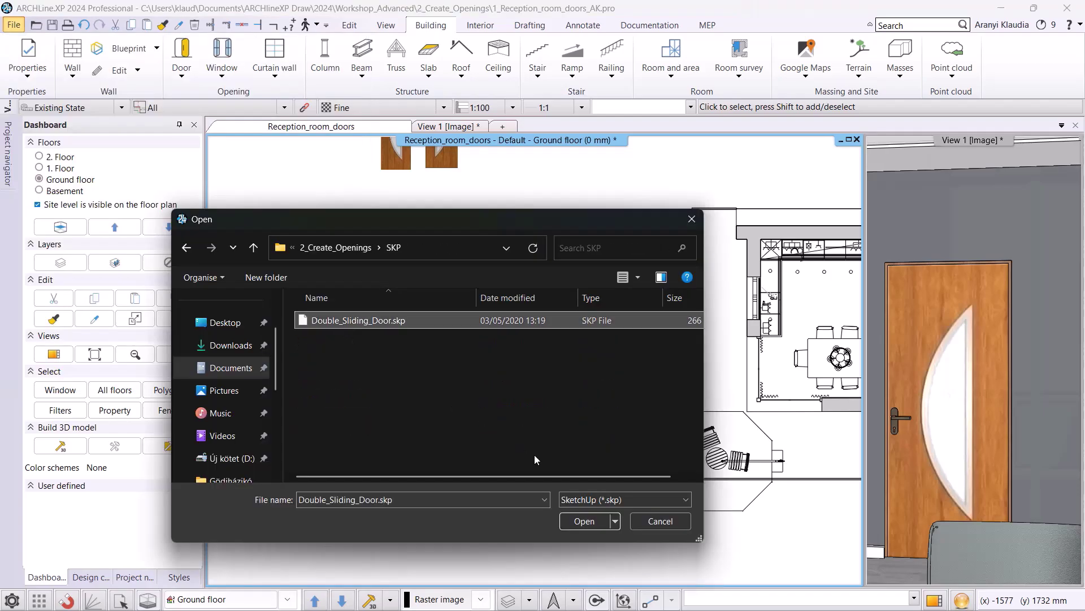
{"action": "left_click", "coordinate": [584, 521]}
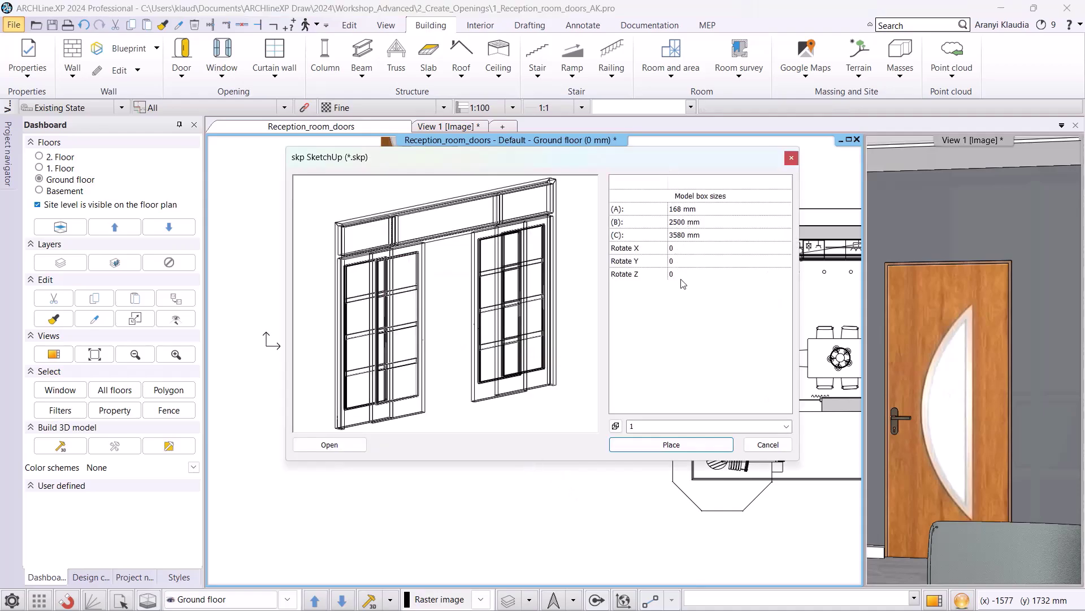
Step: Save the imported model to the library as Double_Sliding_Door in category MY, sub category Door, and place it below the 2D plan drawing
{"action": "left_click", "coordinate": [662, 442]}
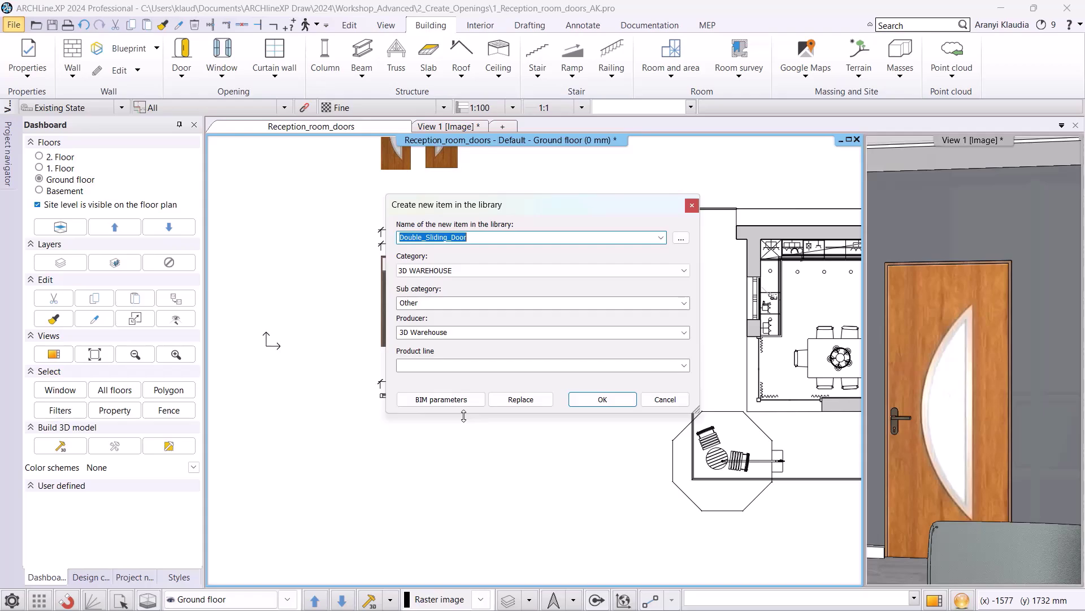
{"action": "left_click", "coordinate": [431, 271]}
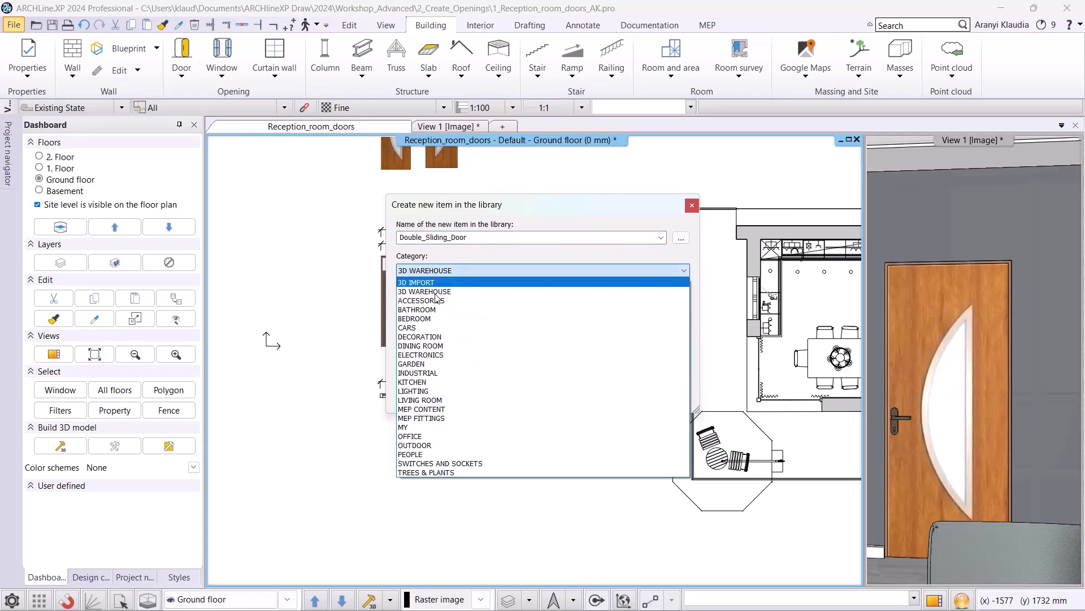
{"action": "left_click", "coordinate": [434, 427]}
{"action": "left_click", "coordinate": [684, 304]}
{"action": "type", "text": "Door"}
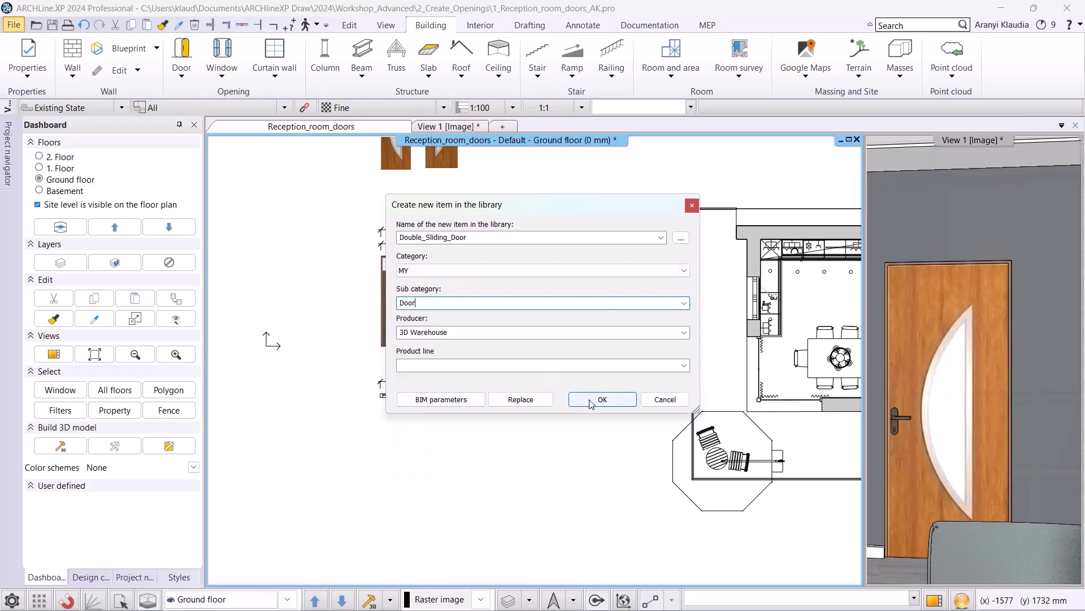
{"action": "left_click", "coordinate": [590, 403]}
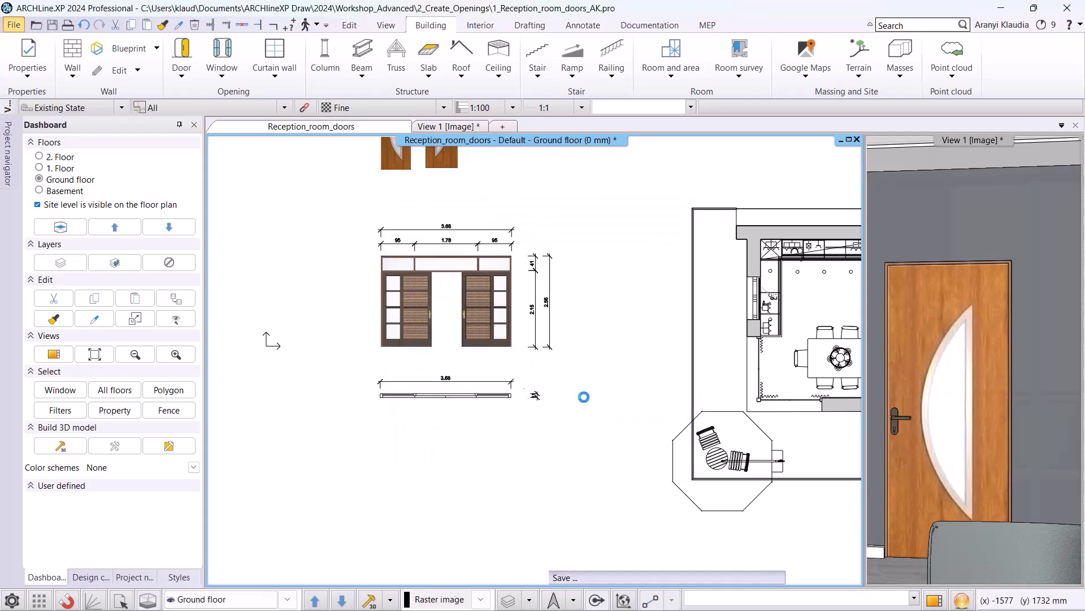
{"action": "scroll", "coordinate": [477, 421], "scroll_direction": "up", "scroll_amount": 2}
{"action": "key", "text": "Escape"}
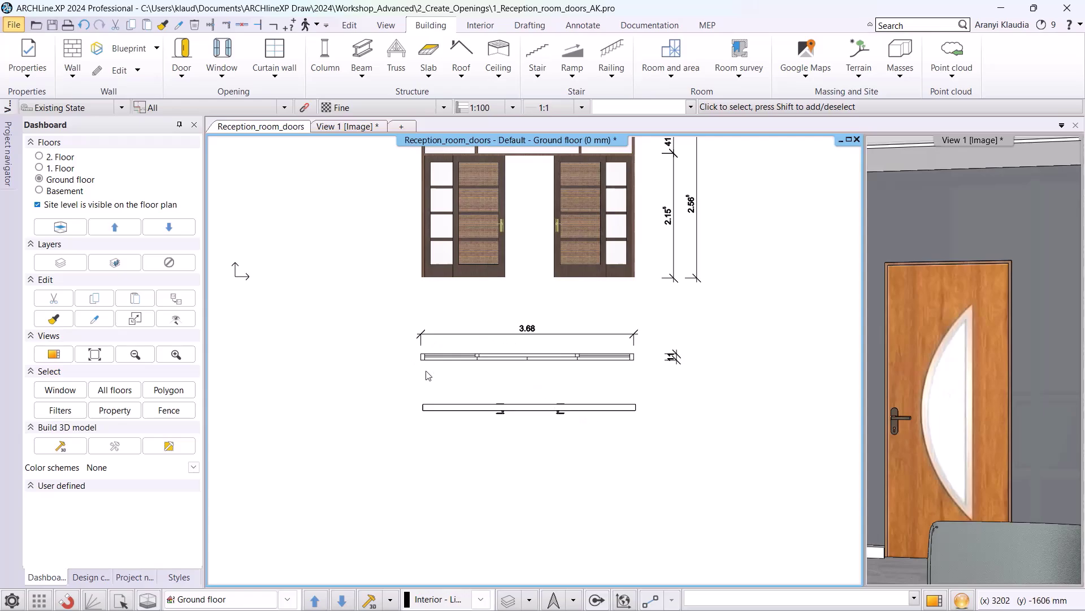
{"action": "left_click", "coordinate": [529, 25]}
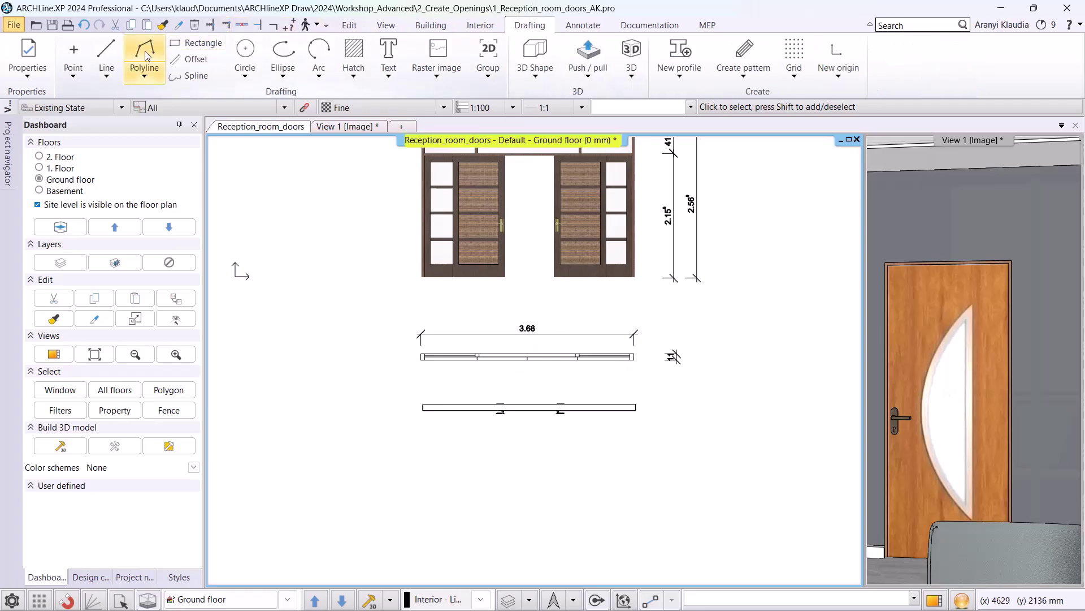
{"action": "left_click", "coordinate": [195, 43]}
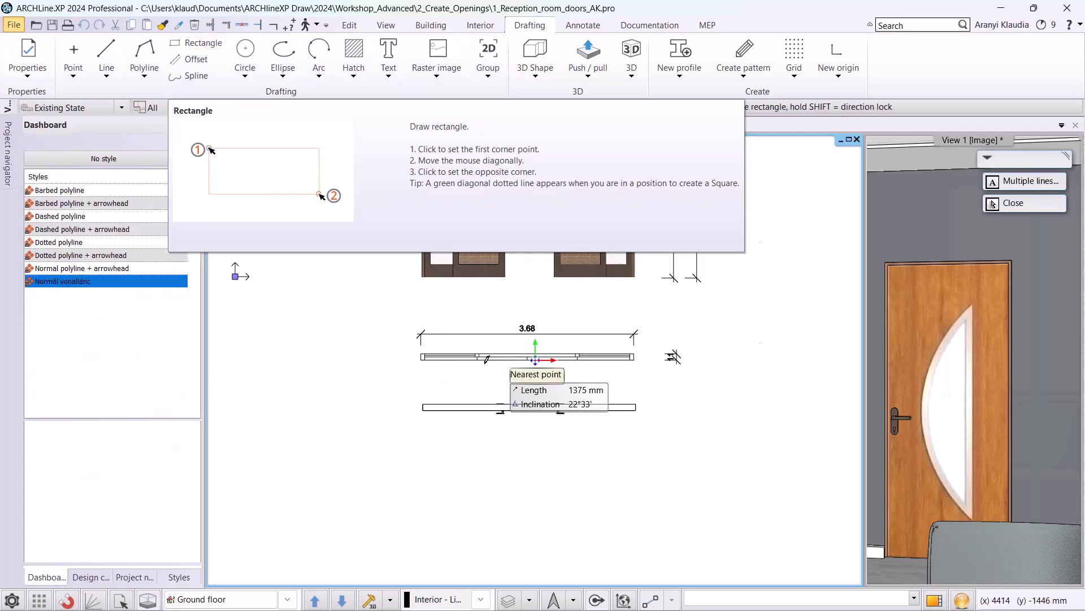
{"action": "scroll", "coordinate": [486, 357], "scroll_direction": "up", "scroll_amount": 3}
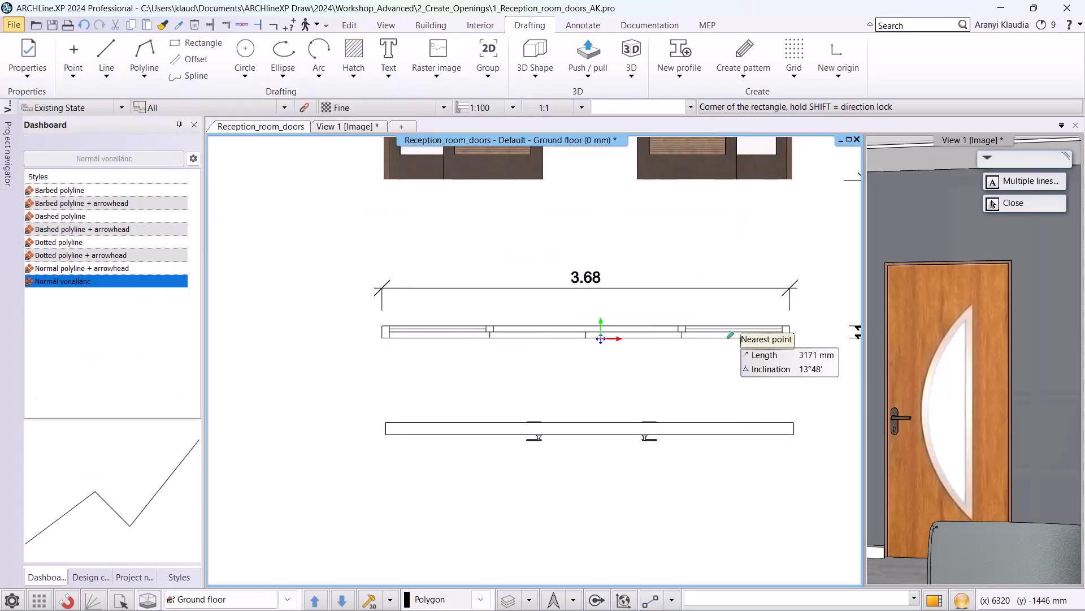
{"action": "key", "text": "Escape"}
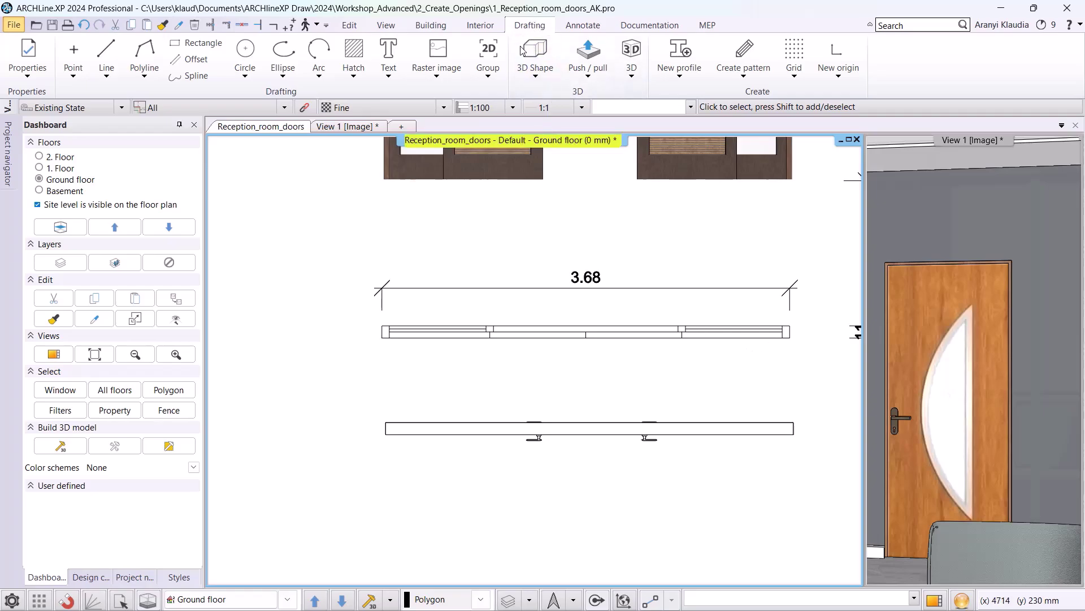
Step: Create a library group from the sliding door's 2D plan drawing, with hotspots at its four outer corners
{"action": "left_click", "coordinate": [496, 79]}
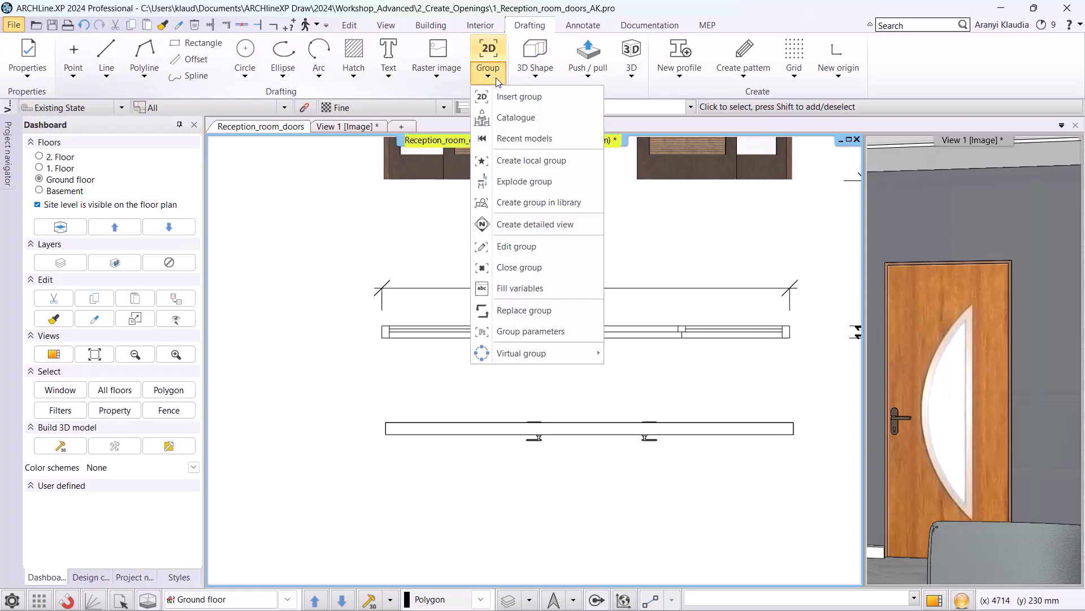
{"action": "left_click", "coordinate": [550, 203]}
{"action": "left_click", "coordinate": [353, 318]}
{"action": "left_click", "coordinate": [820, 362]}
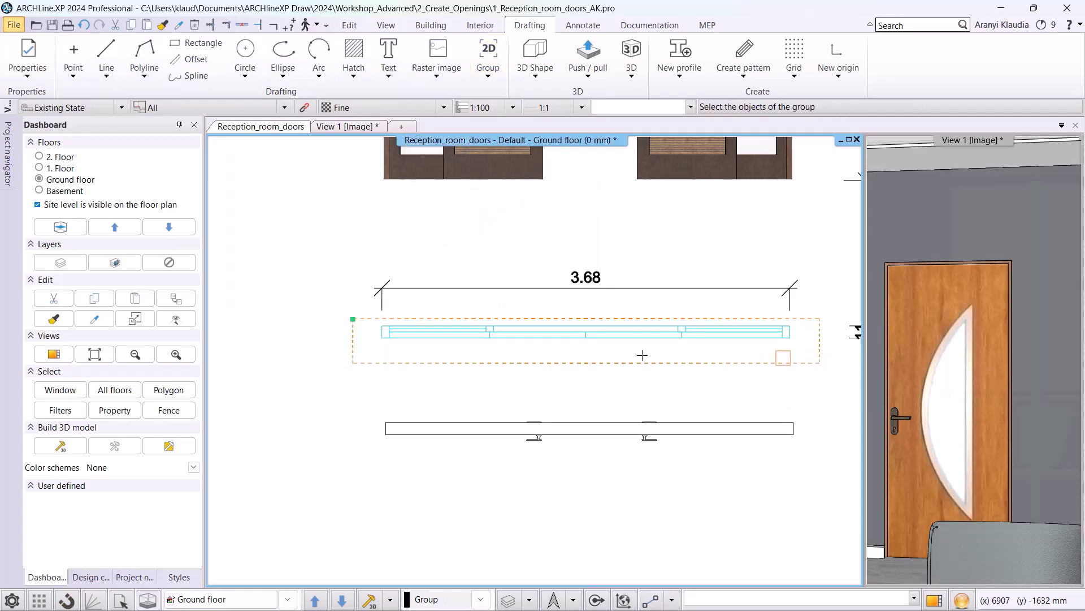
{"action": "right_click", "coordinate": [536, 356]}
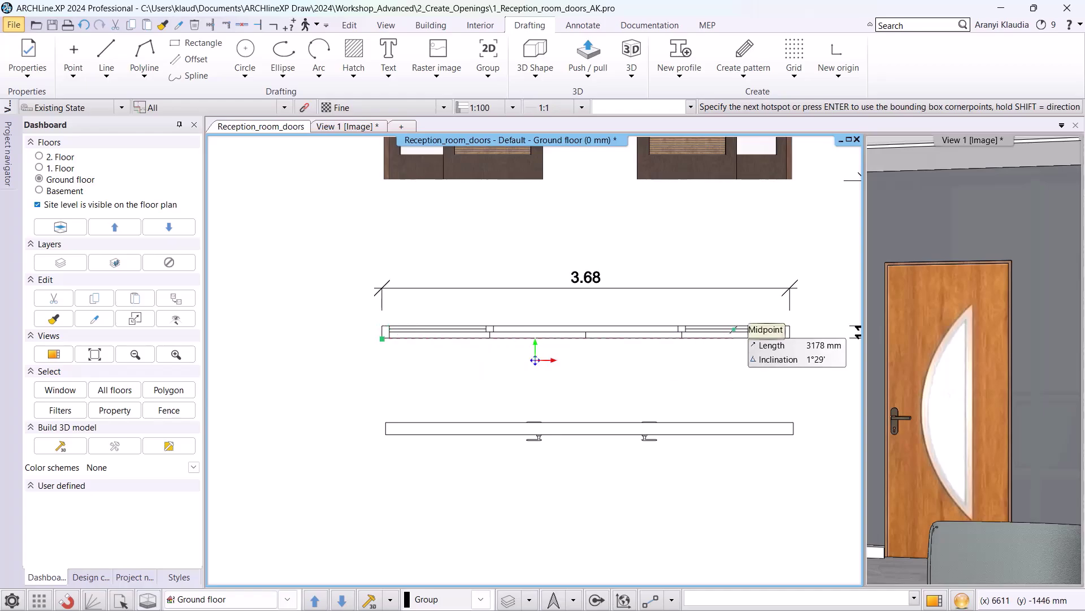
{"action": "left_click", "coordinate": [790, 338]}
{"action": "left_click", "coordinate": [790, 326]}
{"action": "left_click", "coordinate": [383, 339]}
{"action": "left_click", "coordinate": [383, 326]}
{"action": "right_click", "coordinate": [568, 390]}
Step: Save the group in the library as "Sliding door 2D" in category MY, sub category Other
{"action": "type", "text": "Sliding door 2D"}
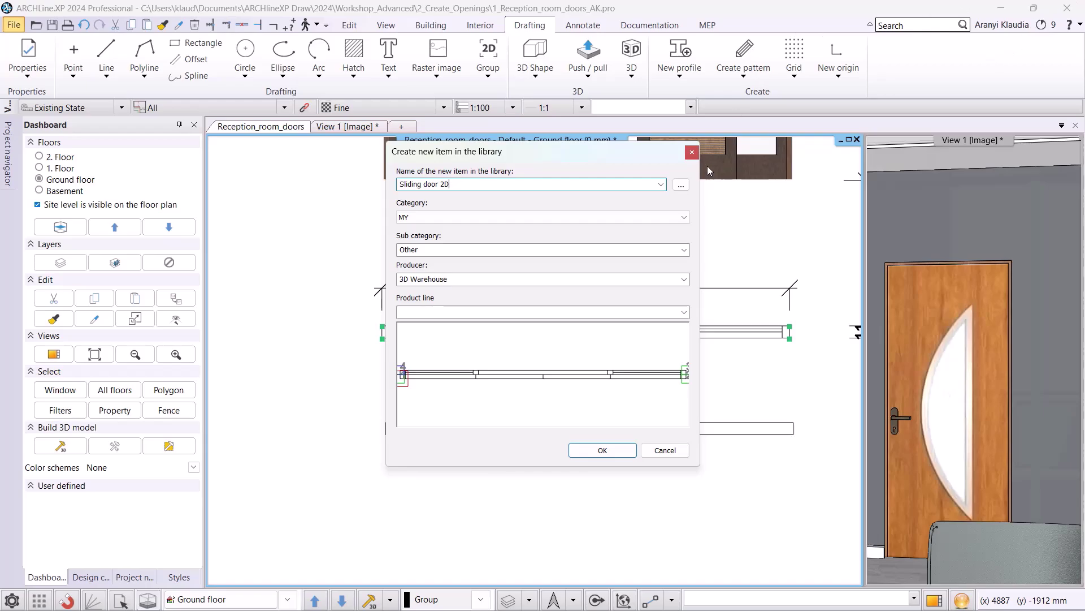
{"action": "left_click", "coordinate": [664, 253]}
{"action": "left_click", "coordinate": [684, 250]}
{"action": "left_click", "coordinate": [672, 253]}
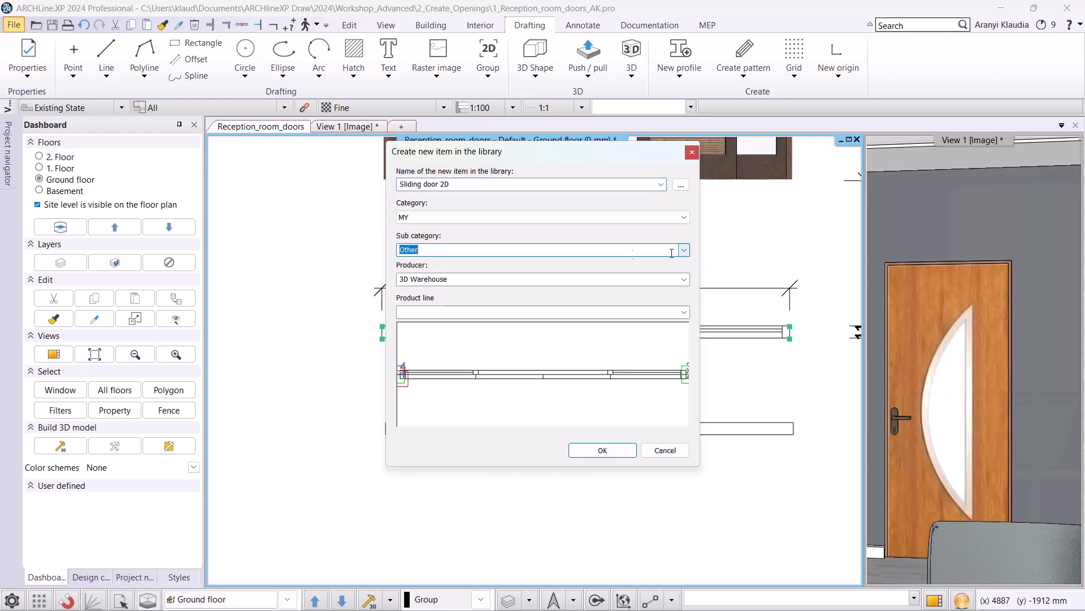
{"action": "left_click", "coordinate": [603, 449]}
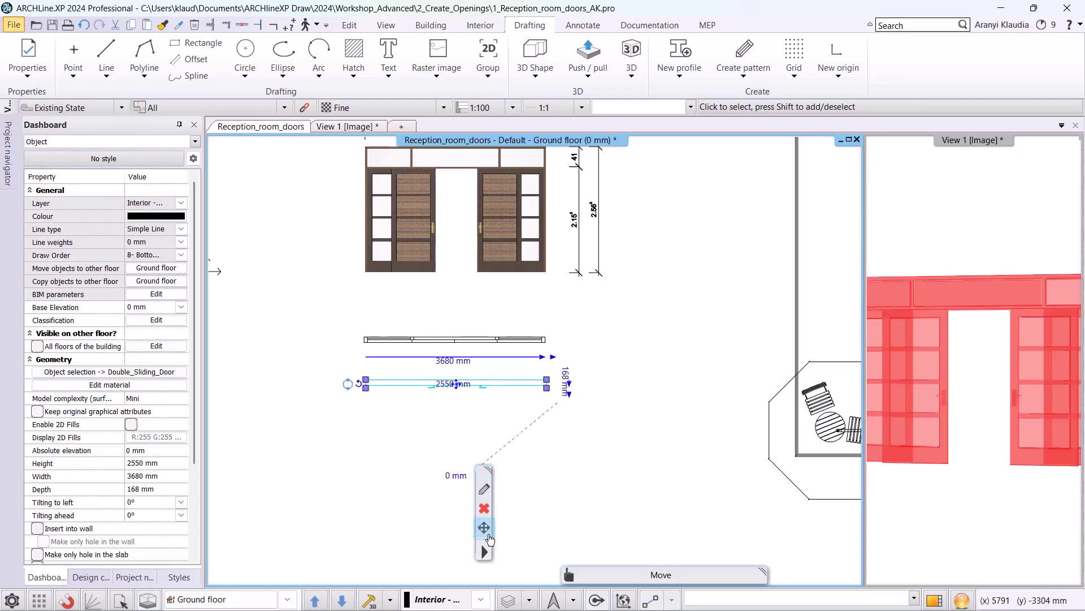
Step: Start converting the placed sliding door object to a door/window and load the "Sliding door 2D" group as its plan symbol
{"action": "right_click", "coordinate": [494, 258]}
{"action": "mouse_move", "coordinate": [541, 413]}
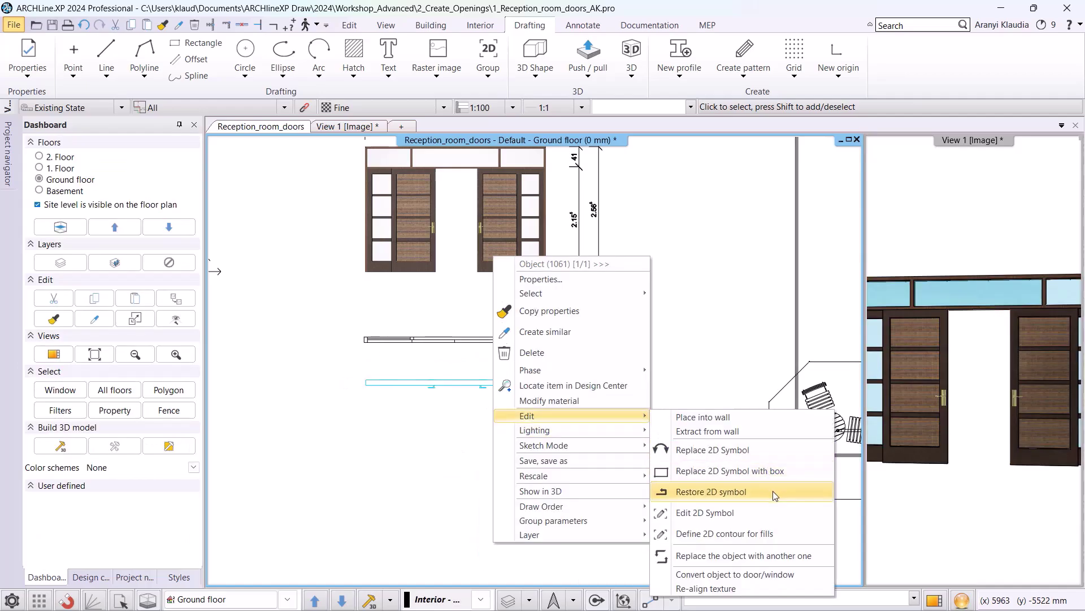
{"action": "left_click", "coordinate": [753, 575]}
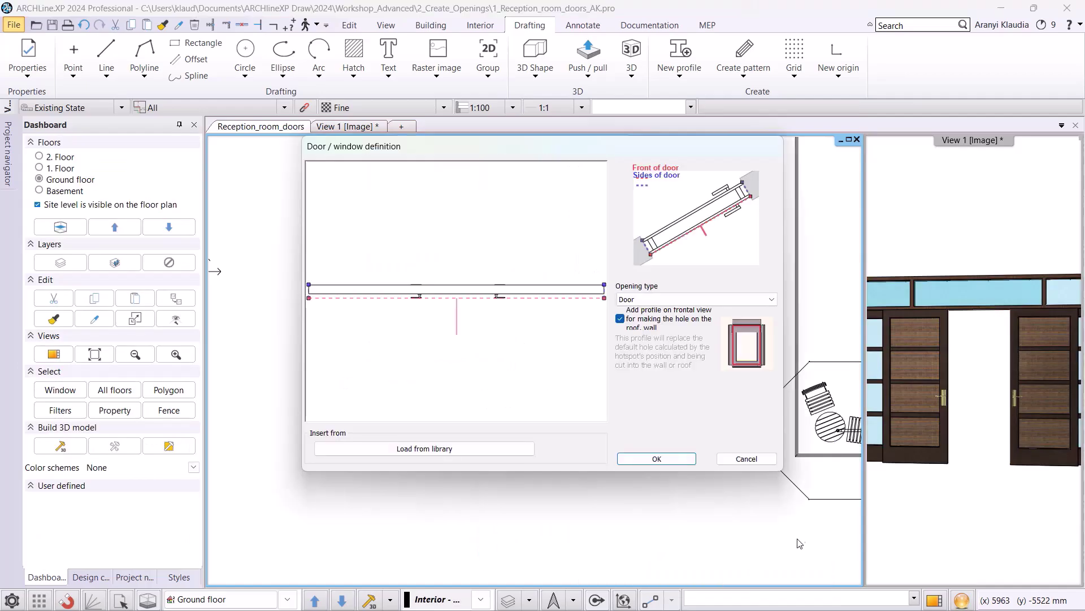
{"action": "left_click", "coordinate": [459, 450]}
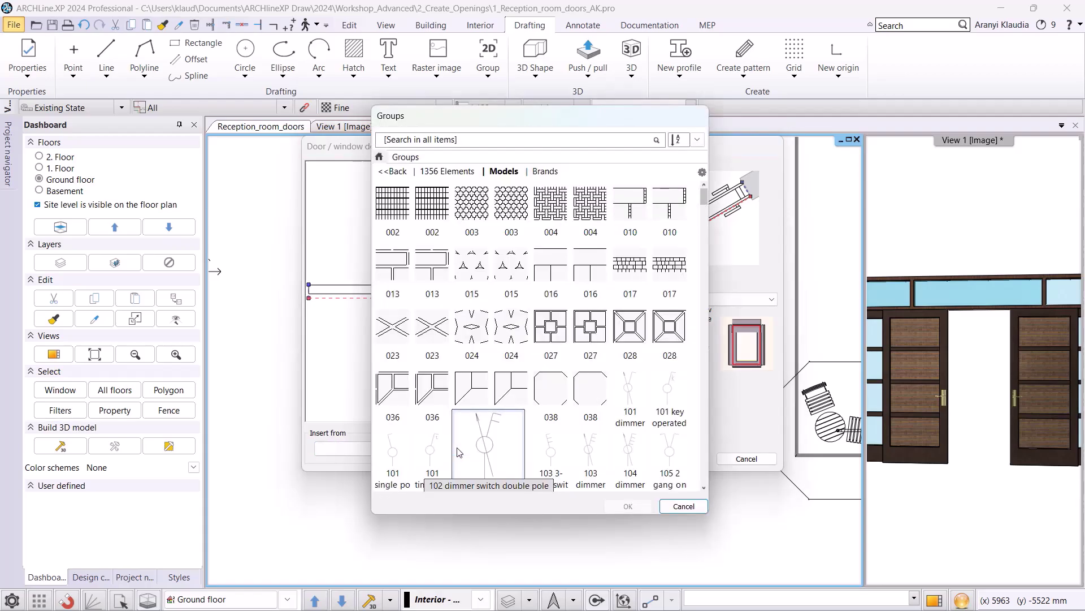
{"action": "left_click", "coordinate": [380, 158]}
{"action": "left_click", "coordinate": [399, 140]}
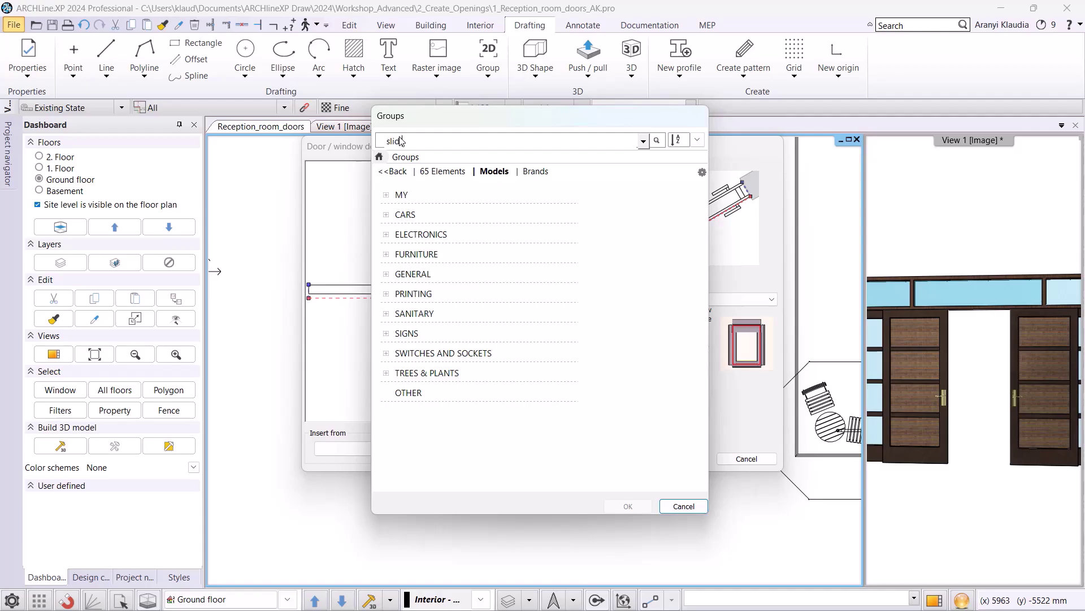
{"action": "key", "text": "Return"}
{"action": "left_click", "coordinate": [509, 226]}
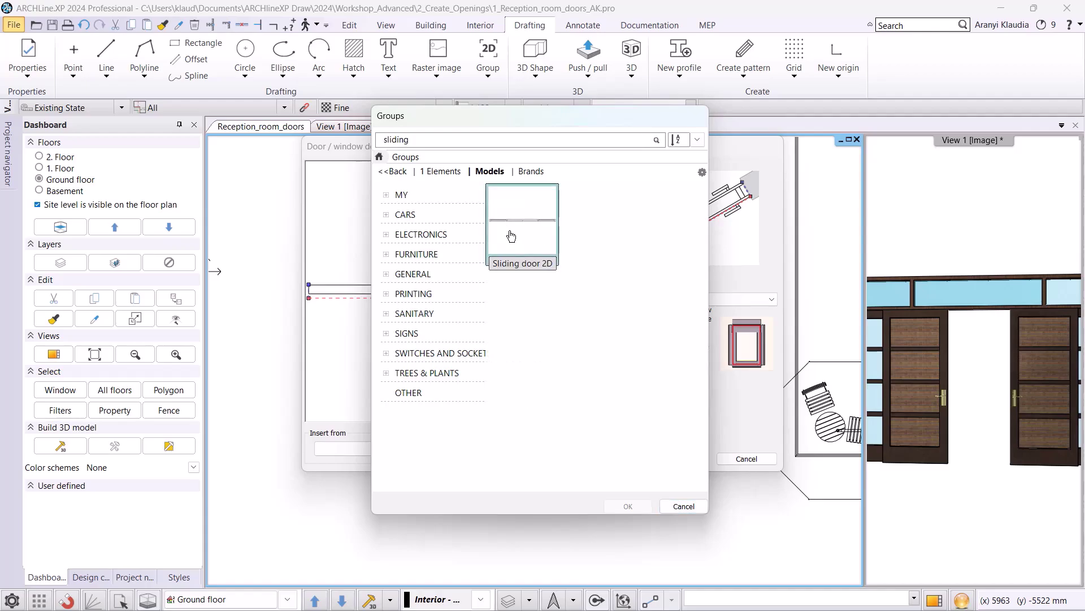
{"action": "left_click", "coordinate": [629, 505]}
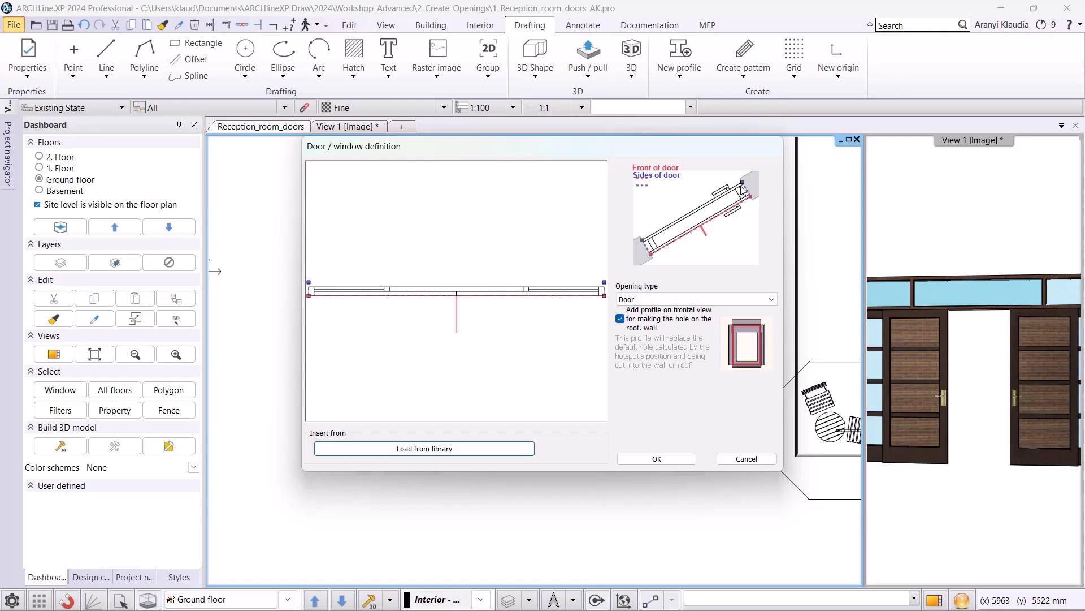
Step: Move the rear side hotspots at both ends of the door symbol onto its frame corners
{"action": "scroll", "coordinate": [561, 285], "scroll_direction": "up", "scroll_amount": 2}
{"action": "scroll", "coordinate": [563, 288], "scroll_direction": "up", "scroll_amount": 2}
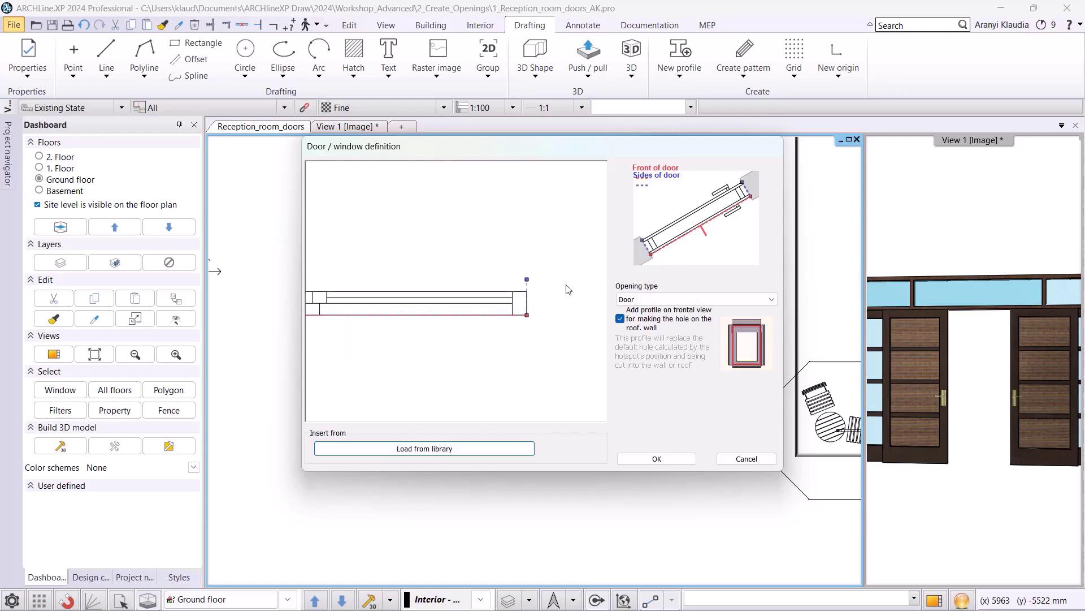
{"action": "left_click_drag", "start_coordinate": [527, 280], "coordinate": [527, 292]}
{"action": "scroll", "coordinate": [425, 322], "scroll_direction": "down", "scroll_amount": 5}
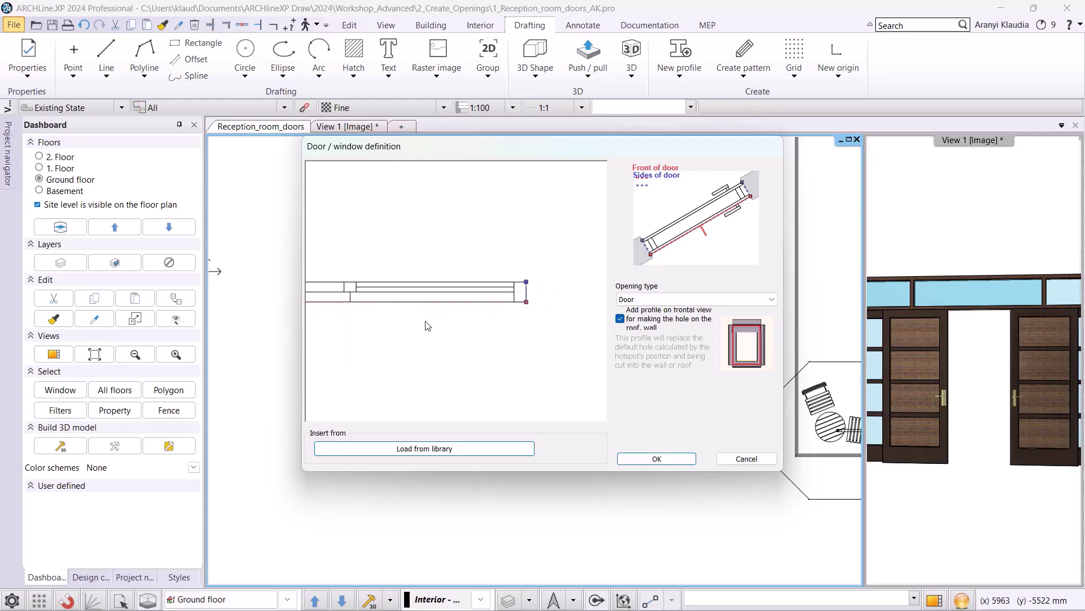
{"action": "middle_click_drag", "start_coordinate": [425, 323], "coordinate": [512, 337]}
{"action": "scroll", "coordinate": [319, 317], "scroll_direction": "up", "scroll_amount": 1}
{"action": "middle_click_drag", "start_coordinate": [320, 316], "coordinate": [465, 313]}
{"action": "scroll", "coordinate": [410, 310], "scroll_direction": "up", "scroll_amount": 2}
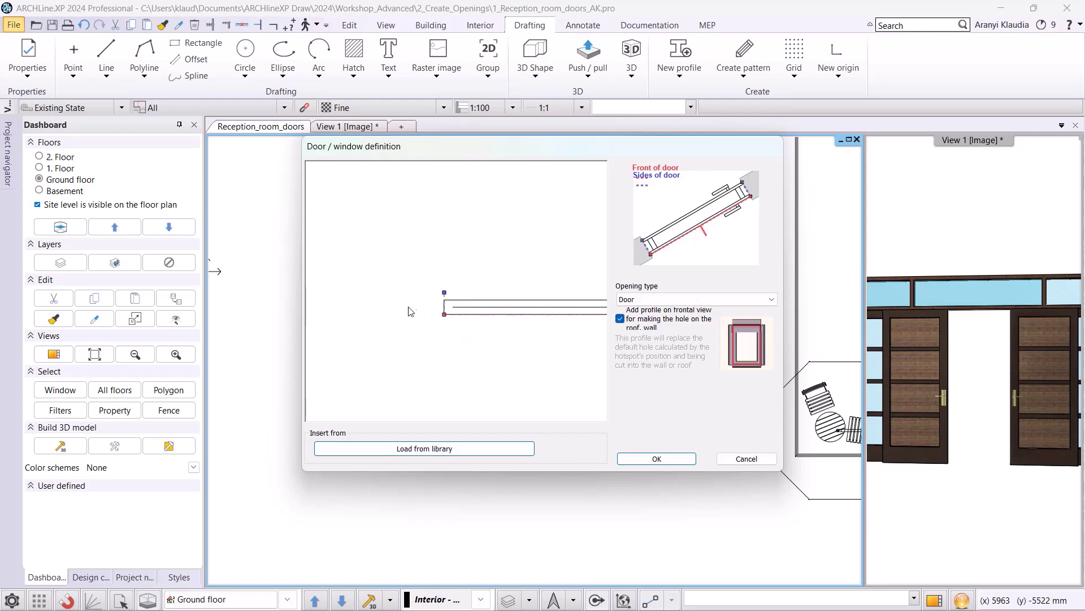
{"action": "left_click_drag", "start_coordinate": [446, 293], "coordinate": [445, 300]}
Step: Choose Door as the opening type and accept the door definition
{"action": "left_click", "coordinate": [647, 301]}
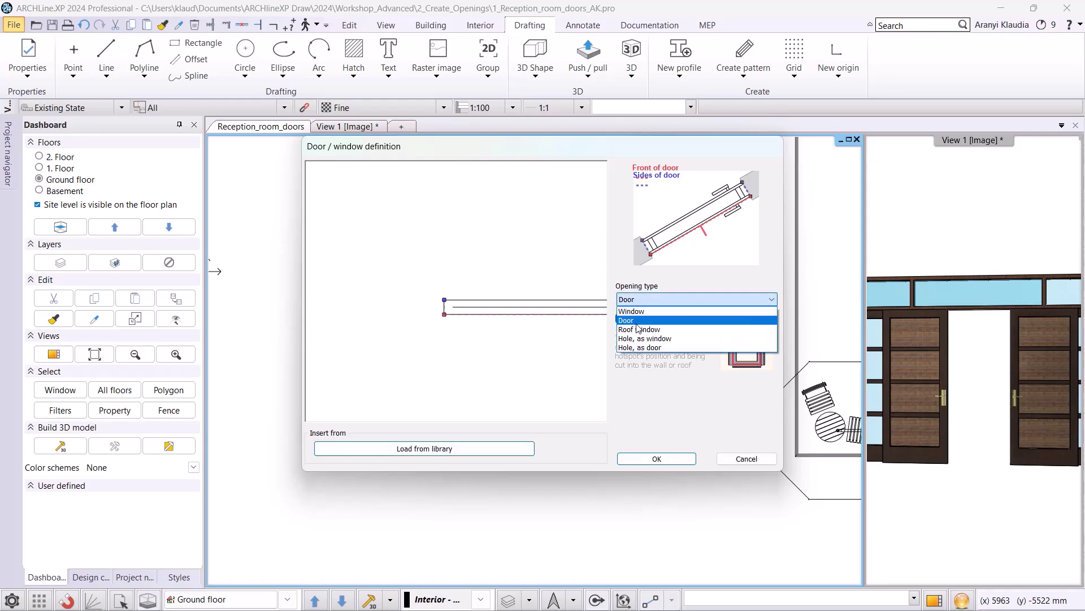
{"action": "left_click", "coordinate": [636, 323]}
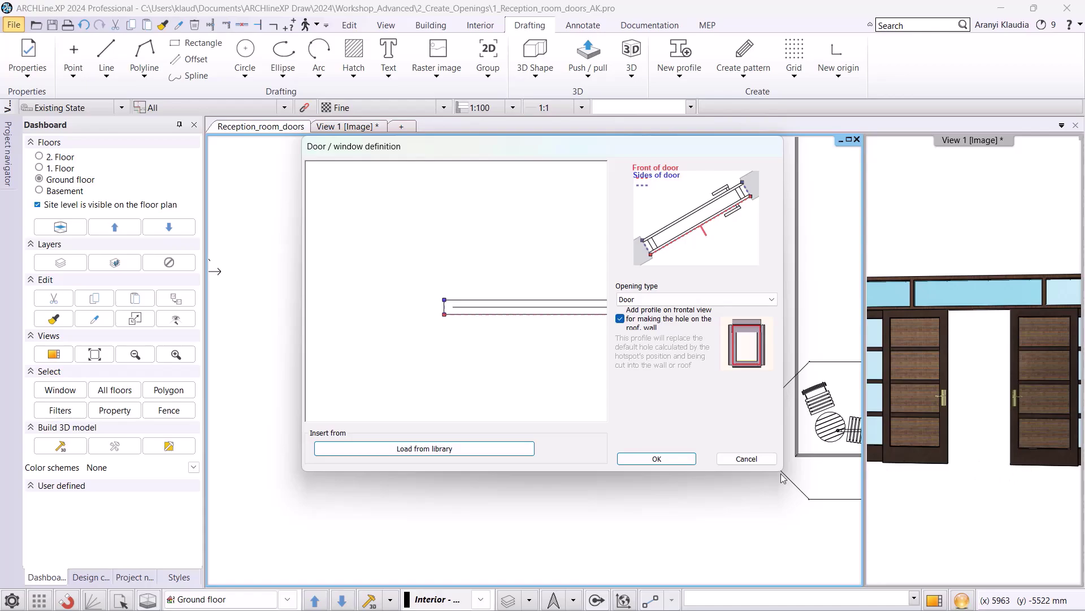
{"action": "left_click", "coordinate": [657, 458]}
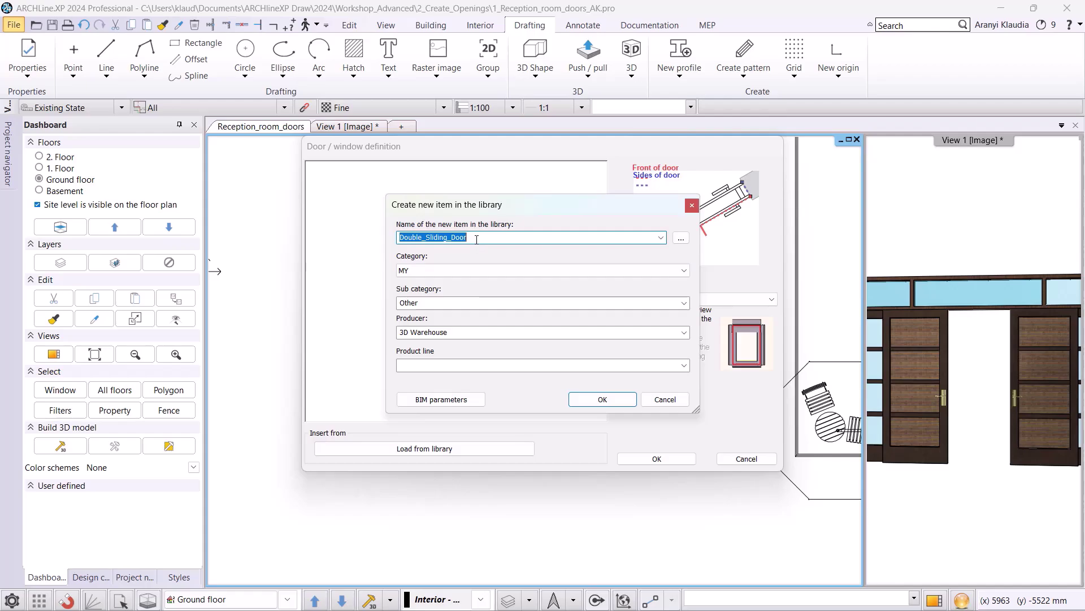
Step: Save the door in the library as "Sliding_Door" in category INDUSTRIAL, sub category Other
{"action": "left_click_drag", "start_coordinate": [426, 238], "coordinate": [369, 249]}
{"action": "key", "text": "BackSpace"}
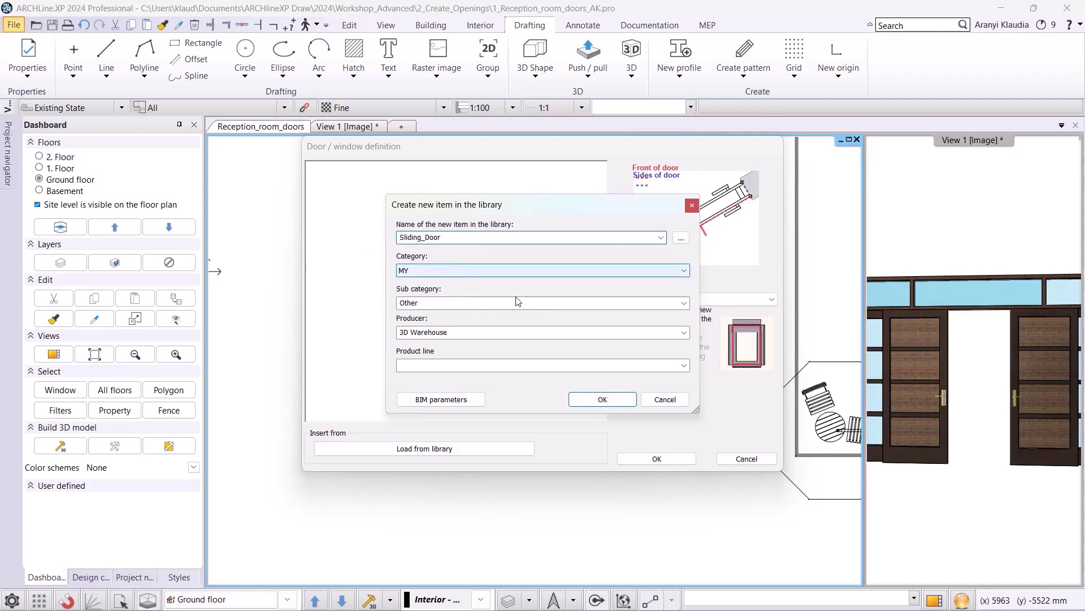
{"action": "left_click", "coordinate": [684, 303]}
{"action": "left_click", "coordinate": [684, 303]}
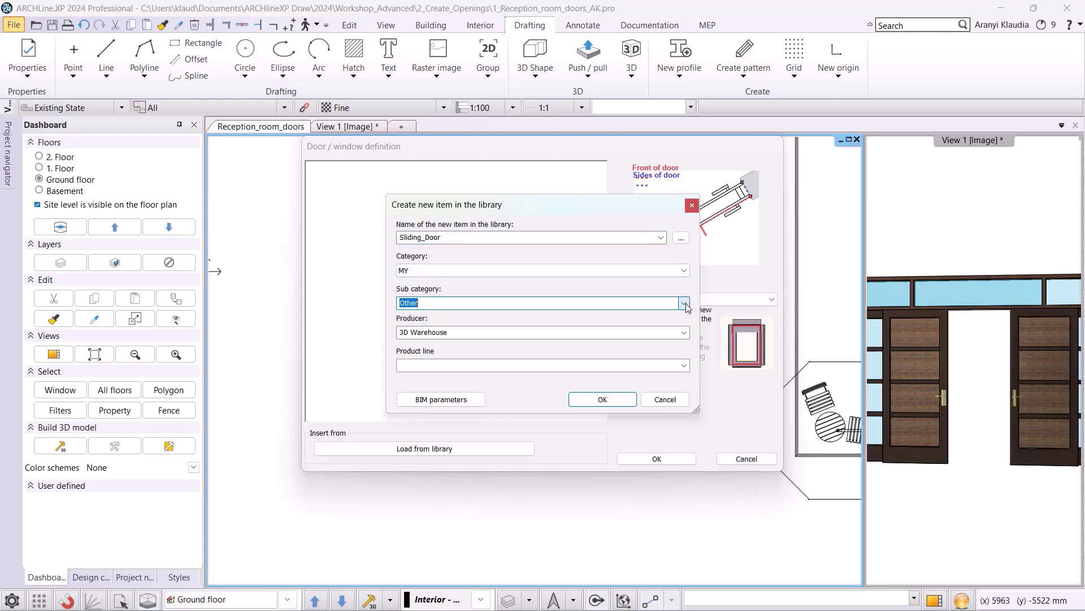
{"action": "left_click", "coordinate": [622, 271]}
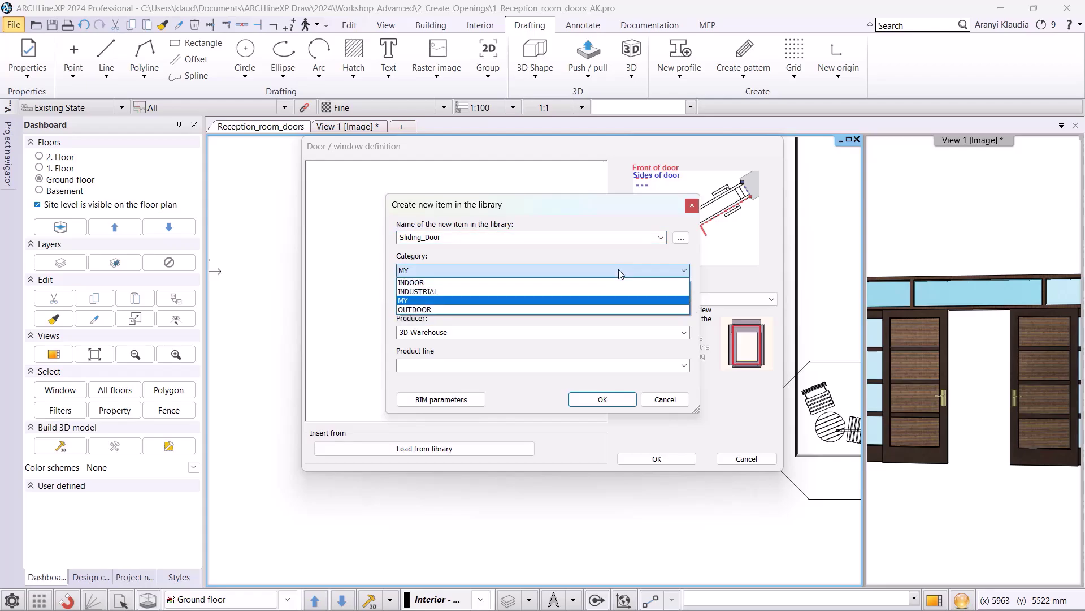
{"action": "left_click", "coordinate": [511, 292]}
{"action": "left_click", "coordinate": [685, 303]}
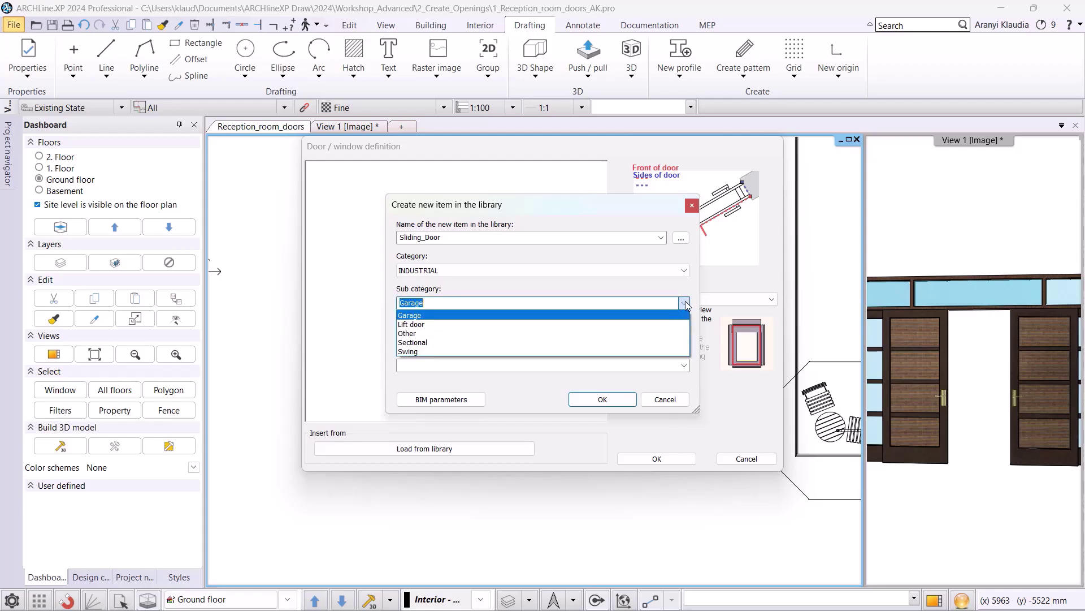
{"action": "left_click", "coordinate": [467, 334]}
{"action": "left_click", "coordinate": [603, 401]}
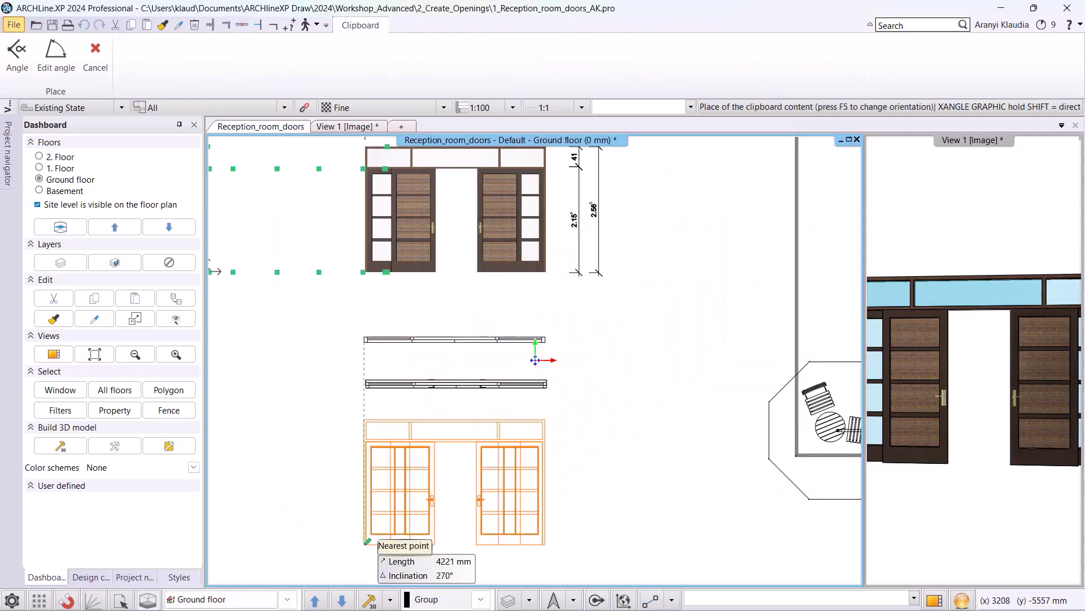
Step: Place the door's elevation below its plan symbols and delete the opening outline's nodes at the left leaf's upper corners
{"action": "left_click", "coordinate": [366, 541]}
{"action": "scroll", "coordinate": [496, 471], "scroll_direction": "down", "scroll_amount": 2}
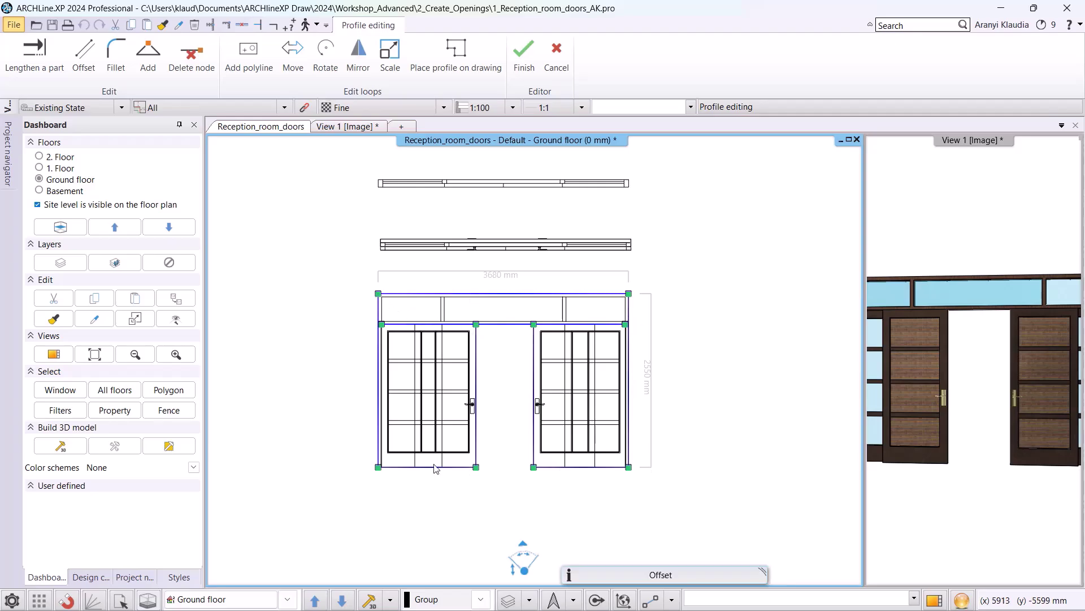
{"action": "left_click", "coordinate": [382, 326]}
{"action": "left_click", "coordinate": [419, 353]}
{"action": "left_click", "coordinate": [383, 325]}
{"action": "left_click", "coordinate": [444, 351]}
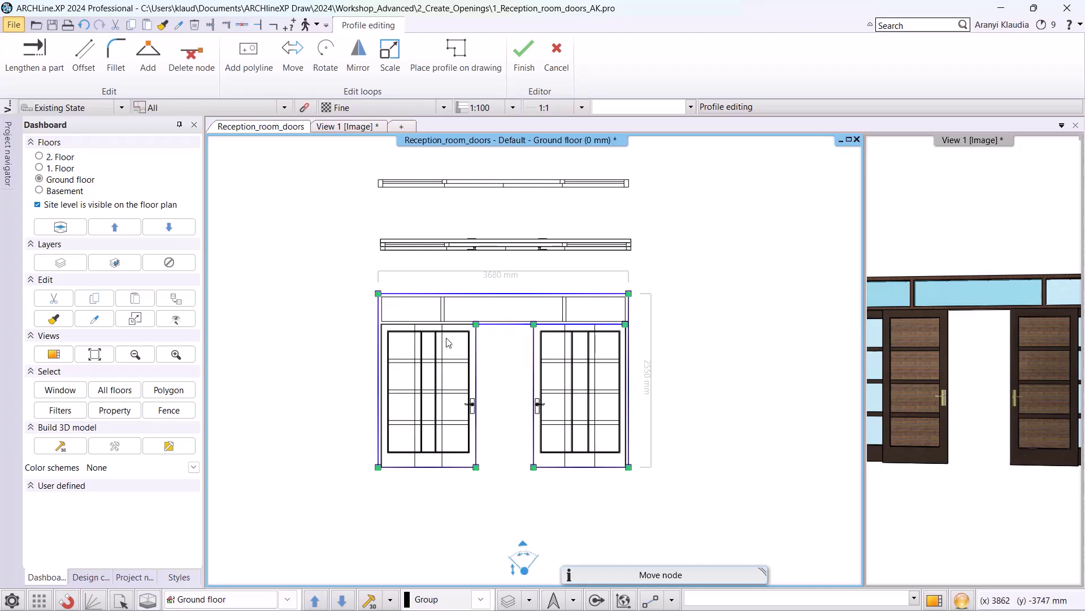
{"action": "left_click", "coordinate": [478, 326]}
{"action": "left_click", "coordinate": [537, 351]}
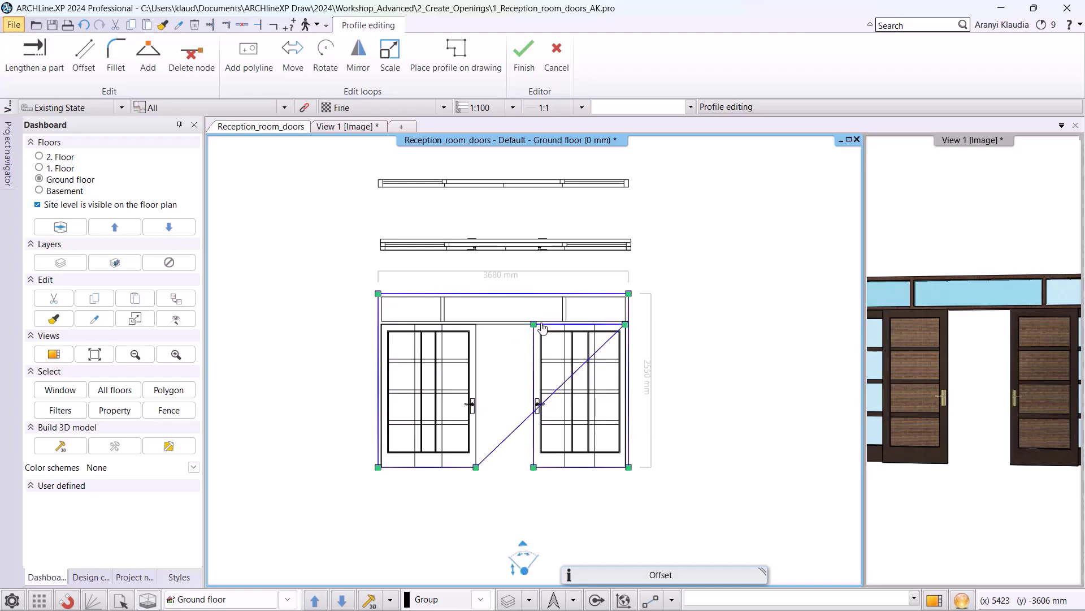
Step: Delete the outline nodes at the right leaf's upper corners and finish the opening profile
{"action": "left_click", "coordinate": [629, 325]}
{"action": "left_click", "coordinate": [670, 350]}
{"action": "left_click", "coordinate": [626, 325]}
{"action": "left_click", "coordinate": [670, 350]}
{"action": "left_click", "coordinate": [534, 325]}
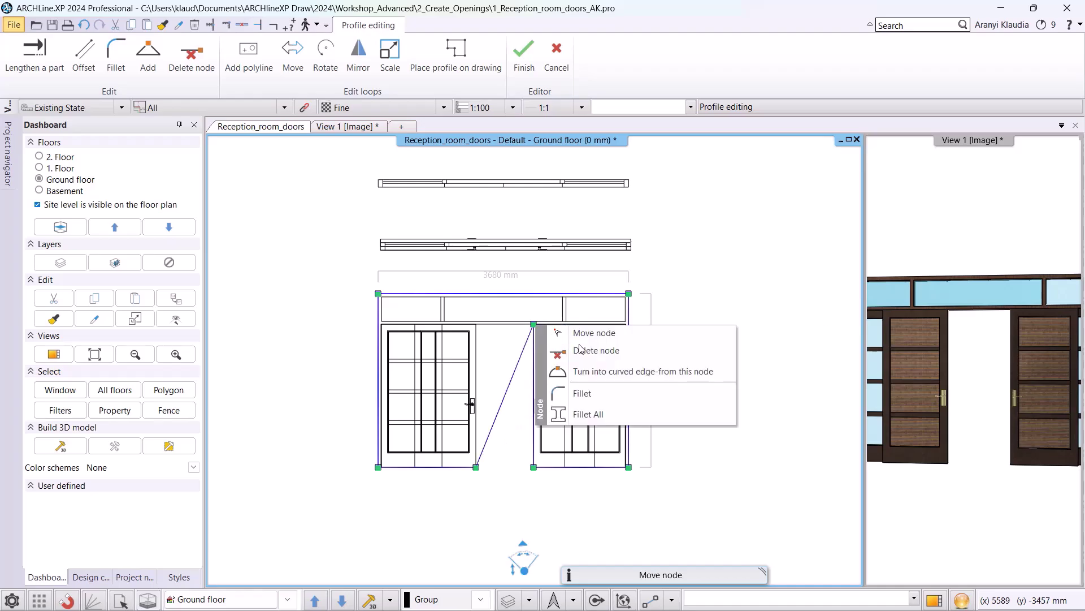
{"action": "left_click", "coordinate": [588, 352]}
{"action": "scroll", "coordinate": [543, 461], "scroll_direction": "up", "scroll_amount": 2}
{"action": "left_click", "coordinate": [534, 451]}
{"action": "left_click", "coordinate": [454, 451]}
{"action": "left_click", "coordinate": [495, 478]}
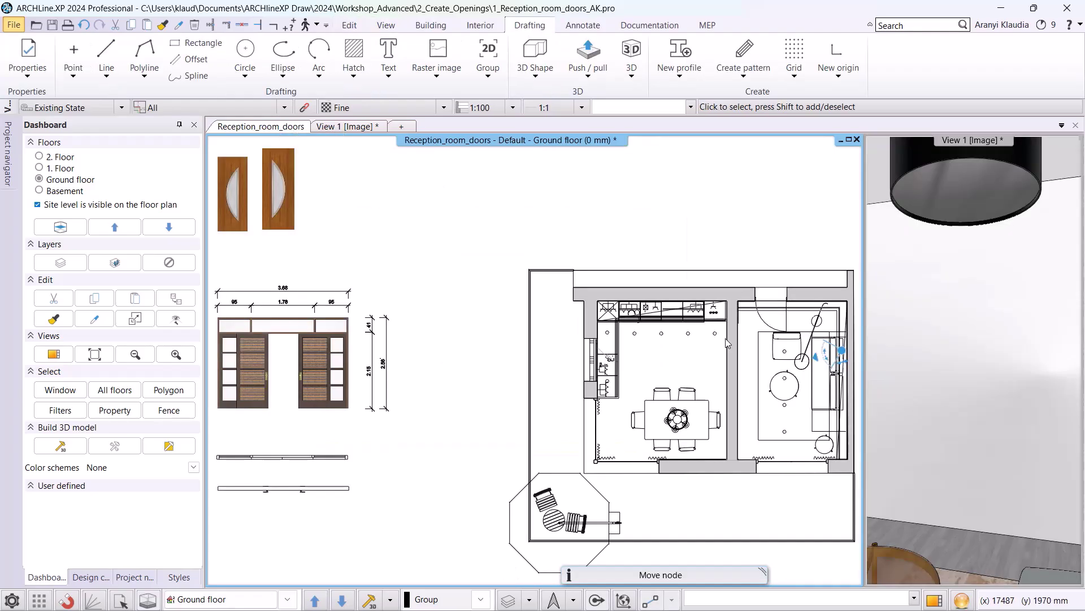
Step: Place Sliding_Door from the Industrial, Other doors at a given point in the wall between the dining and living areas
{"action": "scroll", "coordinate": [732, 347], "scroll_direction": "up", "scroll_amount": 2}
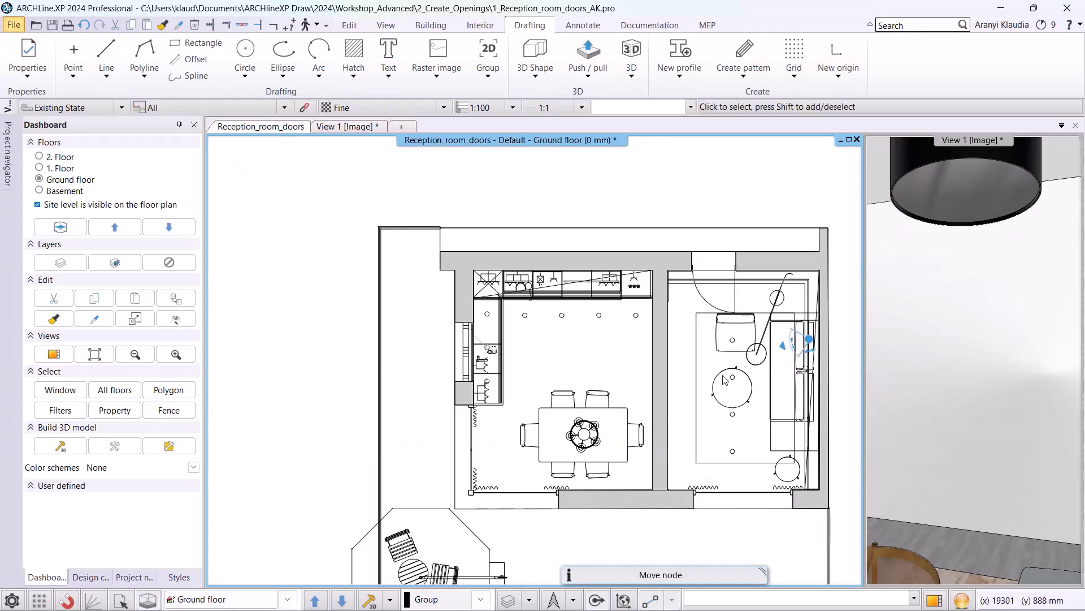
{"action": "left_click", "coordinate": [85, 577]}
{"action": "left_click", "coordinate": [64, 221]}
{"action": "left_click", "coordinate": [71, 222]}
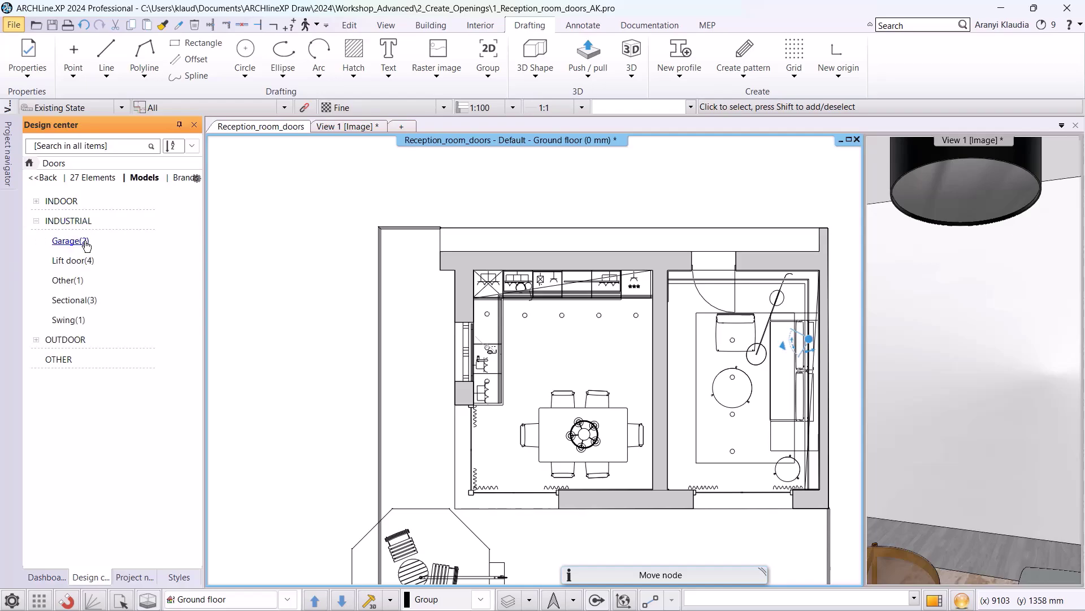
{"action": "left_click", "coordinate": [68, 280]}
{"action": "left_click_drag", "start_coordinate": [156, 218], "coordinate": [629, 362]}
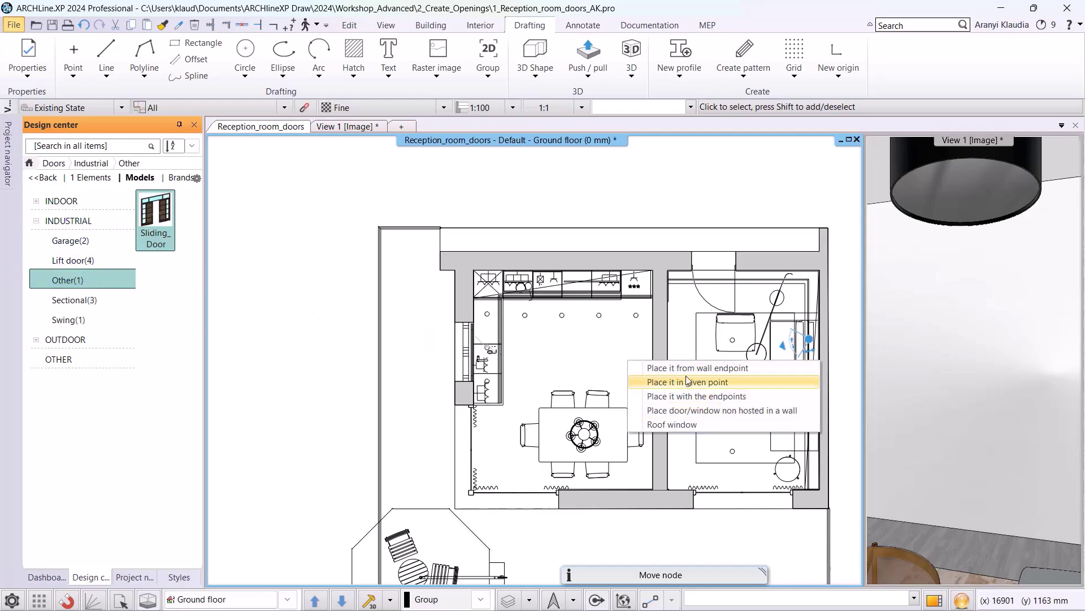
{"action": "left_click", "coordinate": [688, 382]}
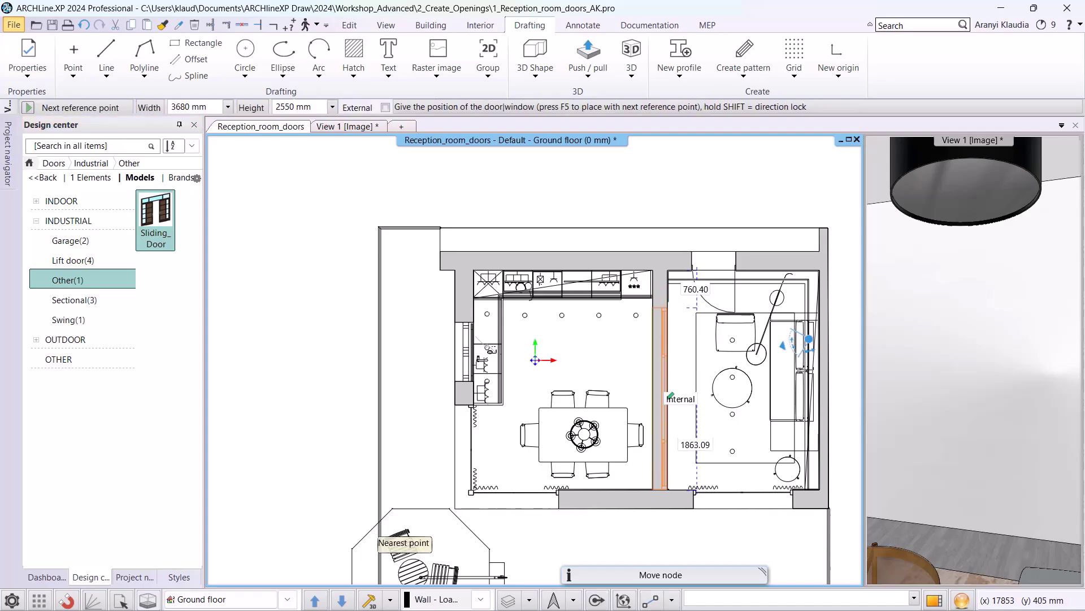
{"action": "scroll", "coordinate": [670, 395], "scroll_direction": "up", "scroll_amount": 1}
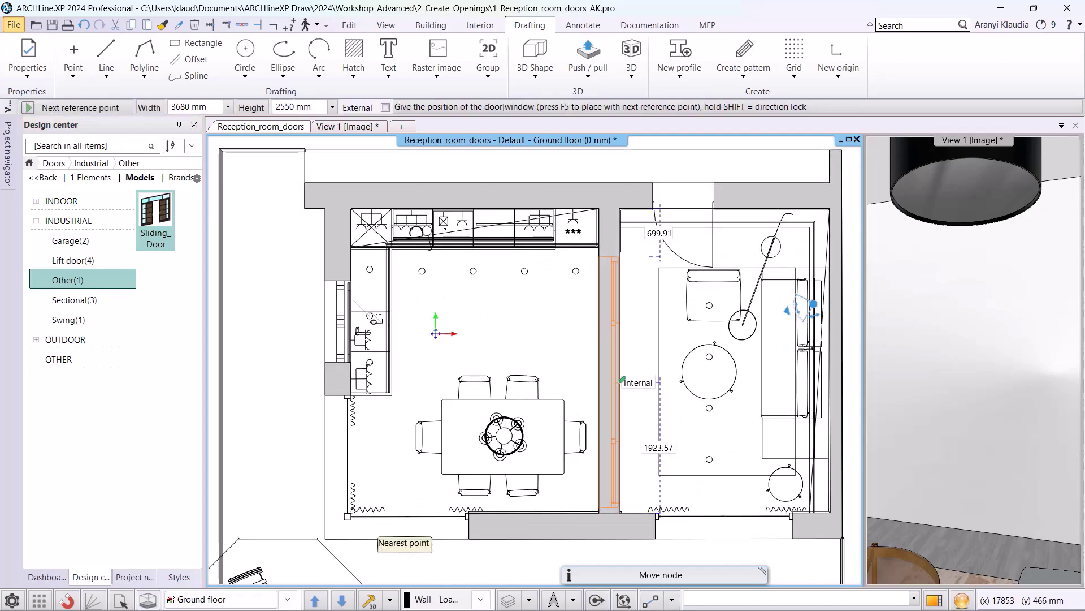
{"action": "left_click", "coordinate": [622, 380]}
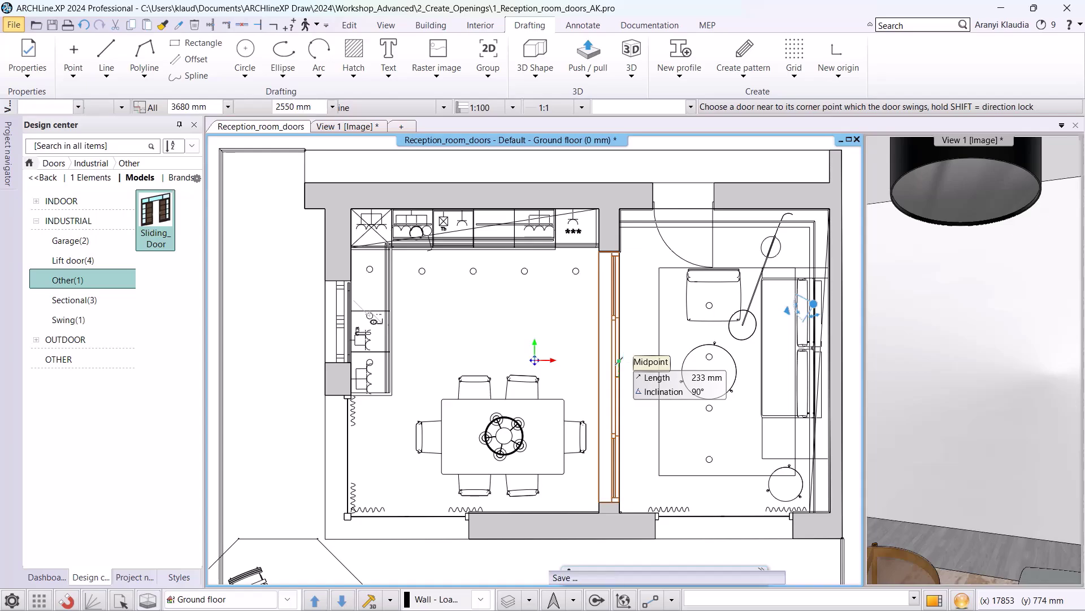
{"action": "left_click", "coordinate": [619, 360]}
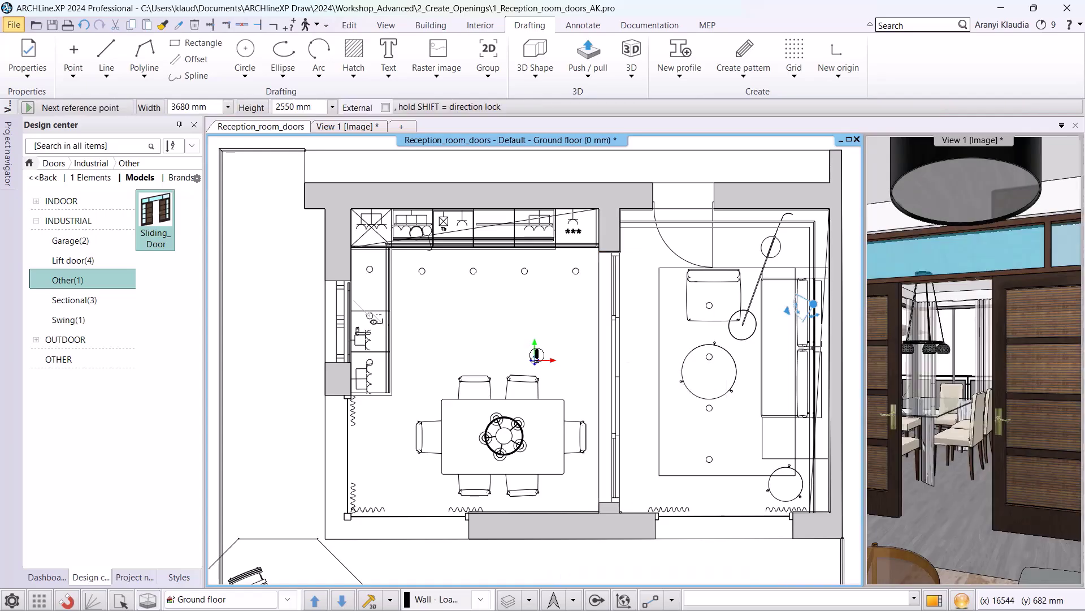
Step: Activate the View 1 image and search the material library for "alu"
{"action": "left_click", "coordinate": [343, 128]}
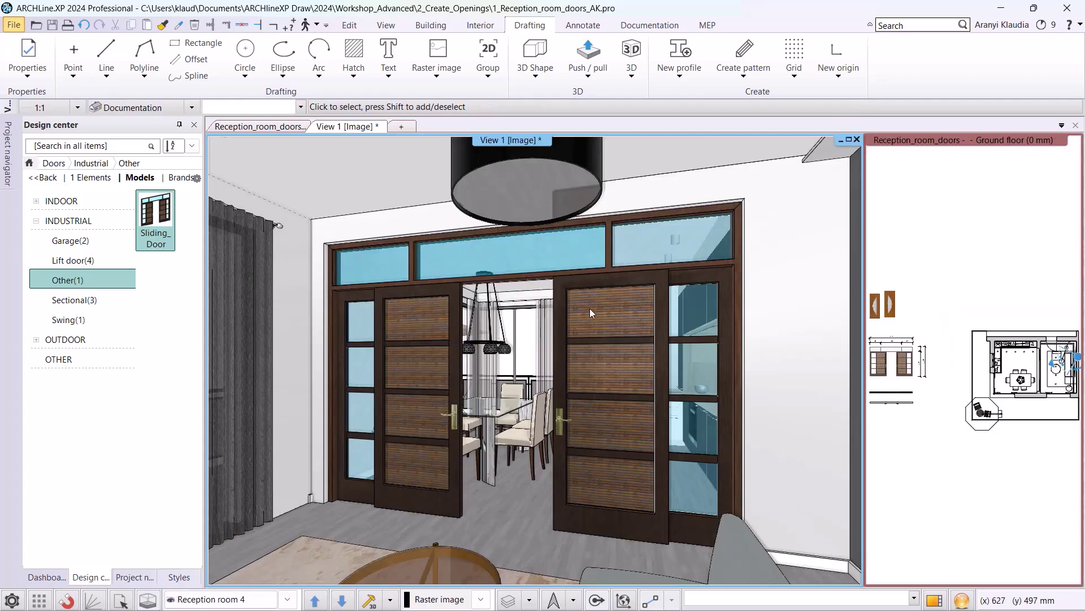
{"action": "left_click", "coordinate": [29, 163]}
{"action": "left_click", "coordinate": [165, 284]}
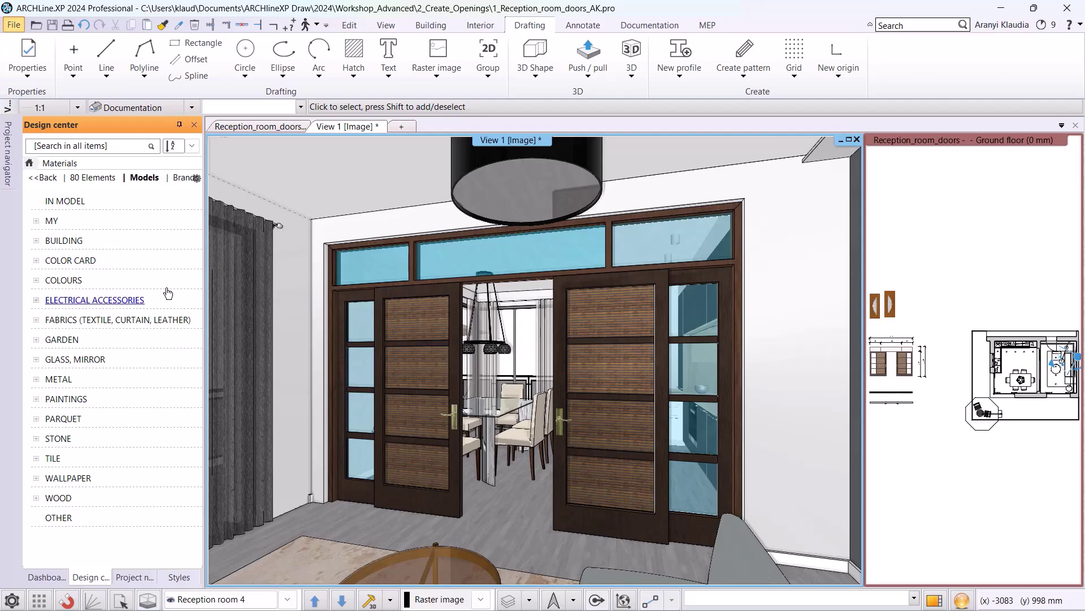
{"action": "left_click", "coordinate": [62, 151]}
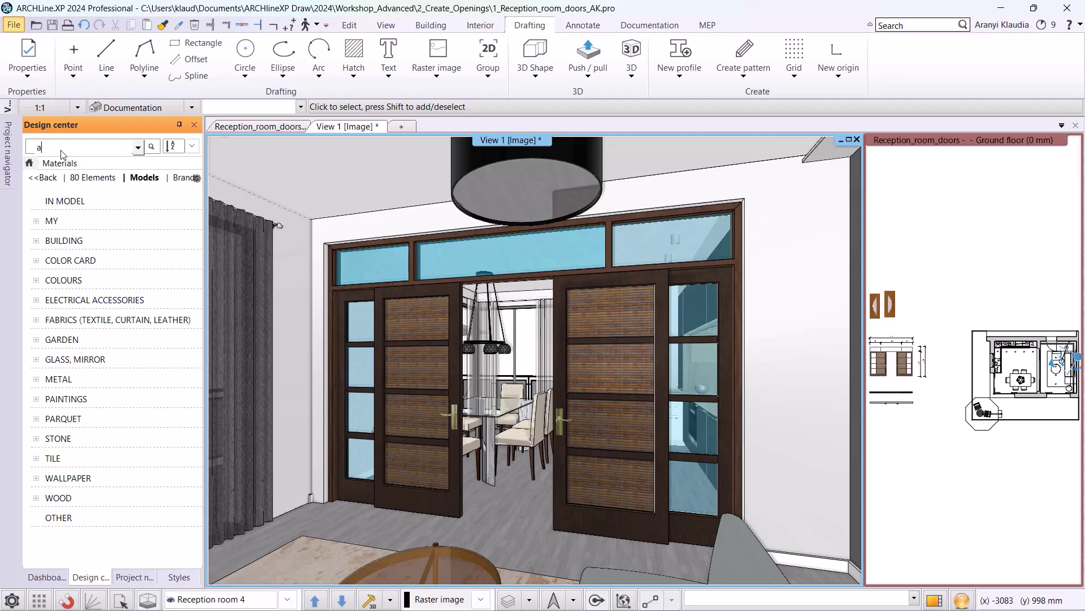
{"action": "type", "text": "alu"}
{"action": "key", "text": "Return"}
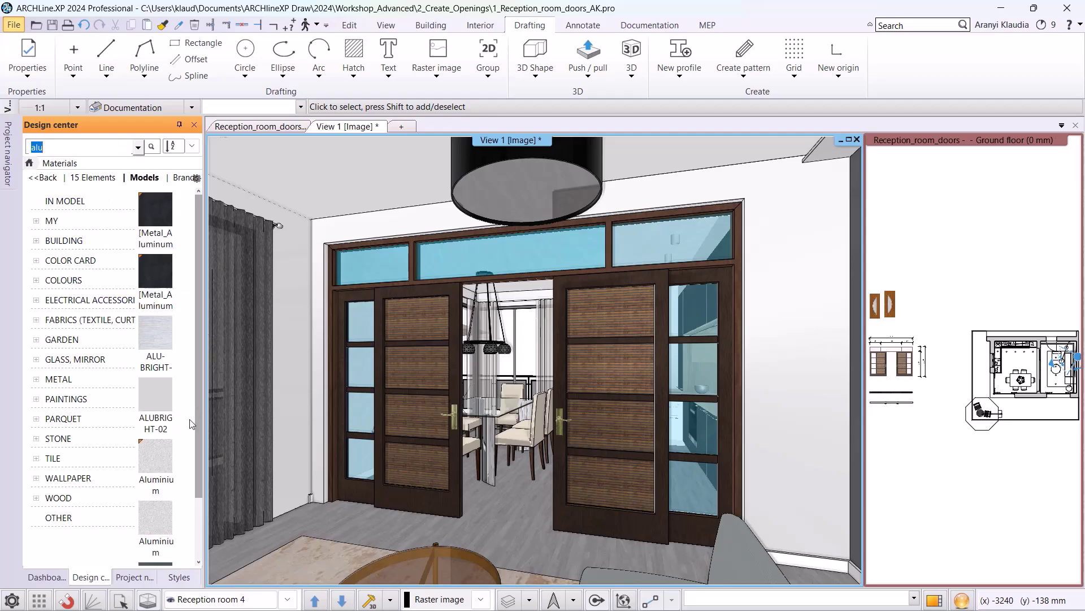
Step: Replace the dark wood of the sliding door's leaves and outer frame with the ALUBRIGHT-02 material
{"action": "left_click_drag", "start_coordinate": [155, 408], "coordinate": [276, 449]}
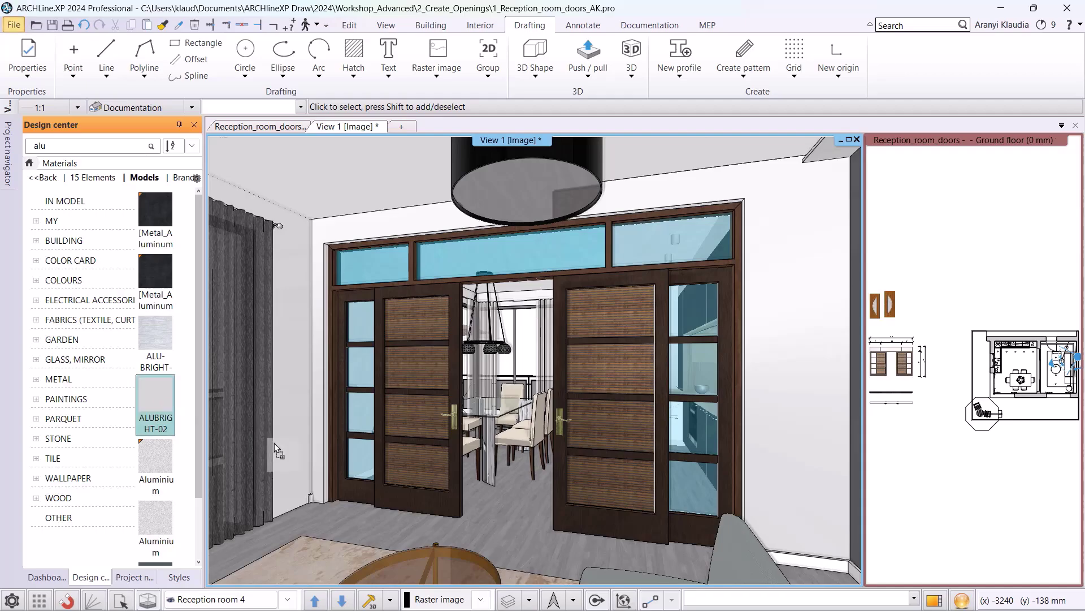
{"action": "left_click_drag", "start_coordinate": [380, 487], "coordinate": [395, 494]}
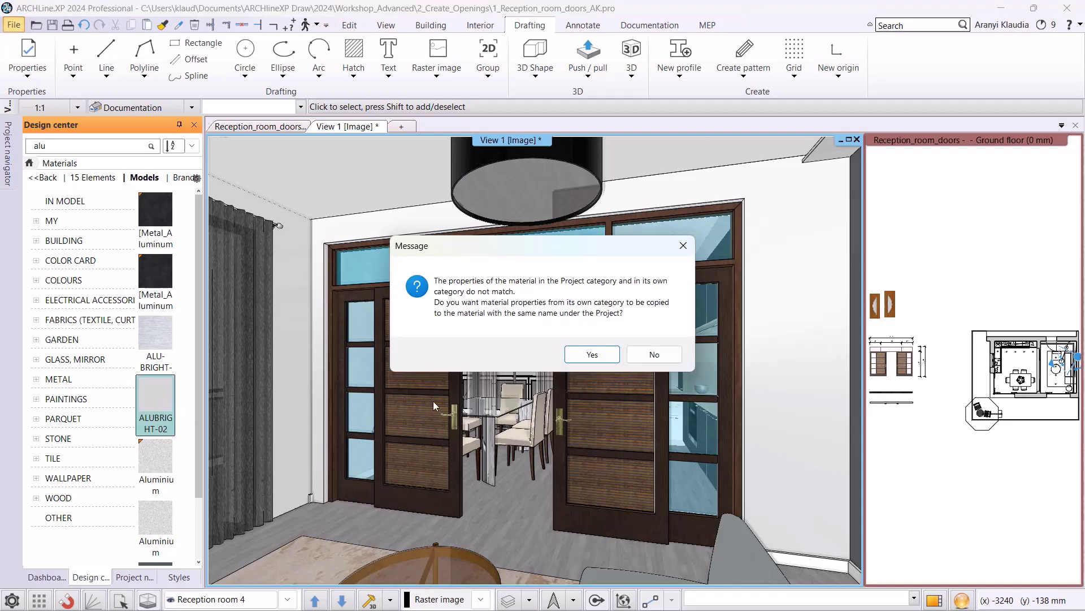
{"action": "left_click", "coordinate": [589, 354]}
{"action": "left_click", "coordinate": [459, 553]}
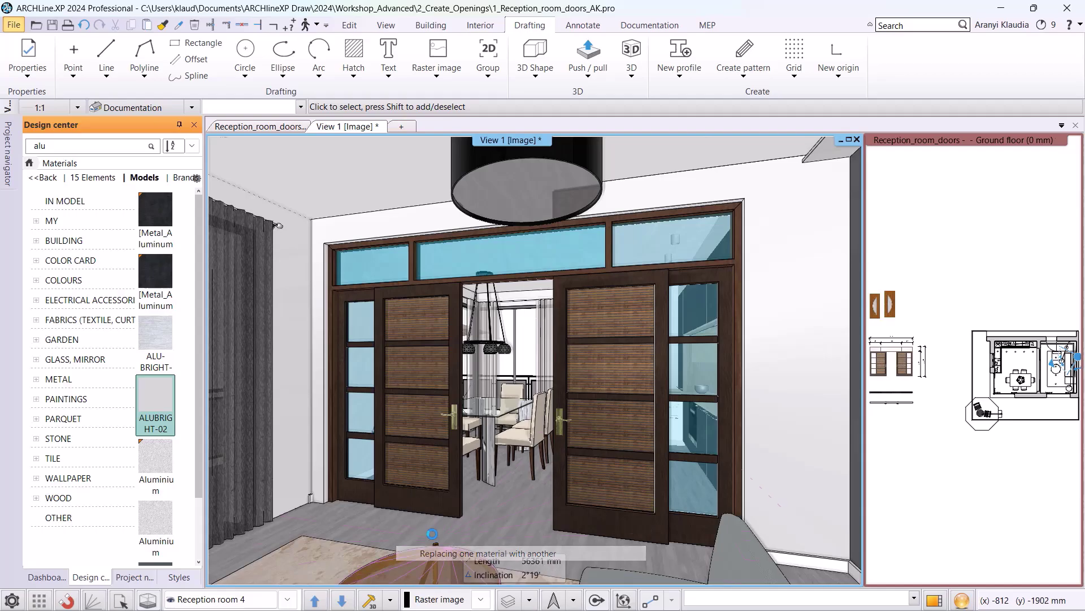
{"action": "left_click", "coordinate": [408, 502]}
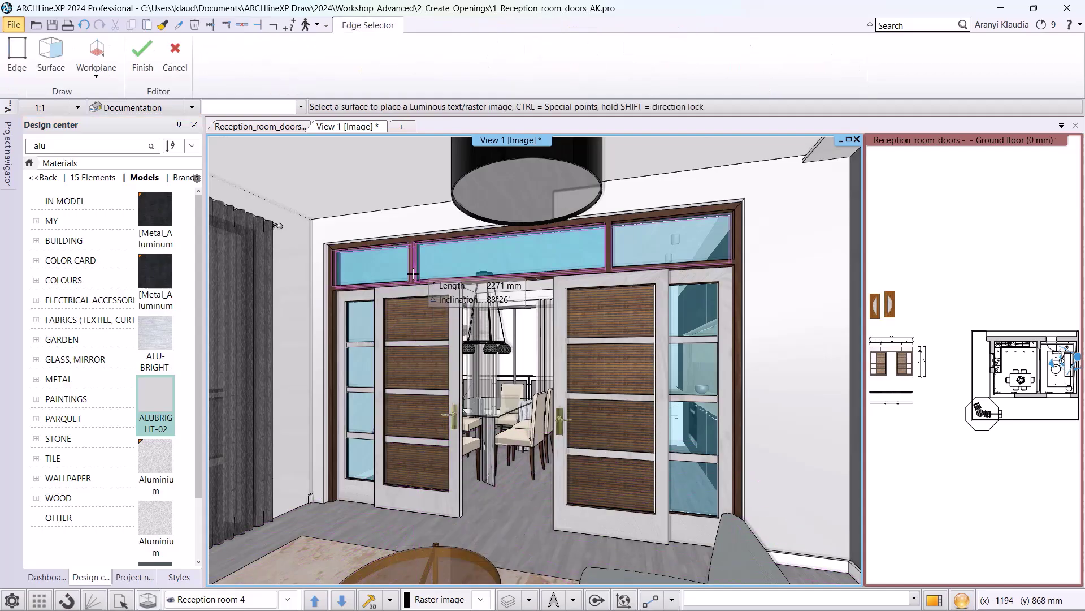
{"action": "left_click", "coordinate": [412, 275]}
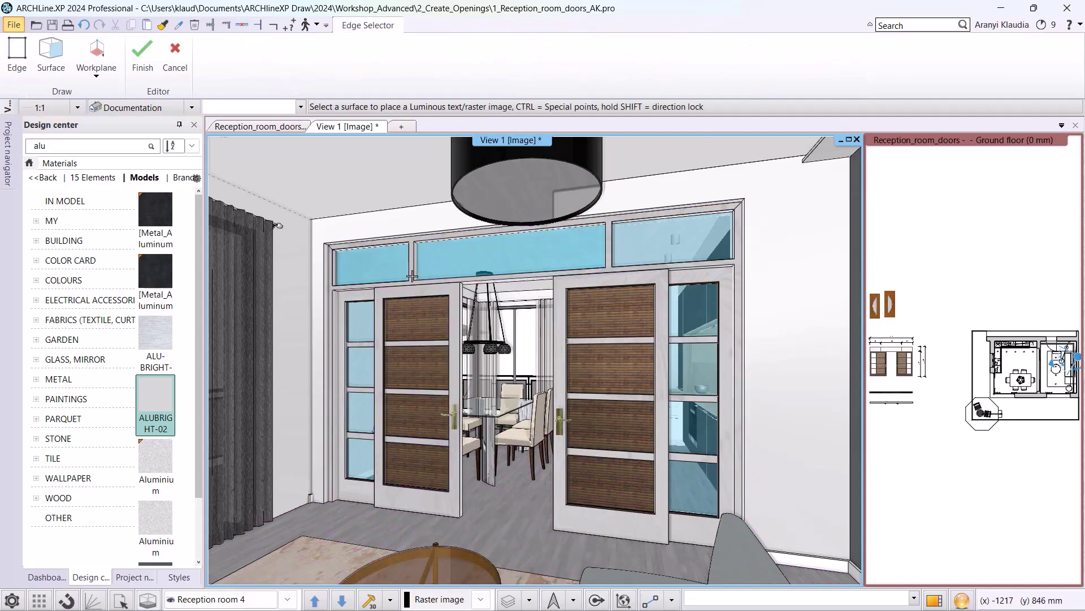
{"action": "key", "text": "Escape"}
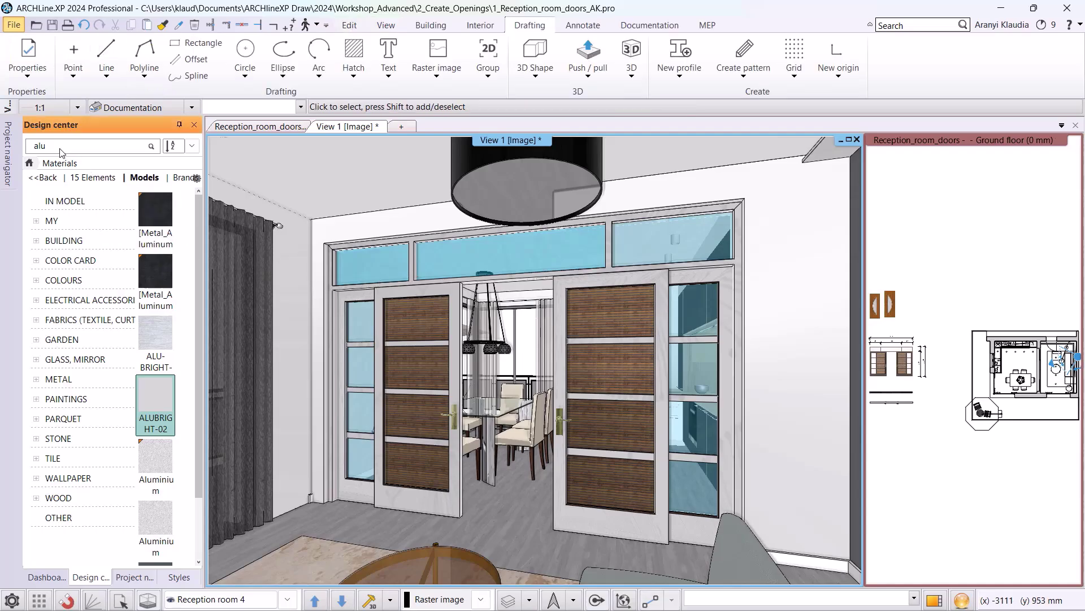
Step: Replace the blue glass of the sliding door's transom and side panes with Frosted_Glass from the Glass materials
{"action": "left_click", "coordinate": [42, 178]}
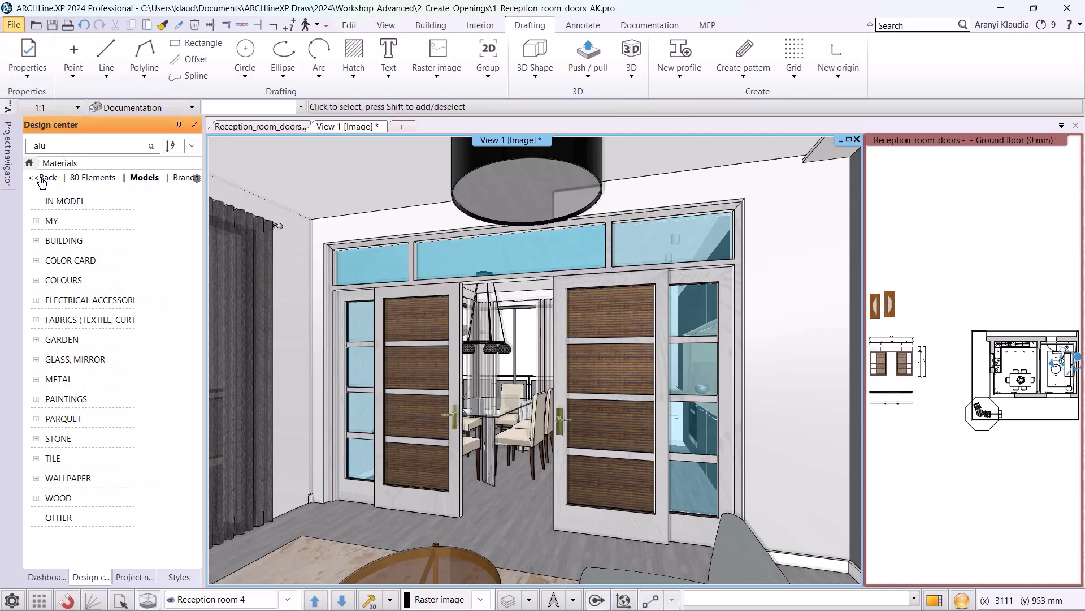
{"action": "left_click", "coordinate": [78, 364]}
{"action": "left_click", "coordinate": [76, 399]}
{"action": "scroll", "coordinate": [170, 347], "scroll_direction": "down", "scroll_amount": 10}
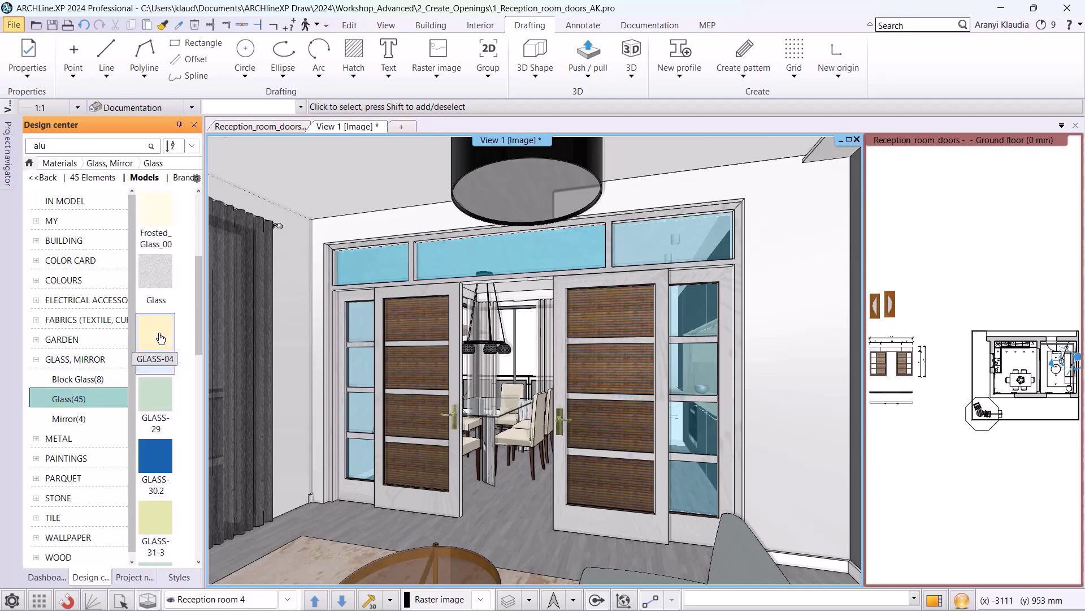
{"action": "scroll", "coordinate": [161, 338], "scroll_direction": "up", "scroll_amount": 2}
{"action": "left_click_drag", "start_coordinate": [160, 338], "coordinate": [449, 263]}
{"action": "left_click", "coordinate": [579, 351]}
{"action": "left_click", "coordinate": [565, 322]}
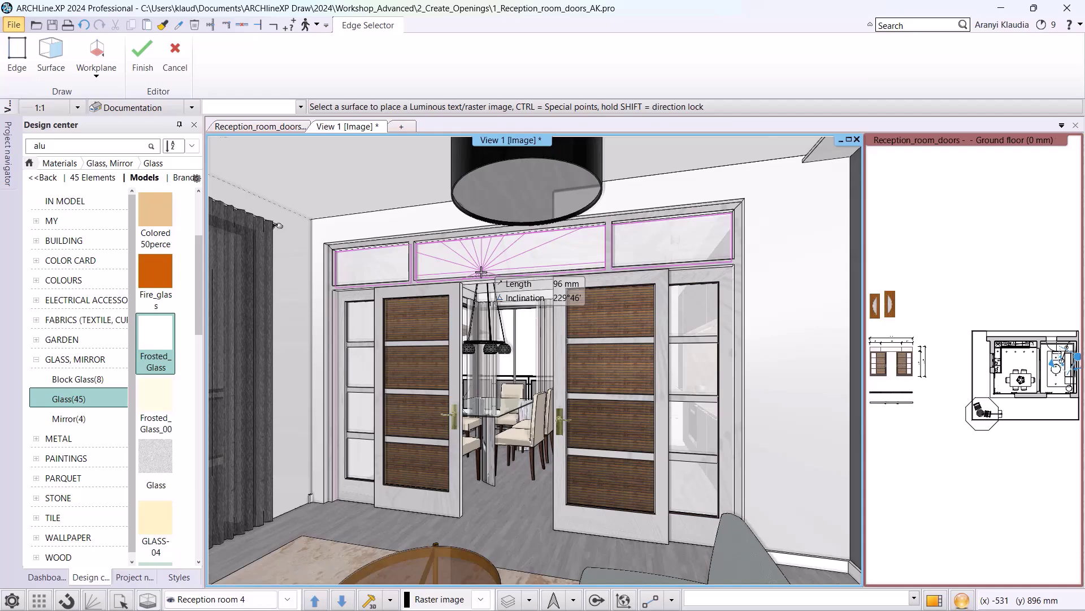
{"action": "key", "text": "Escape"}
Step: Replace the wooden panel material in the sliding leaves with Frosted_Glass
{"action": "left_click_drag", "start_coordinate": [155, 339], "coordinate": [428, 318]}
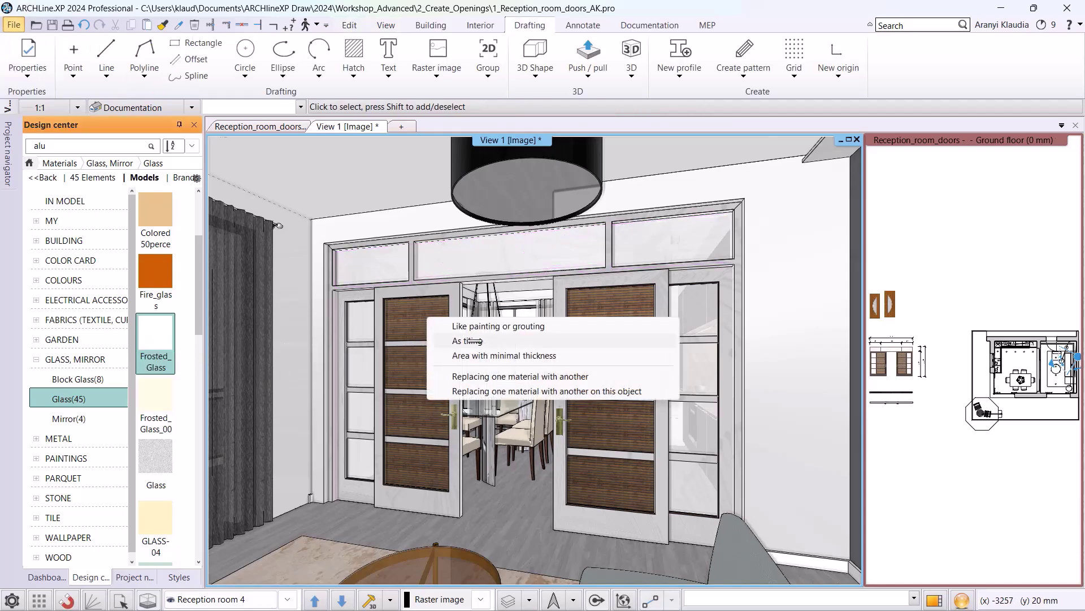
{"action": "left_click", "coordinate": [492, 376]}
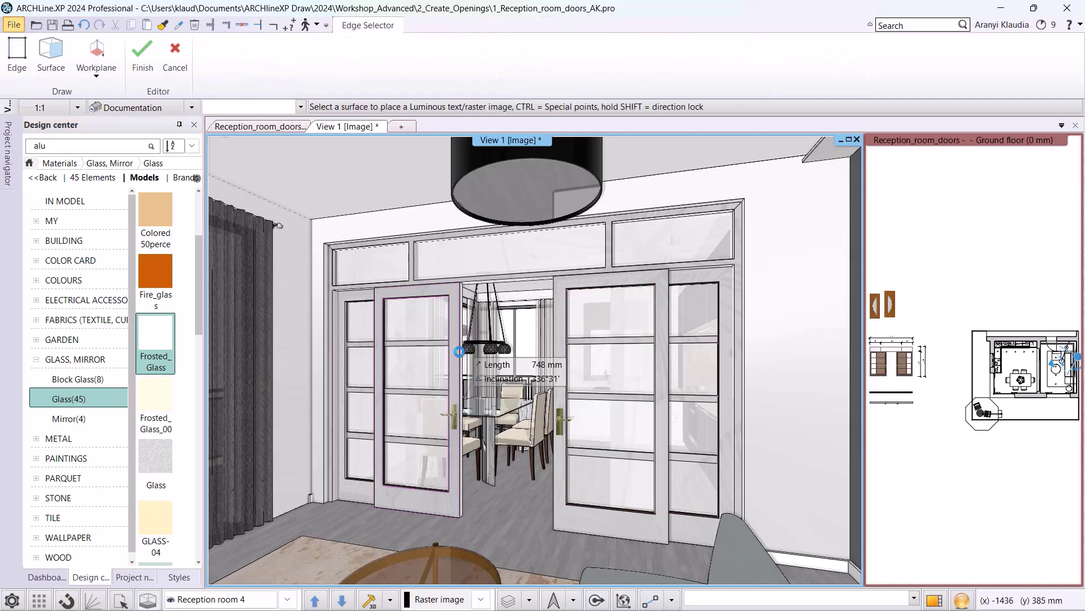
{"action": "key", "text": "Escape"}
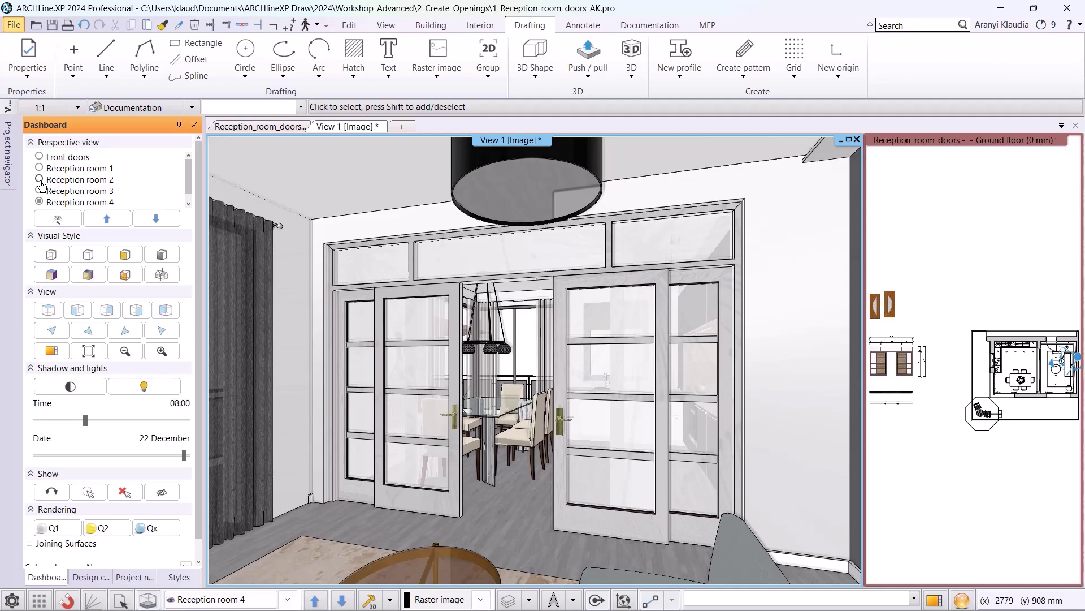
Step: Show the front door in the Reception room 2 perspective and activate the Ground floor plan
{"action": "left_click", "coordinate": [40, 180]}
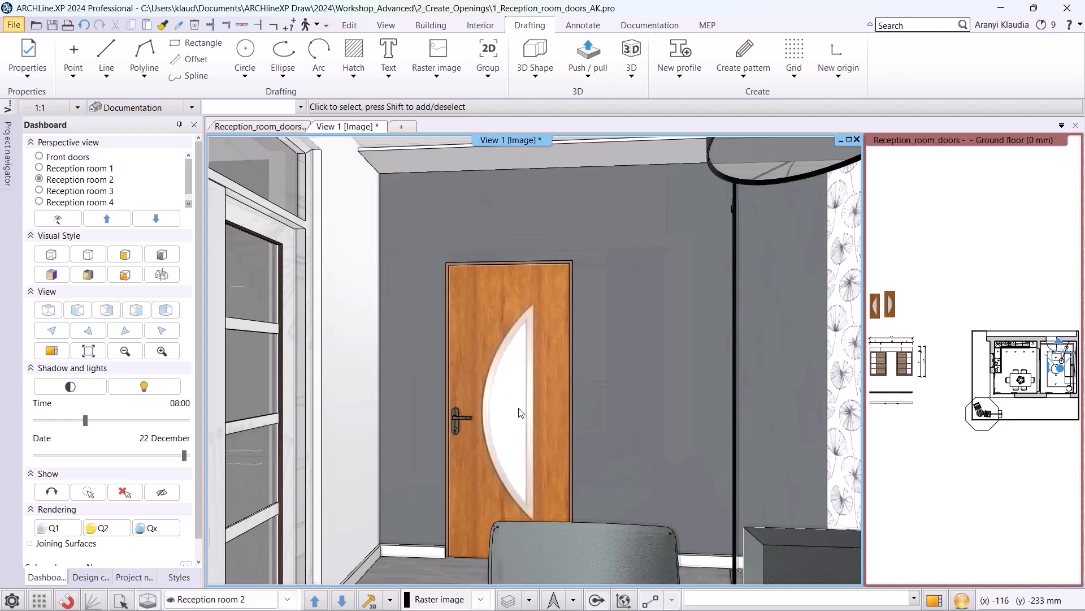
{"action": "left_click", "coordinate": [923, 526]}
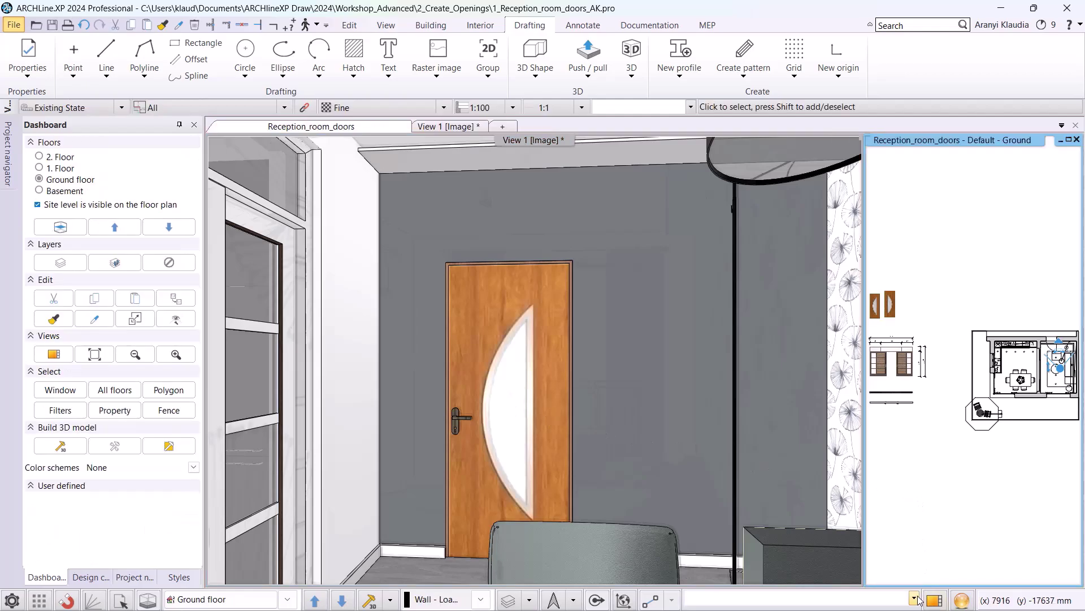
Step: Insert the first Jafholz door picture from the Image folder at default size on the floor plan, beside the front door pictures
{"action": "key", "text": "alt+Tab"}
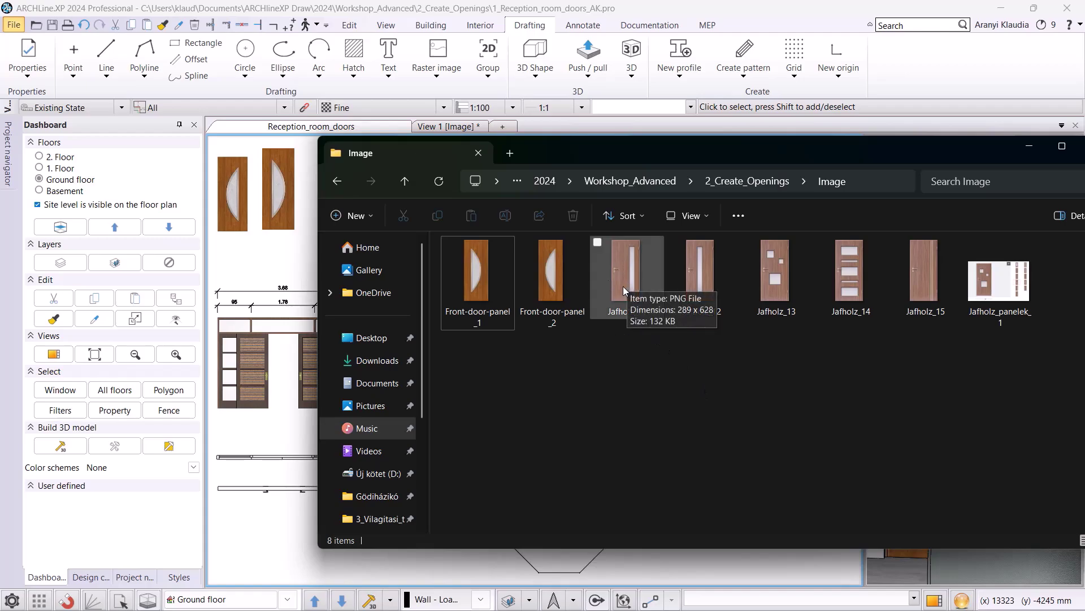
{"action": "mouse_move", "coordinate": [623, 286]}
{"action": "left_mouse_down"}
{"action": "mouse_move", "coordinate": [526, 274]}
{"action": "mouse_move", "coordinate": [268, 363]}
{"action": "left_mouse_up"}
{"action": "middle_click_drag", "start_coordinate": [446, 226], "coordinate": [407, 362]}
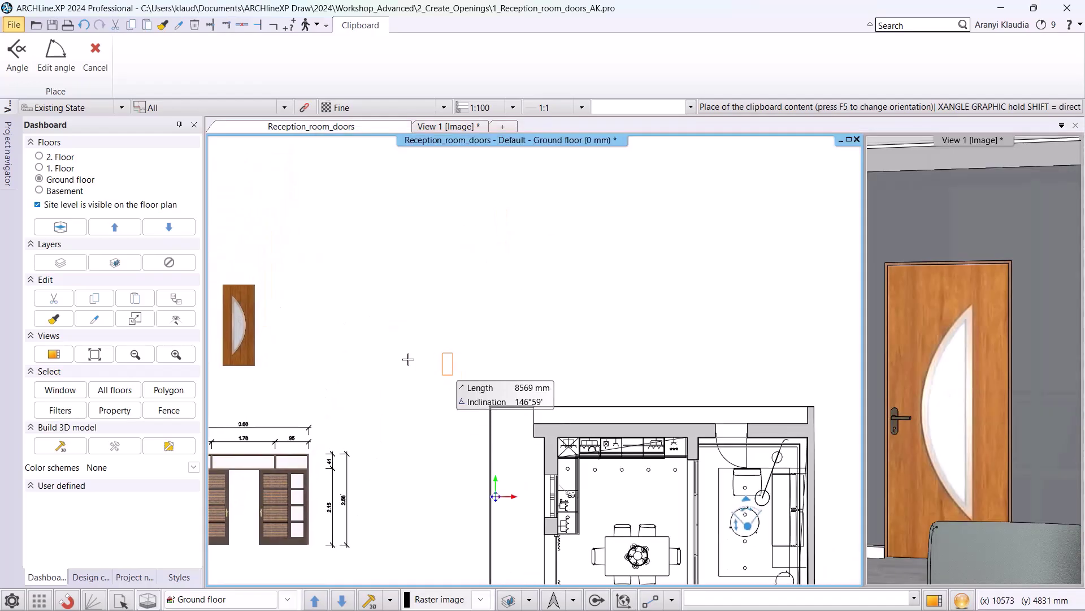
{"action": "left_click", "coordinate": [335, 369]}
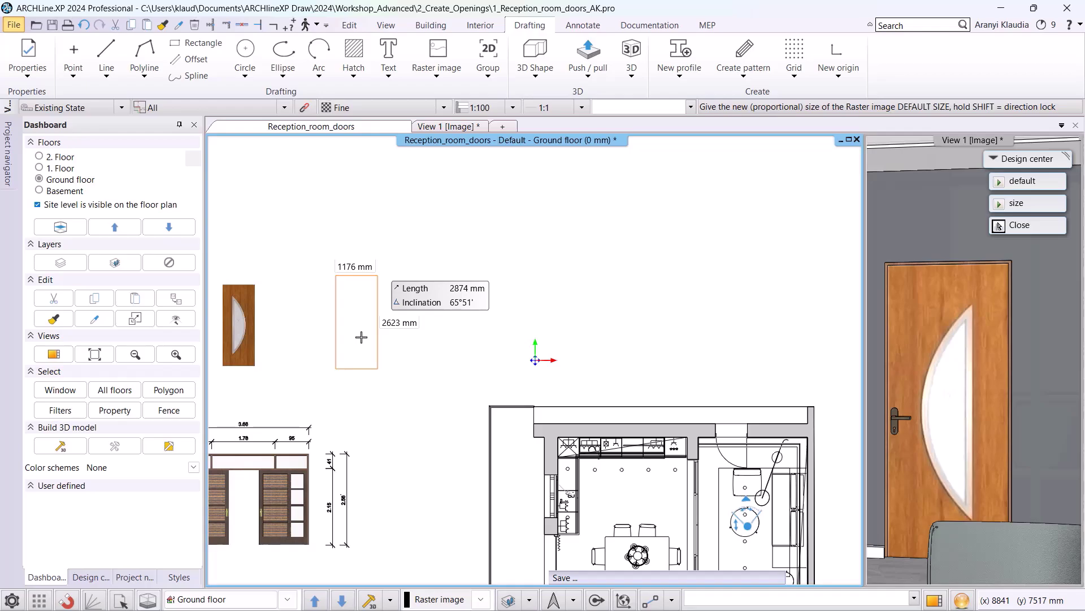
{"action": "key", "text": "Return"}
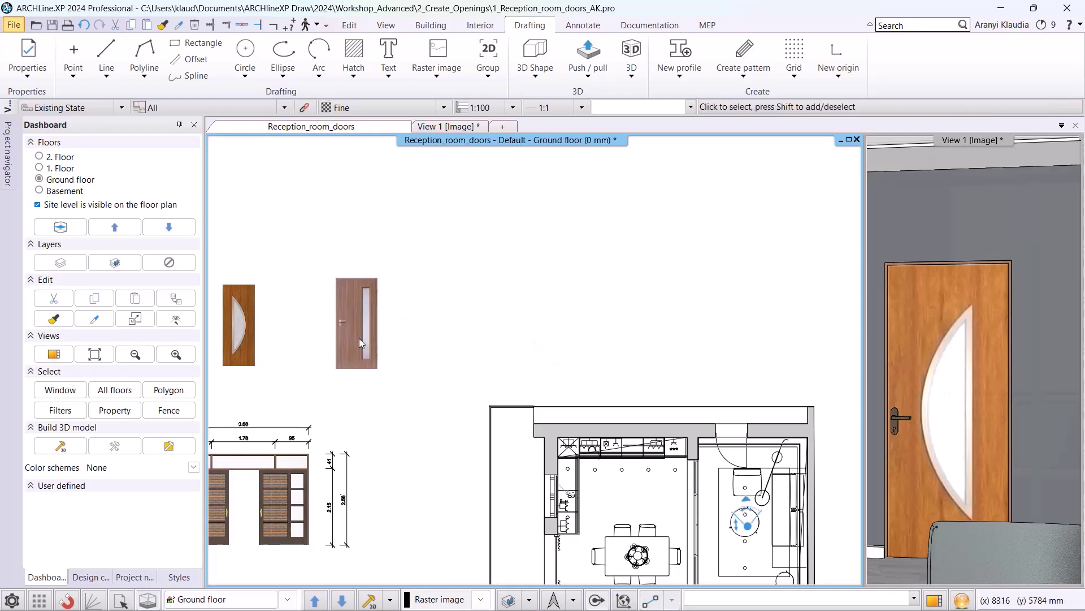
Step: Calibrate the inserted door picture so that its full left edge measures 2100 mm
{"action": "scroll", "coordinate": [352, 356], "scroll_direction": "up", "scroll_amount": 5}
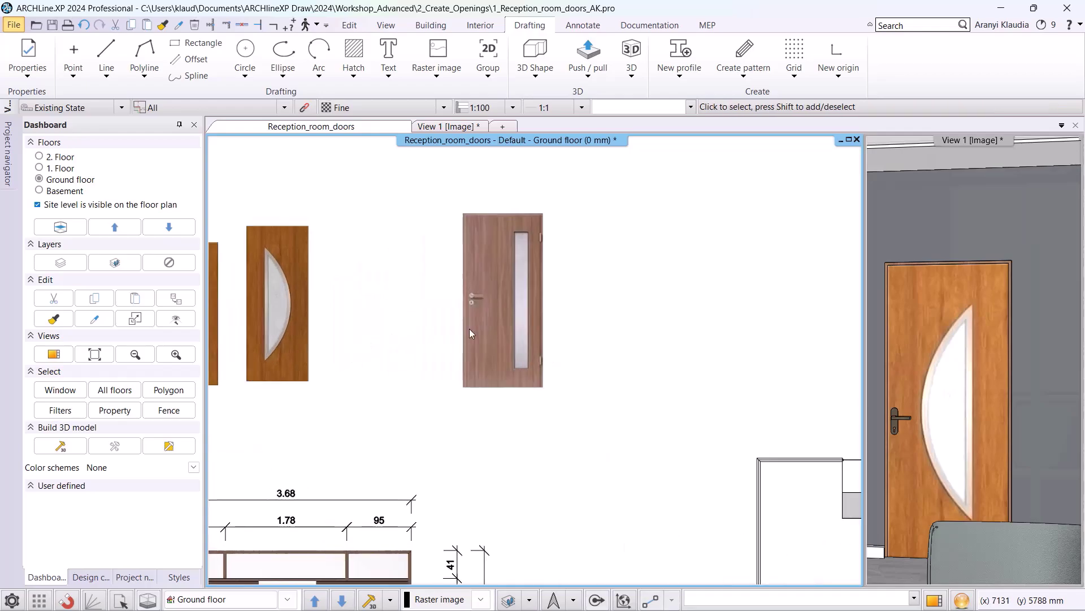
{"action": "middle_click_drag", "start_coordinate": [498, 301], "coordinate": [485, 324]}
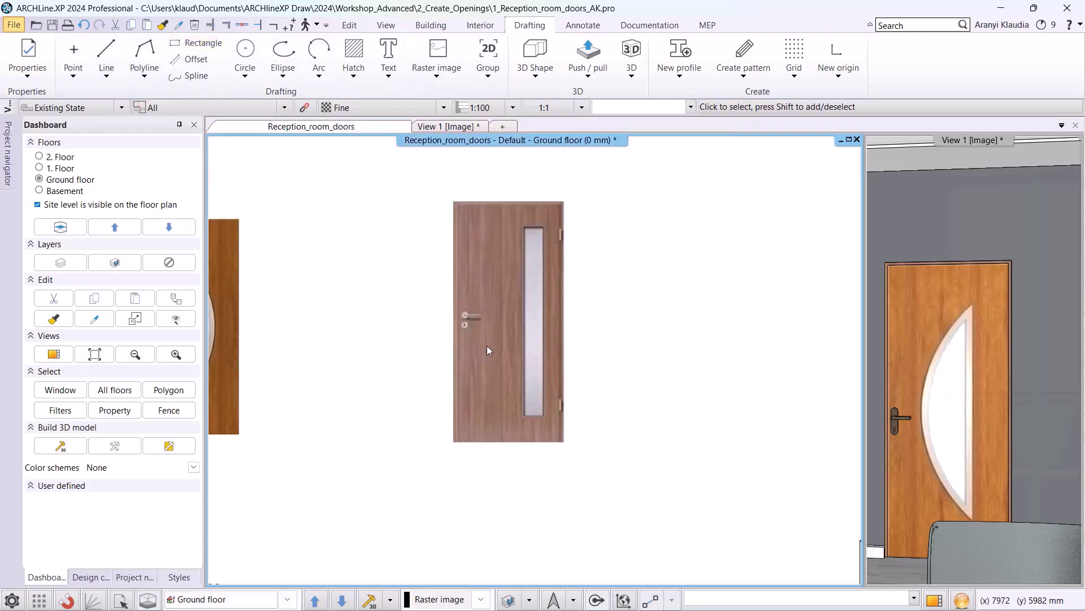
{"action": "left_click", "coordinate": [488, 347]}
{"action": "left_click", "coordinate": [512, 455]}
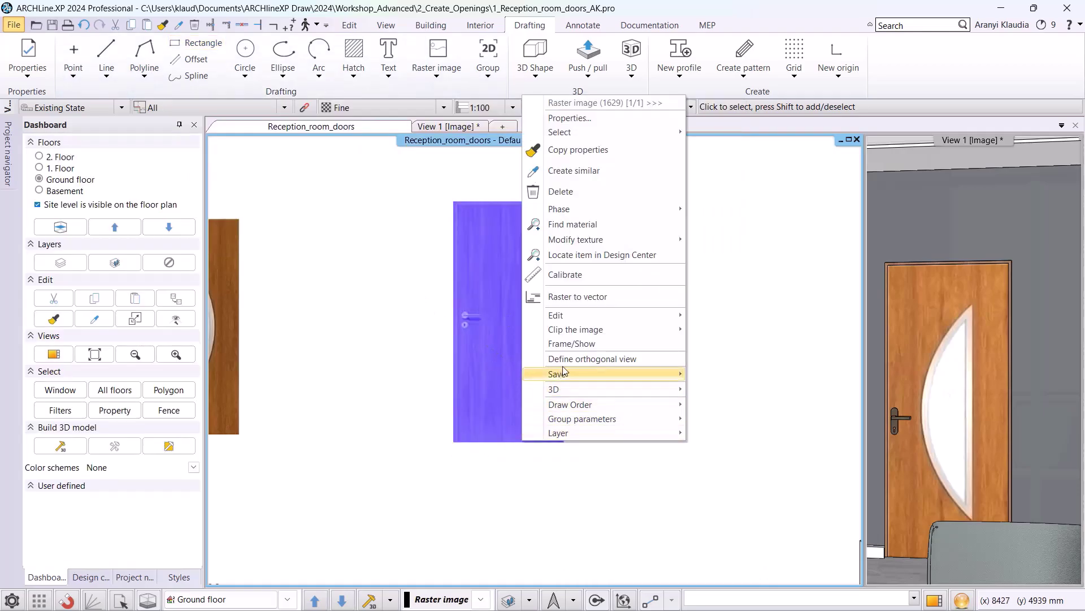
{"action": "left_click", "coordinate": [571, 274]}
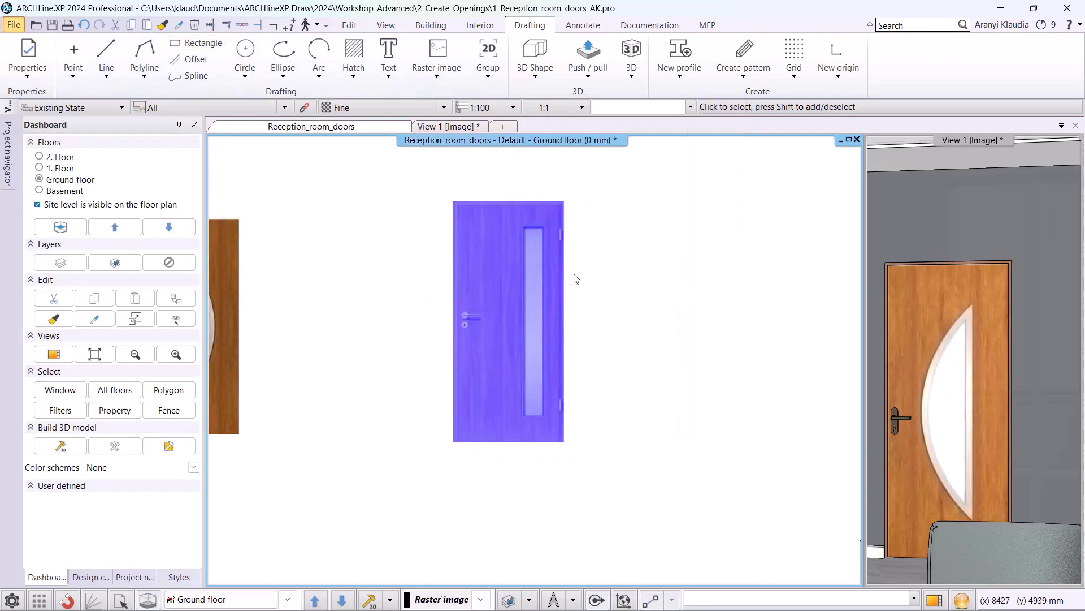
{"action": "left_click", "coordinate": [453, 443]}
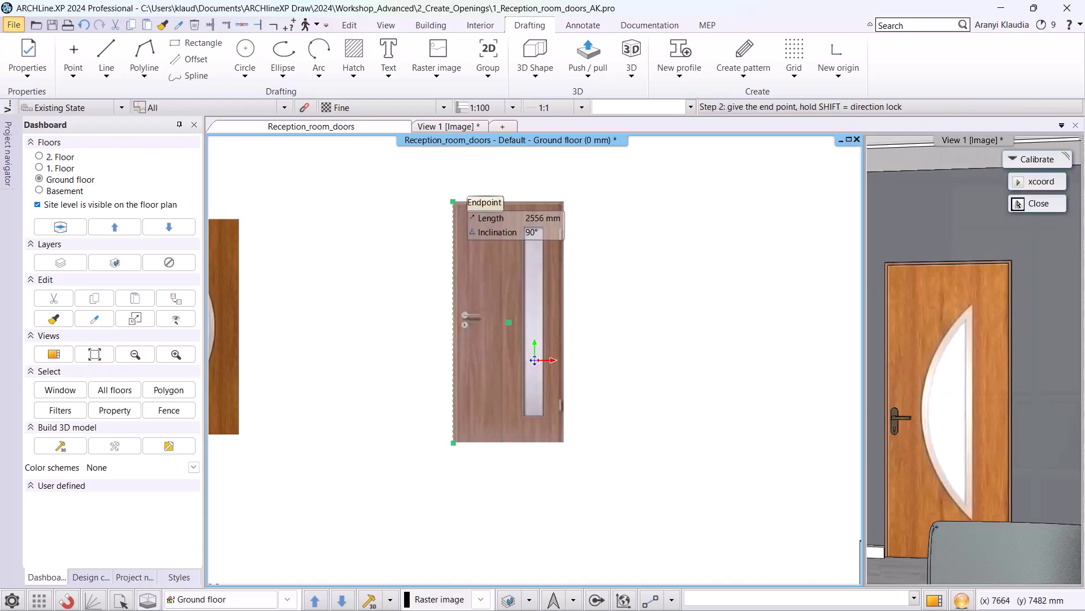
{"action": "left_click", "coordinate": [454, 201]}
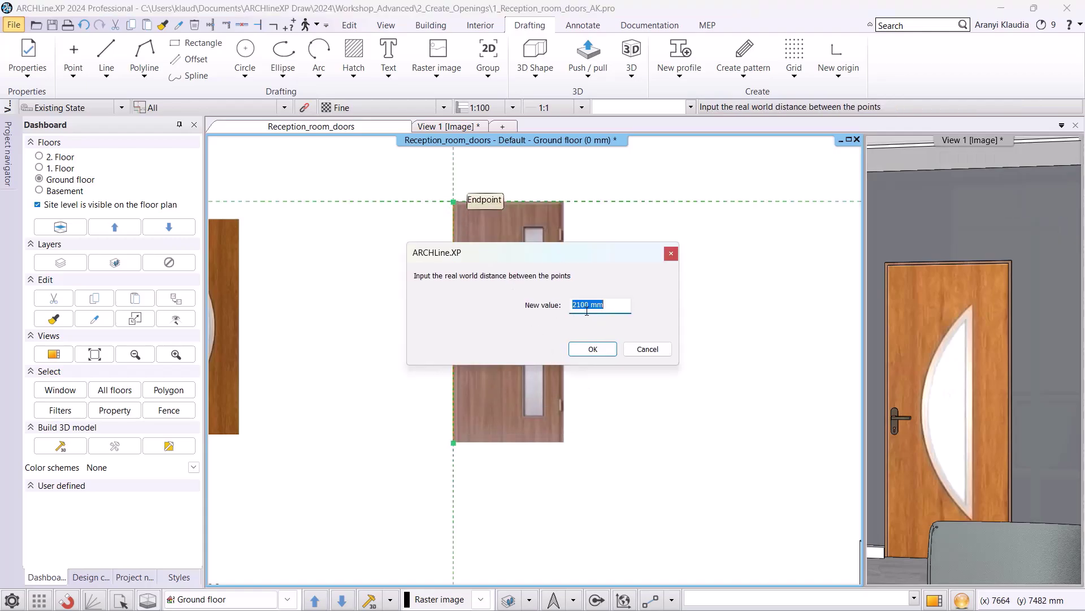
{"action": "left_click", "coordinate": [591, 350]}
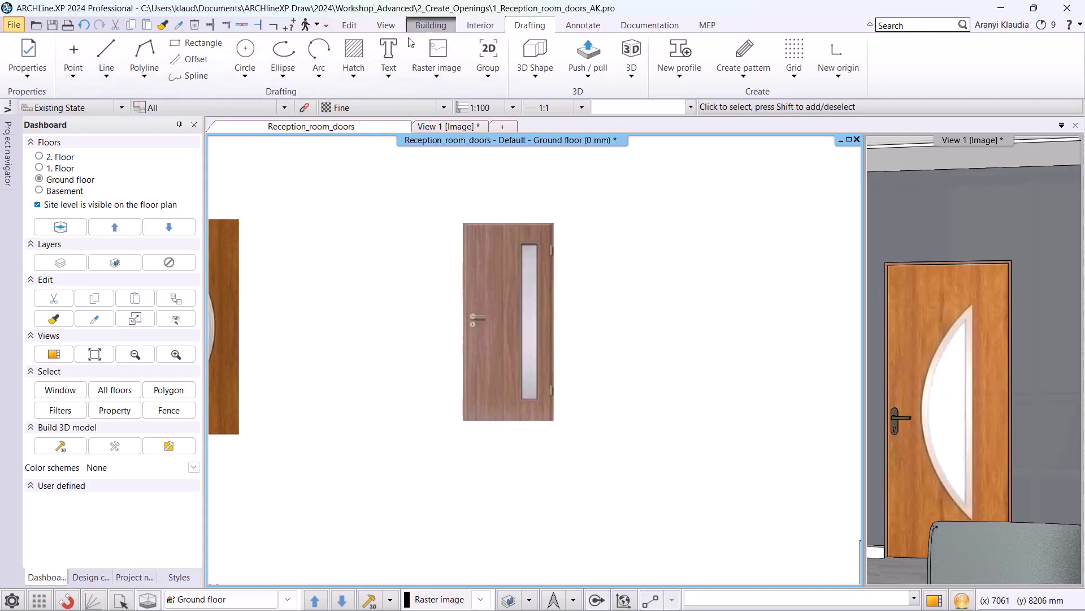
Step: Draw a rectangle around the outer edge of the calibrated door picture, from its upper left to its lower right corner
{"action": "left_click", "coordinate": [195, 43]}
{"action": "scroll", "coordinate": [489, 249], "scroll_direction": "up", "scroll_amount": 2}
{"action": "scroll", "coordinate": [477, 243], "scroll_direction": "up", "scroll_amount": 4}
{"action": "middle_click_drag", "start_coordinate": [470, 237], "coordinate": [502, 302]}
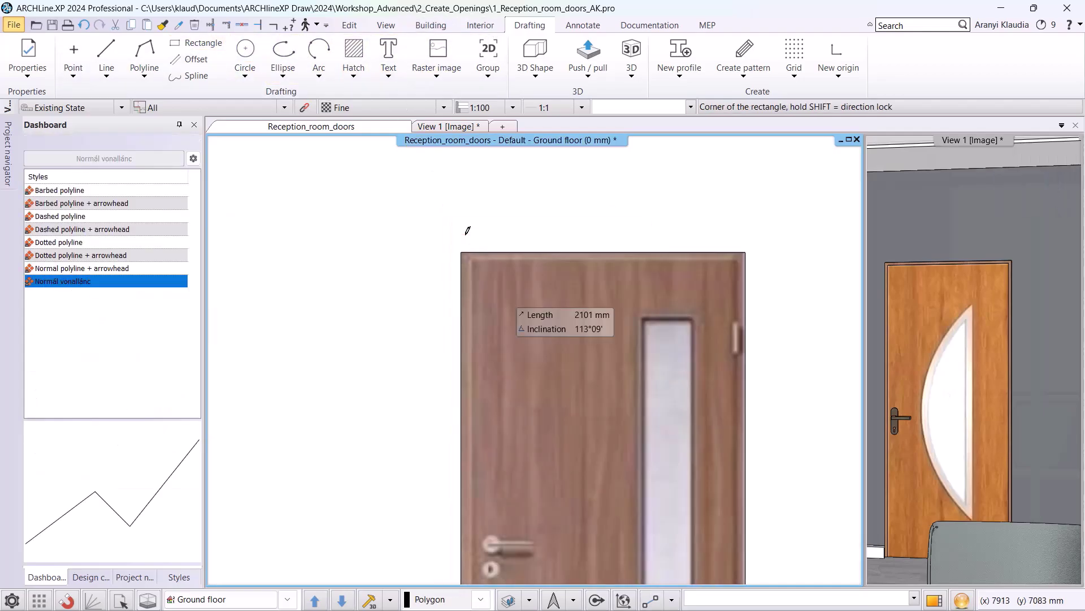
{"action": "left_click", "coordinate": [461, 253]}
{"action": "scroll", "coordinate": [554, 362], "scroll_direction": "down", "scroll_amount": 5}
{"action": "middle_click_drag", "start_coordinate": [683, 433], "coordinate": [643, 326]}
{"action": "scroll", "coordinate": [644, 326], "scroll_direction": "up", "scroll_amount": 1}
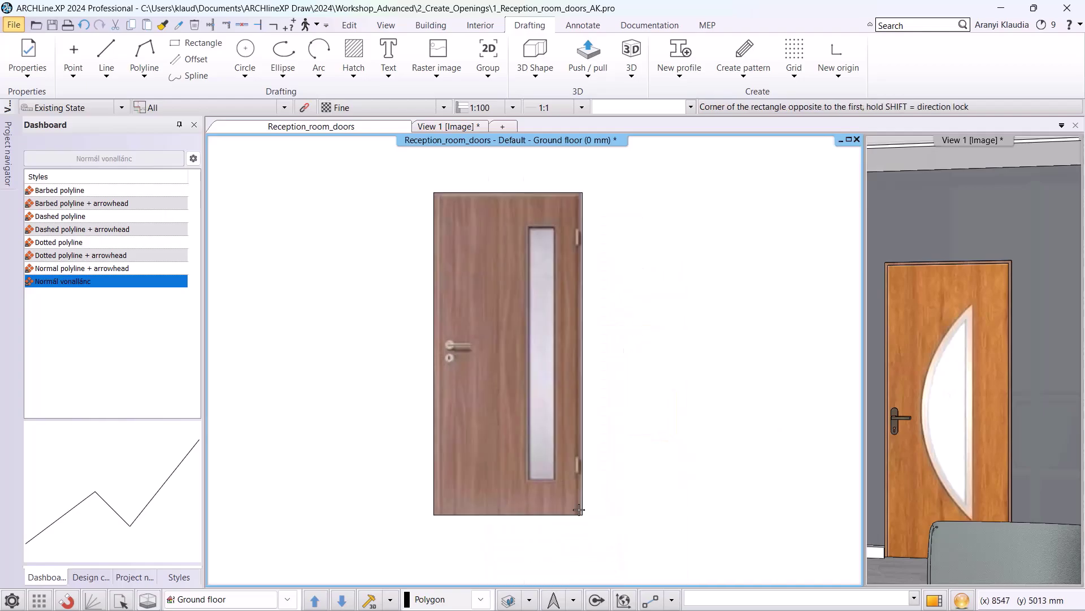
{"action": "left_click", "coordinate": [582, 515]}
{"action": "key", "text": "Escape"}
Step: Offset the door's outer rectangle inward by about 40 mm to outline the leaf inside the frame
{"action": "left_click", "coordinate": [583, 240]}
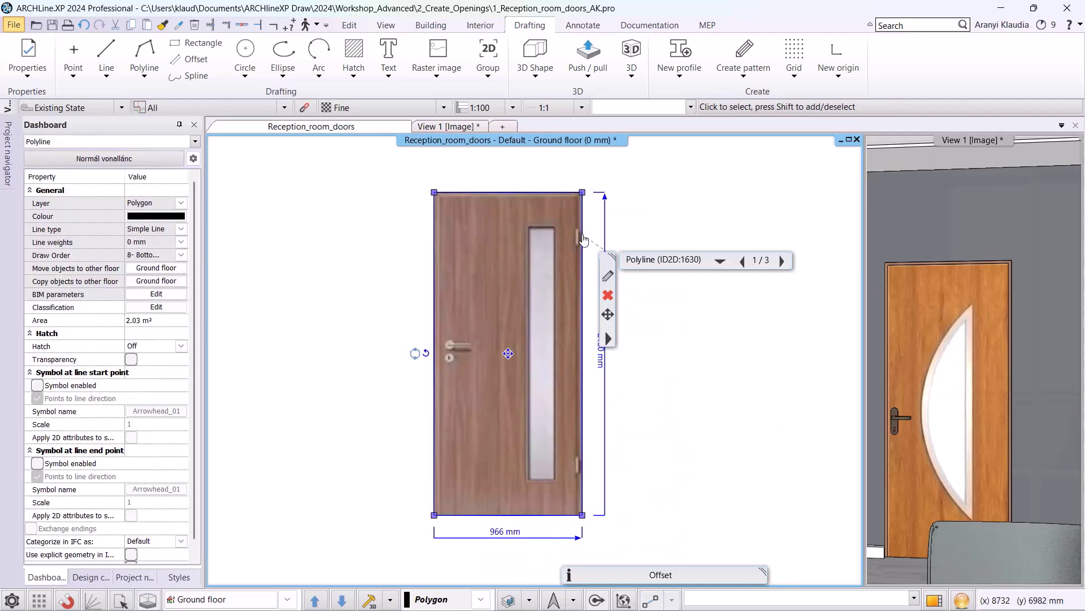
{"action": "left_click", "coordinate": [647, 254]}
{"action": "scroll", "coordinate": [562, 235], "scroll_direction": "up", "scroll_amount": 4}
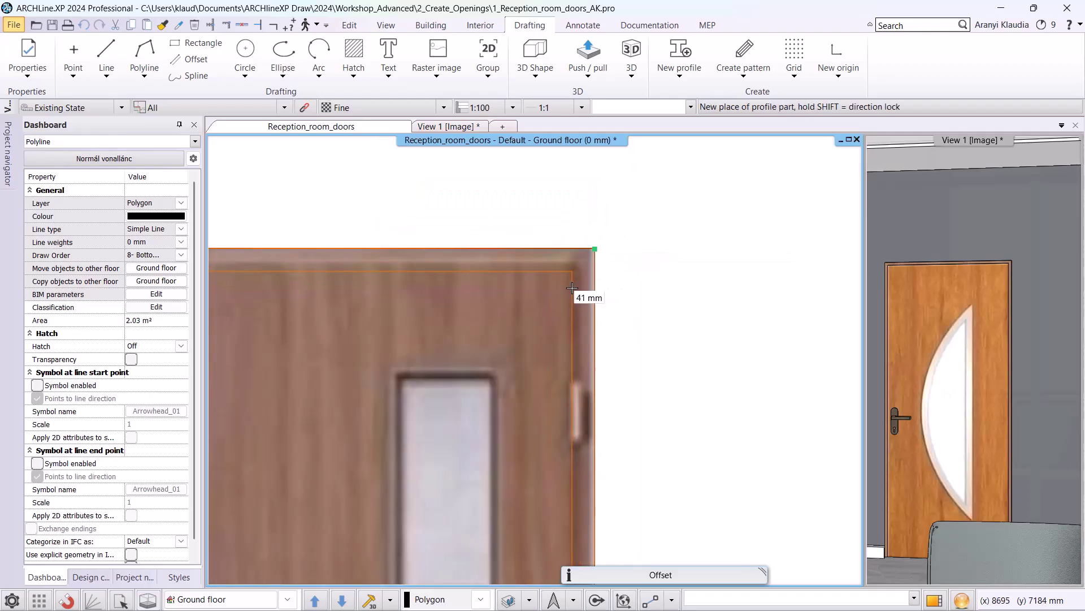
{"action": "left_click", "coordinate": [573, 293]}
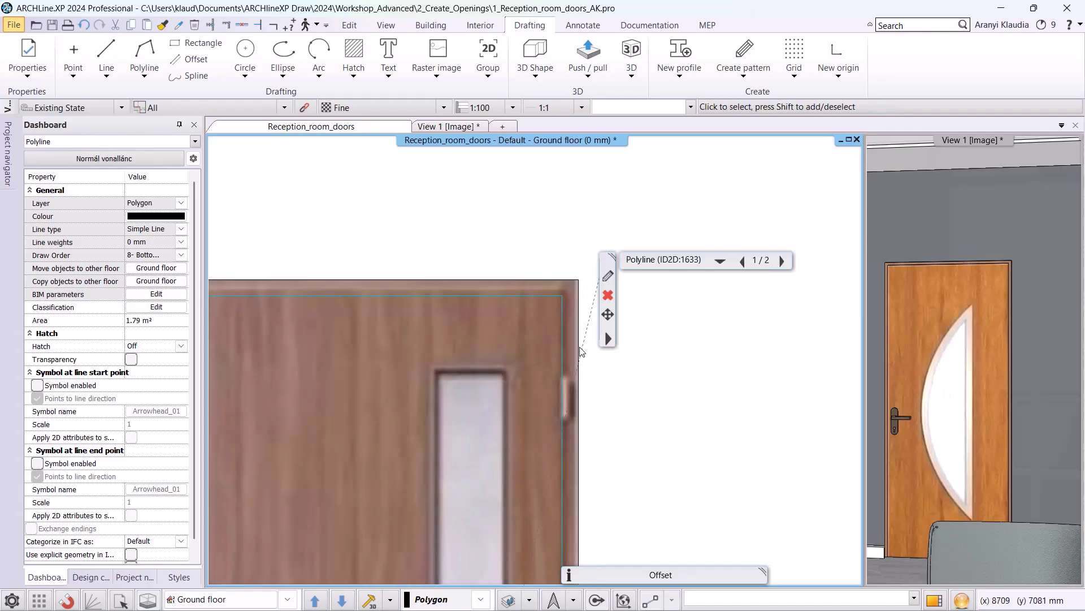
Step: Move the inner rectangle's lower edge down to the bottom edge of the door outline
{"action": "scroll", "coordinate": [443, 516], "scroll_direction": "down", "scroll_amount": 5}
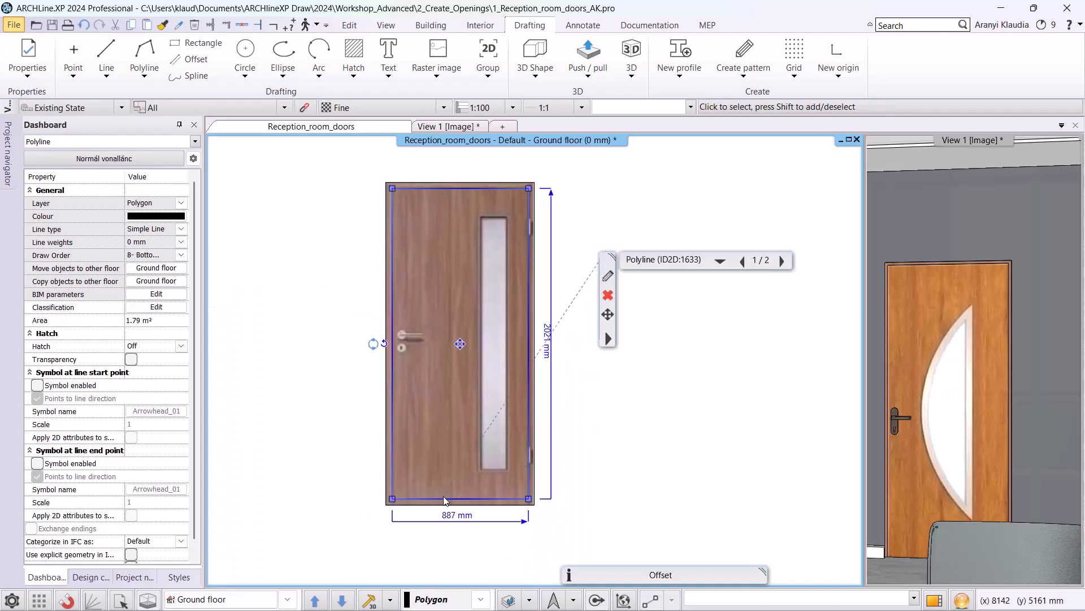
{"action": "left_click", "coordinate": [445, 502]}
{"action": "left_click", "coordinate": [498, 353]}
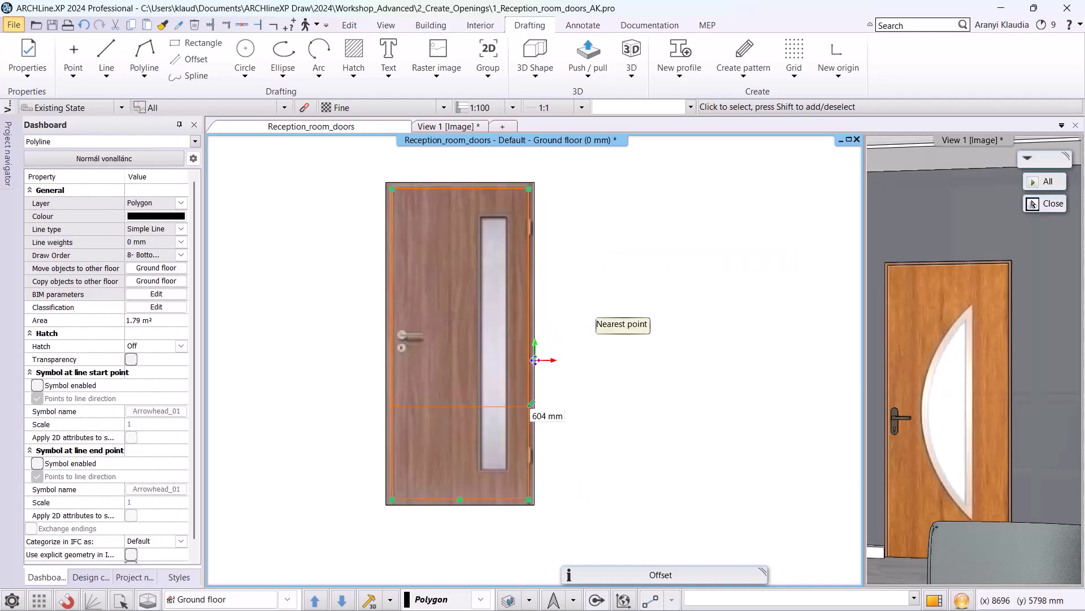
{"action": "left_click", "coordinate": [512, 505]}
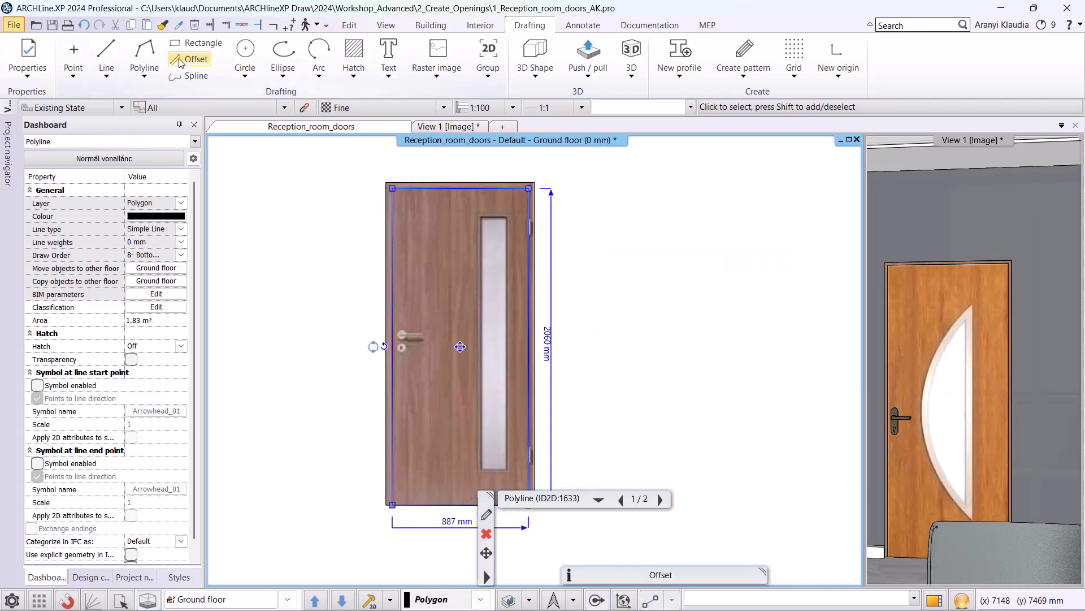
Step: Draw a rectangle about 1.65 m tall around the narrow glass pane in the door picture
{"action": "left_click", "coordinate": [189, 44]}
{"action": "scroll", "coordinate": [475, 258], "scroll_direction": "up", "scroll_amount": 2}
{"action": "left_click", "coordinate": [518, 261]}
{"action": "scroll", "coordinate": [539, 441], "scroll_direction": "down", "scroll_amount": 1}
{"action": "middle_click_drag", "start_coordinate": [536, 457], "coordinate": [533, 310]}
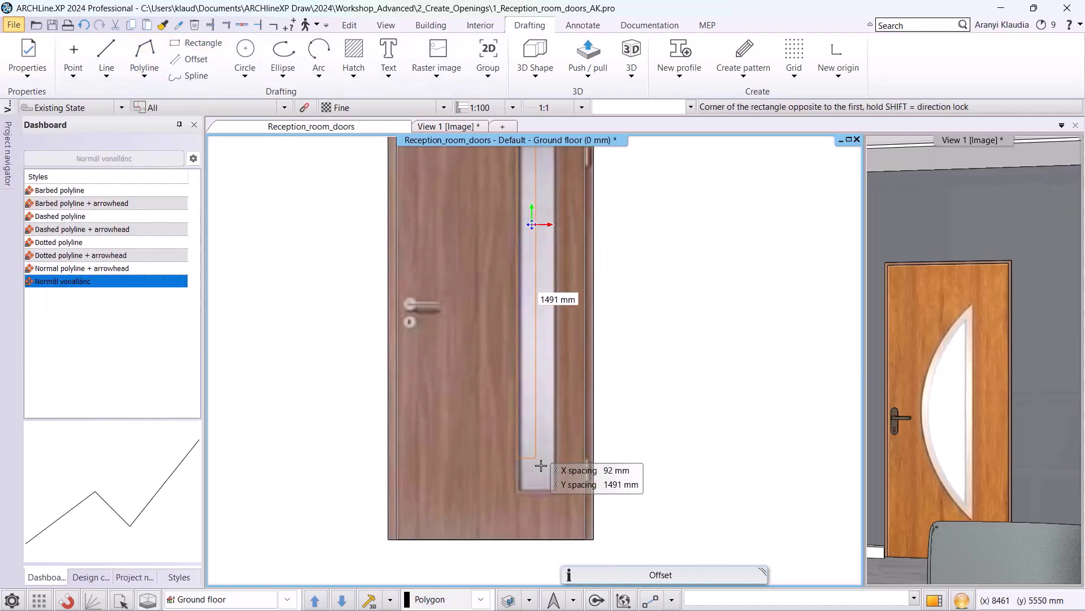
{"action": "left_click", "coordinate": [557, 491]}
{"action": "scroll", "coordinate": [533, 294], "scroll_direction": "down", "scroll_amount": 2}
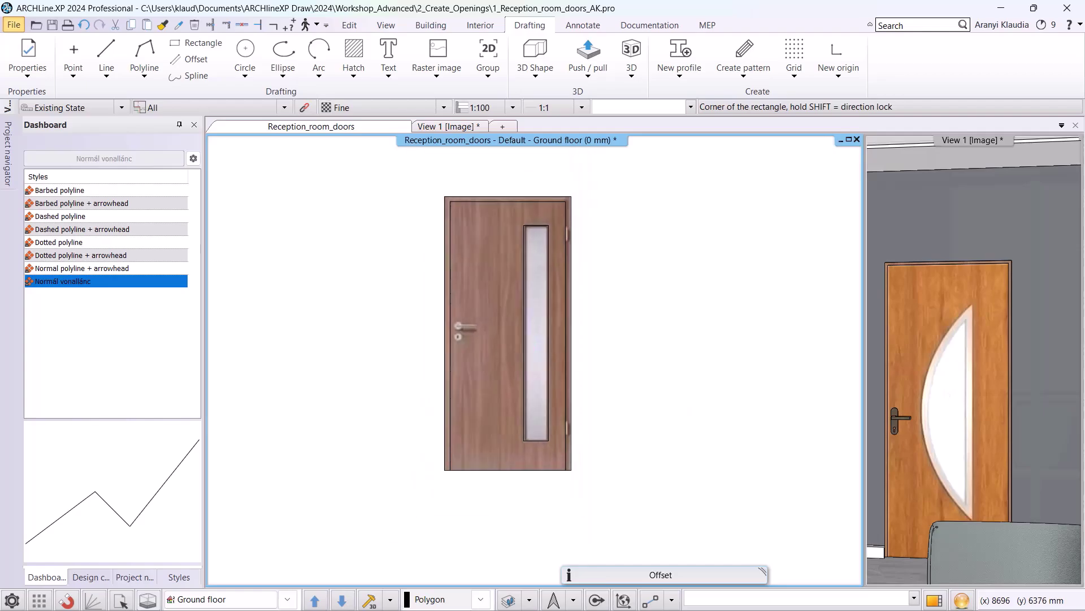
{"action": "key", "text": "Escape"}
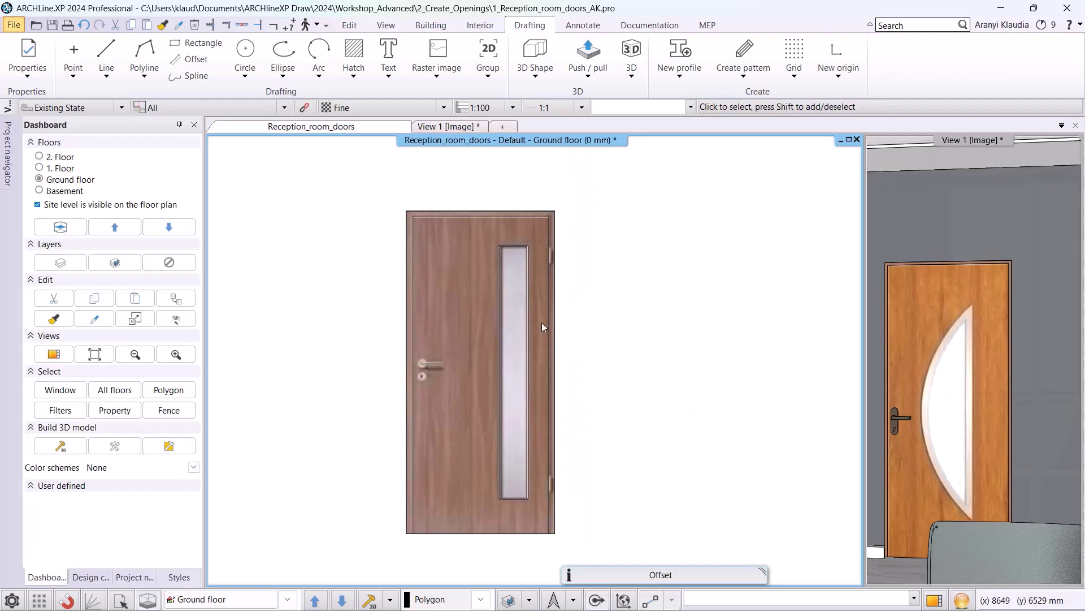
Step: Add horizontal serial dimensions above the door for the left frame, leaf and right frame widths
{"action": "left_click", "coordinate": [567, 27]}
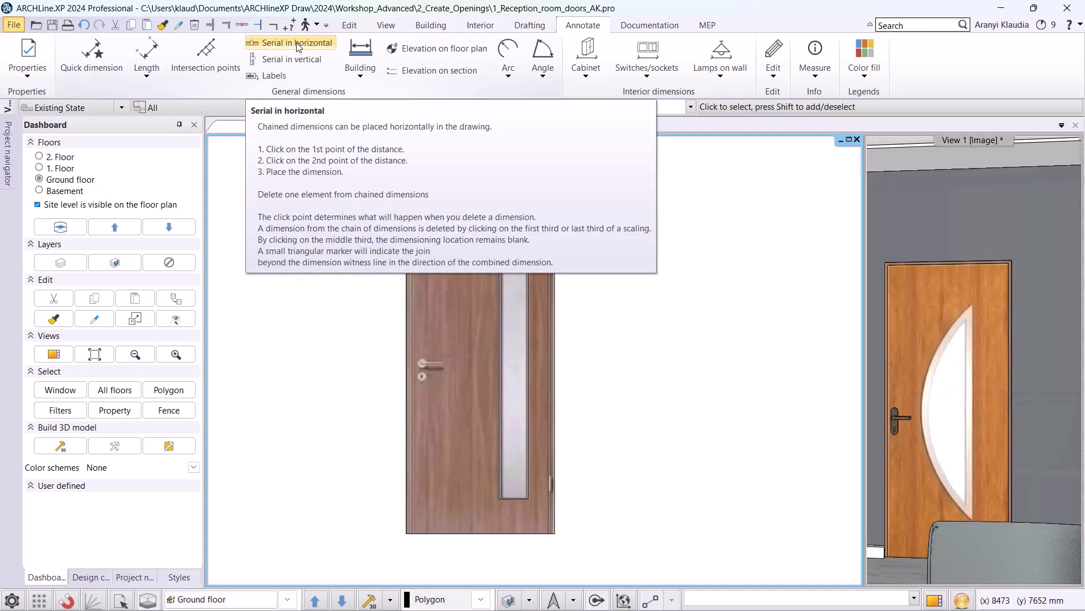
{"action": "left_click", "coordinate": [298, 47]}
{"action": "scroll", "coordinate": [410, 237], "scroll_direction": "up", "scroll_amount": 3}
{"action": "left_click", "coordinate": [408, 248]}
{"action": "left_click", "coordinate": [415, 255]}
{"action": "left_click", "coordinate": [416, 191]}
{"action": "middle_click_drag", "start_coordinate": [551, 243], "coordinate": [512, 290]}
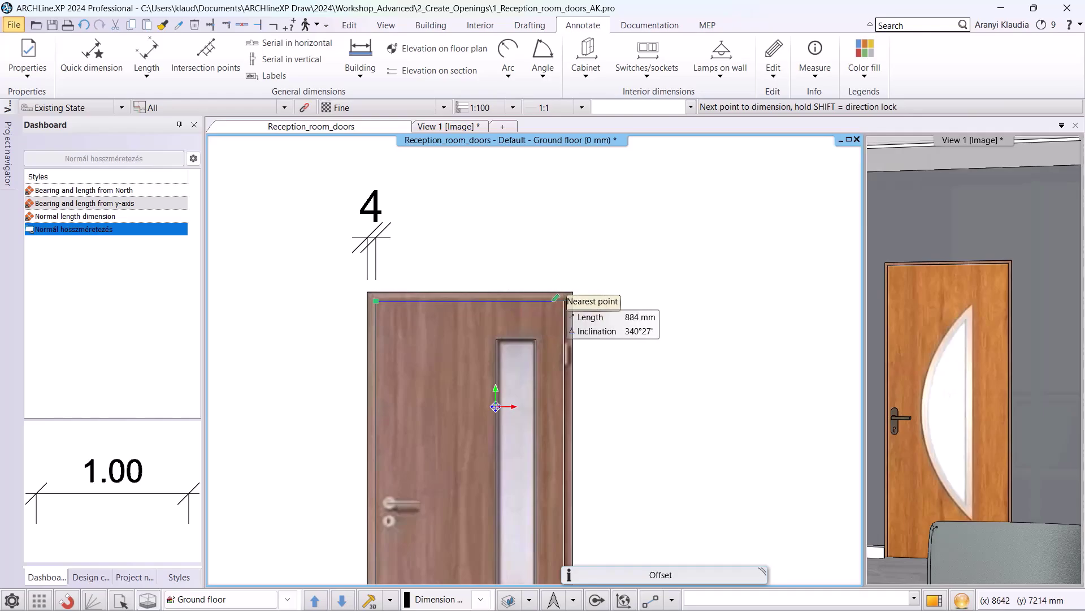
{"action": "left_click", "coordinate": [557, 297]}
{"action": "left_click", "coordinate": [572, 293]}
{"action": "scroll", "coordinate": [534, 359], "scroll_direction": "down", "scroll_amount": 1}
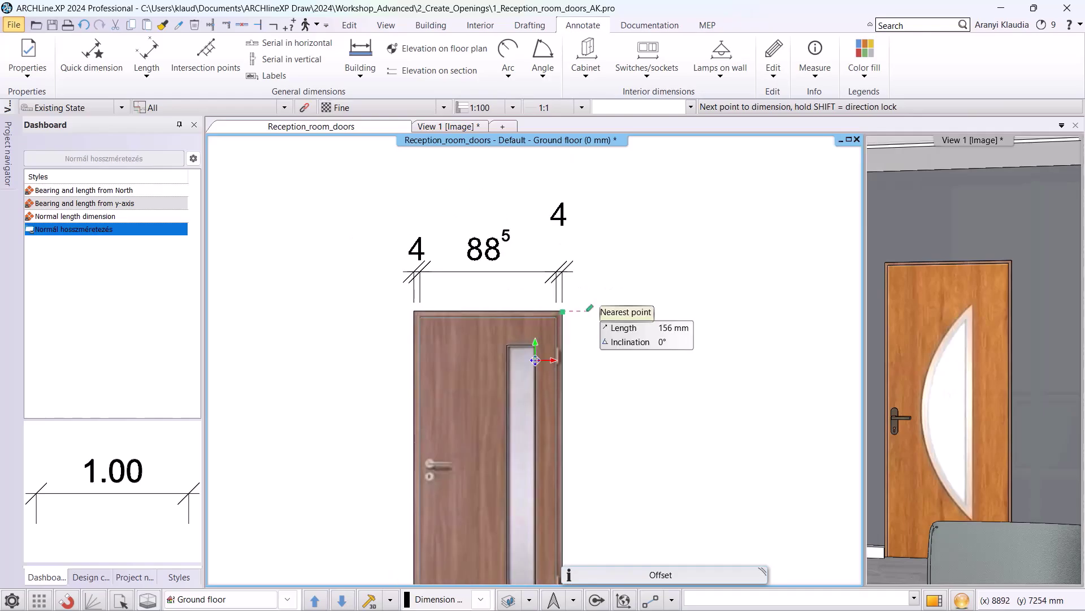
{"action": "key", "text": "Escape"}
Step: Add vertical serial dimensions beside the door for the upper frame, the glass pane and the distances above and below it
{"action": "left_click", "coordinate": [291, 58]}
{"action": "middle_click_drag", "start_coordinate": [605, 400], "coordinate": [578, 348]}
{"action": "left_click", "coordinate": [528, 293]}
{"action": "left_click", "coordinate": [534, 291]}
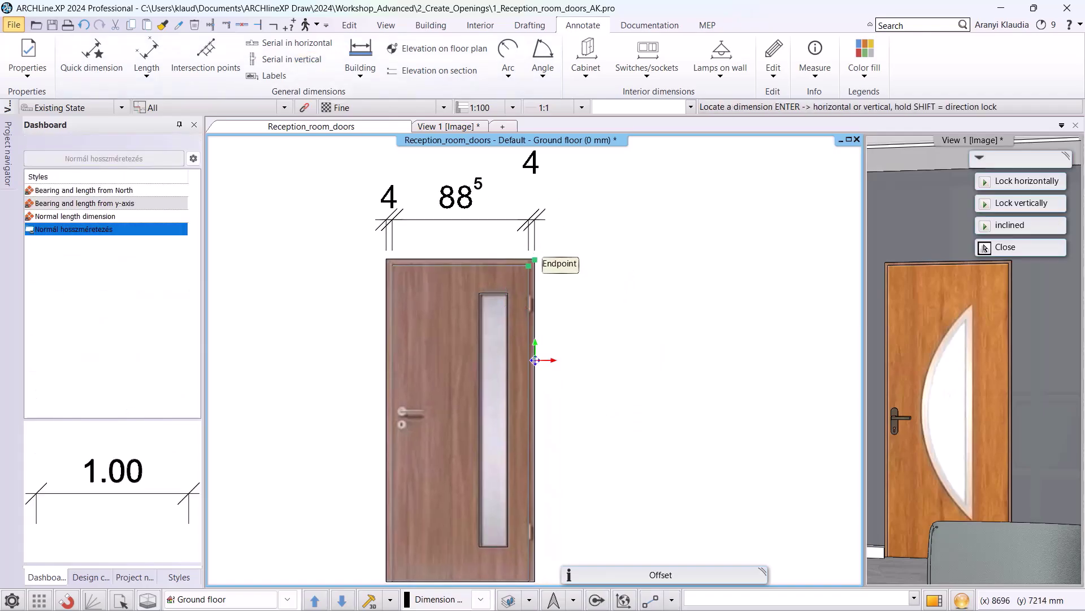
{"action": "left_click", "coordinate": [508, 295]}
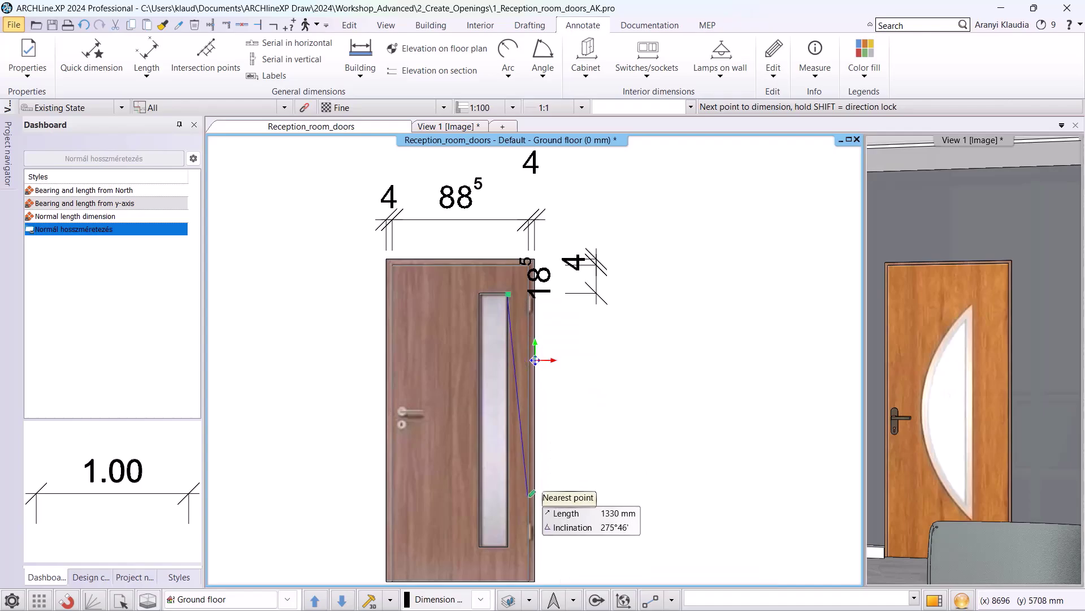
{"action": "left_click", "coordinate": [508, 547]}
{"action": "middle_click_drag", "start_coordinate": [529, 565], "coordinate": [540, 459]}
{"action": "left_click", "coordinate": [546, 475]}
{"action": "scroll", "coordinate": [635, 408], "scroll_direction": "down", "scroll_amount": 2}
{"action": "key", "text": "Escape"}
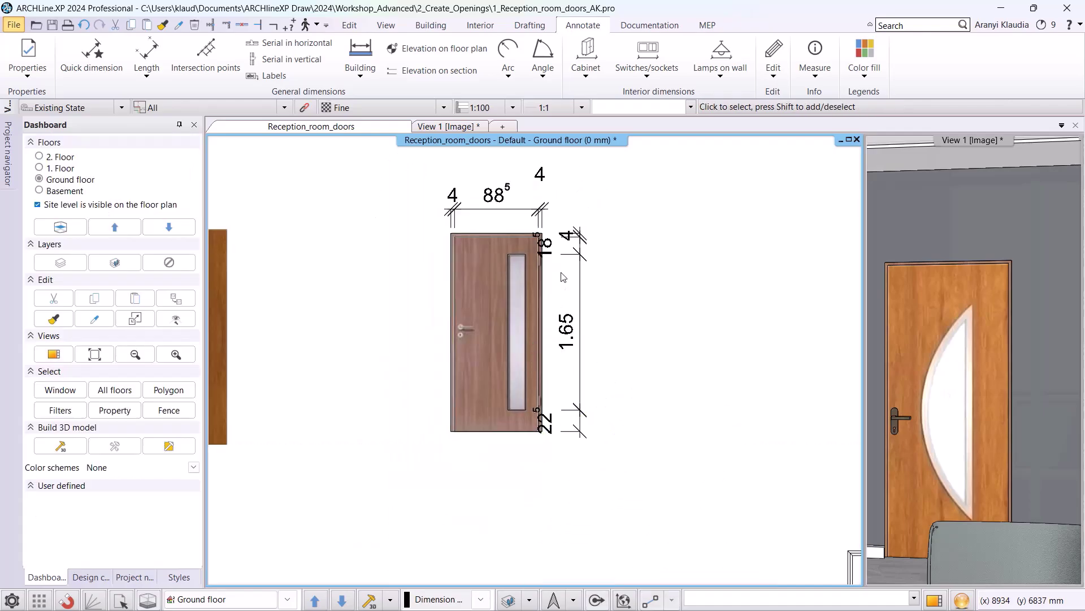
Step: Turn on the hidden layers containing the prepared, dimensioned door drawings and bring the first two doors into view on the Ground floor plan
{"action": "scroll", "coordinate": [642, 381], "scroll_direction": "down", "scroll_amount": 4}
{"action": "middle_click_drag", "start_coordinate": [718, 531], "coordinate": [518, 473]}
{"action": "left_click", "coordinate": [531, 599]}
{"action": "left_click", "coordinate": [542, 505]}
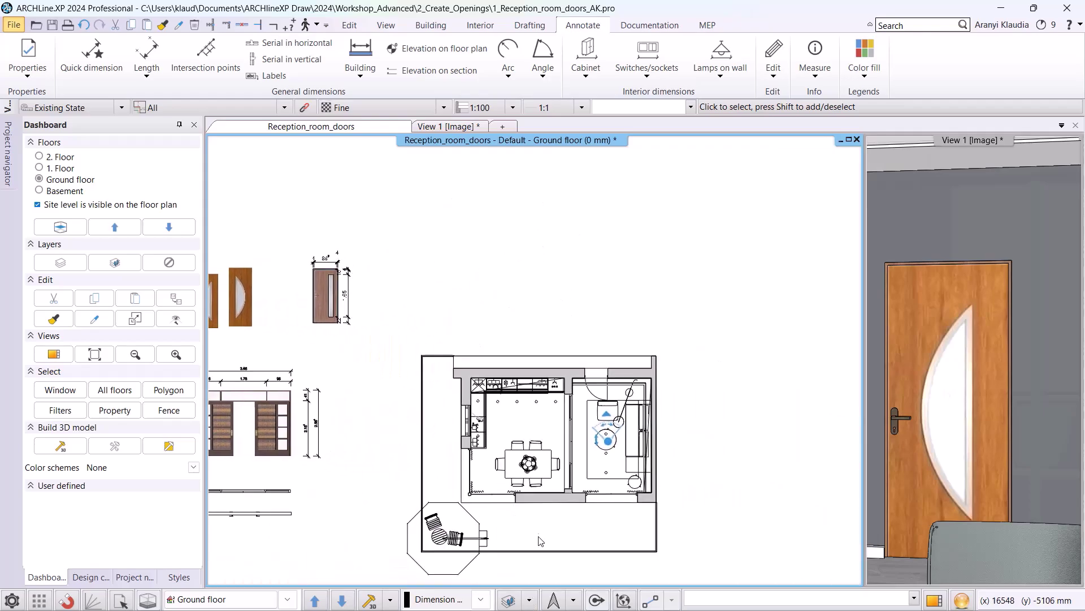
{"action": "left_click", "coordinate": [429, 488]}
{"action": "scroll", "coordinate": [496, 267], "scroll_direction": "up", "scroll_amount": 2}
{"action": "scroll", "coordinate": [496, 266], "scroll_direction": "up", "scroll_amount": 4}
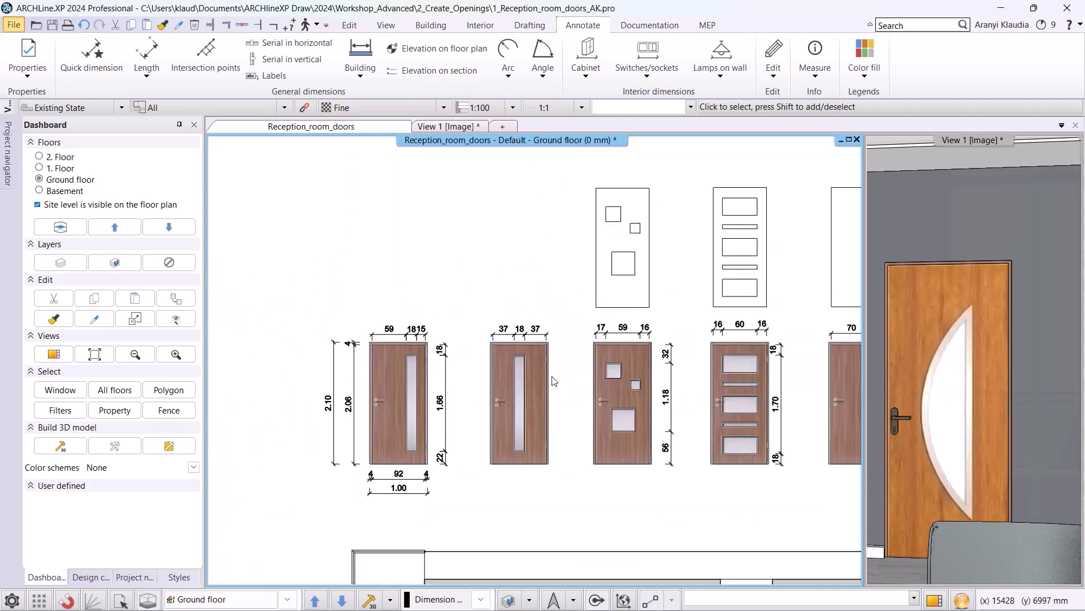
{"action": "middle_click_drag", "start_coordinate": [493, 409], "coordinate": [458, 360]}
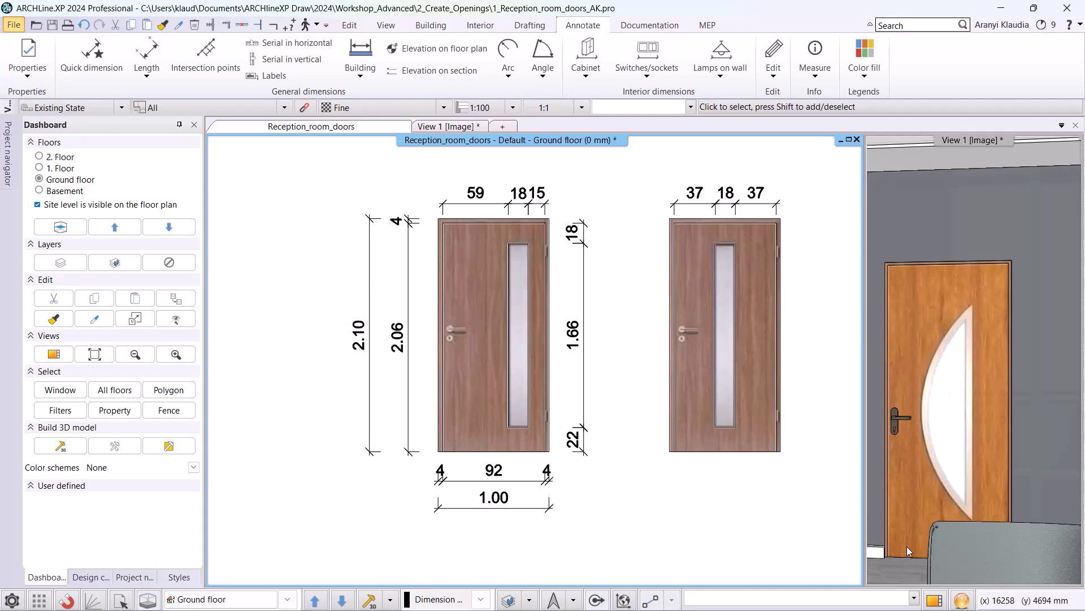
Step: Make the View 1 perspective the main view, reactivate the Ground floor plan beside it and frame the first prepared door drawing
{"action": "left_click", "coordinate": [937, 599]}
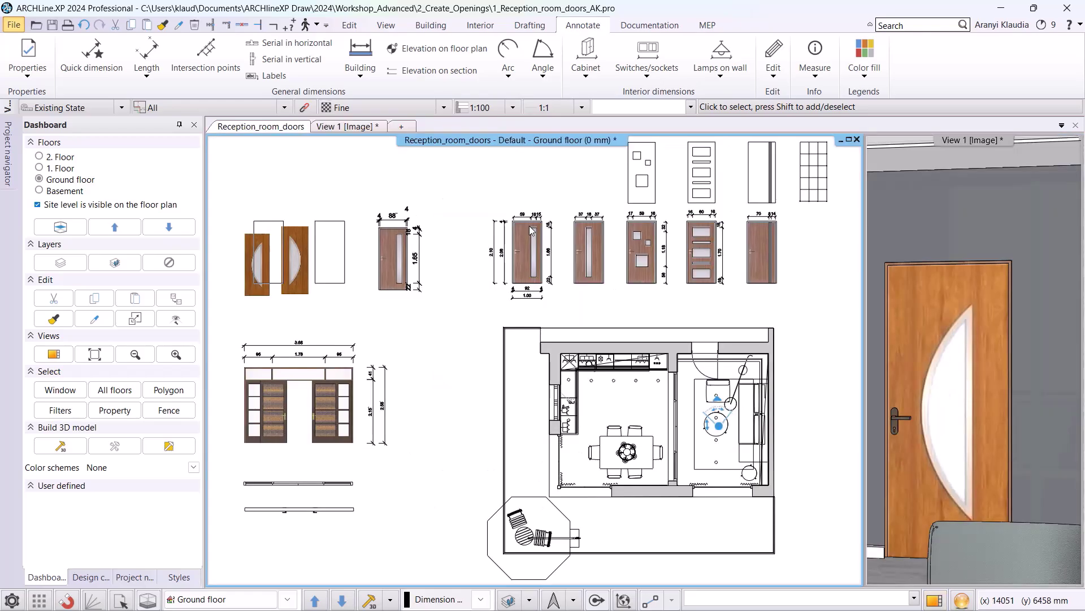
{"action": "left_click", "coordinate": [371, 127]}
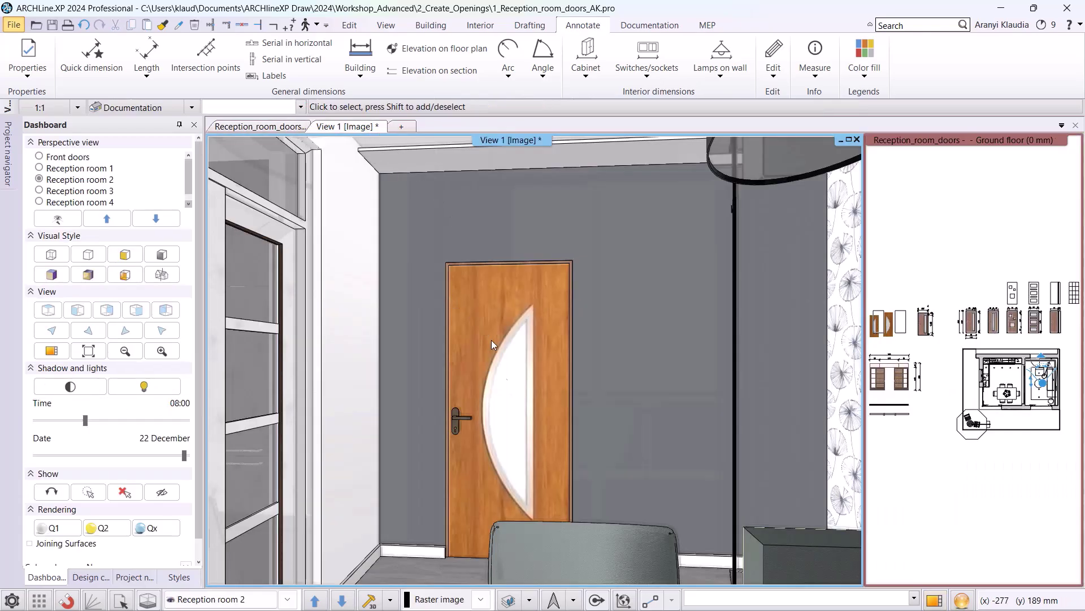
{"action": "left_click", "coordinate": [985, 351]}
{"action": "scroll", "coordinate": [987, 354], "scroll_direction": "up", "scroll_amount": 4}
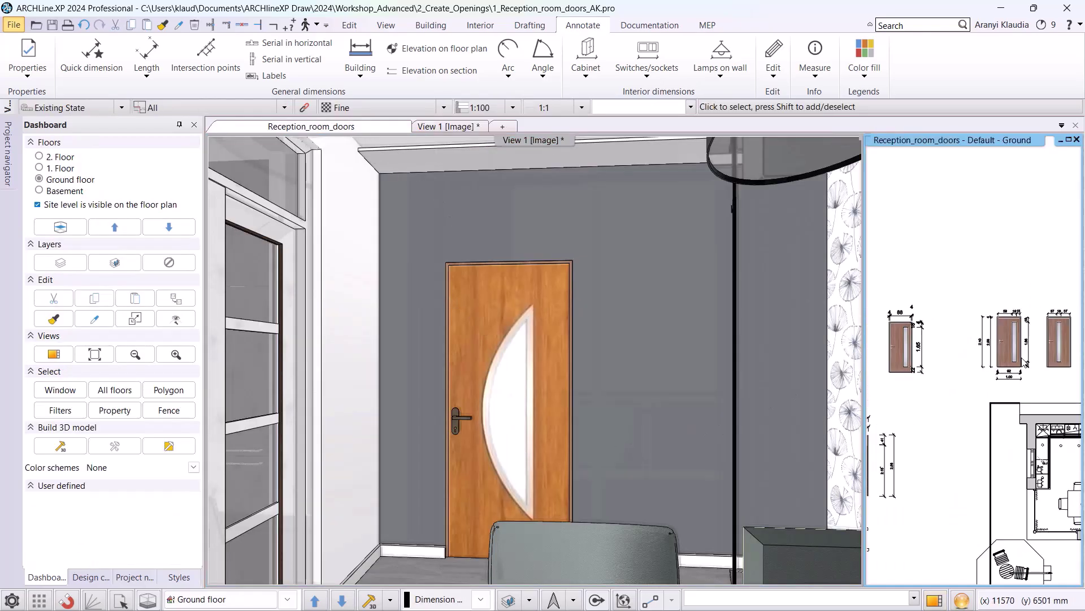
{"action": "scroll", "coordinate": [987, 353], "scroll_direction": "up", "scroll_amount": 5}
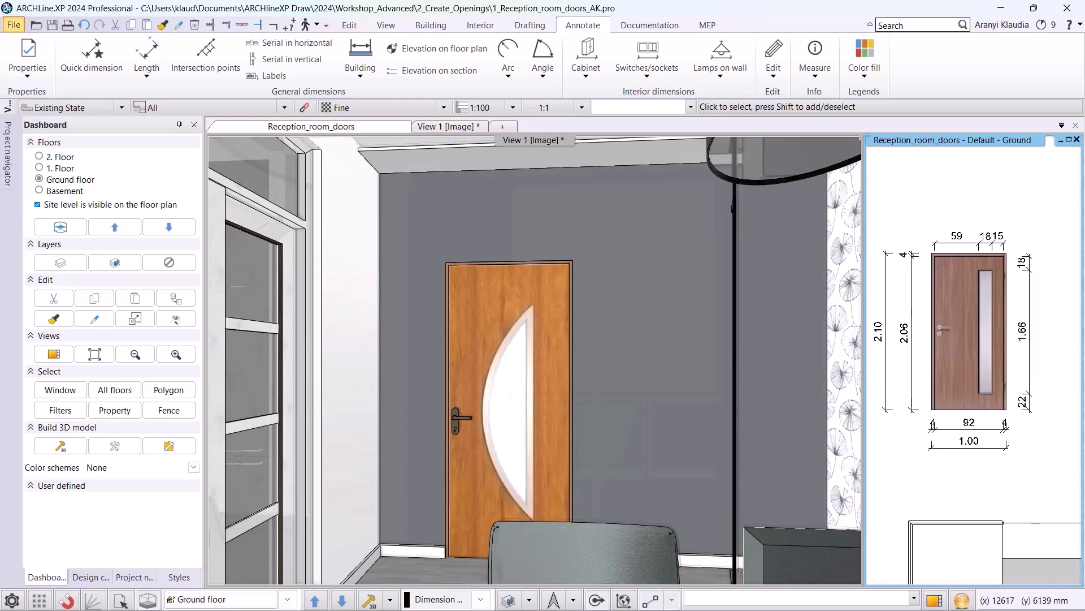
Step: Start defining a new door in the Door Wizard, keeping the dimensioned door drawing framed beside it
{"action": "middle_click_drag", "start_coordinate": [944, 333], "coordinate": [955, 340]}
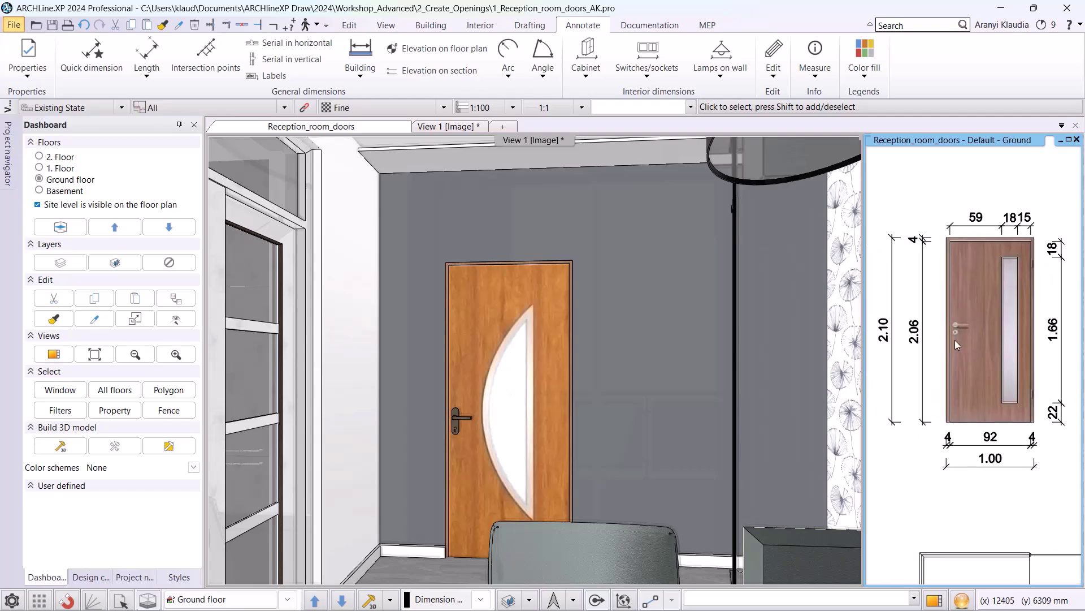
{"action": "left_click", "coordinate": [431, 24]}
{"action": "left_click", "coordinate": [180, 75]}
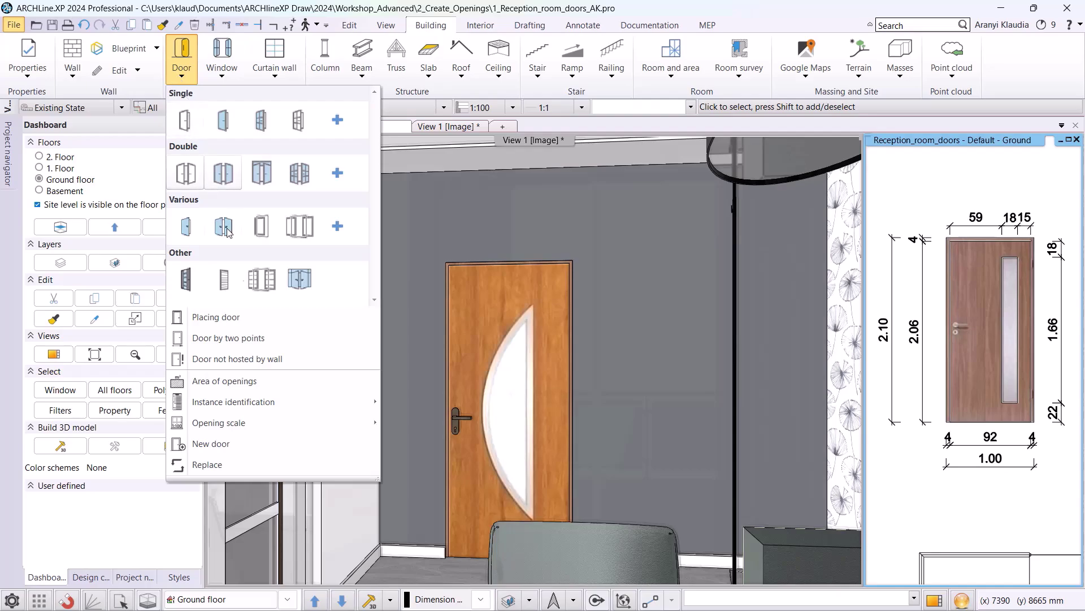
{"action": "left_click", "coordinate": [256, 443]}
{"action": "left_click", "coordinate": [498, 289]}
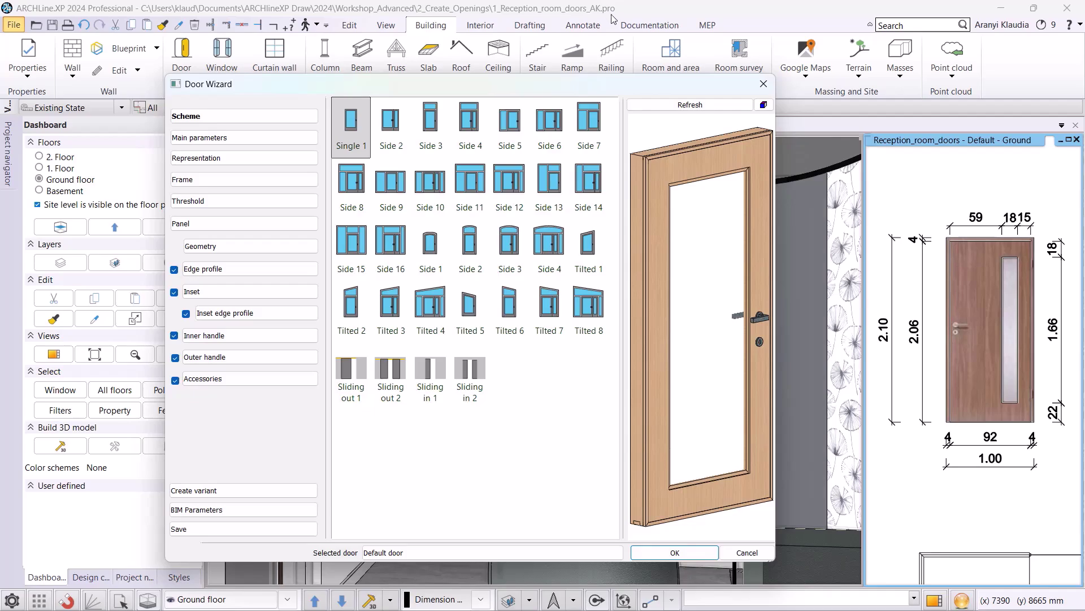
Step: Review the door's main parameters and turn on the threshold display in its 2D representation
{"action": "left_click", "coordinate": [204, 137]}
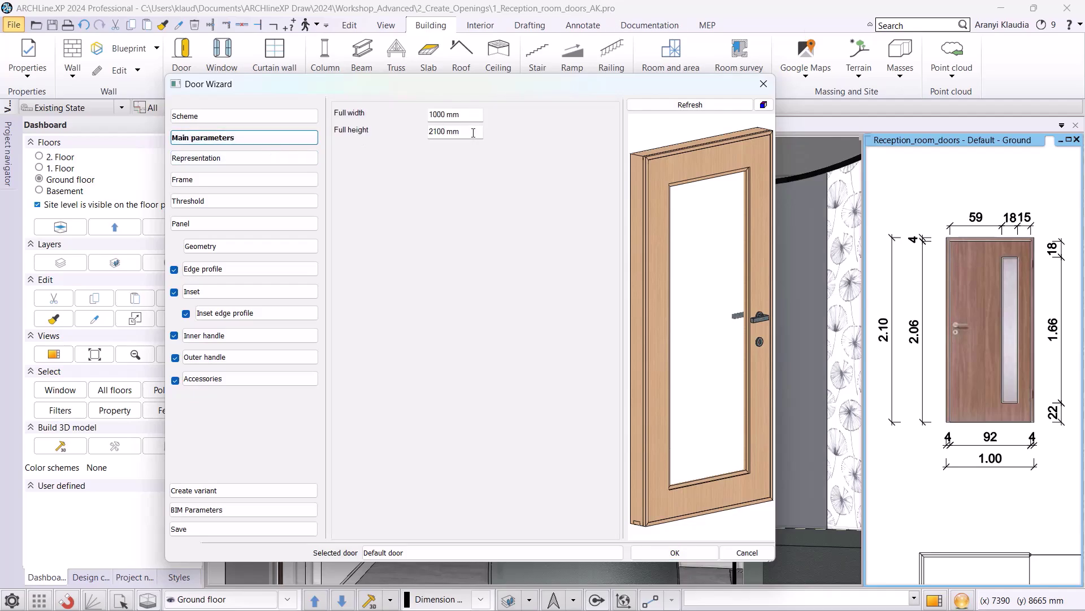
{"action": "left_click", "coordinate": [301, 164]}
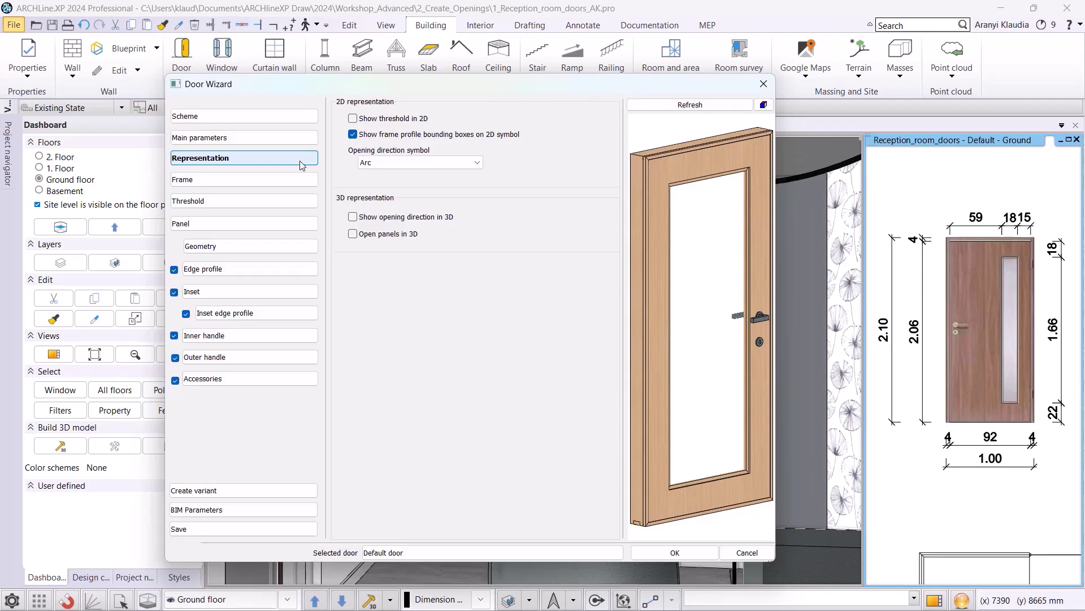
{"action": "left_click", "coordinate": [353, 120]}
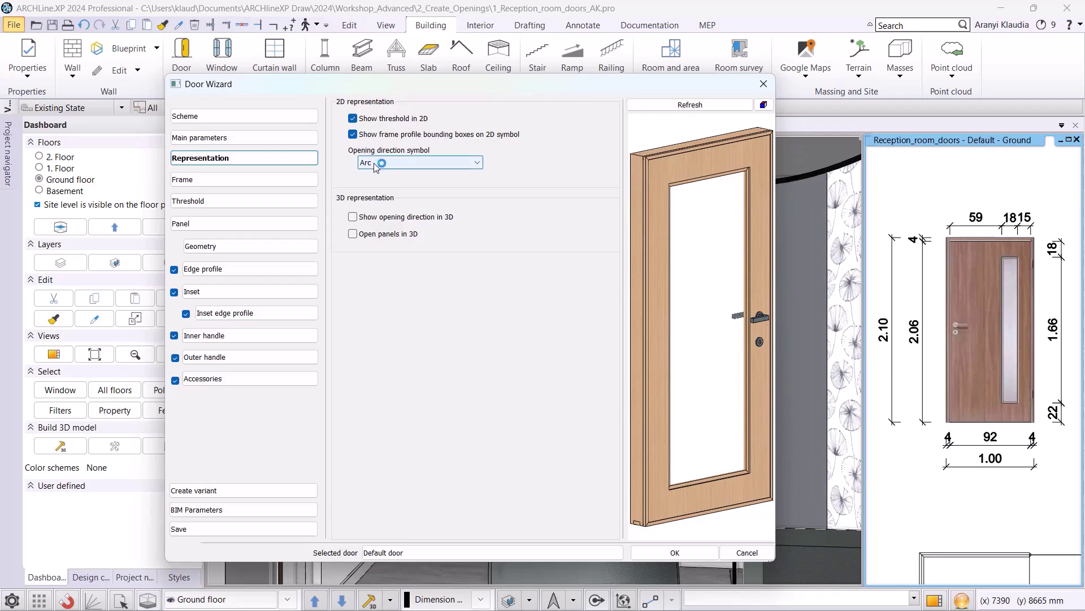
Step: Review the frame and threshold settings, and set the door panel to open to the right
{"action": "left_click", "coordinate": [269, 182]}
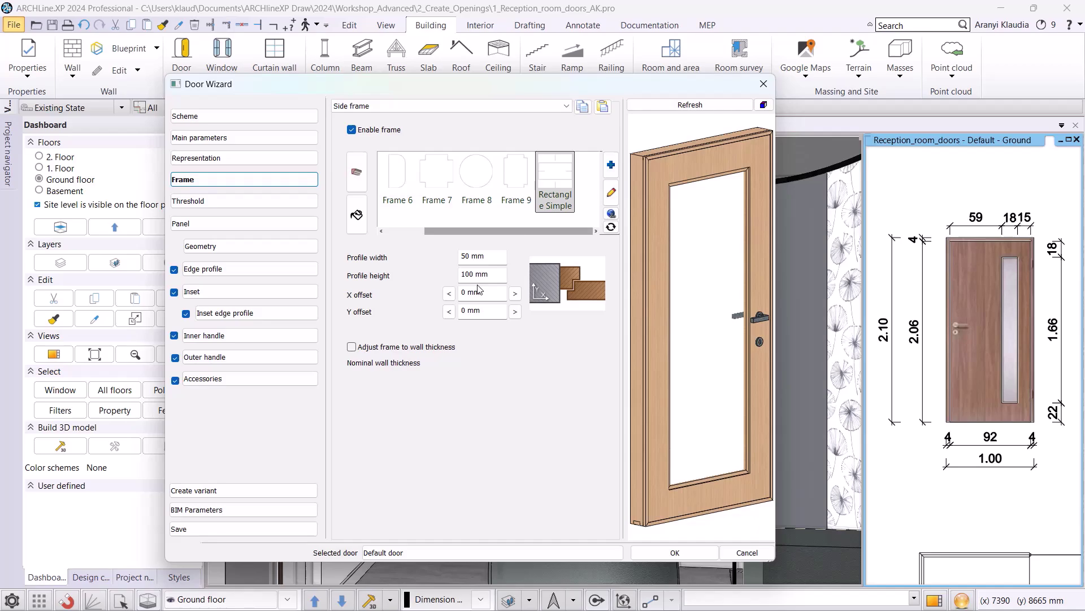
{"action": "left_click", "coordinate": [257, 202]}
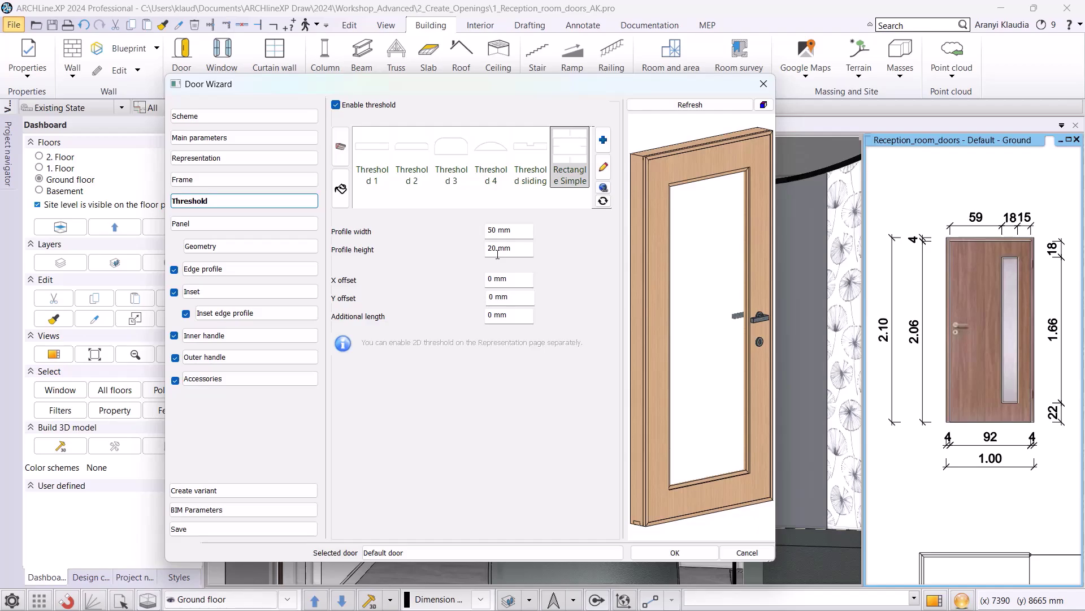
{"action": "left_click", "coordinate": [240, 224]}
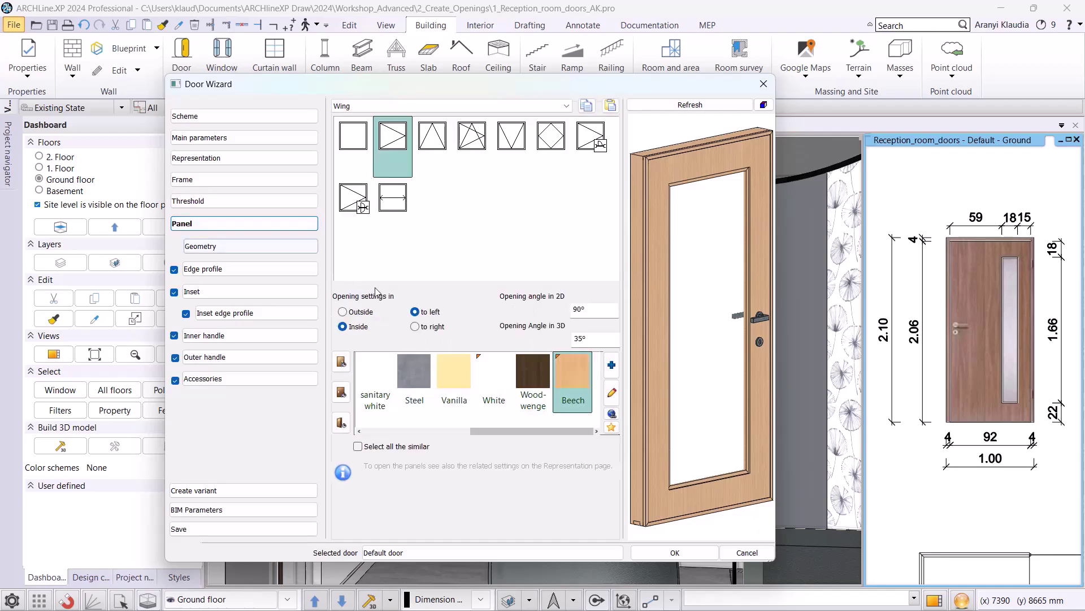
{"action": "left_click", "coordinate": [416, 326]}
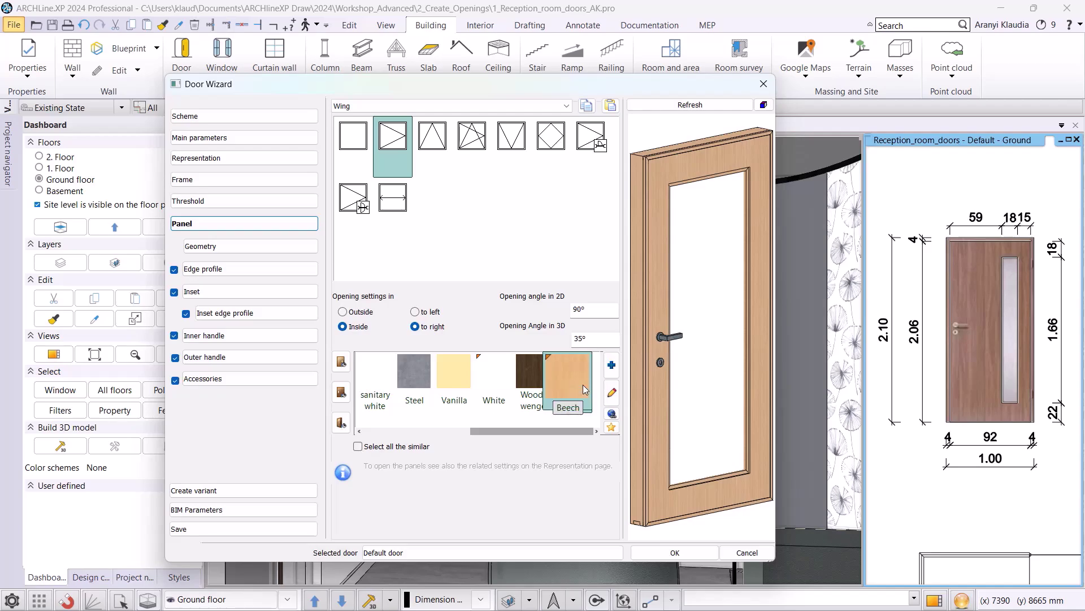
Step: Set the panel offsets relative to the nominal door size to 40 mm at the top, left and right, and refresh the preview
{"action": "left_click", "coordinate": [266, 247]}
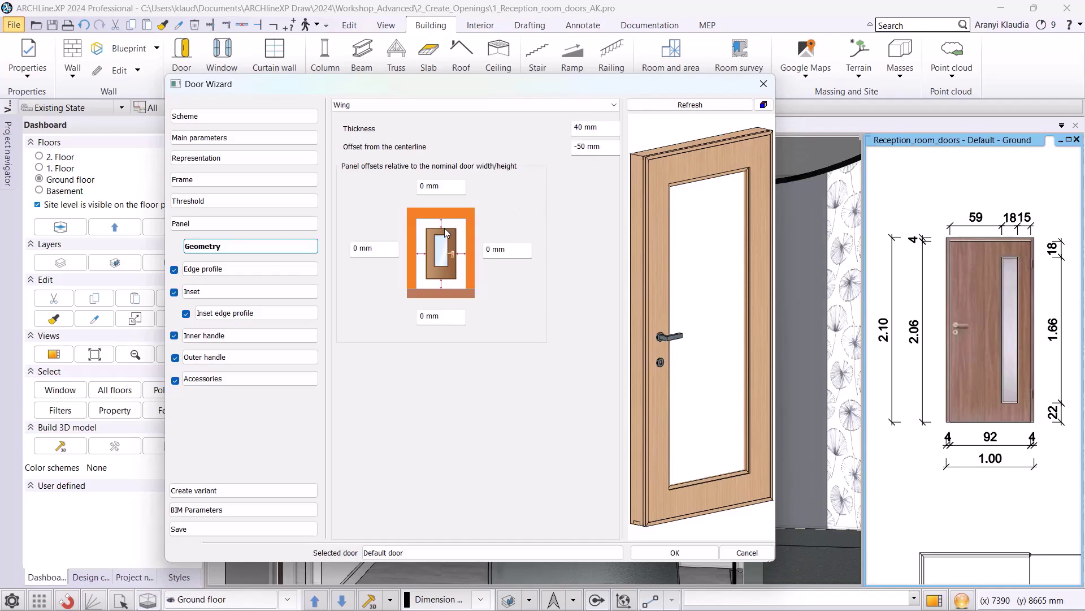
{"action": "left_click", "coordinate": [451, 186]}
{"action": "type", "text": "40"}
{"action": "left_click", "coordinate": [355, 249]}
{"action": "type", "text": "40"}
{"action": "left_click", "coordinate": [507, 249]}
{"action": "type", "text": "40"}
{"action": "left_click", "coordinate": [690, 104]}
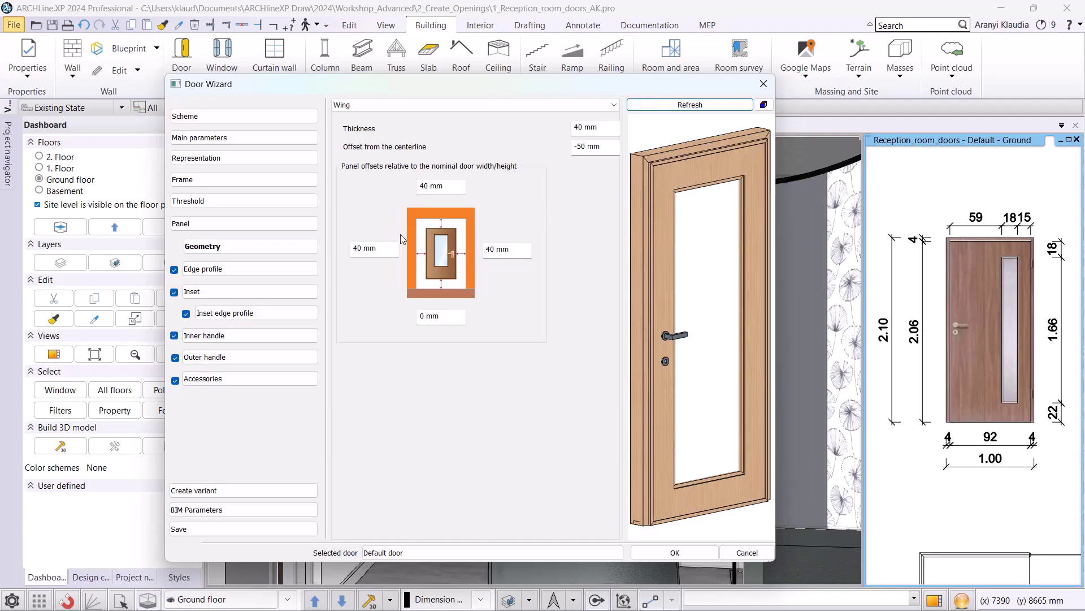
Step: Give the panel the Panel edge 3 edge profile with a 20 mm profile width and refresh the preview
{"action": "left_click", "coordinate": [248, 269]}
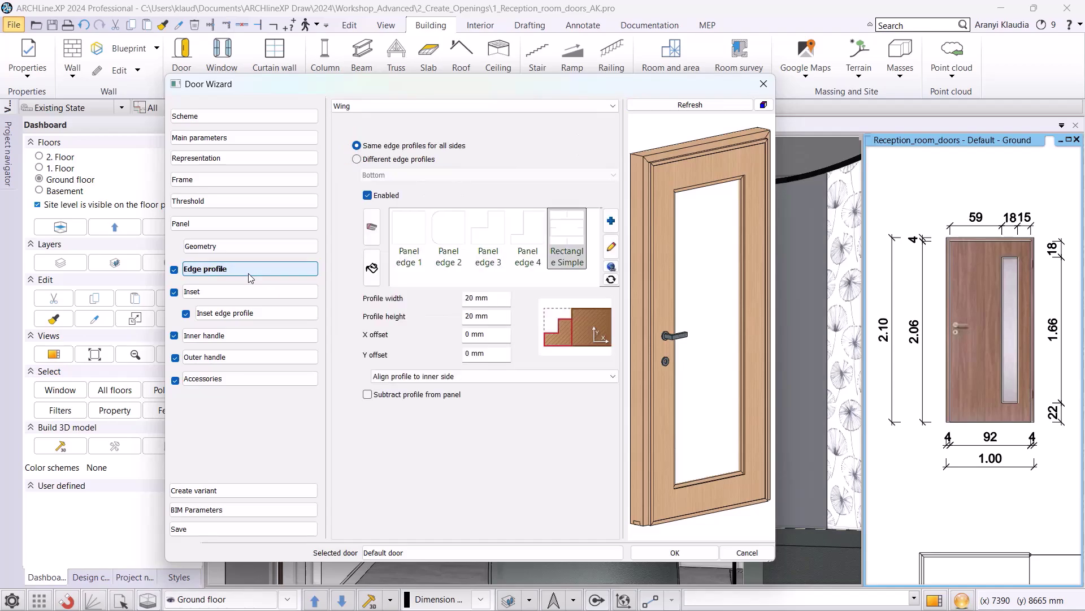
{"action": "left_click", "coordinate": [487, 238]}
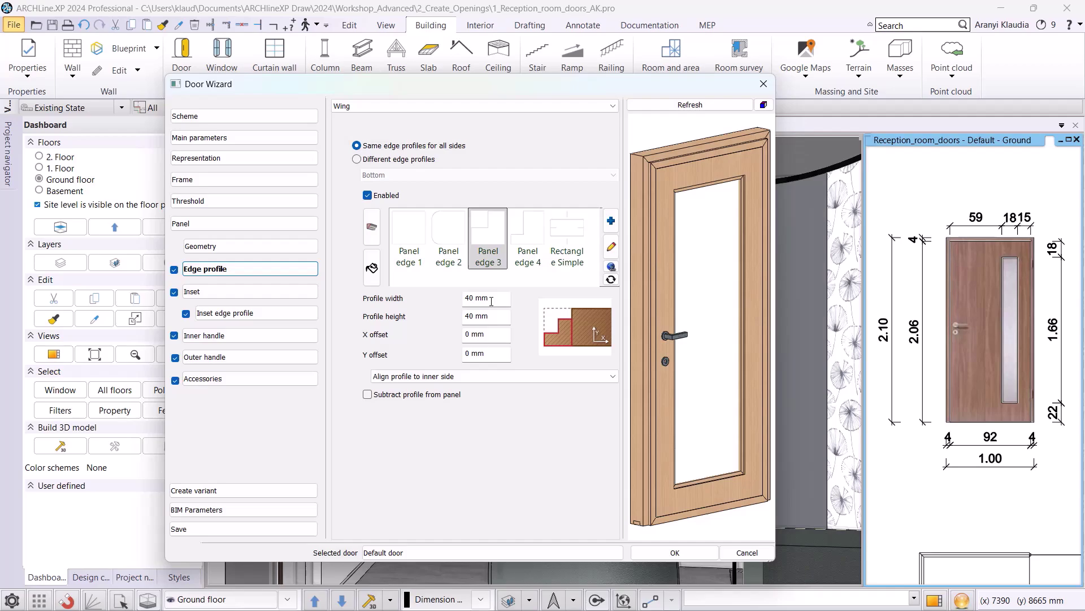
{"action": "double_click", "coordinate": [492, 300]}
{"action": "type", "text": "20"}
{"action": "left_click", "coordinate": [690, 105]}
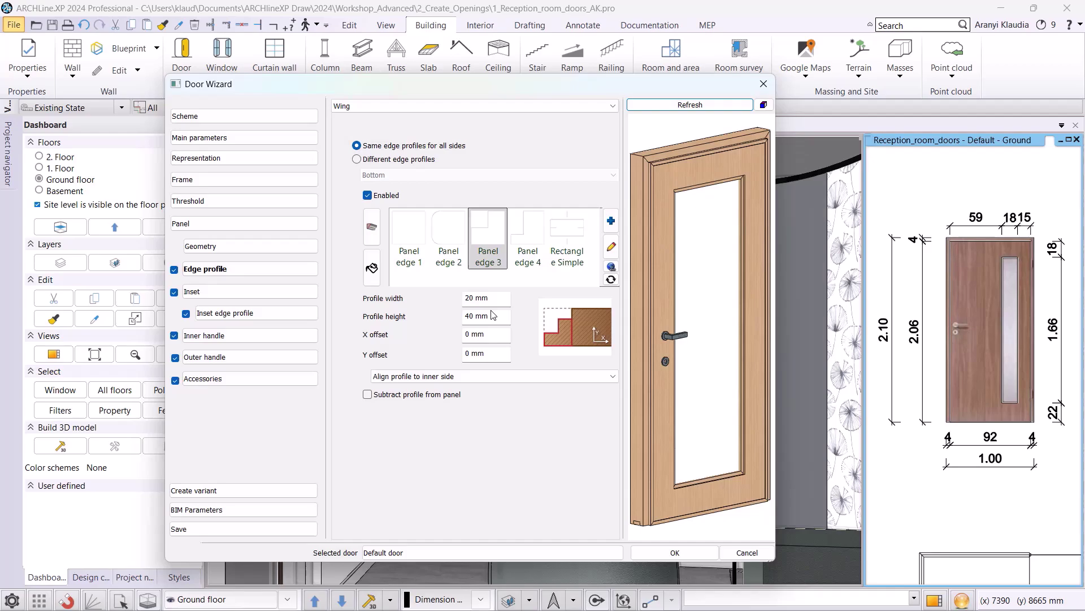
Step: Set the inset's four side offsets to 590 mm left, 150 mm right, 220 mm top and 180 mm bottom, and refresh the preview
{"action": "left_click", "coordinate": [236, 293]}
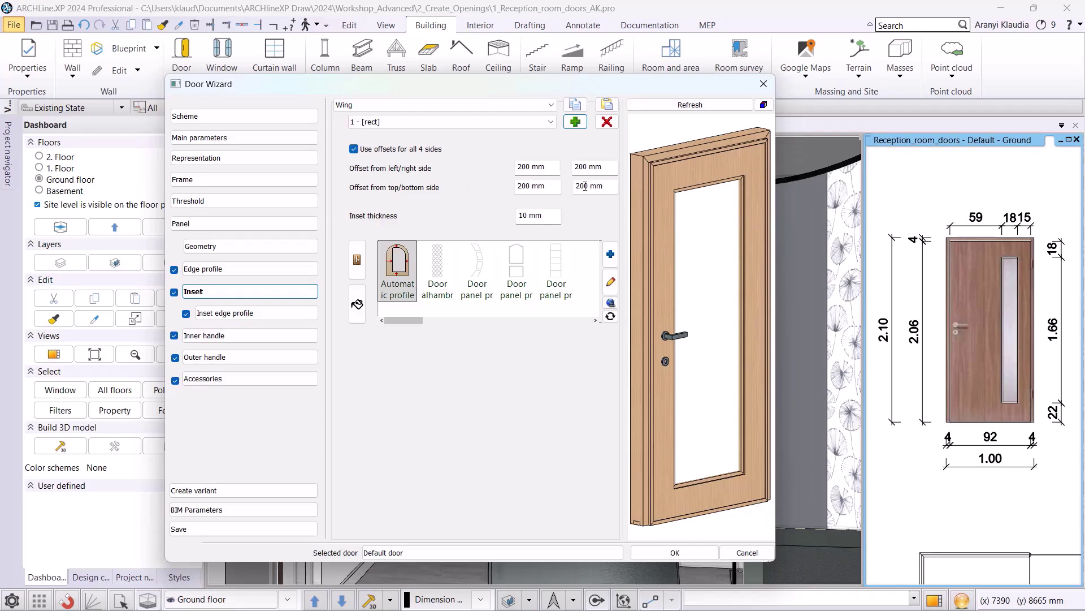
{"action": "left_click", "coordinate": [402, 150]}
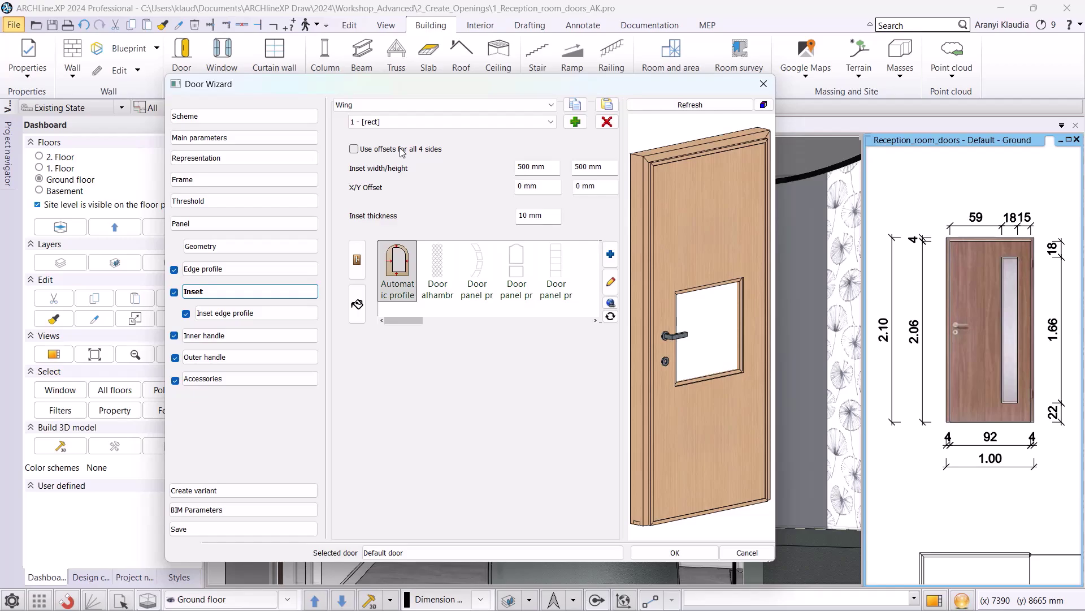
{"action": "left_click", "coordinate": [402, 150]}
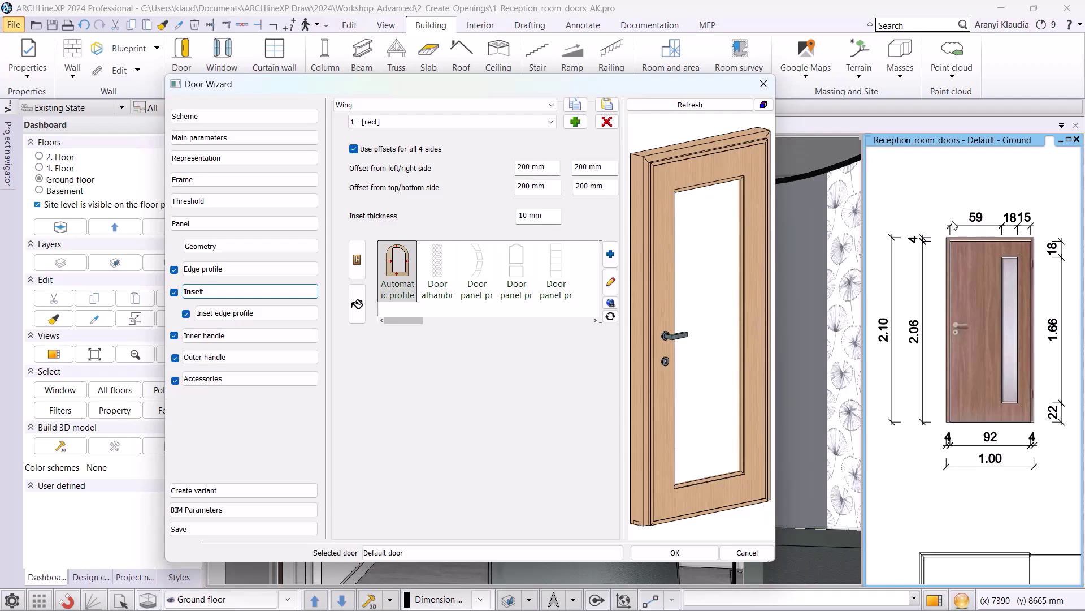
{"action": "double_click", "coordinate": [547, 168]}
{"action": "type", "text": "4"}
{"action": "type", "text": "590"}
{"action": "left_click", "coordinate": [591, 167]}
{"action": "type", "text": "150"}
{"action": "key", "text": "Tab"}
{"action": "type", "text": "220"}
{"action": "left_click", "coordinate": [592, 192]}
{"action": "type", "text": "180"}
{"action": "left_click", "coordinate": [661, 107]}
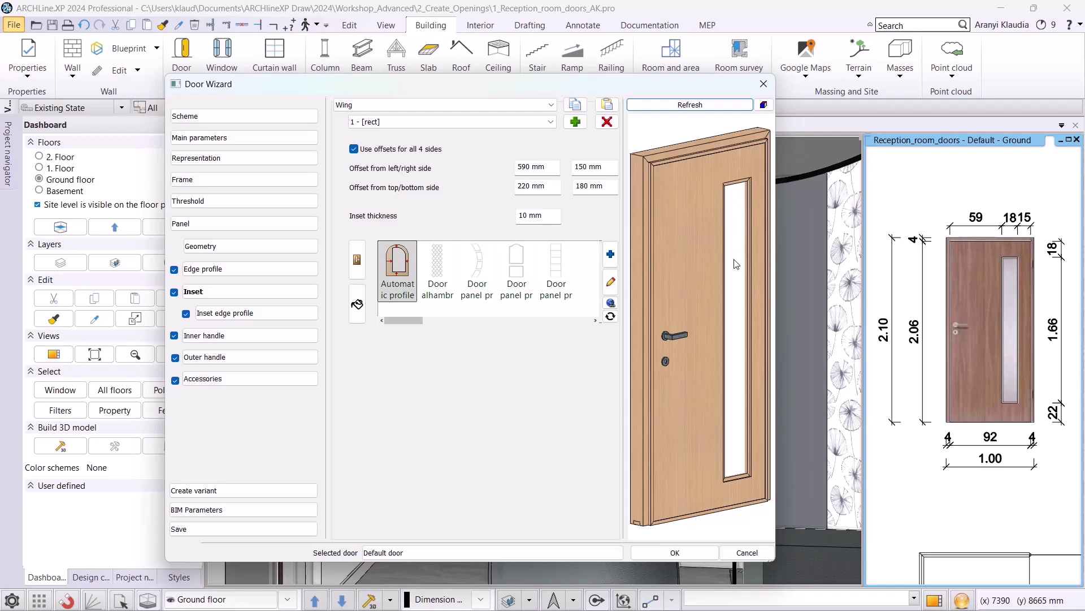
Step: Set the inset thickness to 5 mm and refresh the door preview
{"action": "left_click_drag", "start_coordinate": [546, 220], "coordinate": [493, 220]}
{"action": "type", "text": "5"}
{"action": "left_click", "coordinate": [694, 107]}
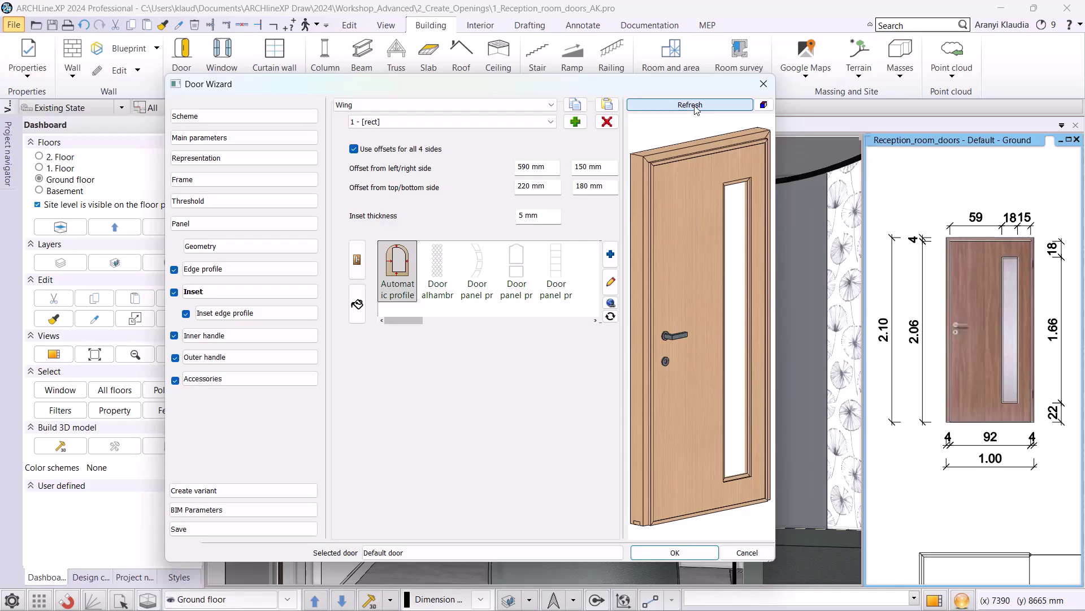
{"action": "scroll", "coordinate": [728, 208], "scroll_direction": "up", "scroll_amount": 2}
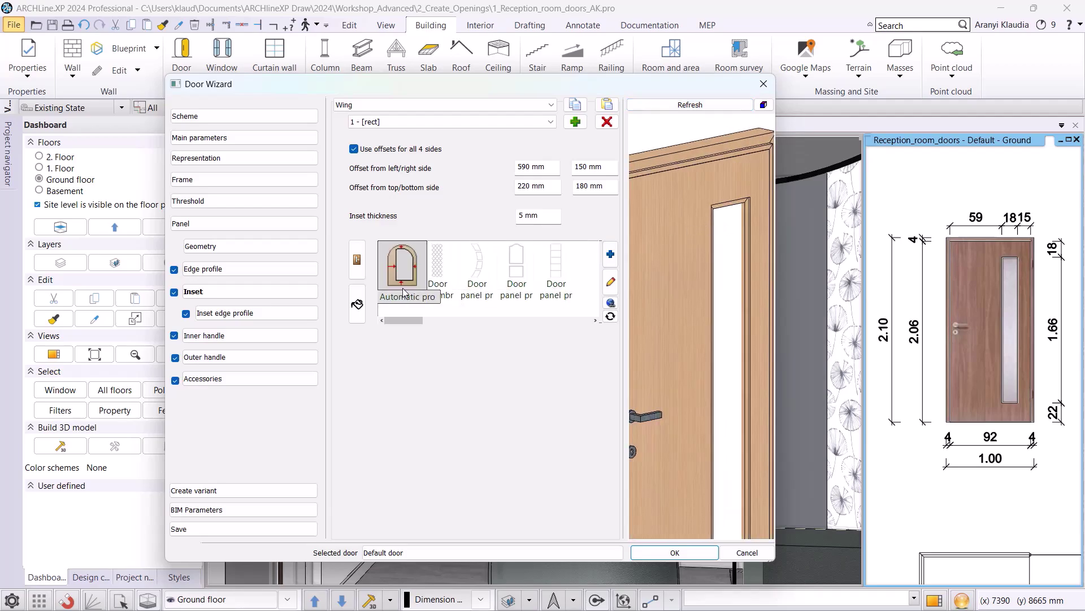
Step: Search the material library for glass and assign Frosted_Glass to the inset
{"action": "left_click", "coordinate": [357, 304]}
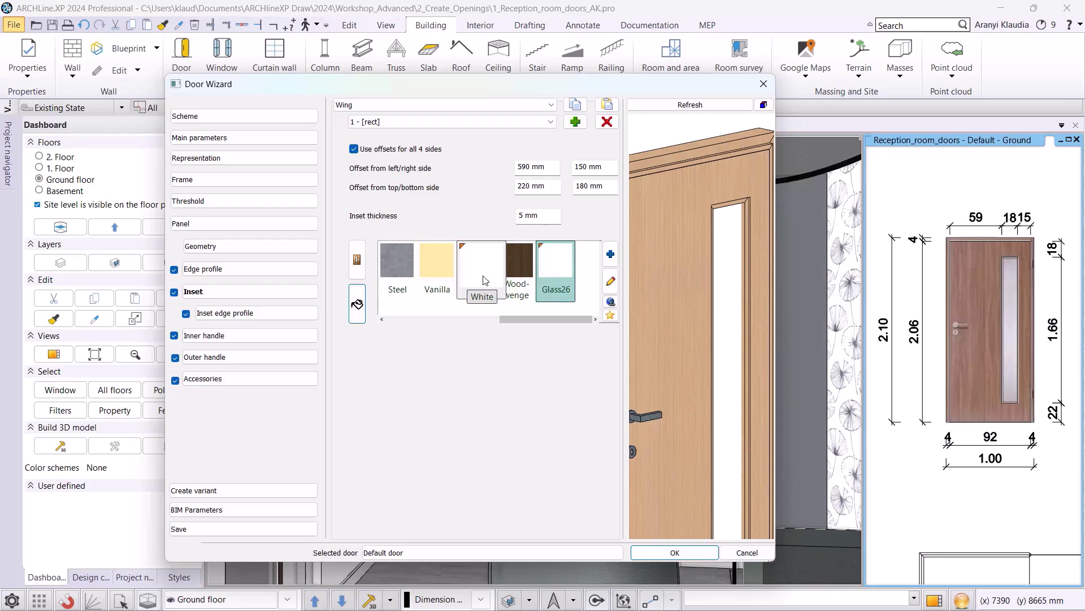
{"action": "left_click", "coordinate": [610, 253]}
{"action": "left_click", "coordinate": [404, 143]}
{"action": "type", "text": "glass"}
{"action": "key", "text": "Return"}
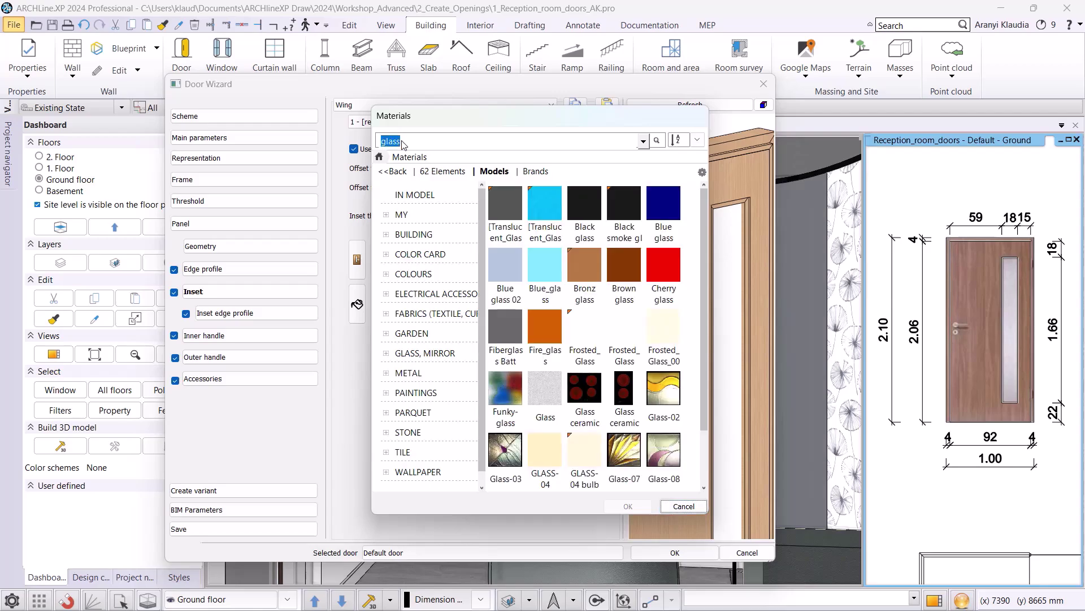
{"action": "double_click", "coordinate": [585, 328]}
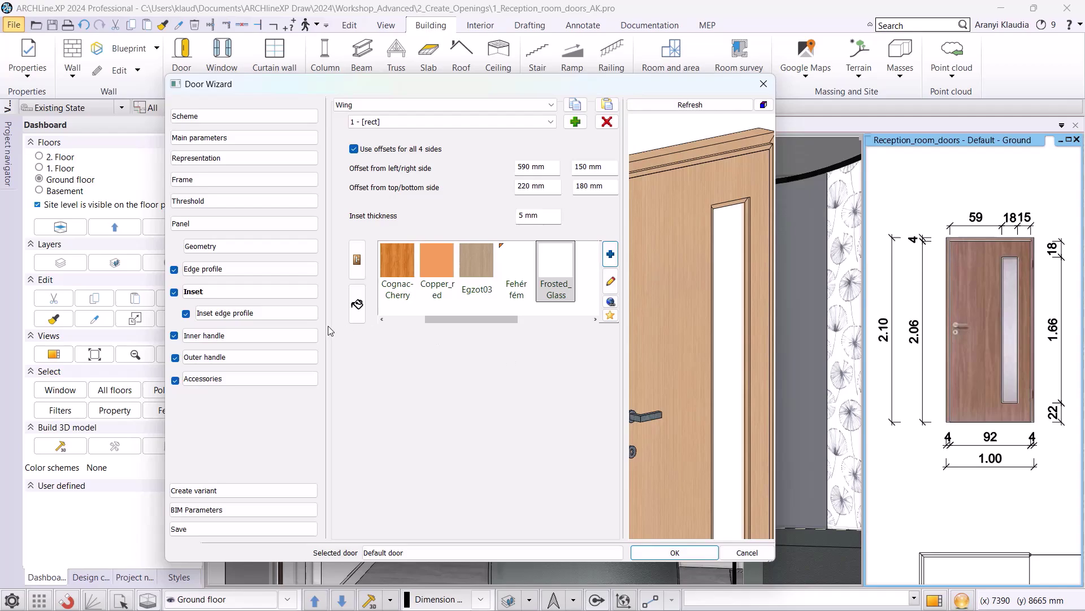
Step: Apply the Panel inset edge 5 profile around the inset, 10 mm wide and 50 mm high, and refresh the preview
{"action": "left_click", "coordinate": [271, 312]}
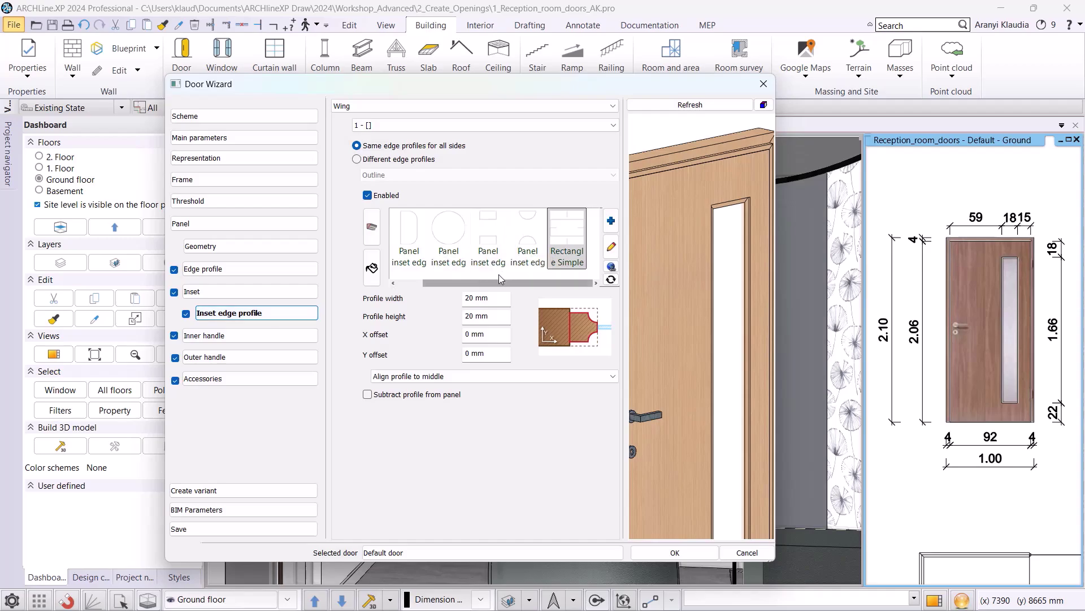
{"action": "left_click_drag", "start_coordinate": [483, 288], "coordinate": [467, 284]}
{"action": "left_click", "coordinate": [488, 257]}
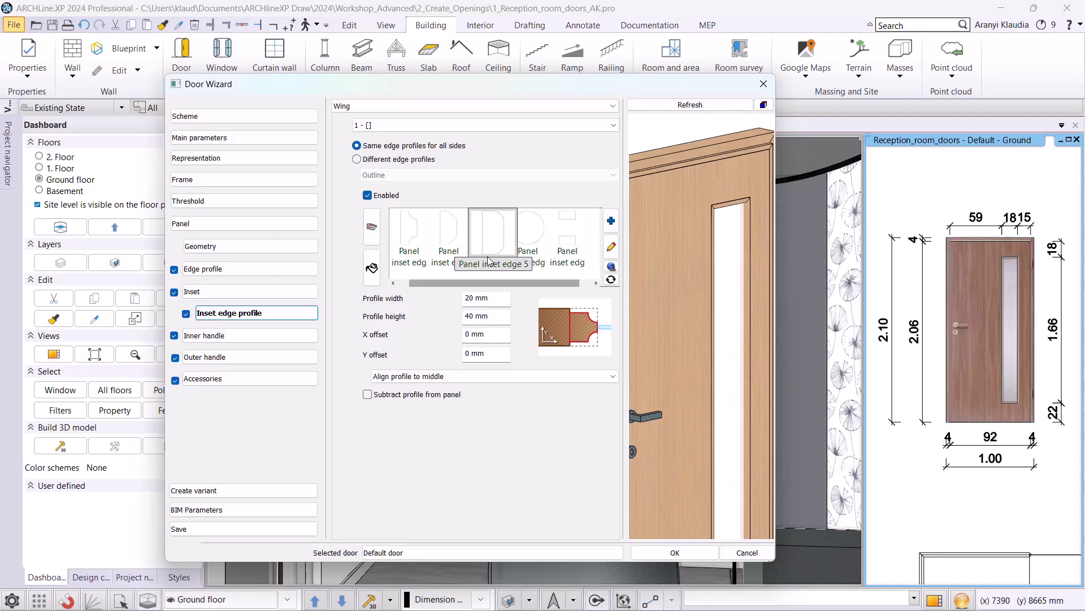
{"action": "left_click_drag", "start_coordinate": [496, 299], "coordinate": [442, 317]}
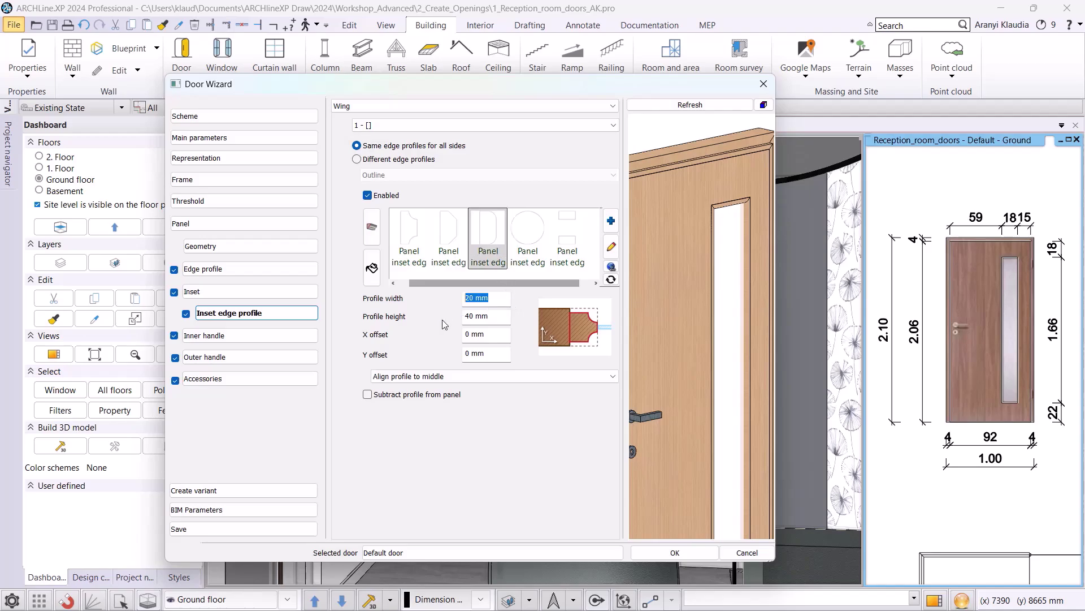
{"action": "type", "text": "10"}
{"action": "key", "text": "Tab"}
{"action": "type", "text": "50"}
{"action": "key", "text": "Tab"}
{"action": "left_click", "coordinate": [691, 106]}
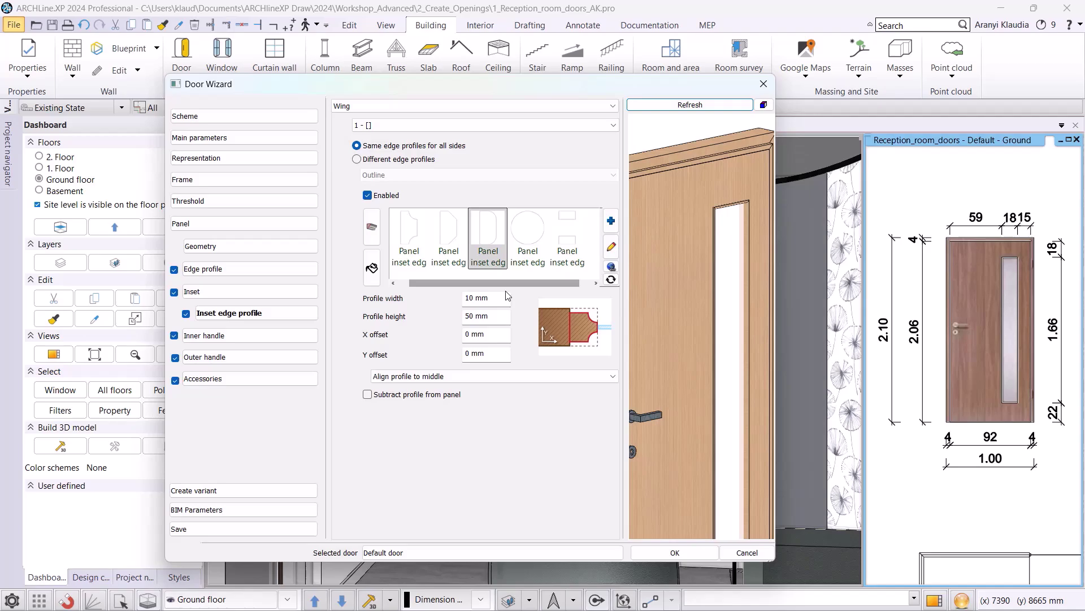
Step: Assign the BRONZE_LIGHT0 material to the inner handle
{"action": "left_click", "coordinate": [269, 338]}
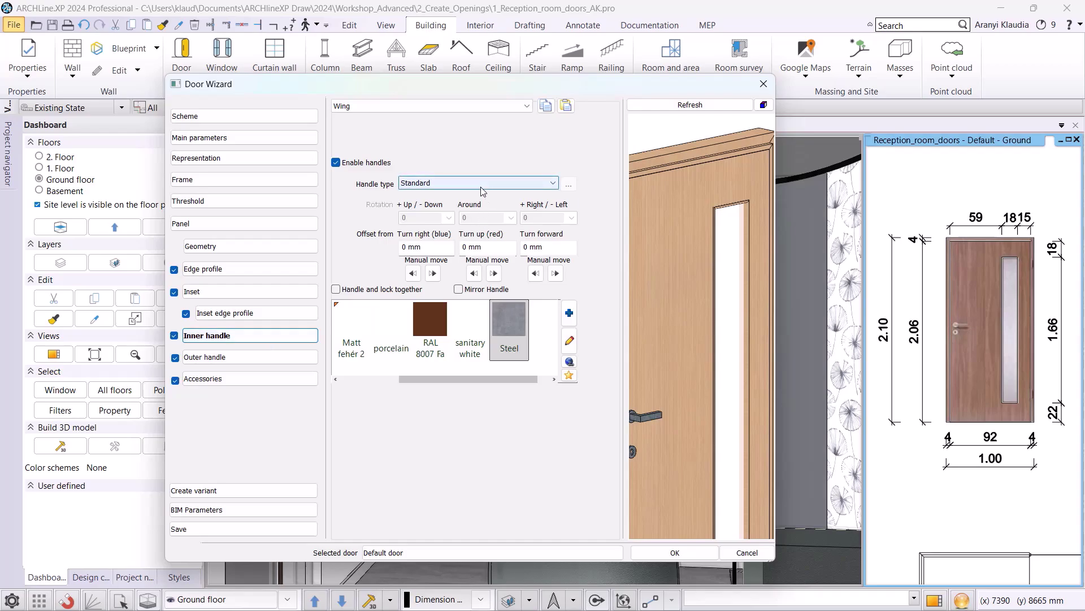
{"action": "scroll", "coordinate": [507, 334], "scroll_direction": "left", "scroll_amount": 5}
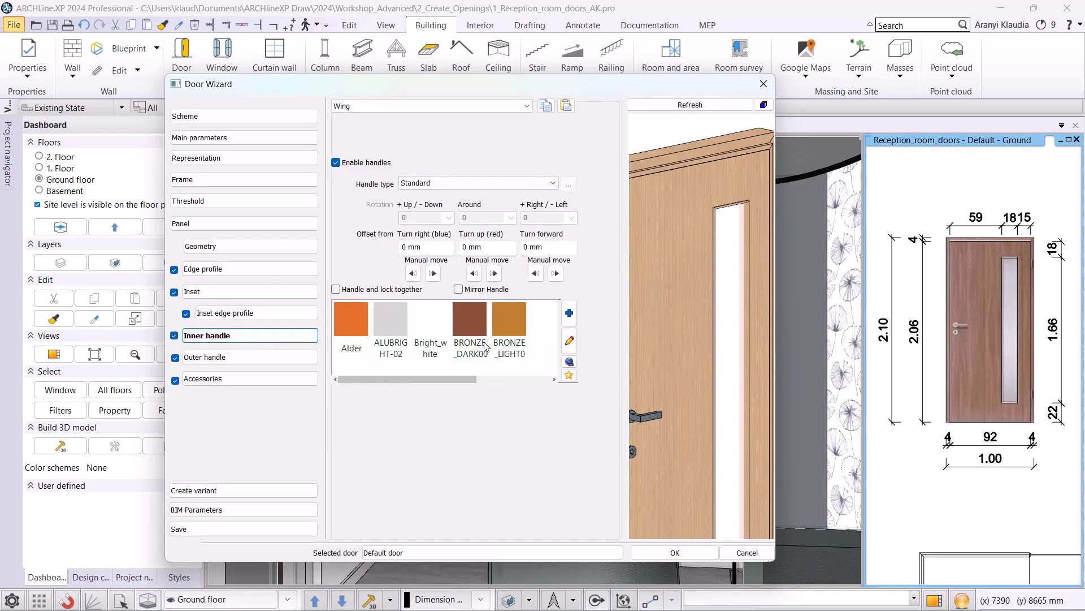
{"action": "left_click", "coordinate": [509, 336]}
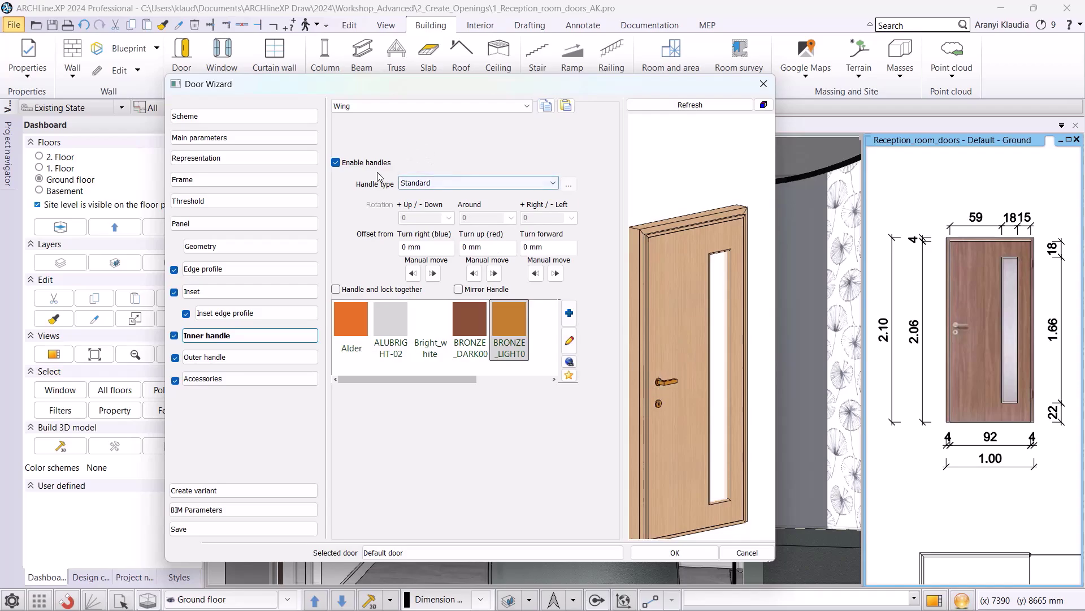
Step: Set the outer handle type to Sphere shaped and assign it the BRONZE_LIGHT0 material
{"action": "left_click", "coordinate": [260, 353]}
{"action": "left_click", "coordinate": [464, 181]}
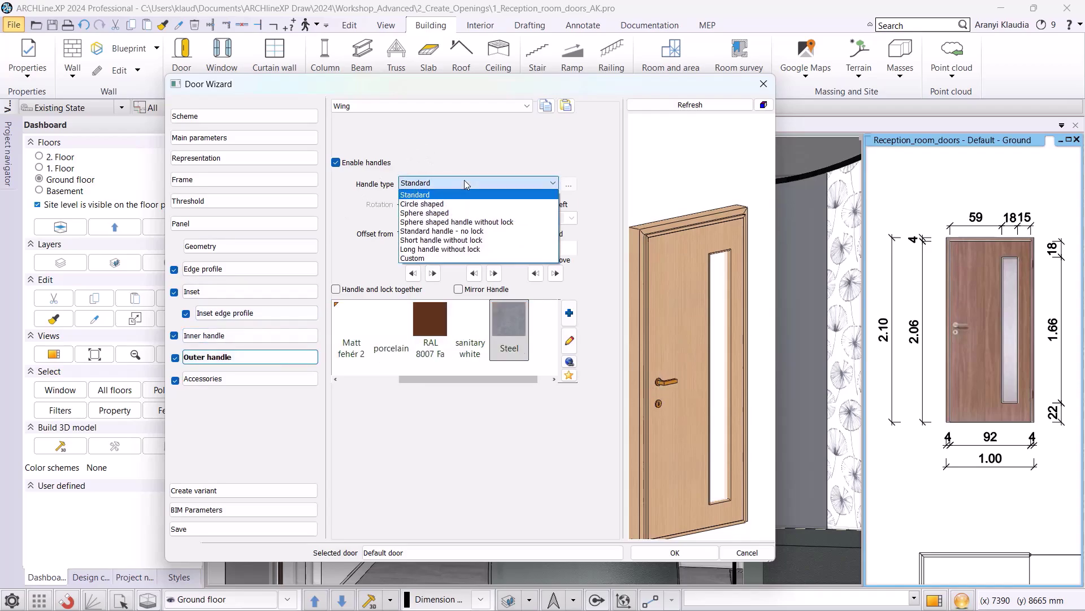
{"action": "left_click", "coordinate": [459, 212]}
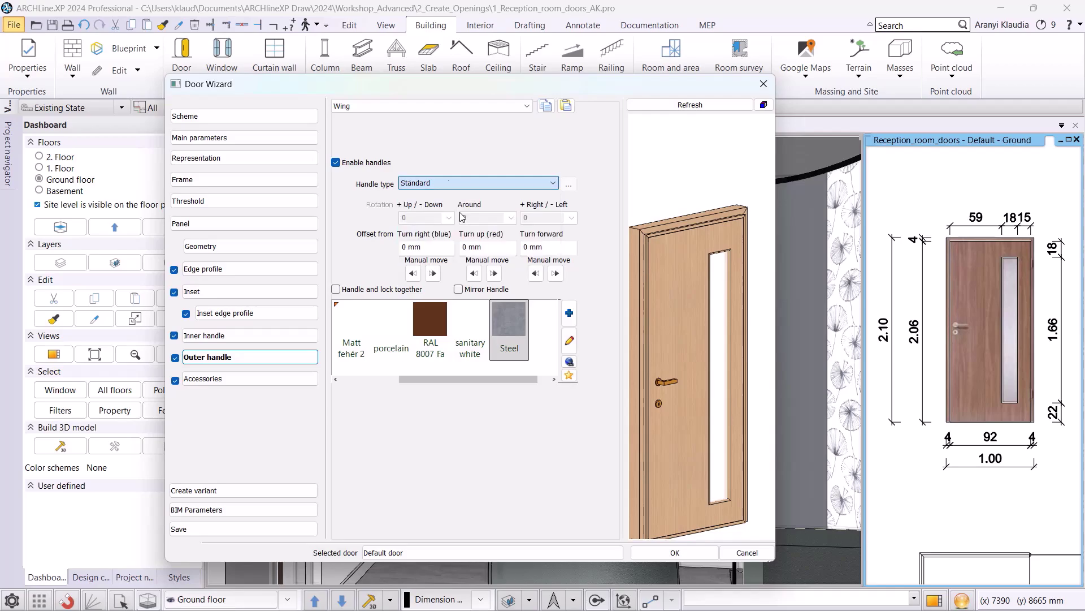
{"action": "left_click_drag", "start_coordinate": [665, 203], "coordinate": [750, 340]}
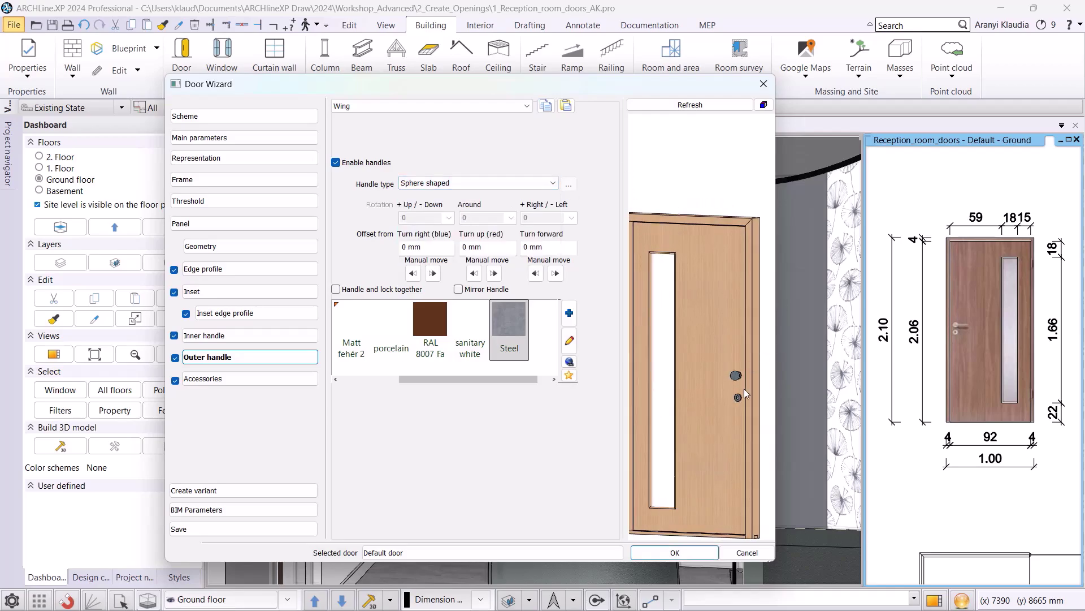
{"action": "scroll", "coordinate": [499, 340], "scroll_direction": "up", "scroll_amount": 5}
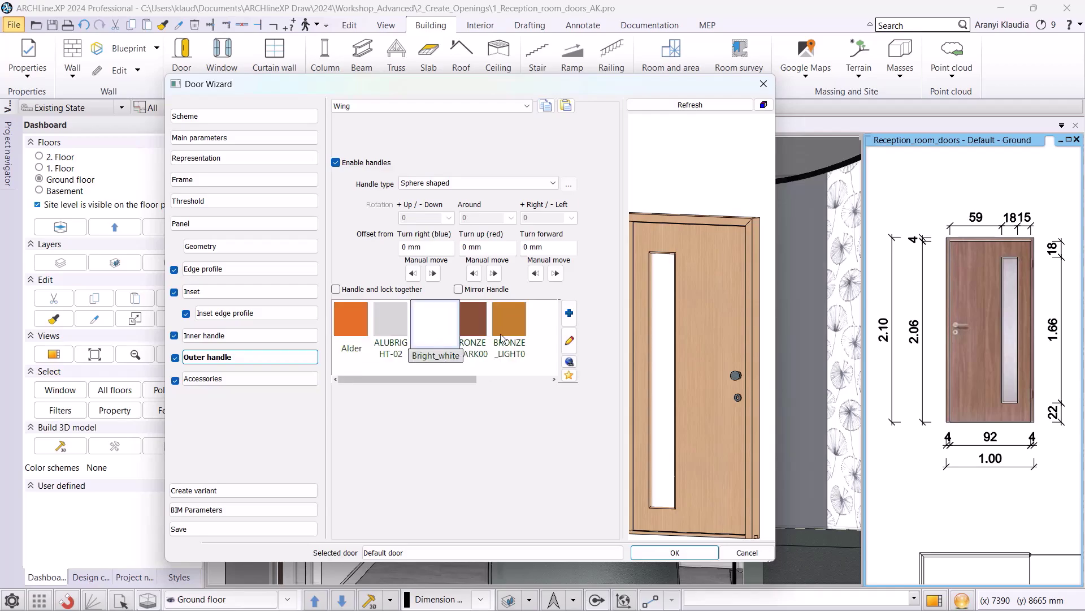
{"action": "left_click", "coordinate": [514, 324]}
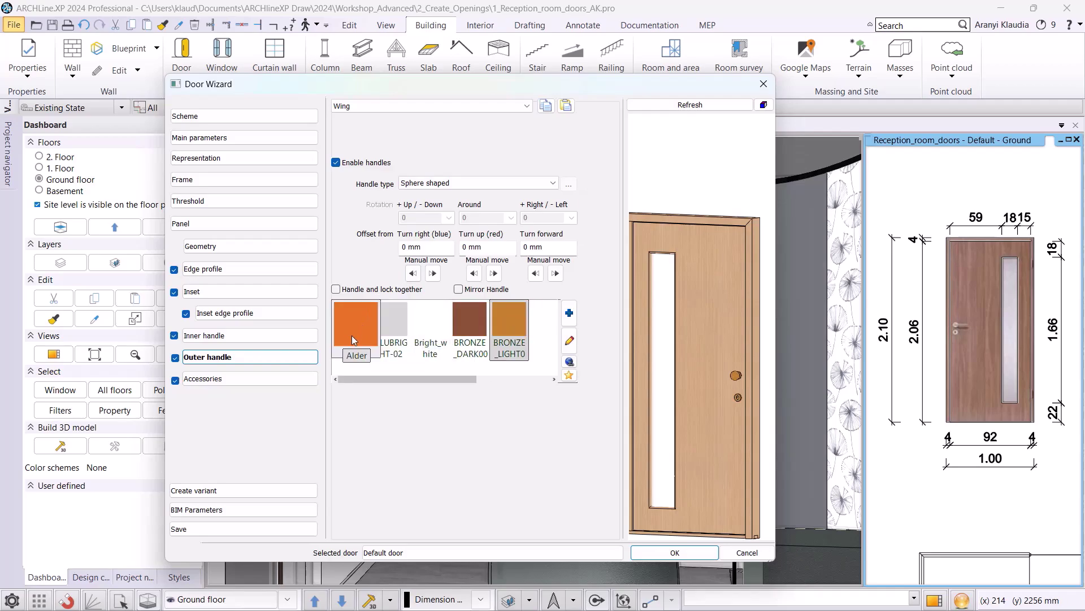
Step: Save the door to the library as Jafholz 11, category OUTDOOR, sub category and producer Jafholz, and finish the wizard without placing it
{"action": "left_click", "coordinate": [213, 527]}
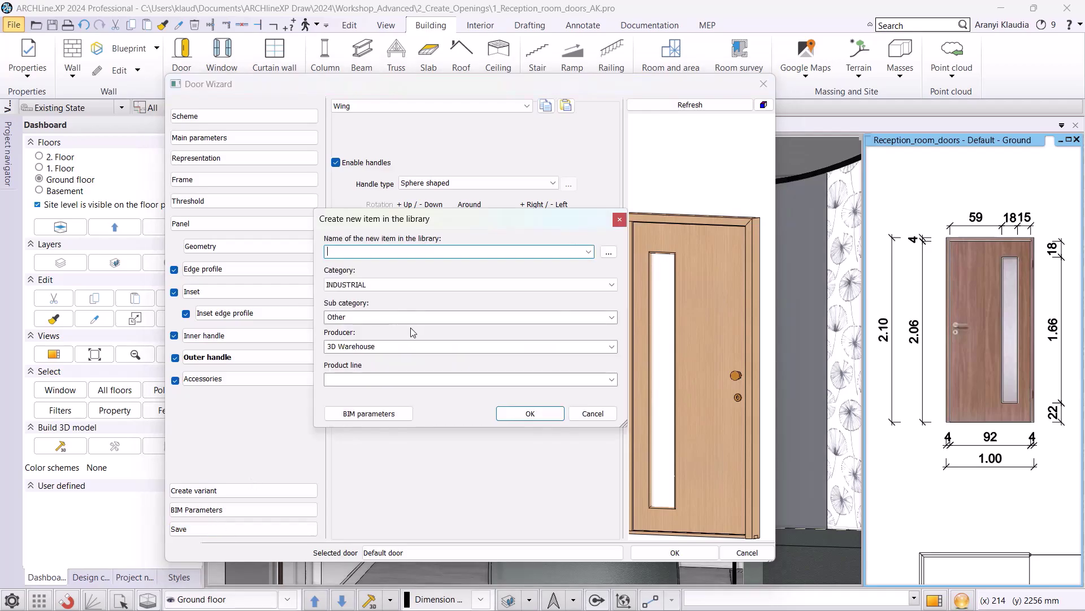
{"action": "type", "text": "Jafholz 11"}
{"action": "left_click", "coordinate": [394, 289]}
{"action": "left_click", "coordinate": [368, 323]}
{"action": "left_click", "coordinate": [368, 317]}
{"action": "type", "text": "Jafholz"}
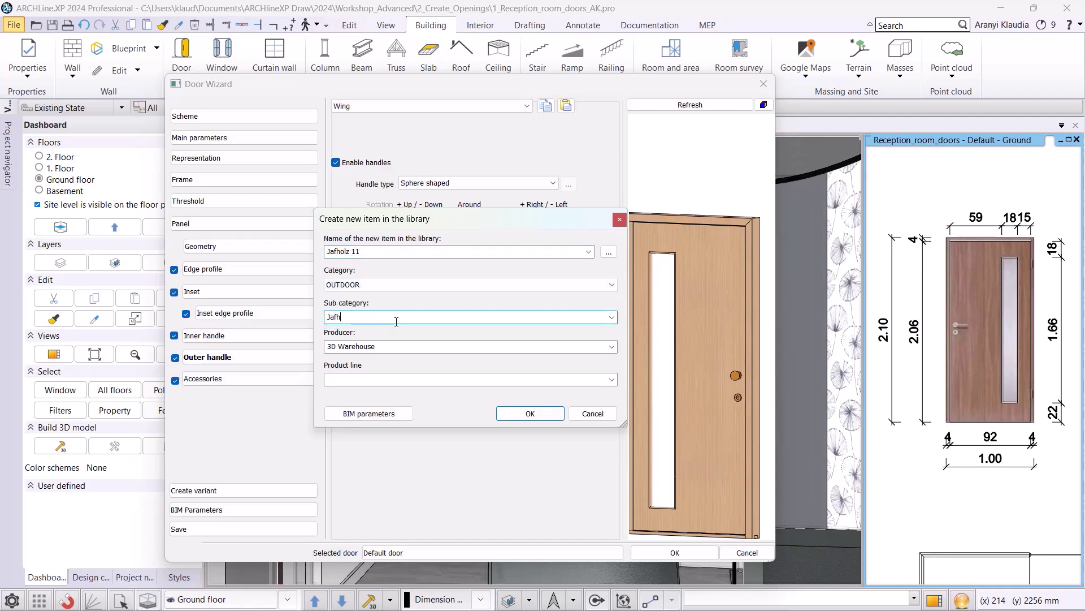
{"action": "left_click", "coordinate": [421, 345]}
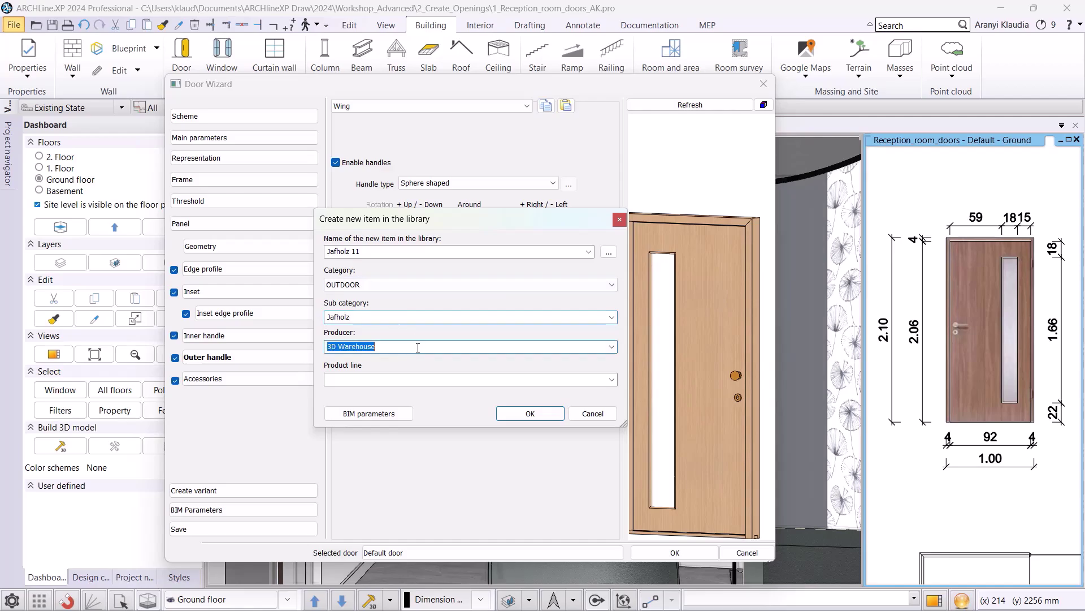
{"action": "type", "text": "Jafholz"}
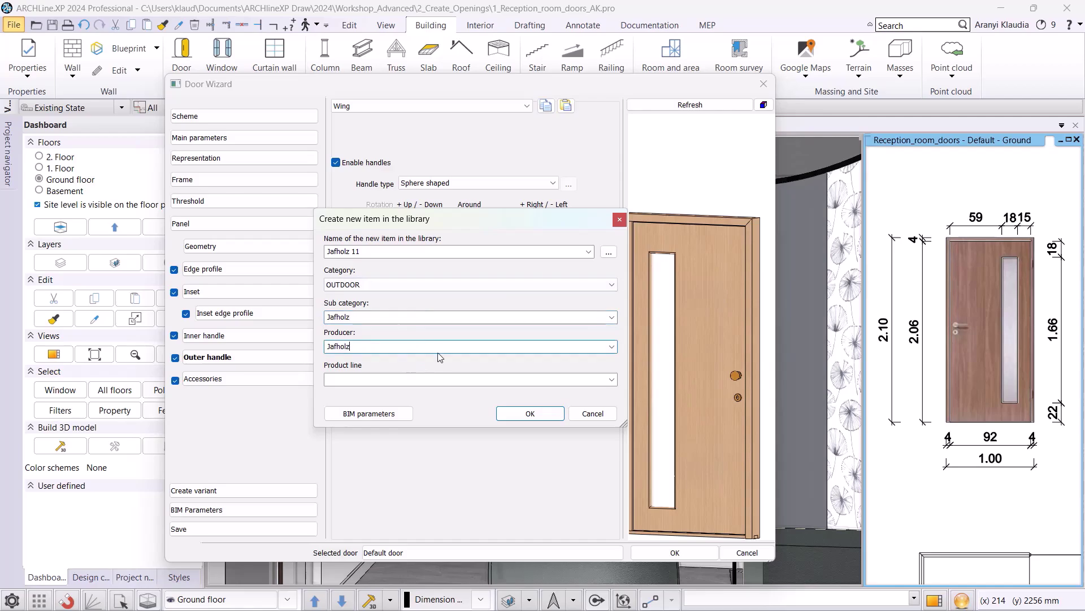
{"action": "left_click", "coordinate": [530, 413]}
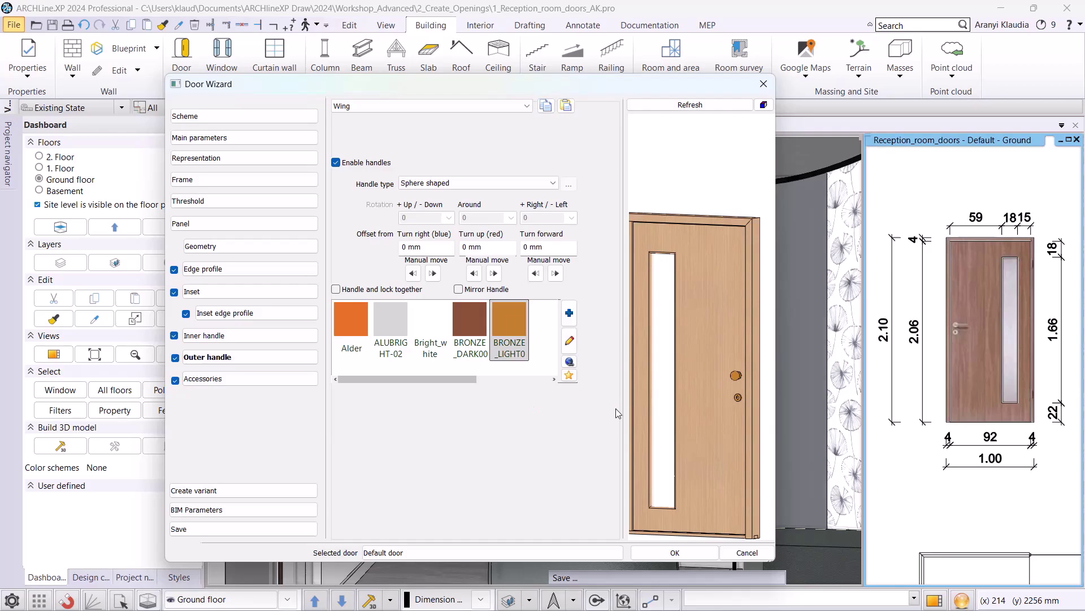
{"action": "left_click", "coordinate": [674, 552]}
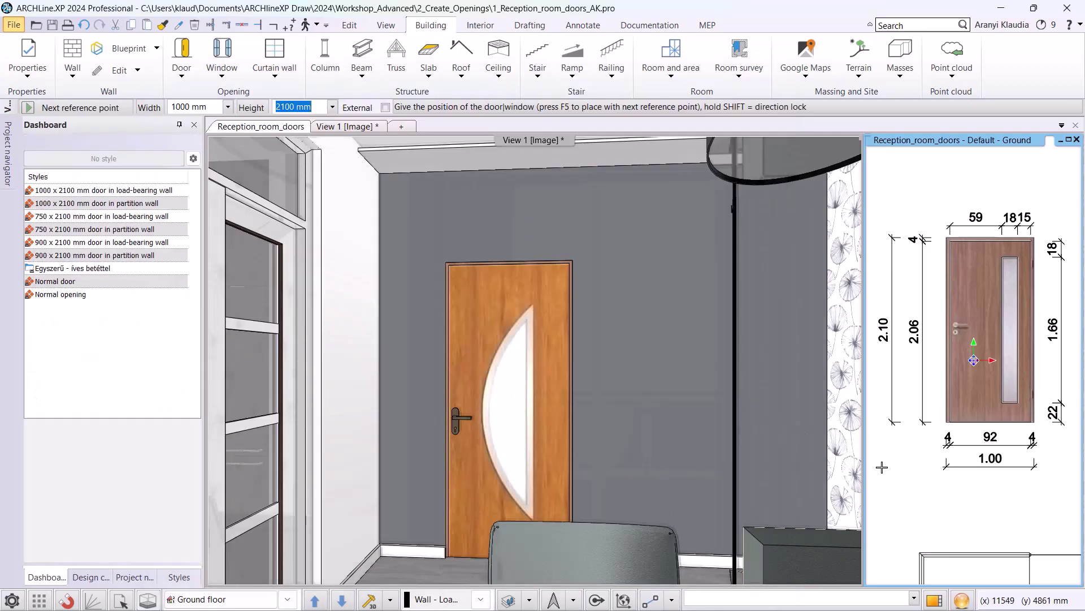
{"action": "key", "text": "Escape"}
Step: Make the floor plan the main view and delete the existing 900 mm wide door from the reception room's upper wall
{"action": "left_click", "coordinate": [934, 600]}
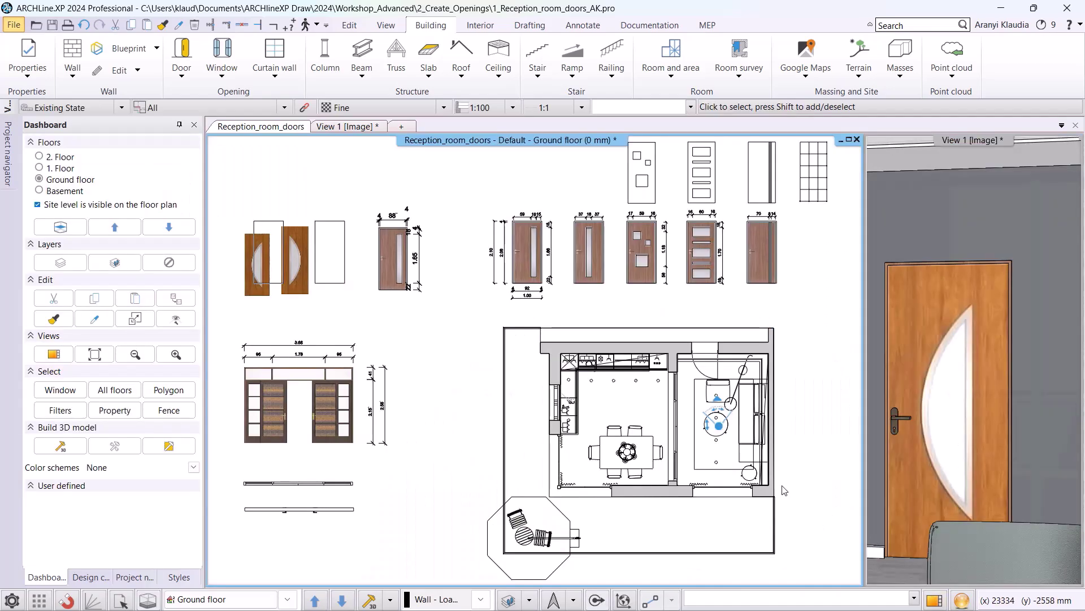
{"action": "scroll", "coordinate": [551, 369], "scroll_direction": "up", "scroll_amount": 4}
{"action": "left_click", "coordinate": [551, 369]}
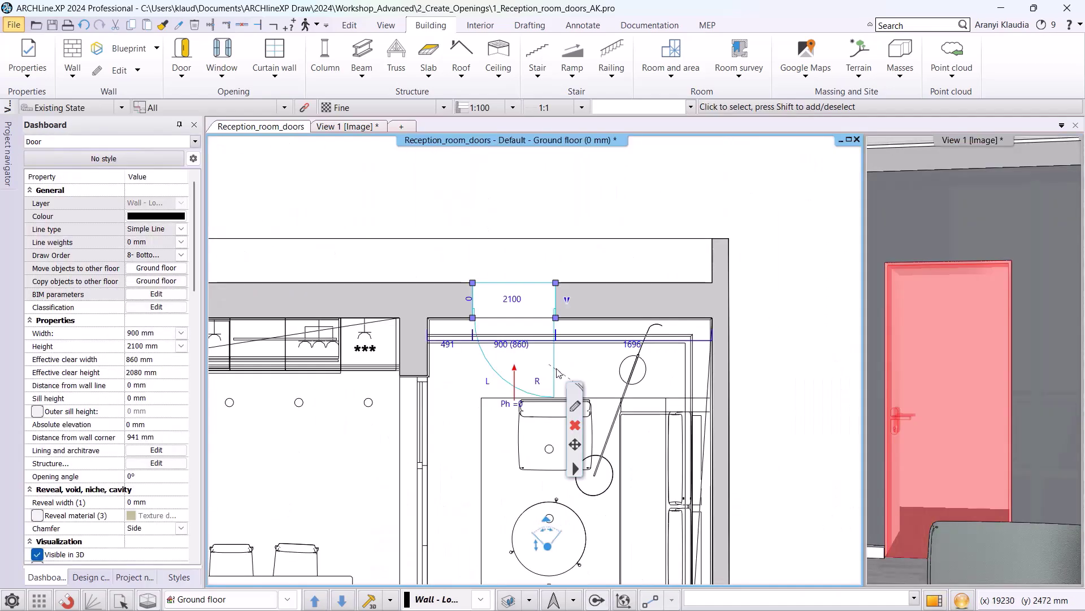
Step: Insert the Jafholz 11 door from the OUTDOOR Jafholz library into the room's upper wall, opening inward and hinged on the floor lamp side
{"action": "left_click", "coordinate": [91, 577]}
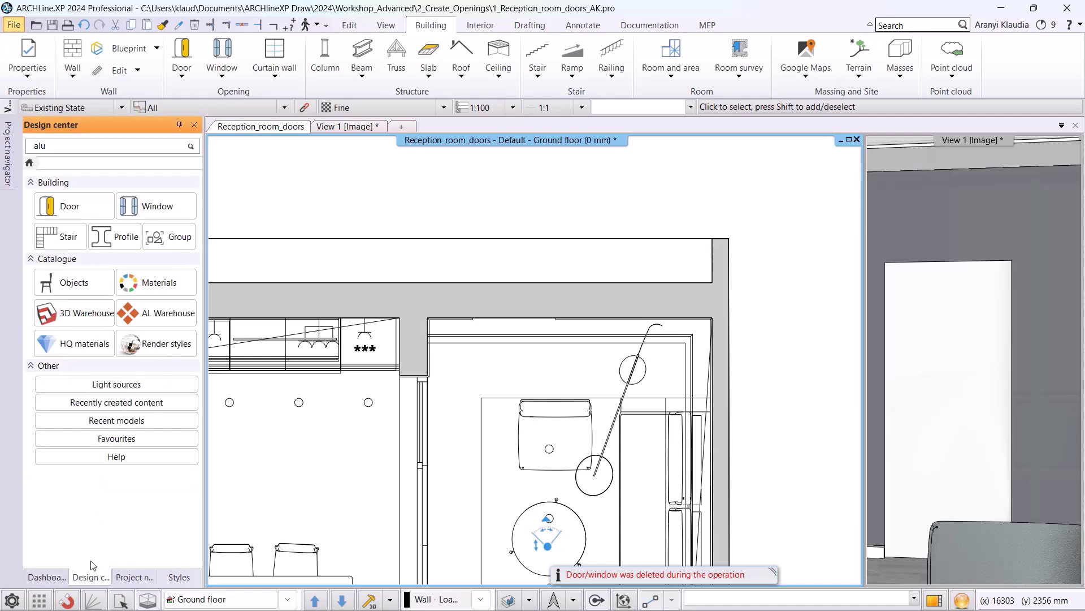
{"action": "left_click", "coordinate": [70, 206]}
{"action": "left_click", "coordinate": [77, 247]}
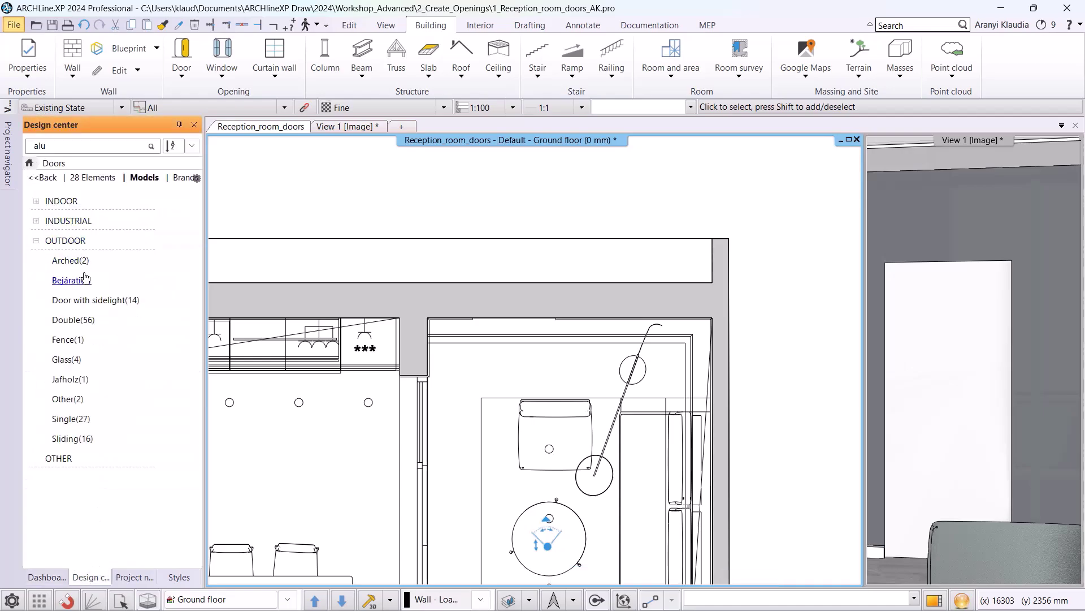
{"action": "left_click", "coordinate": [71, 379]}
{"action": "left_click_drag", "start_coordinate": [155, 218], "coordinate": [508, 306]}
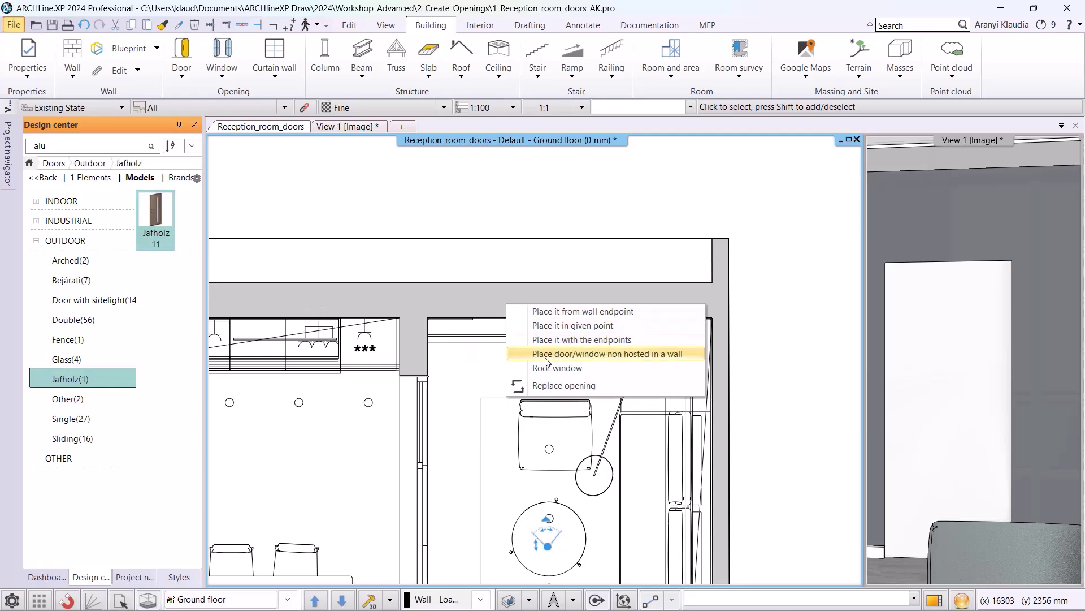
{"action": "left_click", "coordinate": [543, 310]}
{"action": "scroll", "coordinate": [509, 277], "scroll_direction": "up", "scroll_amount": 2}
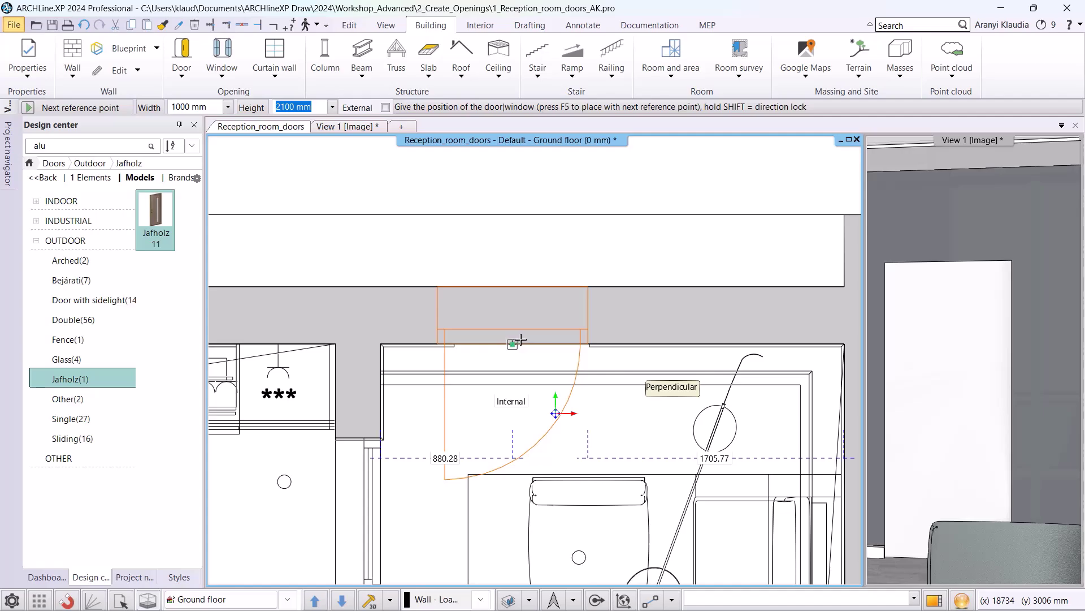
{"action": "left_click", "coordinate": [521, 340]}
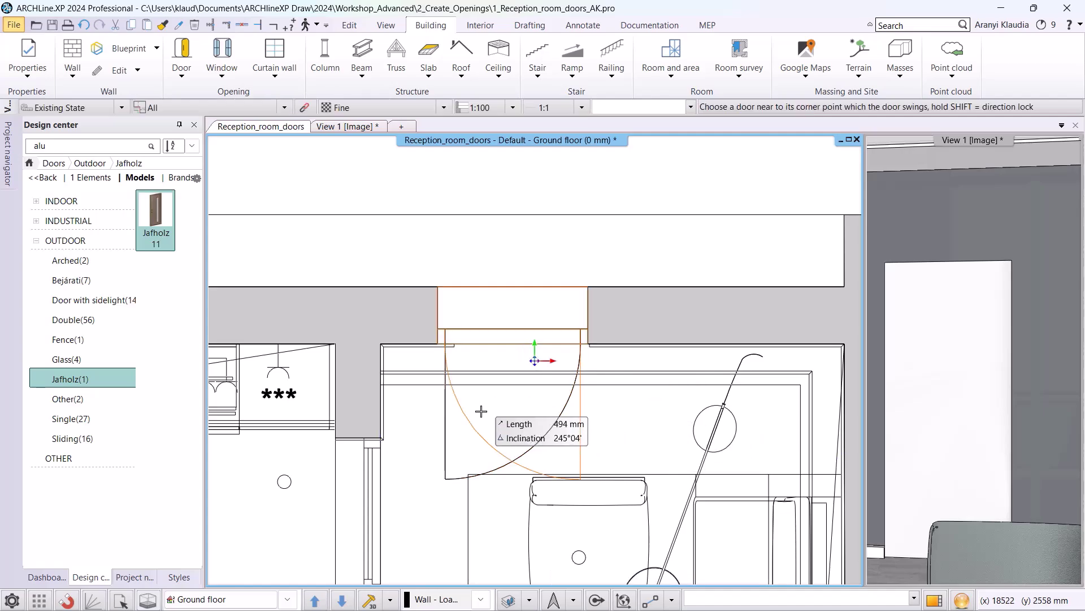
{"action": "left_click", "coordinate": [560, 418]}
{"action": "key", "text": "Escape"}
Step: Move the end node of the wall moulding beside the new door back to the near corner of the door opening
{"action": "left_click", "coordinate": [431, 346]}
{"action": "left_click", "coordinate": [454, 343]}
{"action": "left_click", "coordinate": [506, 358]}
{"action": "left_click", "coordinate": [438, 344]}
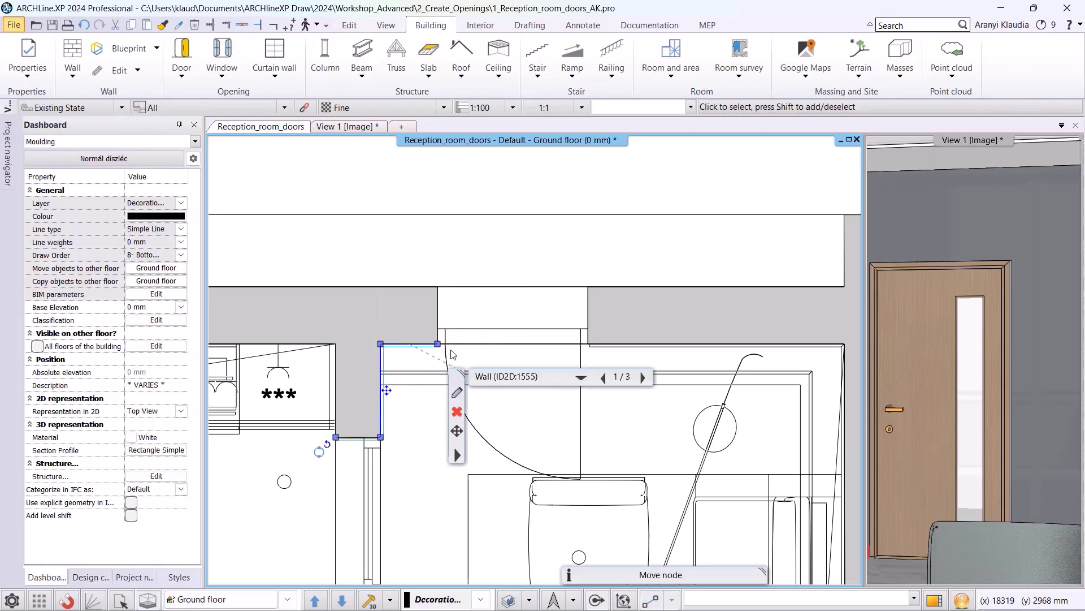
{"action": "key", "text": "Escape"}
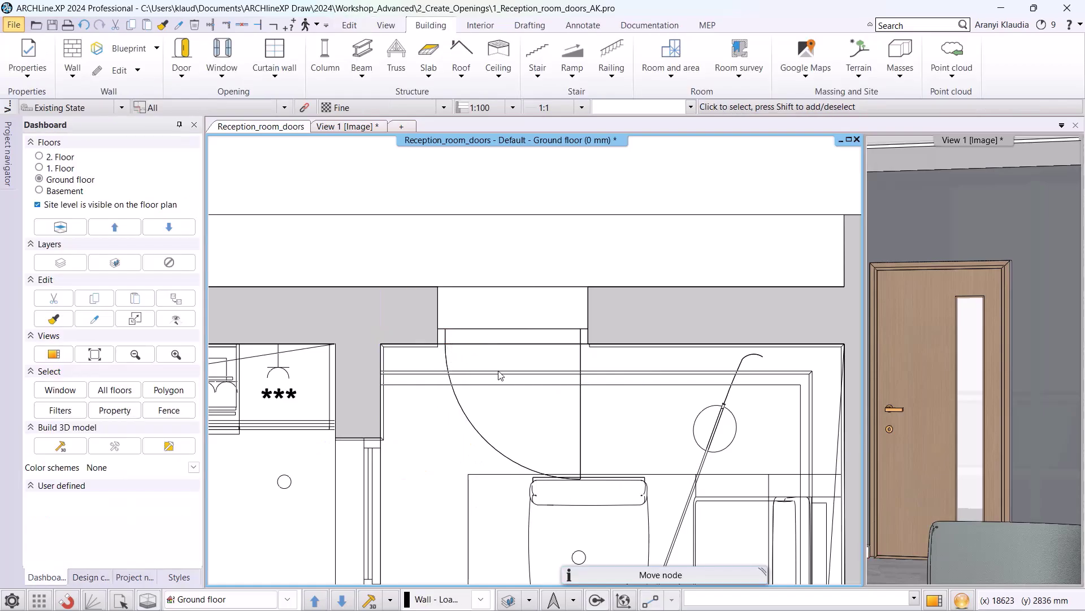
Step: Open the opening properties of the wooden door in the 3D view, keeping the 37-18-37 reference door in view in the floor plan
{"action": "left_click", "coordinate": [367, 128]}
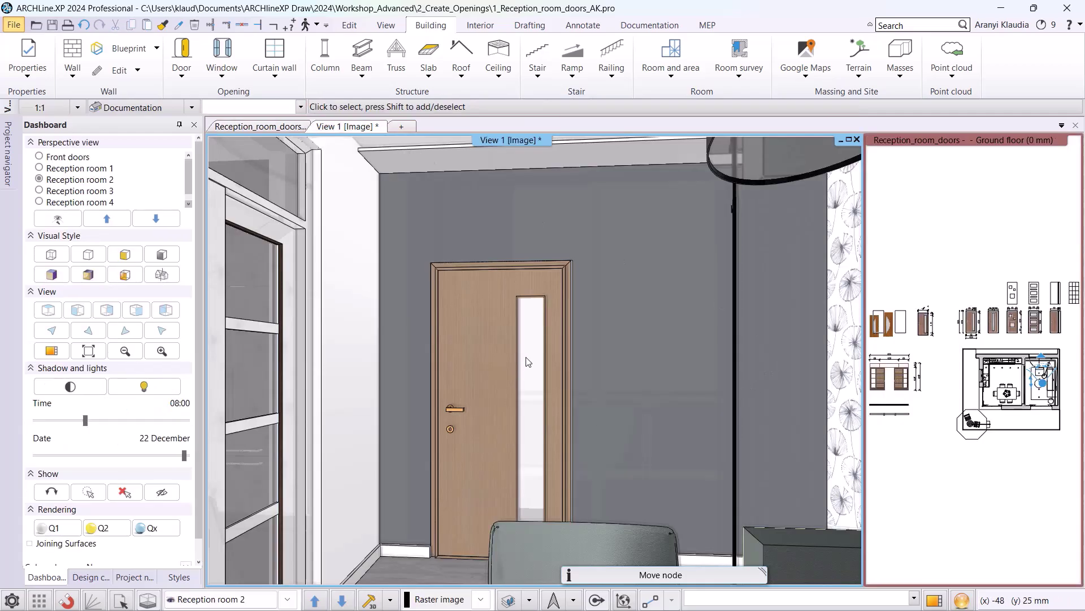
{"action": "left_click", "coordinate": [1000, 471]}
{"action": "scroll", "coordinate": [973, 361], "scroll_direction": "up", "scroll_amount": 5}
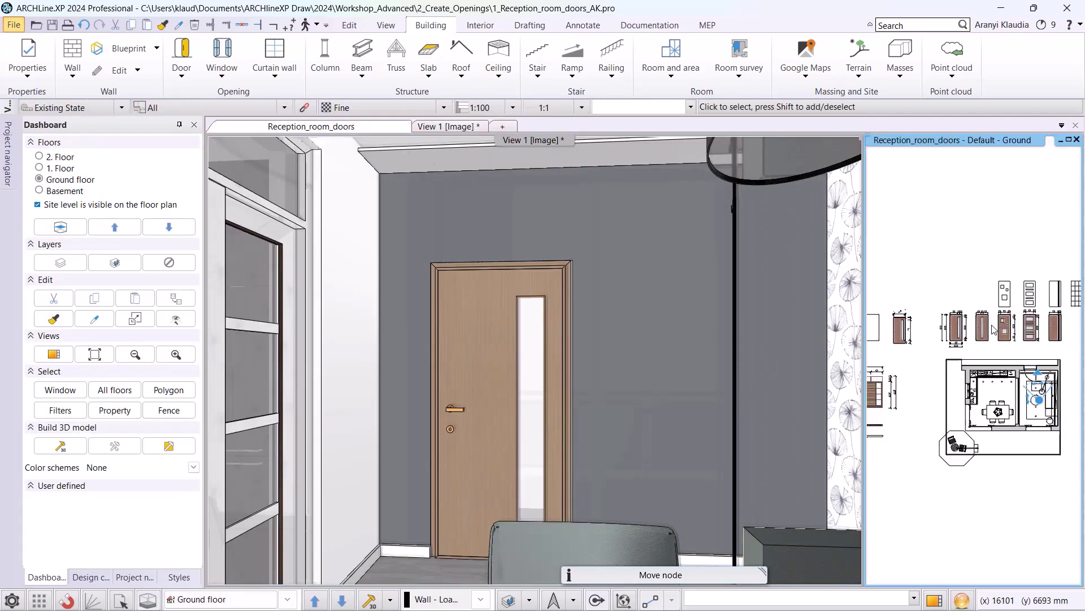
{"action": "scroll", "coordinate": [982, 361], "scroll_direction": "up", "scroll_amount": 5}
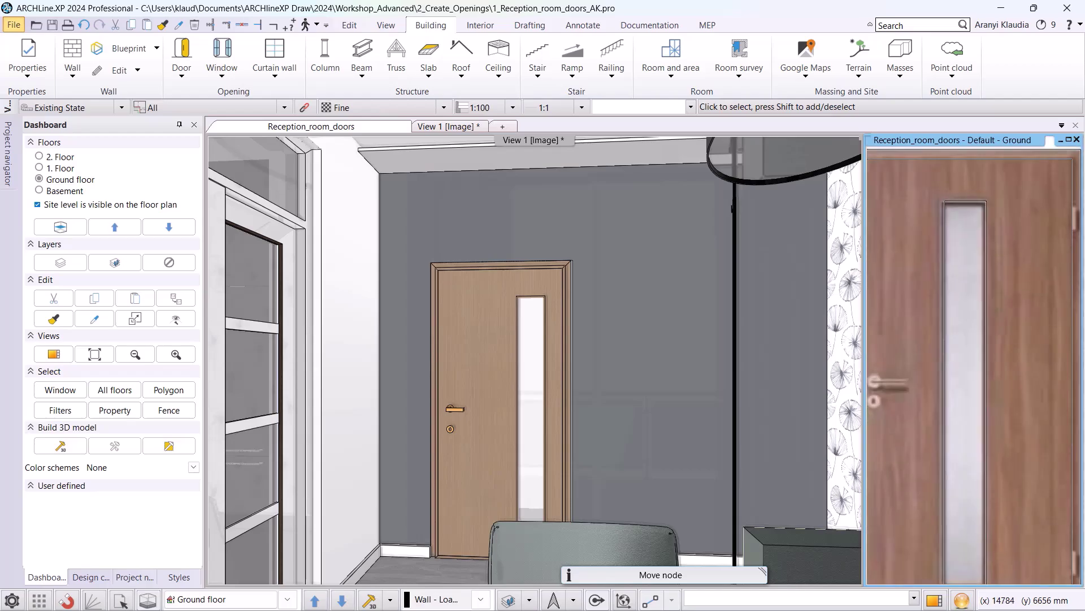
{"action": "left_click", "coordinate": [945, 339]}
{"action": "scroll", "coordinate": [949, 333], "scroll_direction": "down", "scroll_amount": 3}
{"action": "left_click", "coordinate": [1048, 208]}
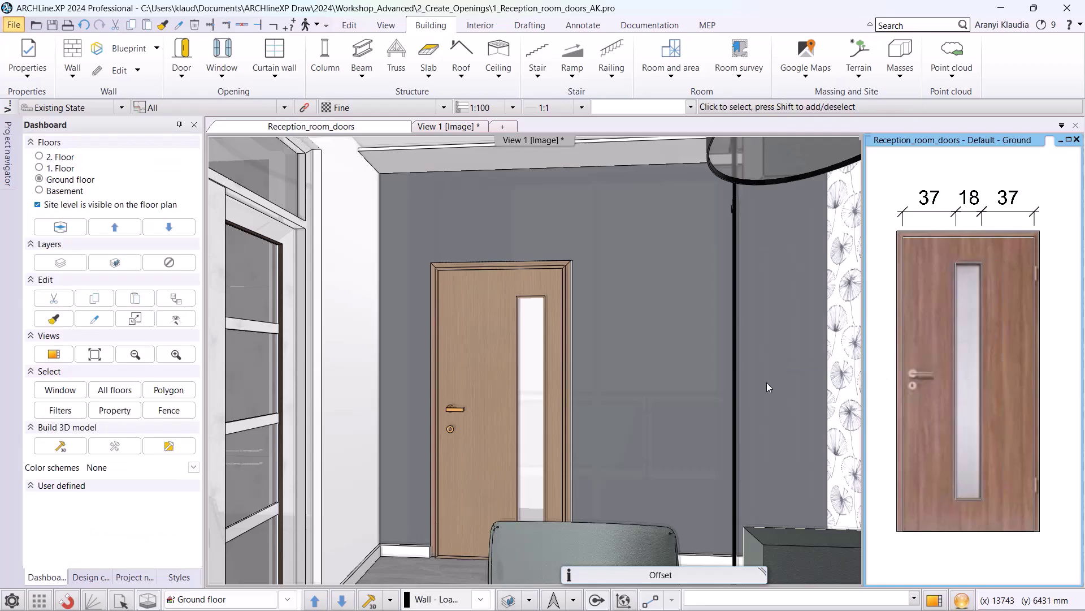
{"action": "left_click", "coordinate": [518, 384]}
{"action": "left_click", "coordinate": [499, 352]}
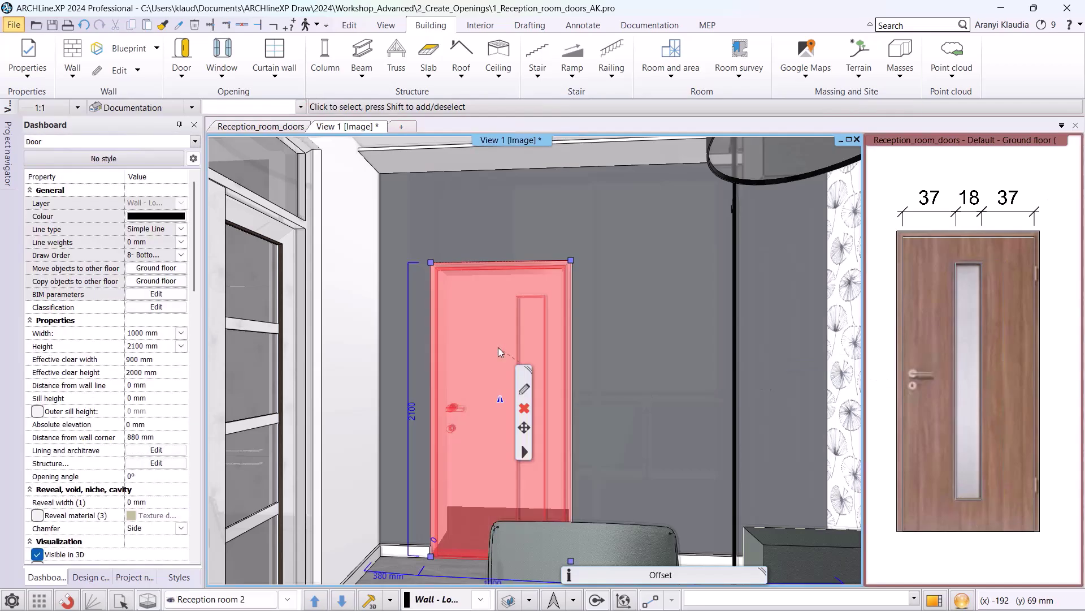
{"action": "right_click", "coordinate": [532, 444]}
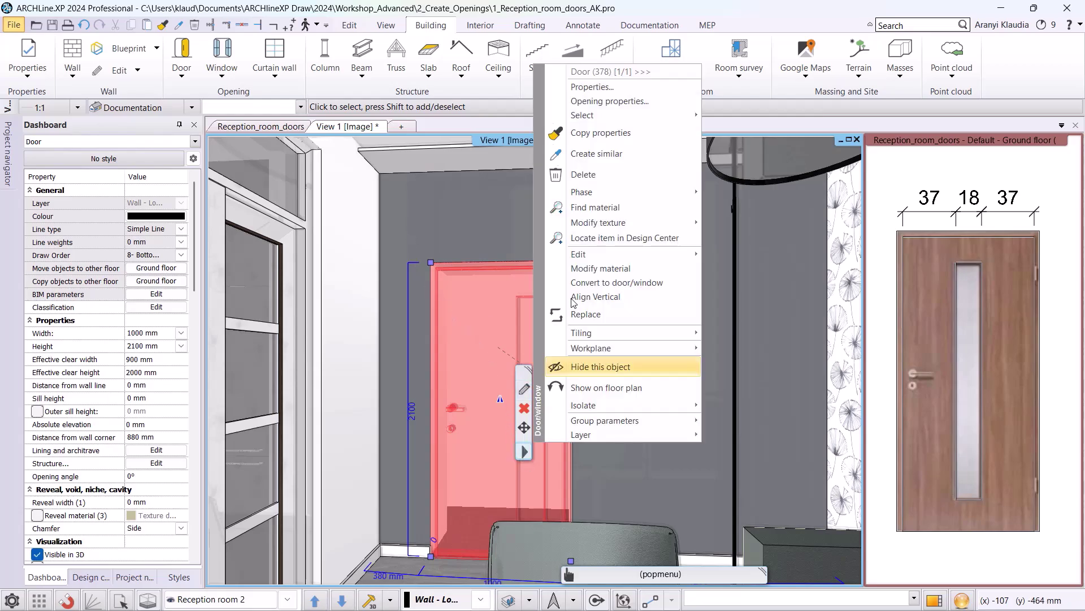
{"action": "left_click", "coordinate": [607, 101]}
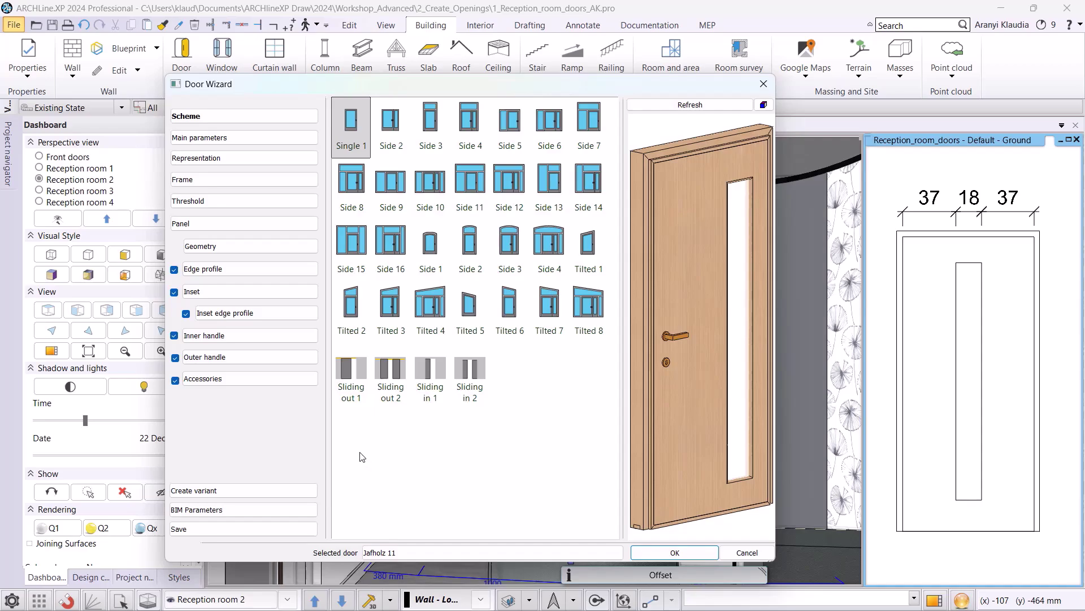
Step: Set the door inset's left and right side offsets to 370 mm each
{"action": "left_click", "coordinate": [225, 292]}
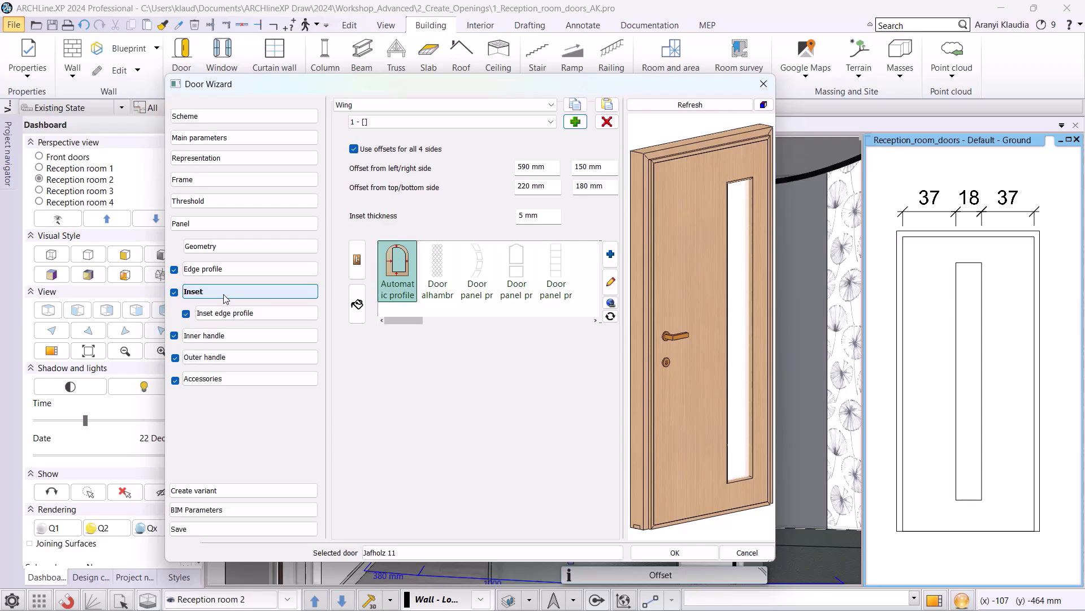
{"action": "key", "text": "Tab"}
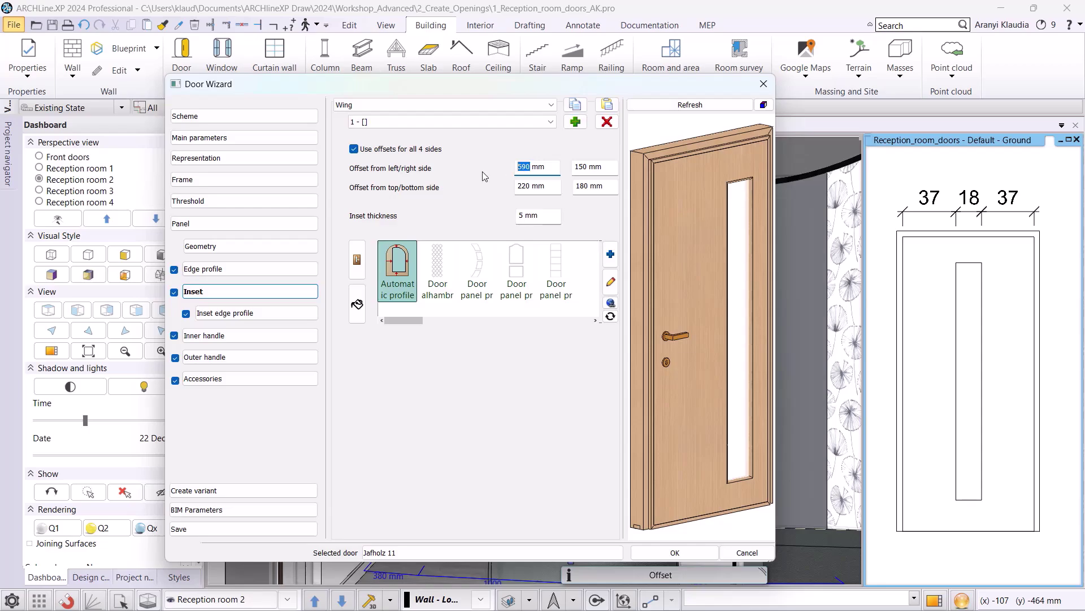
{"action": "type", "text": "370"}
{"action": "key", "text": "Tab"}
{"action": "type", "text": "370"}
{"action": "key", "text": "Return"}
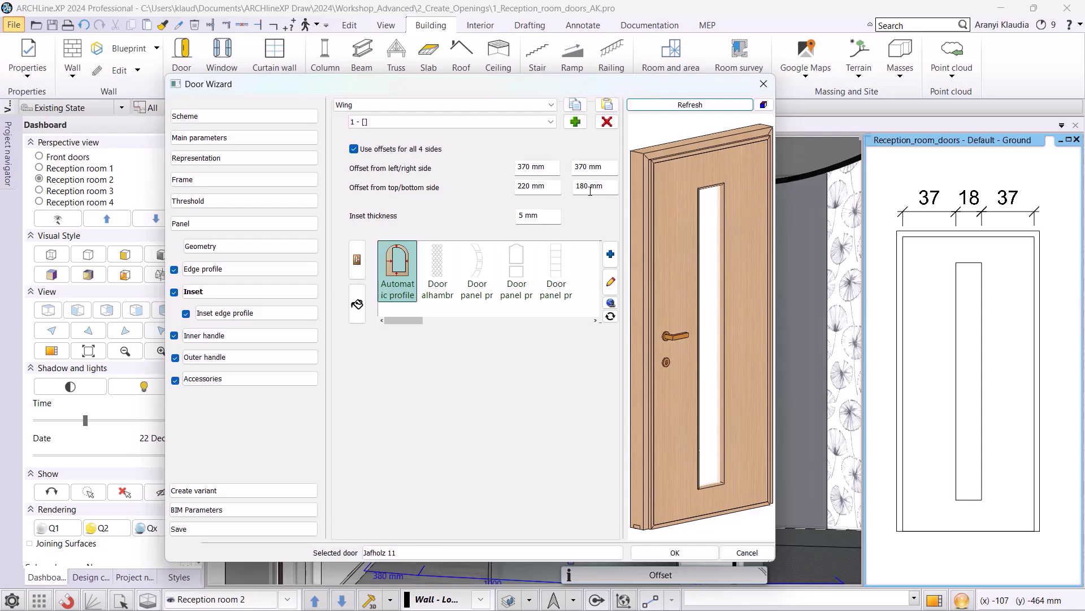
Step: Save the modified door to the library as Jafholz 12 and apply it to the opening
{"action": "left_click", "coordinate": [205, 534]}
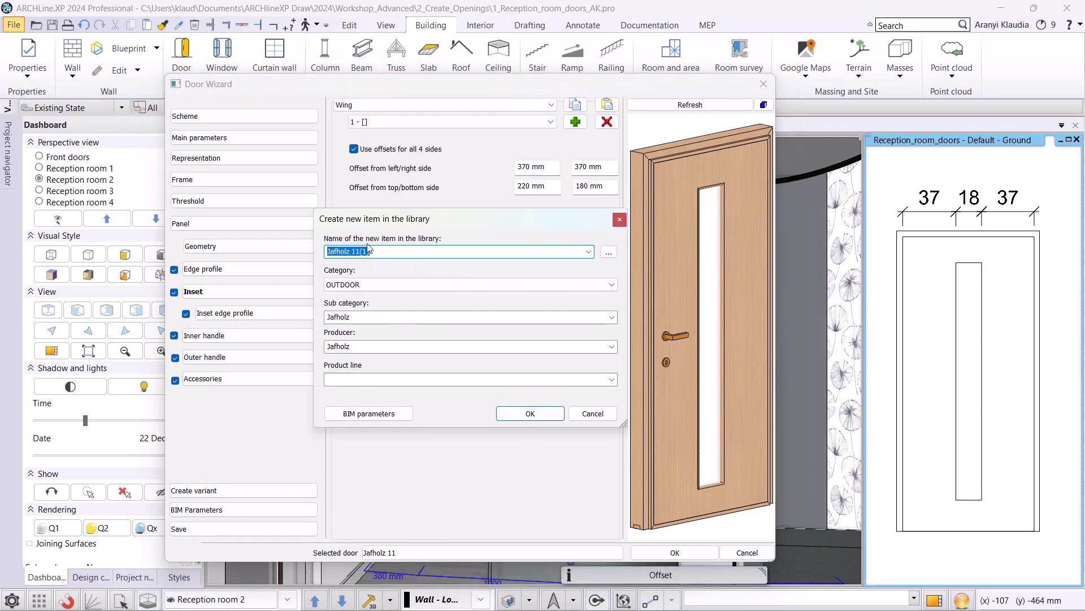
{"action": "left_click_drag", "start_coordinate": [375, 252], "coordinate": [356, 251]}
{"action": "key", "text": "BackSpace"}
{"action": "left_click", "coordinate": [517, 413]}
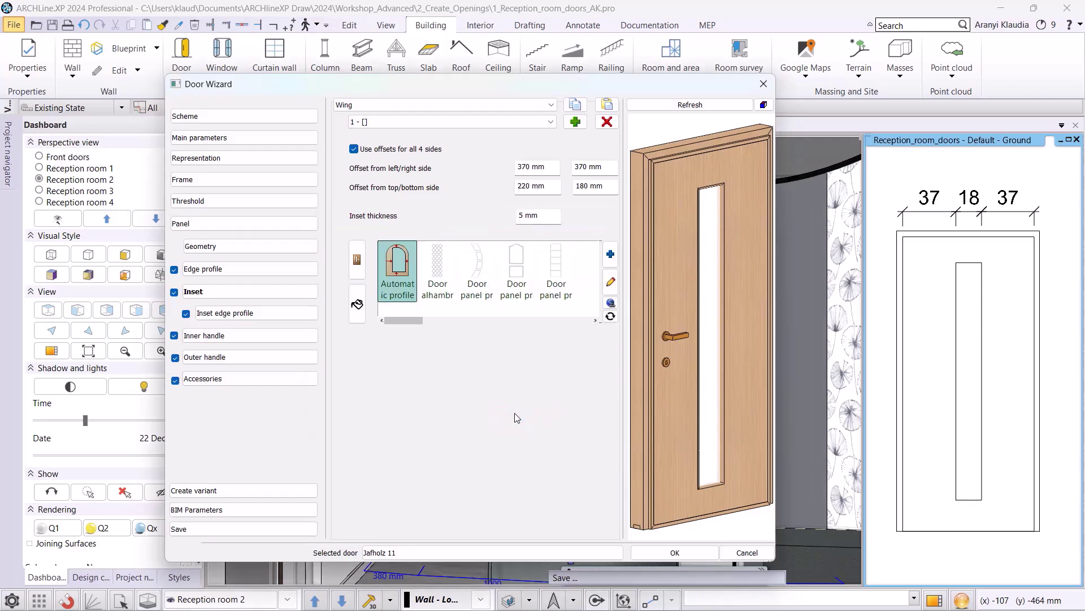
{"action": "left_click", "coordinate": [674, 553]}
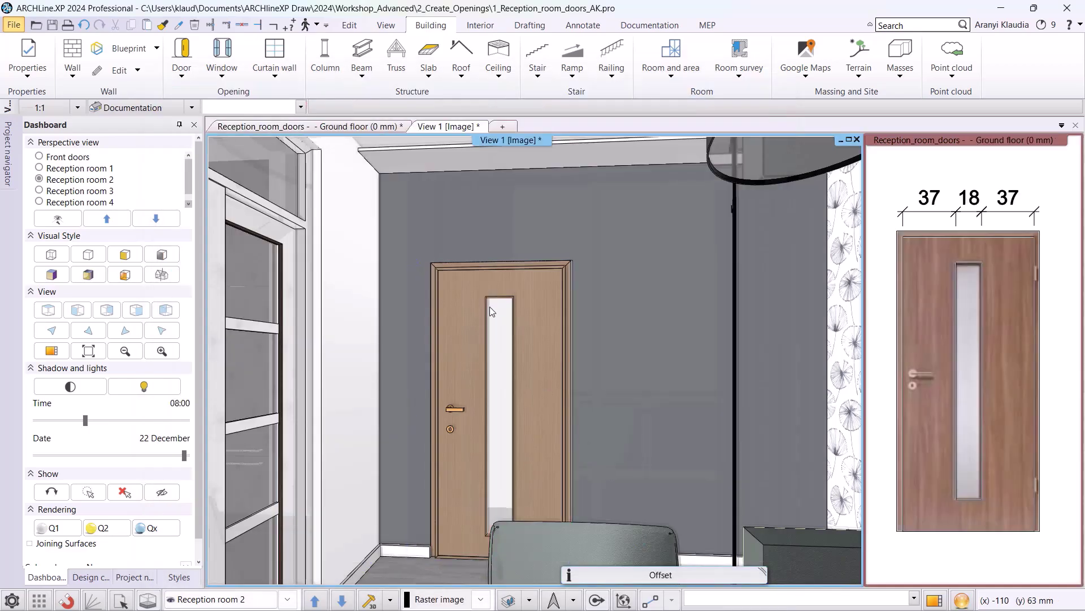
Step: Define a multiple profile from the three-square door drawing, taking the upper-left square as first closed loop with its upper-left corner as reference point
{"action": "left_click", "coordinate": [367, 126]}
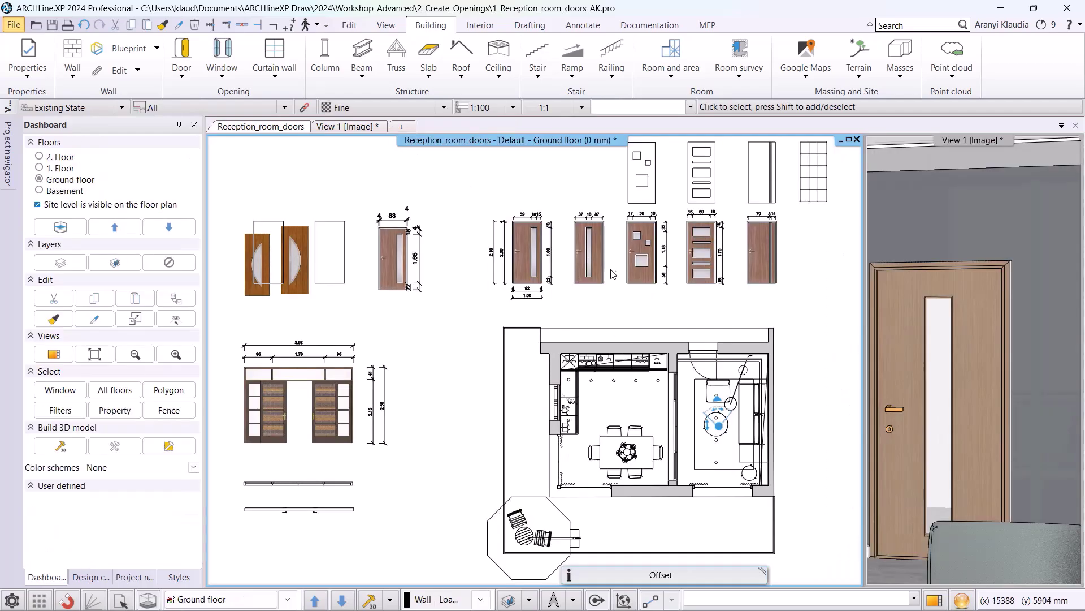
{"action": "scroll", "coordinate": [606, 283], "scroll_direction": "up", "scroll_amount": 5}
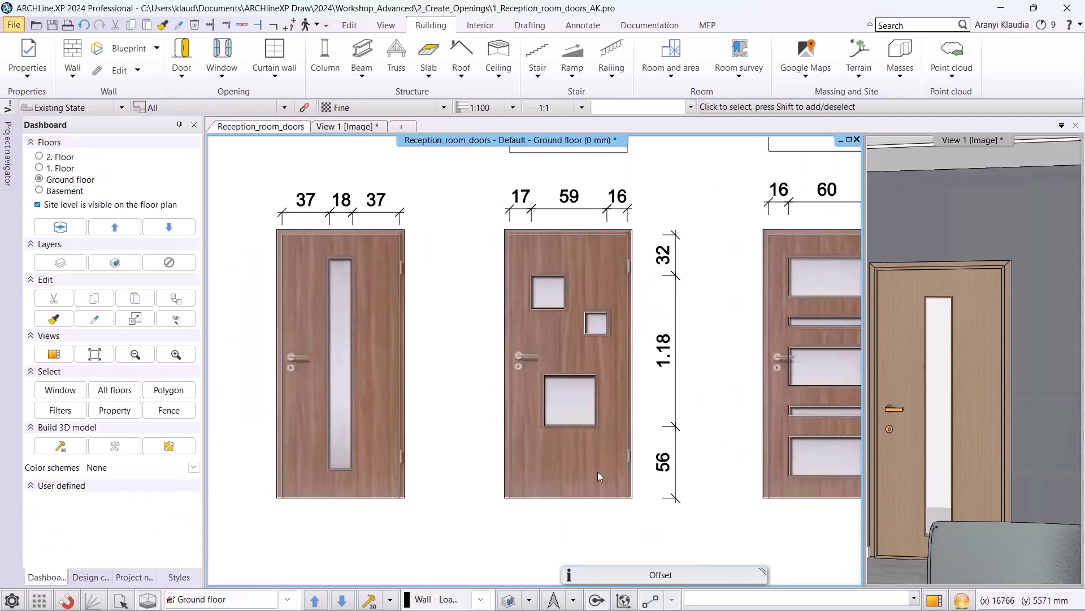
{"action": "middle_click_drag", "start_coordinate": [584, 136], "coordinate": [580, 442]}
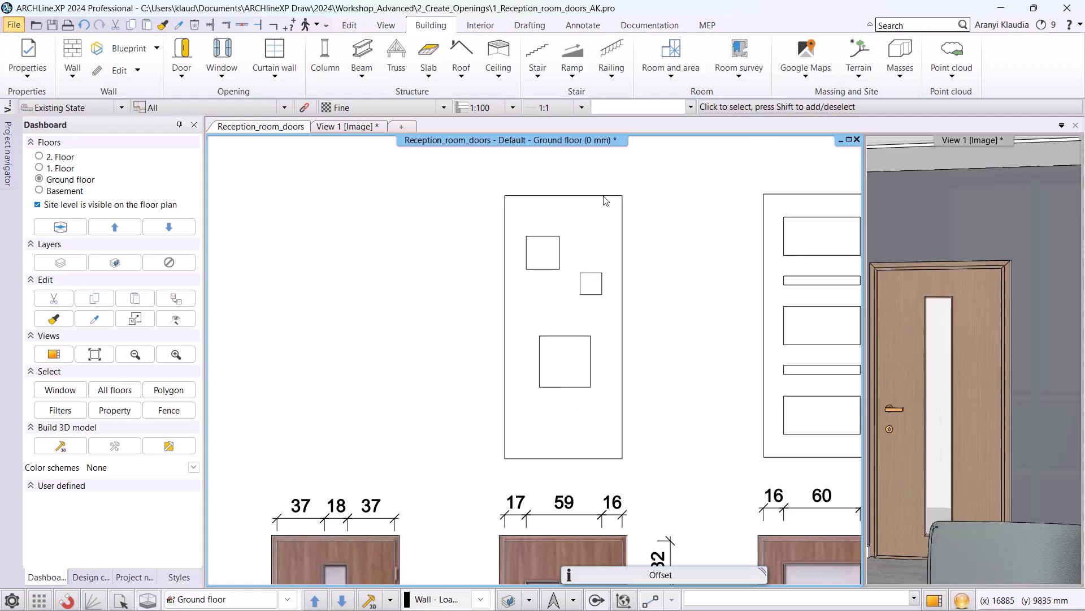
{"action": "left_click", "coordinate": [530, 26]}
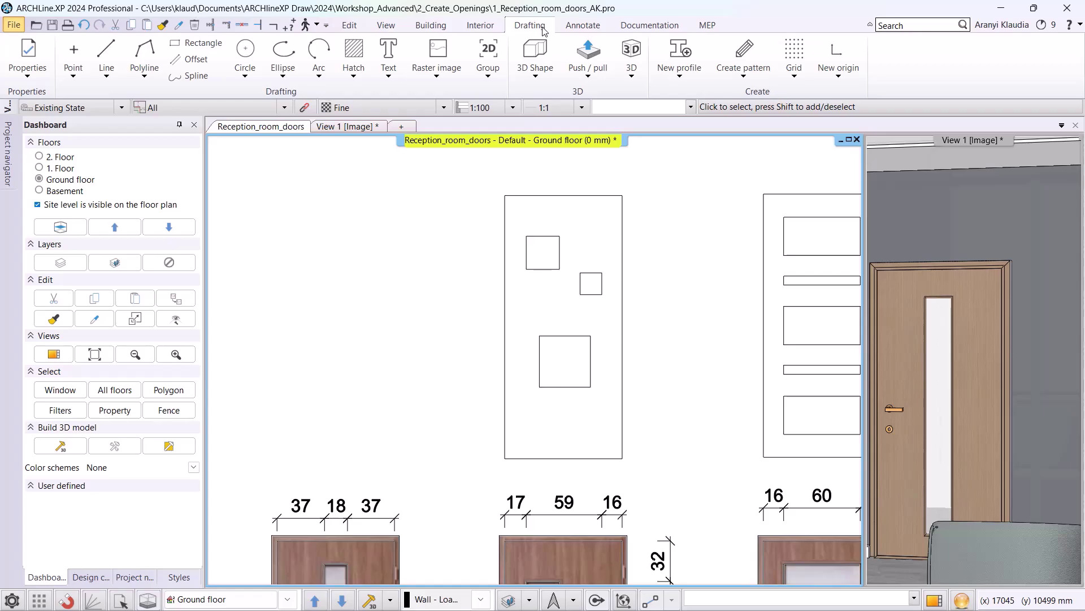
{"action": "left_click", "coordinate": [679, 78]}
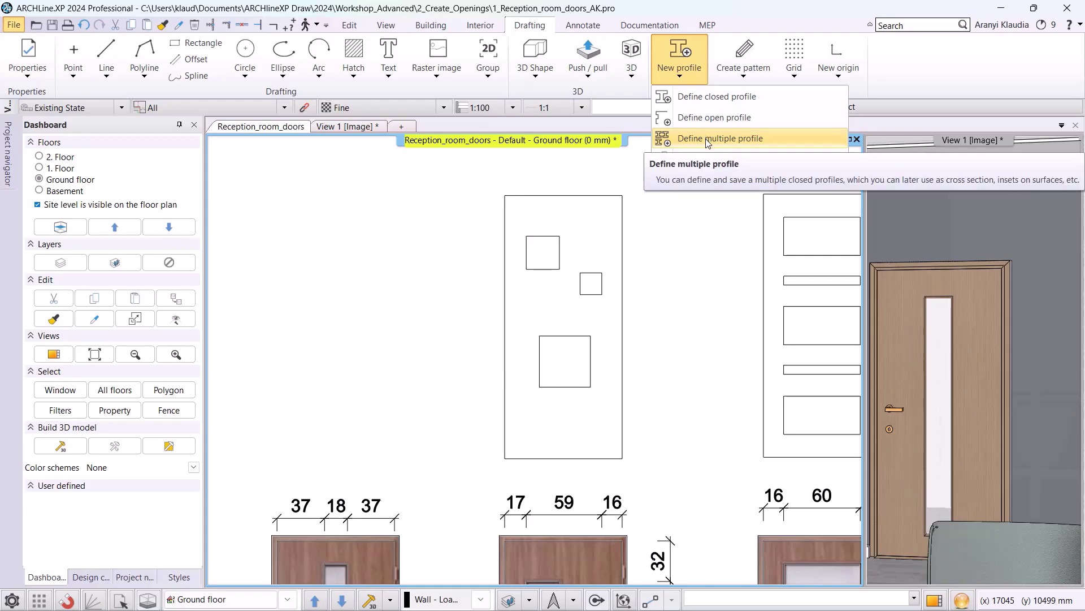
{"action": "left_click", "coordinate": [706, 137]}
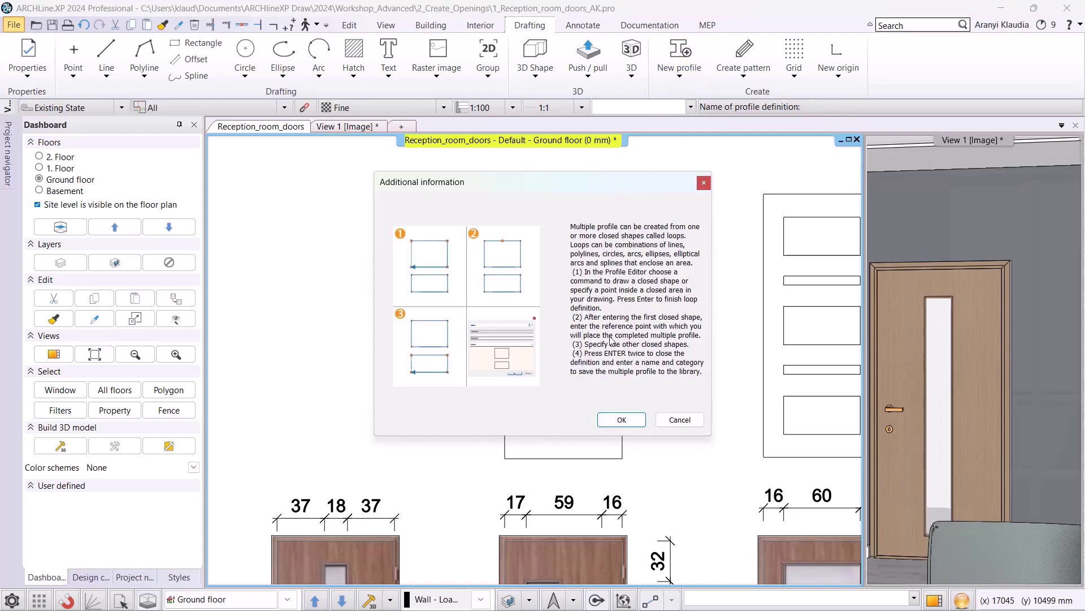
{"action": "left_click", "coordinate": [615, 423]}
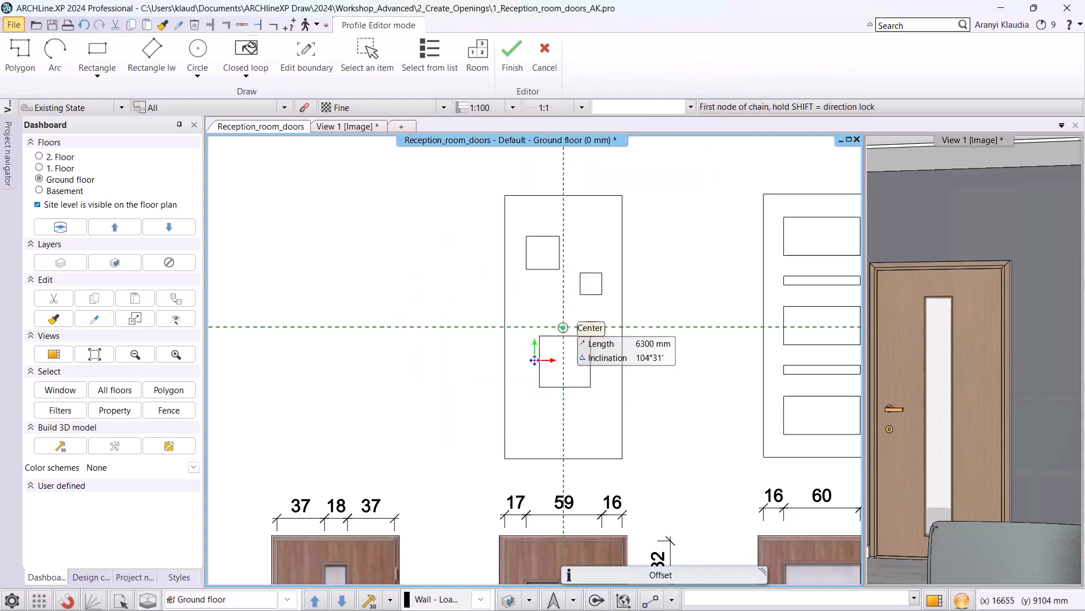
{"action": "left_click", "coordinate": [246, 76]}
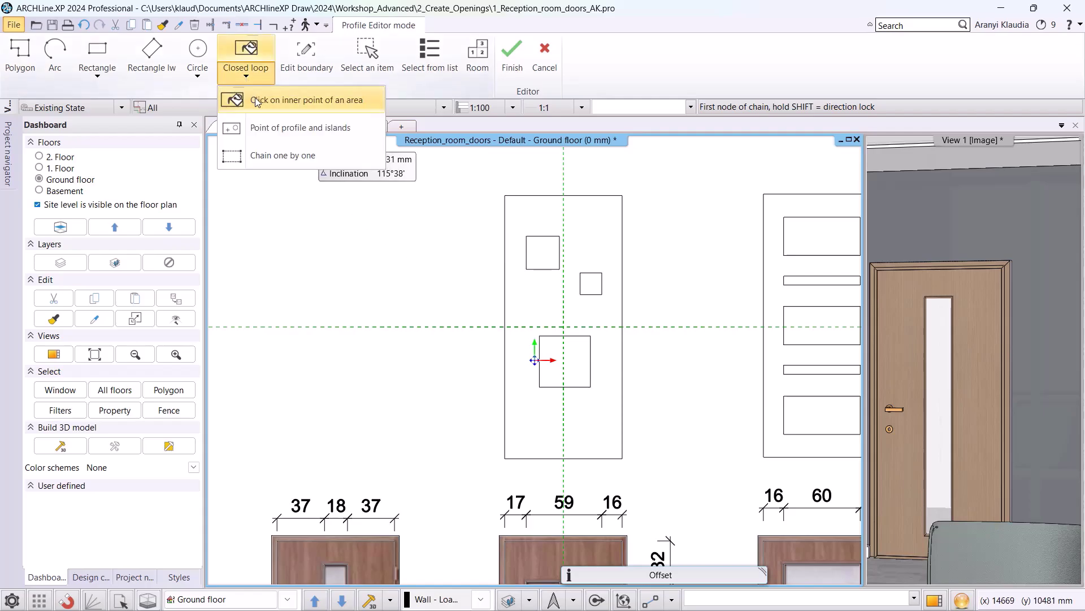
{"action": "left_click", "coordinate": [255, 100]}
{"action": "left_click", "coordinate": [543, 252]}
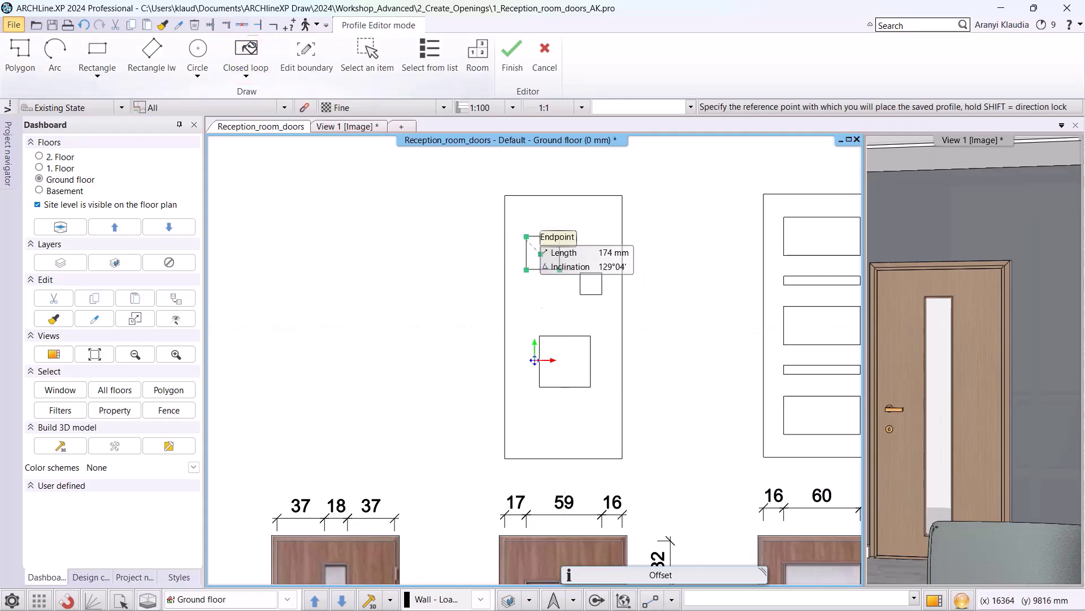
{"action": "left_click", "coordinate": [537, 329]}
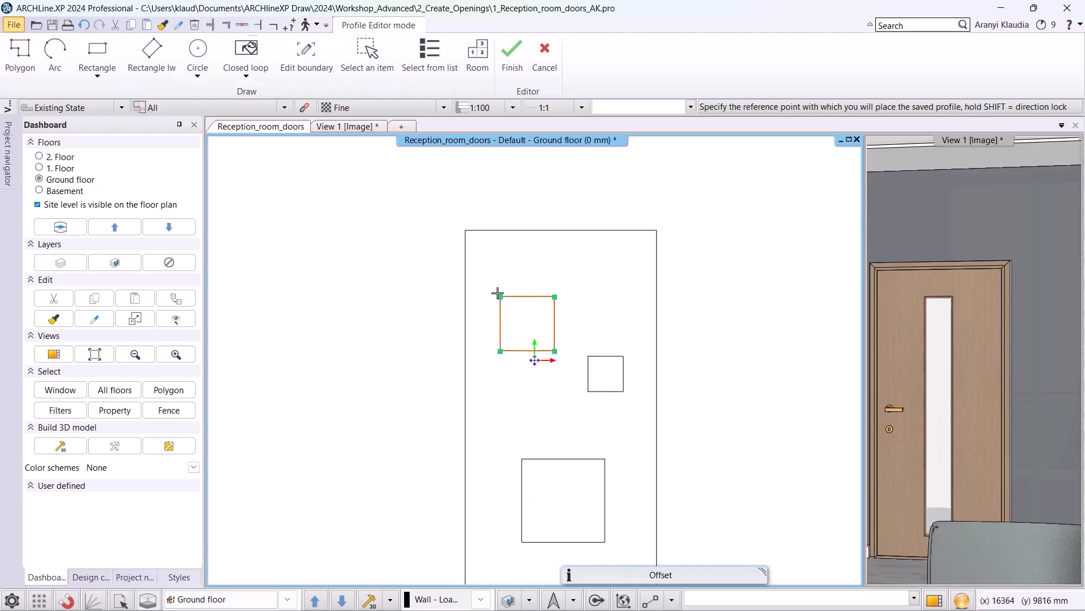
Step: Add the small square and the large lower square as further closed loops and finish the multiple profile
{"action": "left_click", "coordinate": [246, 76]}
{"action": "left_click", "coordinate": [260, 99]}
{"action": "left_click", "coordinate": [602, 367]}
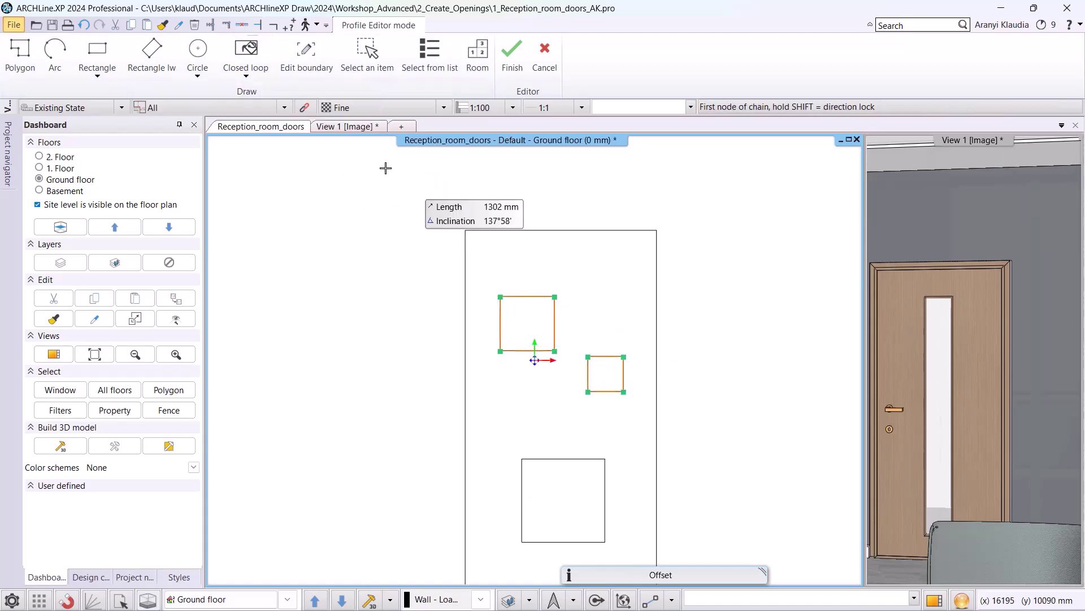
{"action": "left_click", "coordinate": [262, 79]}
{"action": "left_click", "coordinate": [260, 99]}
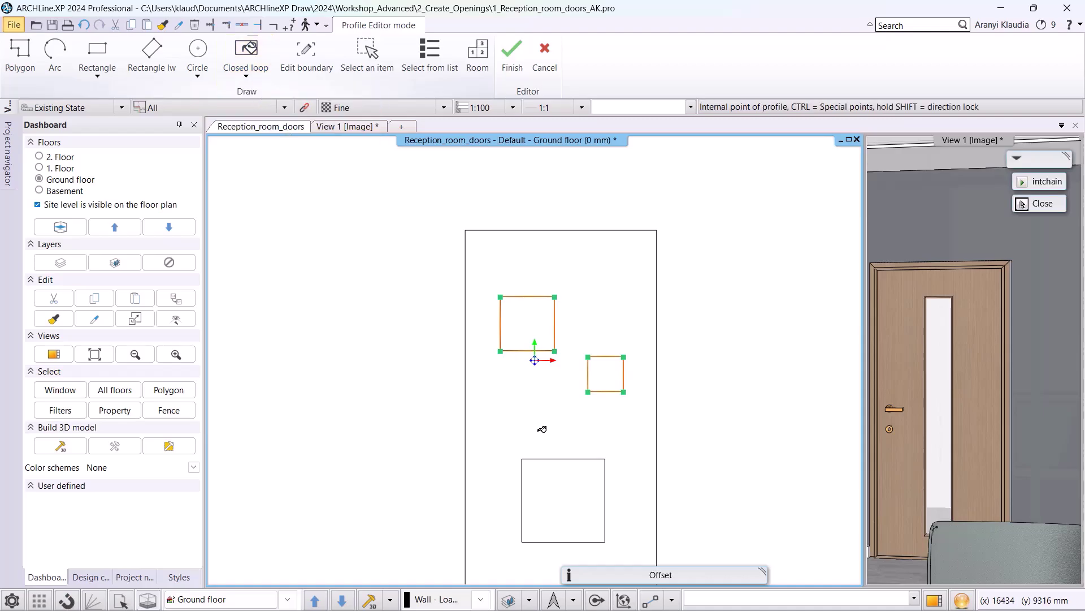
{"action": "left_click", "coordinate": [554, 482]}
{"action": "key", "text": "Return"}
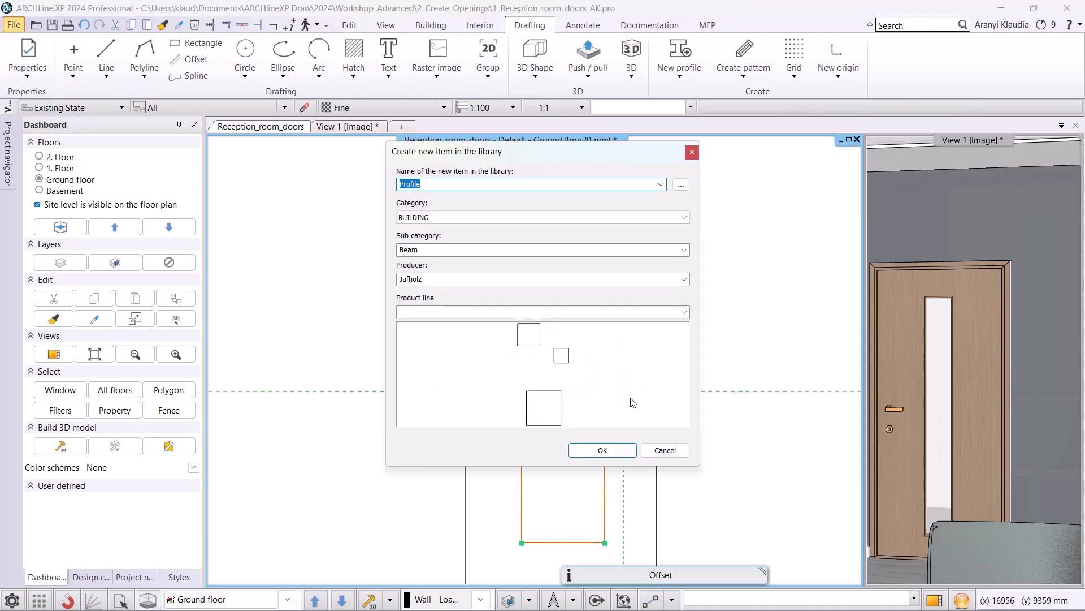
Step: Save the profile to the library as Jafholz profile 13 in category DOOR AND WINDOW, sub category Other
{"action": "type", "text": "Jafholz profile 13"}
{"action": "left_click", "coordinate": [589, 219]}
{"action": "left_click", "coordinate": [683, 248]}
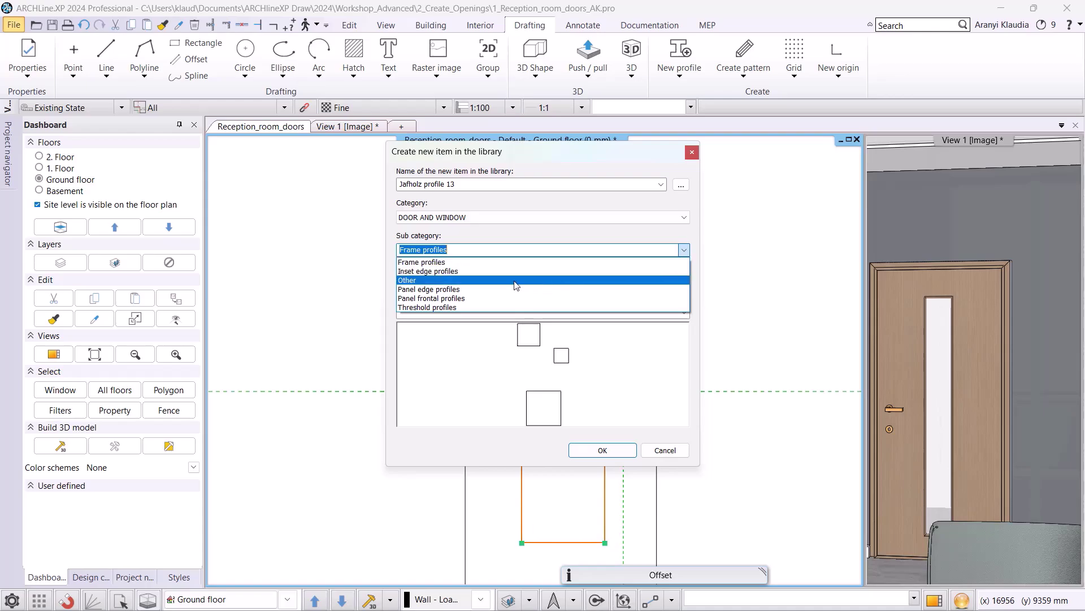
{"action": "left_click", "coordinate": [515, 282]}
{"action": "left_click", "coordinate": [608, 455]}
Step: Open the opening properties of the door in the 3D view, keeping the three-square reference door in view in the floor plan
{"action": "scroll", "coordinate": [686, 390], "scroll_direction": "down", "scroll_amount": 6}
{"action": "middle_click_drag", "start_coordinate": [565, 561], "coordinate": [594, 347]}
{"action": "scroll", "coordinate": [548, 440], "scroll_direction": "up", "scroll_amount": 3}
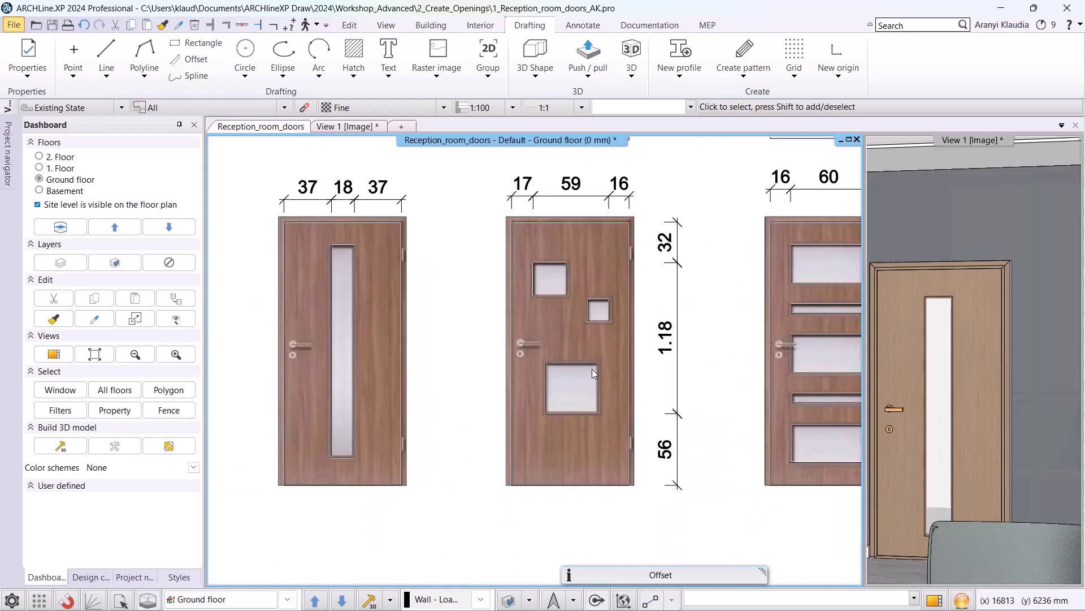
{"action": "scroll", "coordinate": [594, 363], "scroll_direction": "up", "scroll_amount": 2}
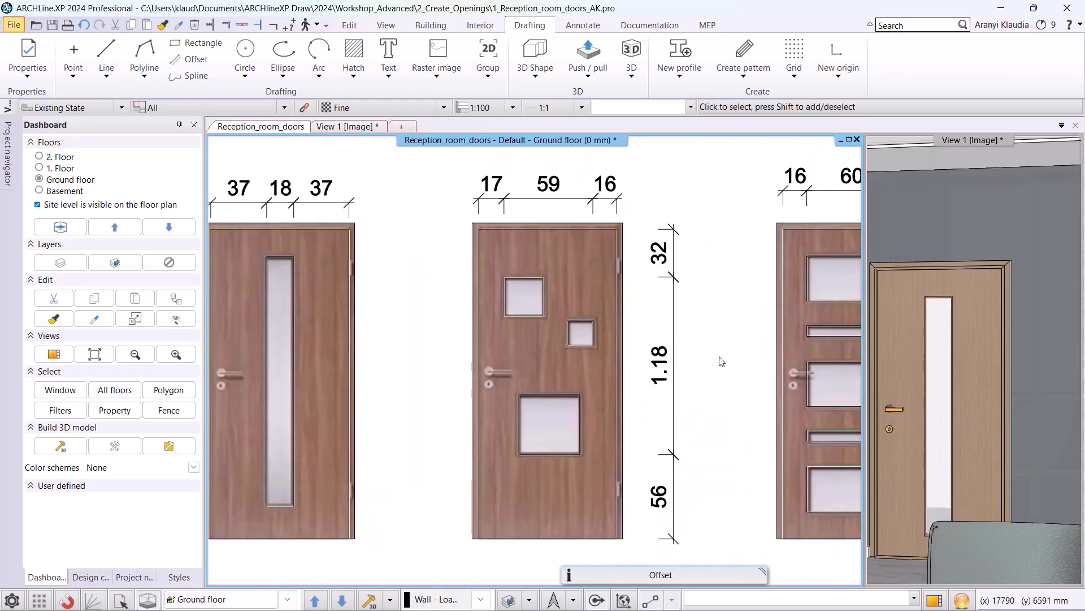
{"action": "left_click", "coordinate": [1015, 362]}
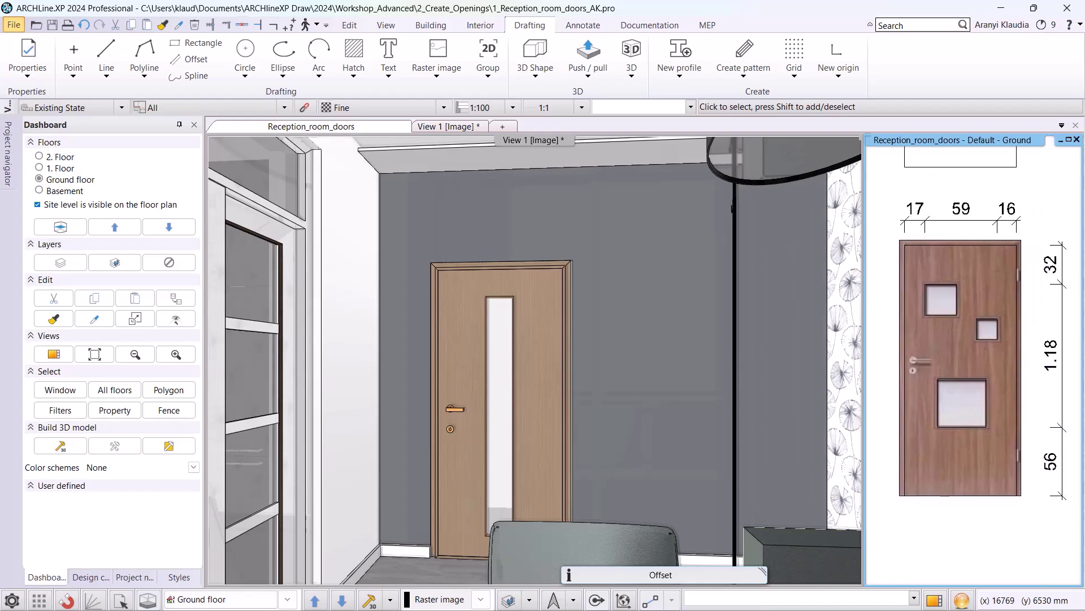
{"action": "left_click", "coordinate": [524, 369]}
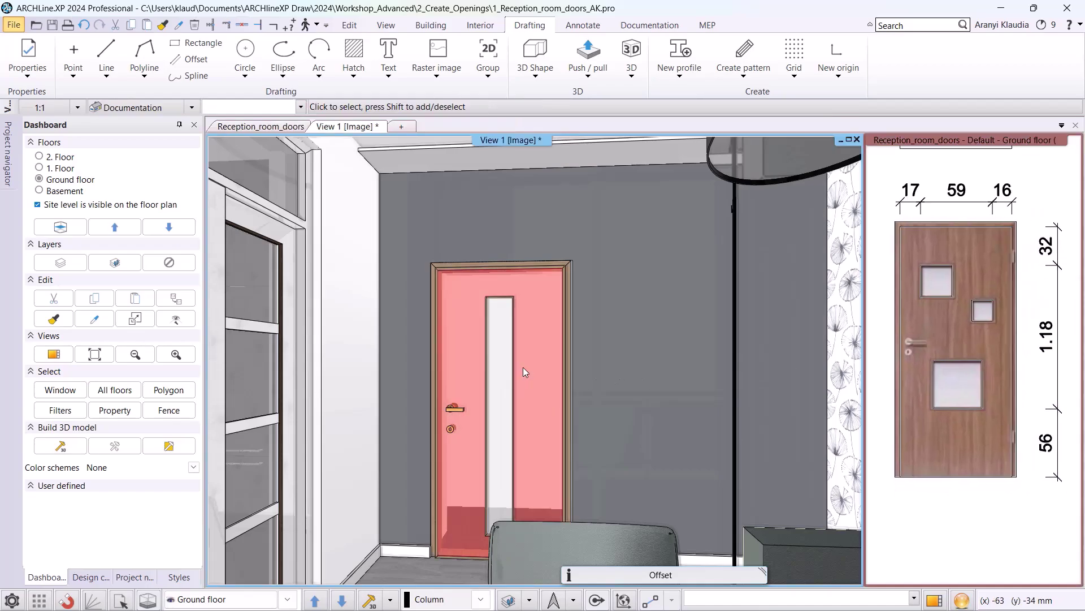
{"action": "right_click", "coordinate": [523, 367]}
{"action": "left_click", "coordinate": [565, 39]}
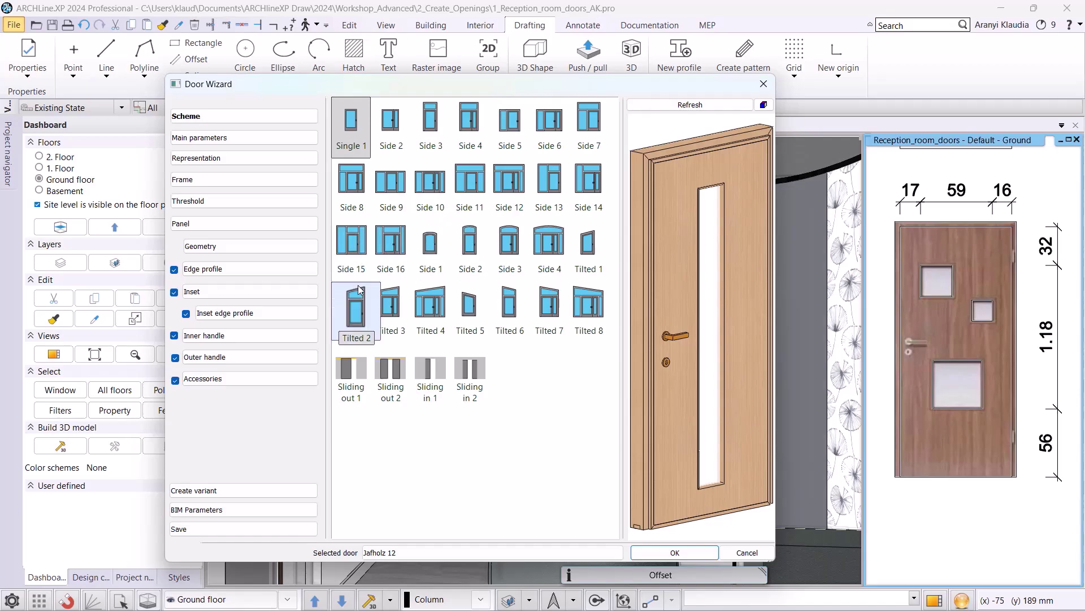
Step: Search the profile library for jafholz and assign Jafholz profile 13 as the door's inset profile
{"action": "left_click", "coordinate": [210, 291]}
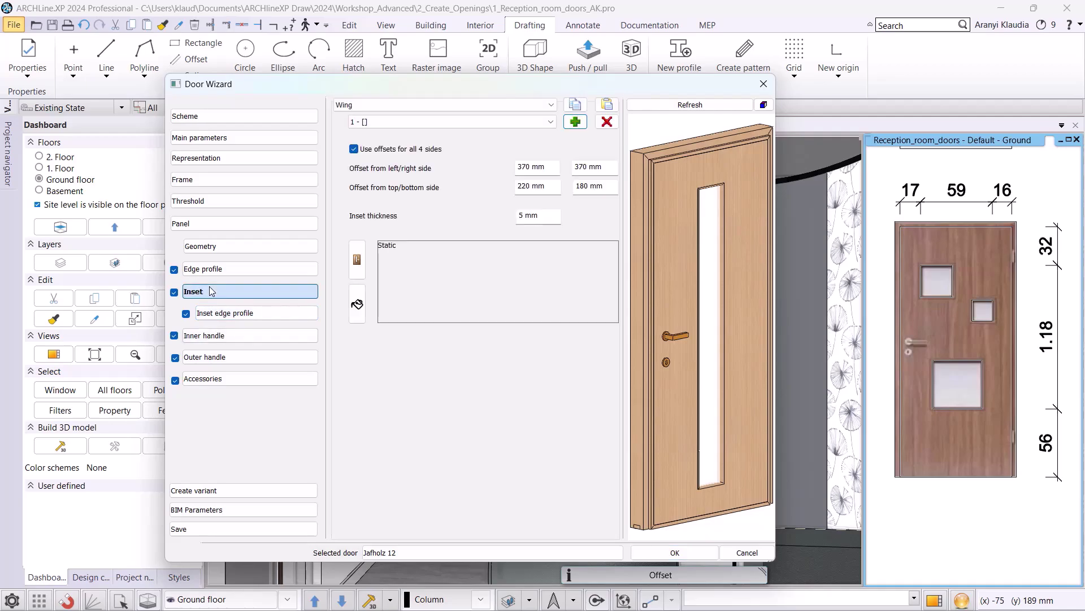
{"action": "left_click", "coordinate": [609, 254]}
{"action": "left_click", "coordinate": [387, 160]}
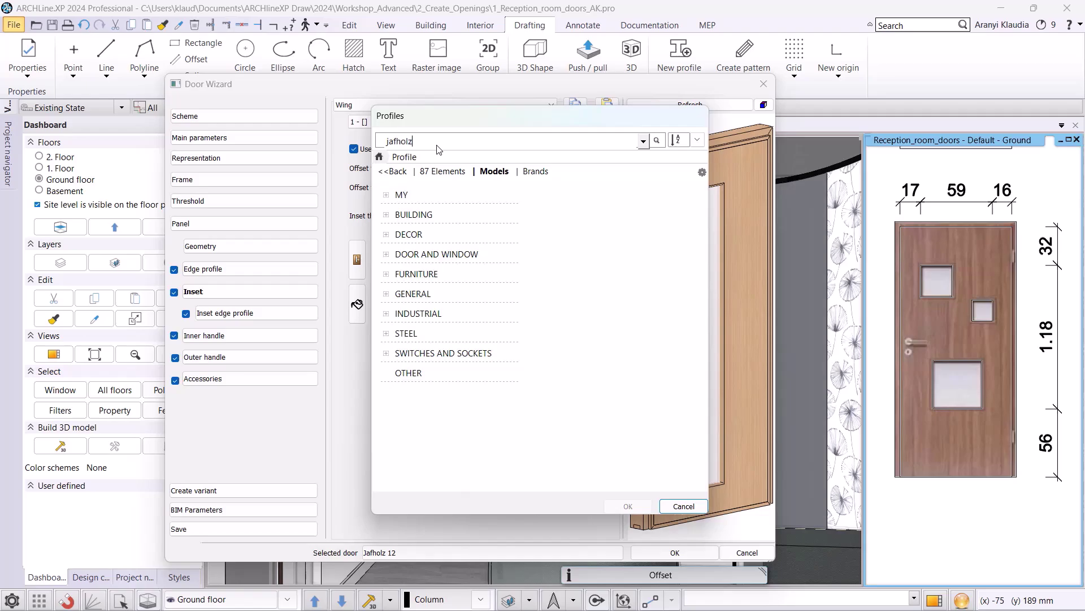
{"action": "key", "text": "Return"}
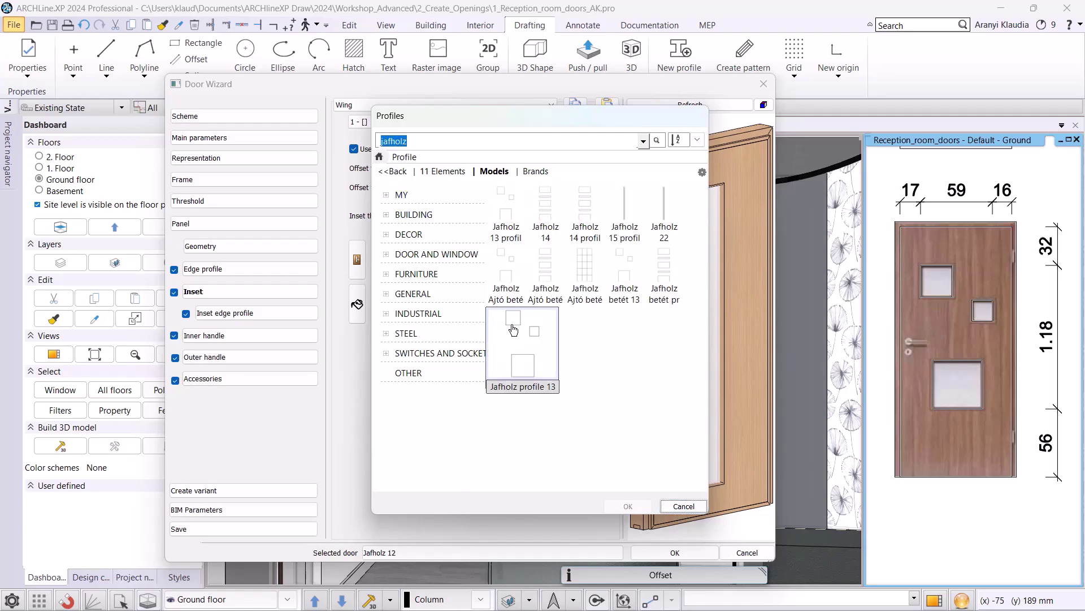
{"action": "left_click", "coordinate": [512, 330]}
{"action": "left_click", "coordinate": [627, 506]}
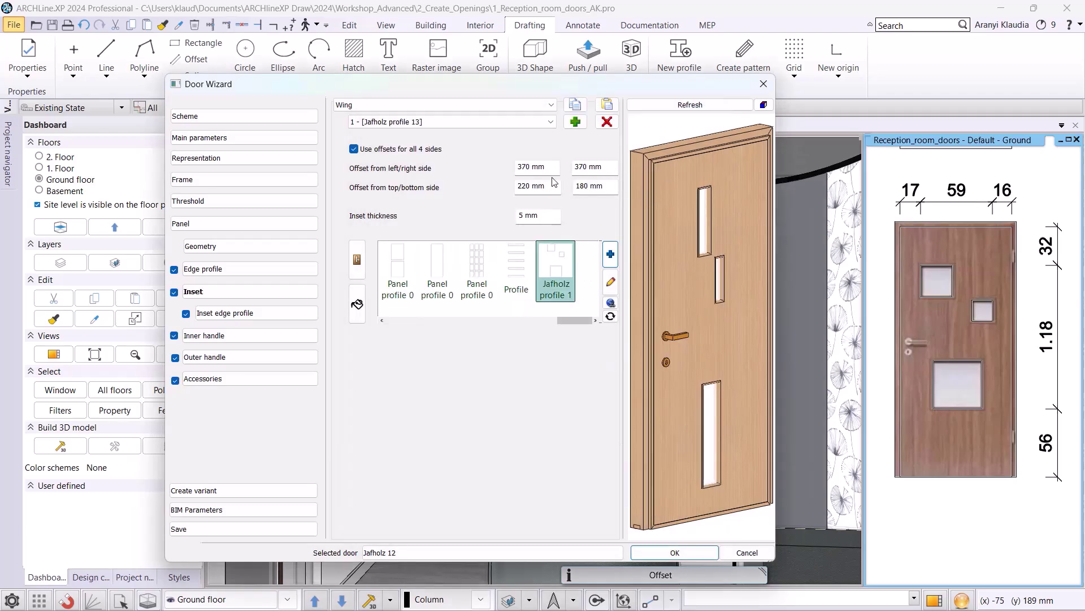
Step: Set the inset's left offset to 170 mm and right offset to 160 mm, and refresh the door preview
{"action": "left_click_drag", "start_coordinate": [533, 164], "coordinate": [513, 164]}
{"action": "type", "text": "170"}
{"action": "left_click_drag", "start_coordinate": [589, 166], "coordinate": [573, 167]}
{"action": "type", "text": "16"}
{"action": "left_click", "coordinate": [678, 106]}
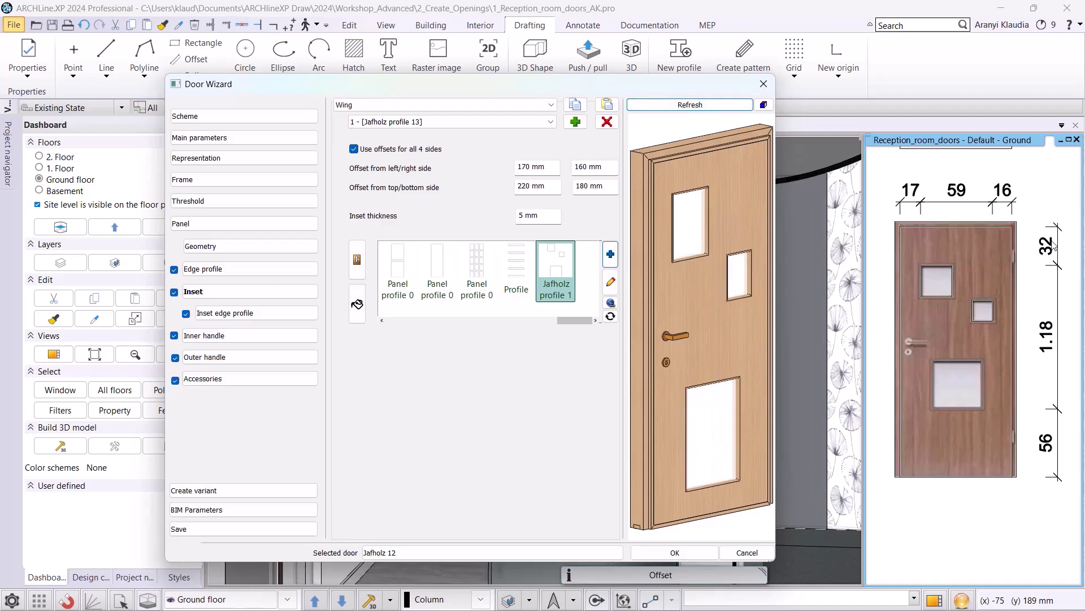
Step: Set the inset's top offset to 320 mm and bottom offset to 560 mm, and refresh the door preview
{"action": "left_click", "coordinate": [545, 190]}
{"action": "type", "text": "320"}
{"action": "left_click", "coordinate": [592, 189]}
{"action": "type", "text": "560"}
{"action": "left_click", "coordinate": [687, 107]}
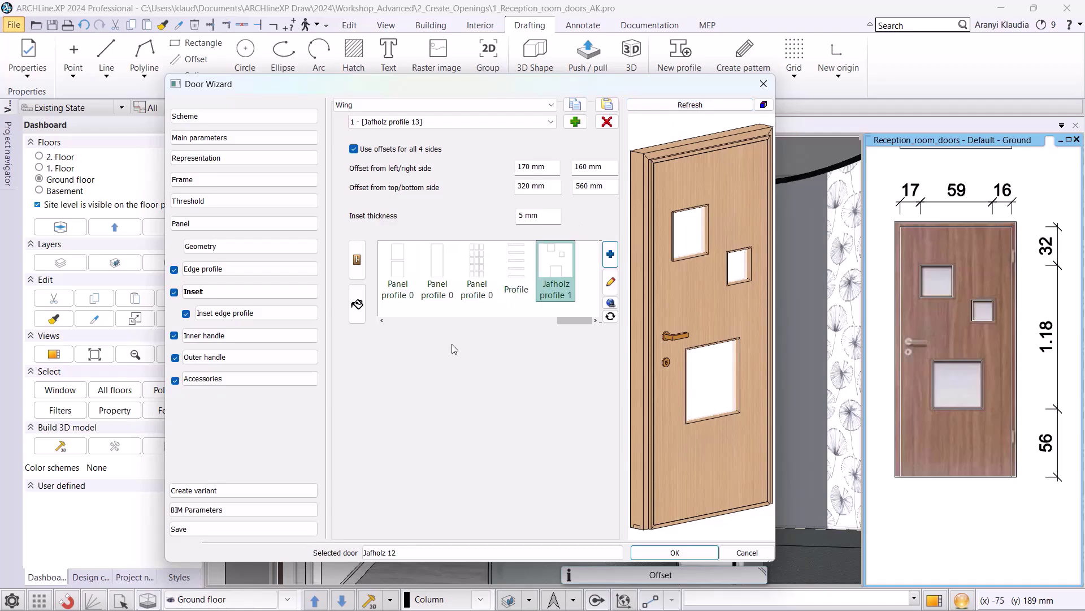
Step: Save the door to the library as Jafholz 13 and apply it to the door in the 3D view
{"action": "left_click", "coordinate": [222, 528]}
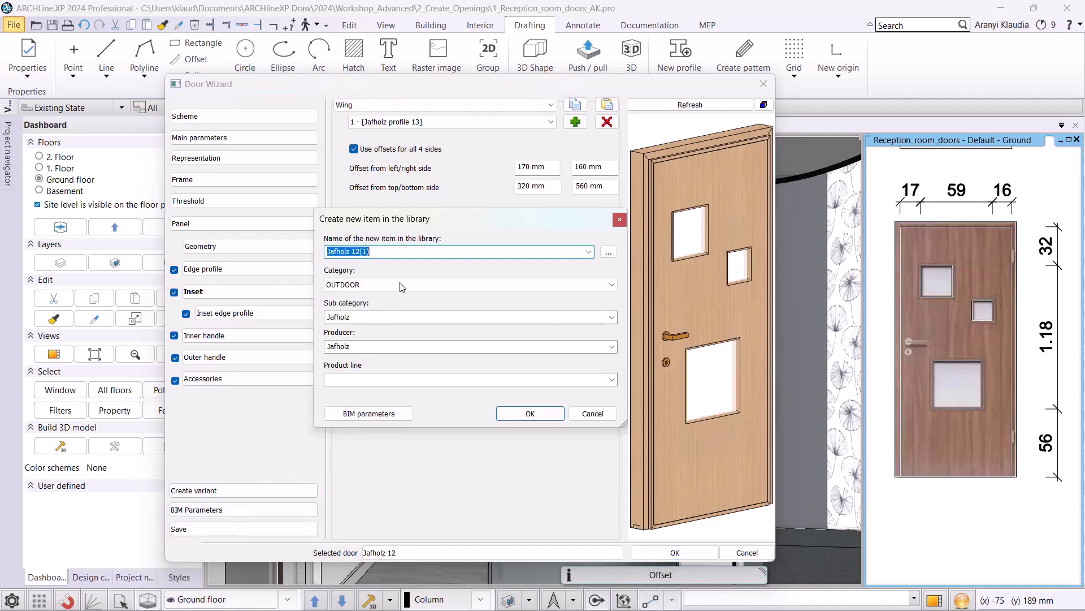
{"action": "left_click_drag", "start_coordinate": [391, 252], "coordinate": [351, 253]}
{"action": "type", "text": "3"}
{"action": "left_click", "coordinate": [526, 413]}
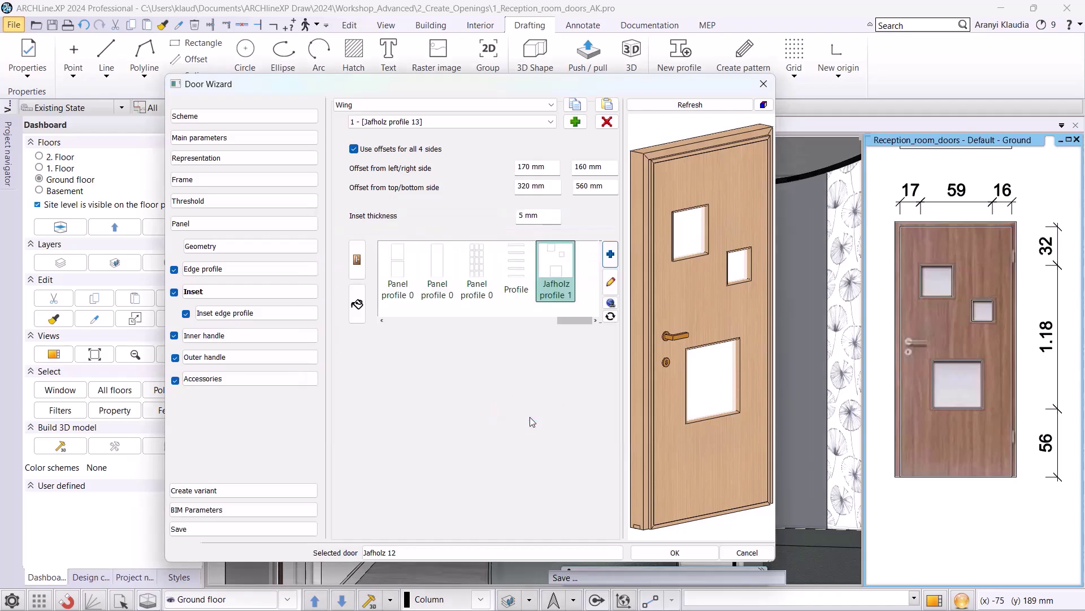
{"action": "left_click", "coordinate": [675, 552]}
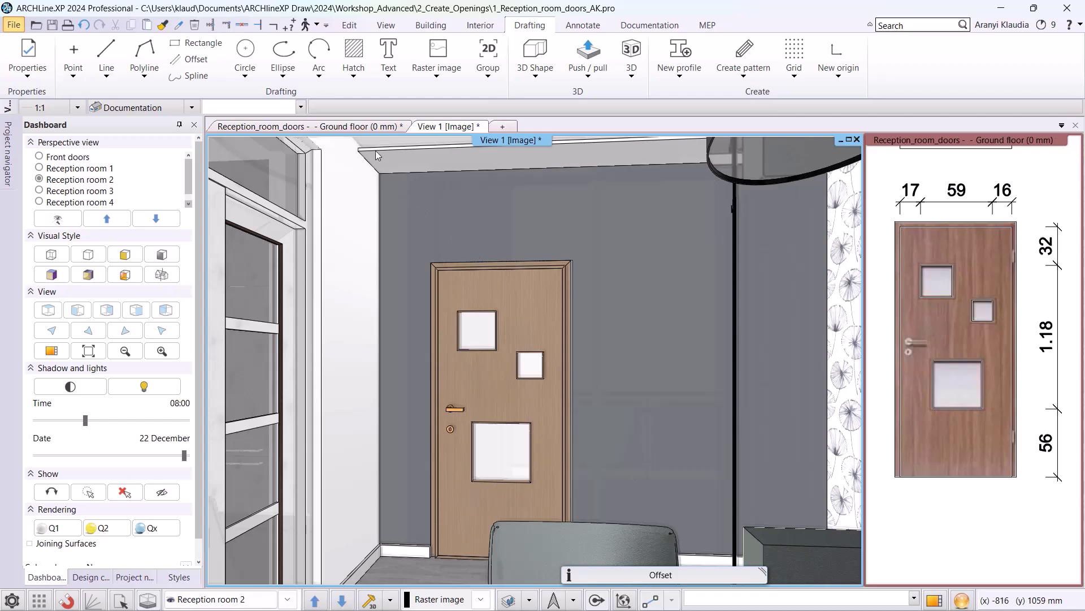
Step: Define a multiple profile from the five-rectangle door drawing, taking the top rectangle as first closed loop with its upper-left corner as reference point
{"action": "left_click", "coordinate": [367, 127]}
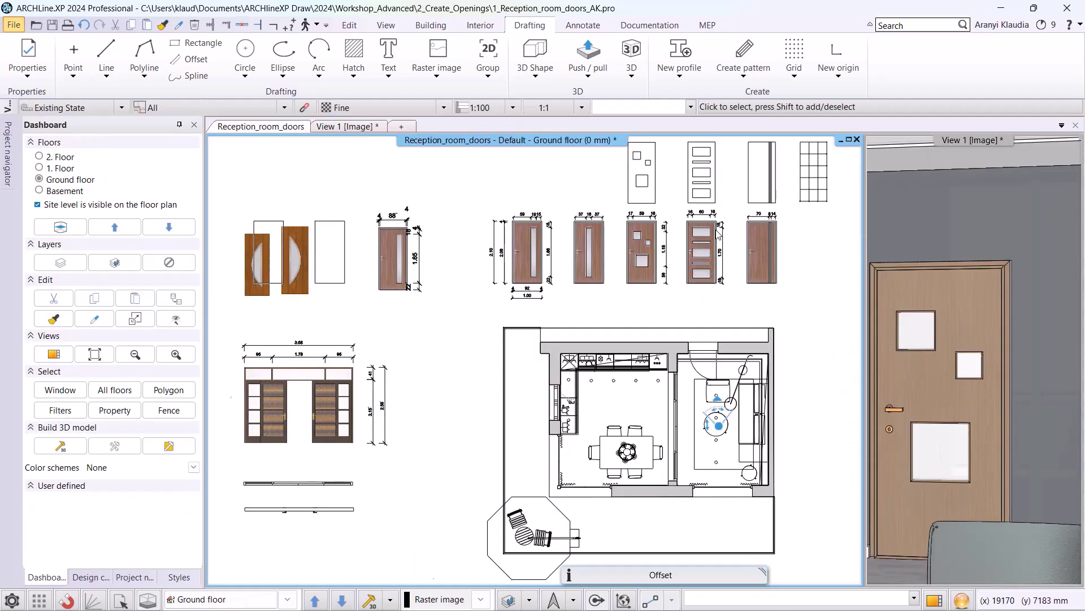
{"action": "scroll", "coordinate": [713, 267], "scroll_direction": "up", "scroll_amount": 5}
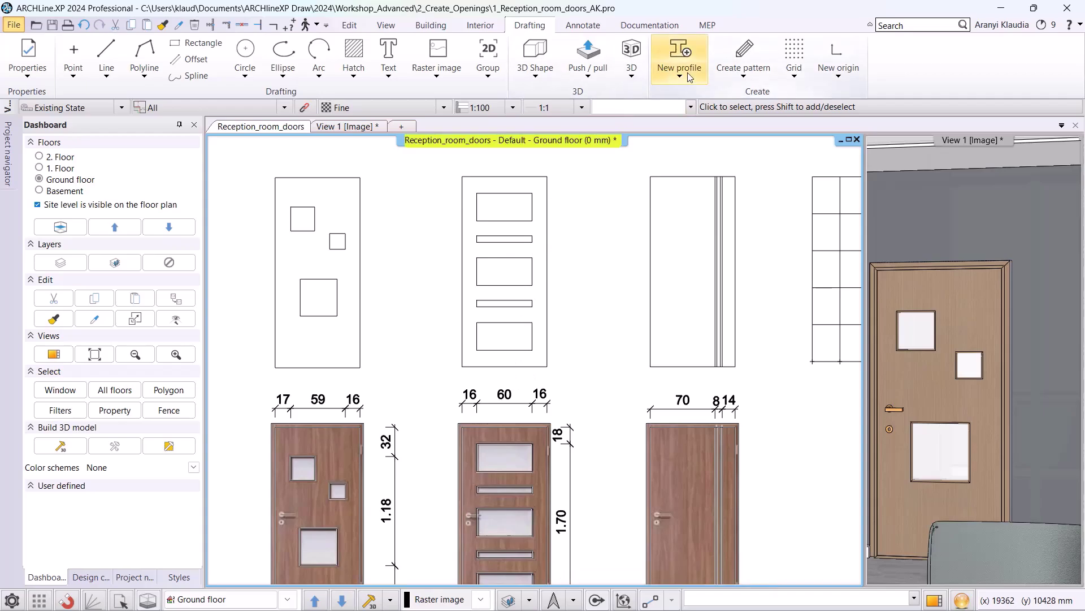
{"action": "left_click", "coordinate": [679, 56]}
{"action": "left_click", "coordinate": [729, 139]}
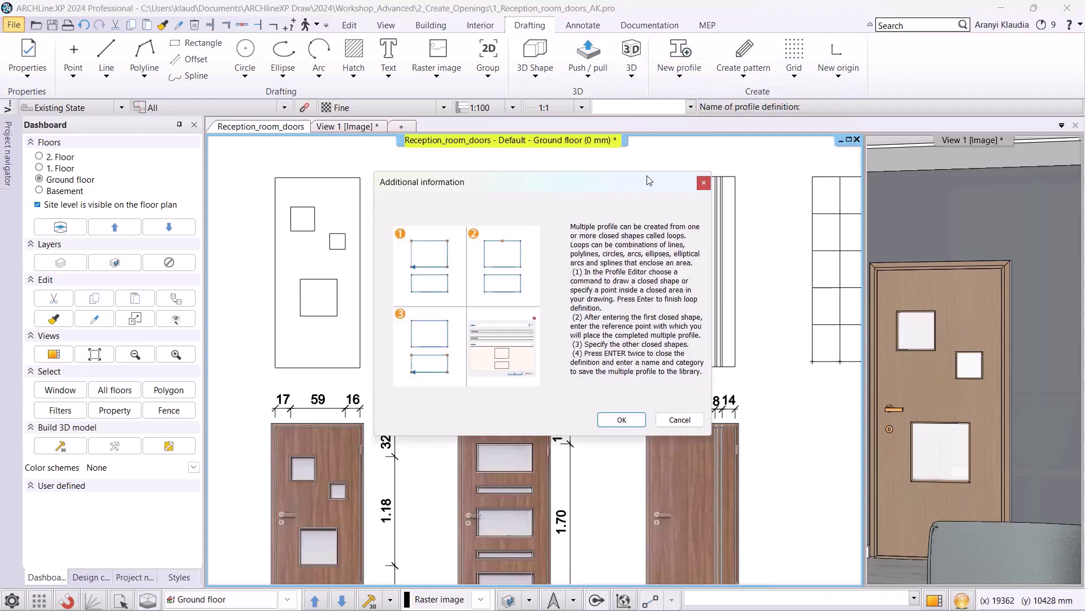
{"action": "left_click", "coordinate": [617, 421]}
{"action": "left_click", "coordinate": [258, 79]}
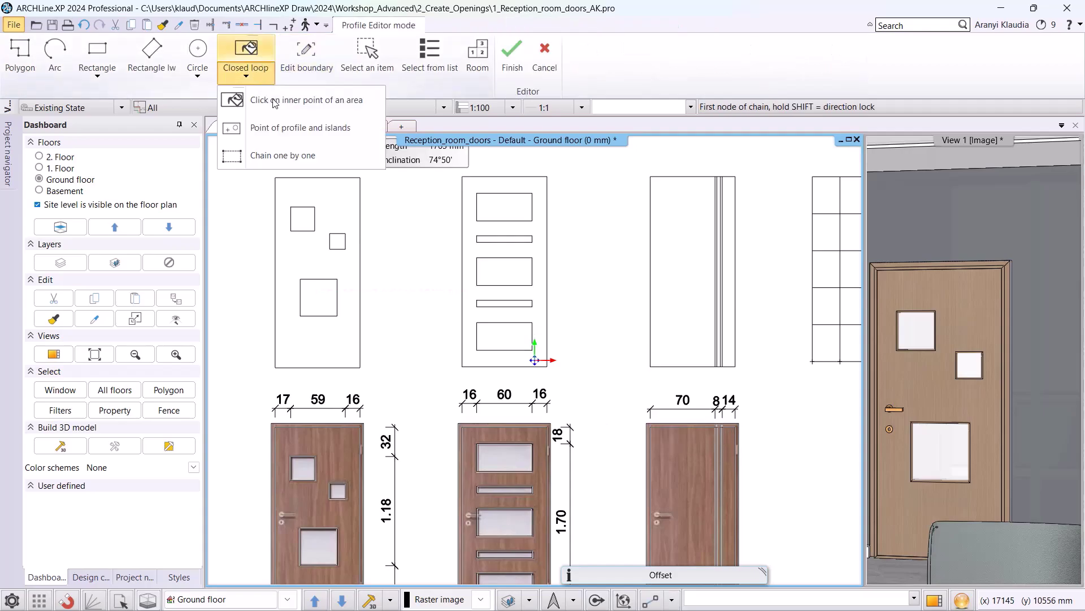
{"action": "left_click", "coordinate": [275, 103]}
{"action": "scroll", "coordinate": [509, 238], "scroll_direction": "up", "scroll_amount": 3}
{"action": "left_click", "coordinate": [532, 274]}
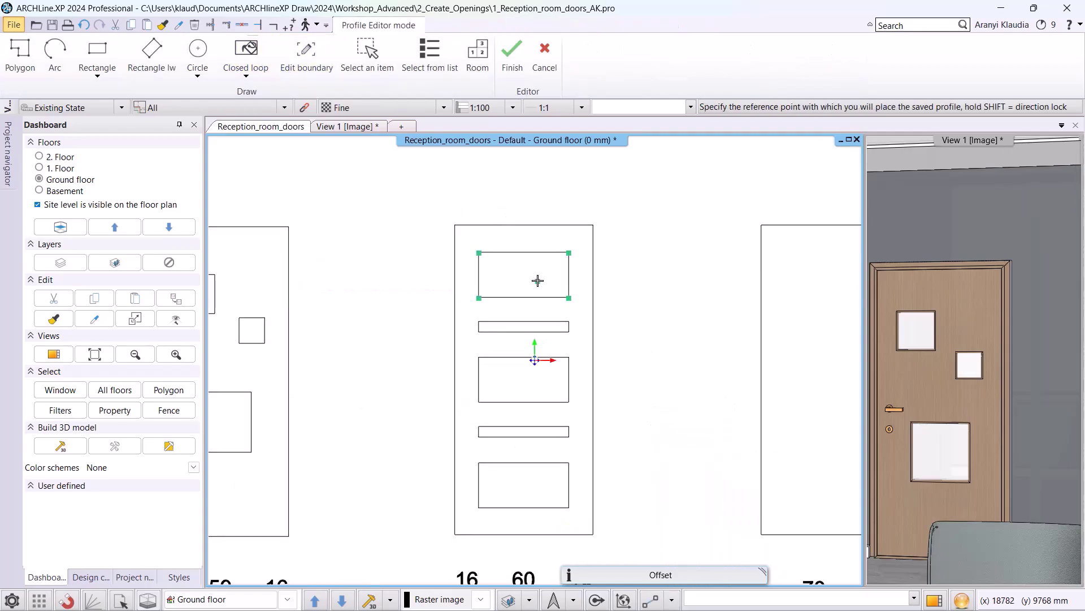
{"action": "left_click", "coordinate": [480, 253]}
Step: Add the two narrow strips and the middle and bottom rectangles as further closed loops of the multiple profile
{"action": "left_click", "coordinate": [246, 77]}
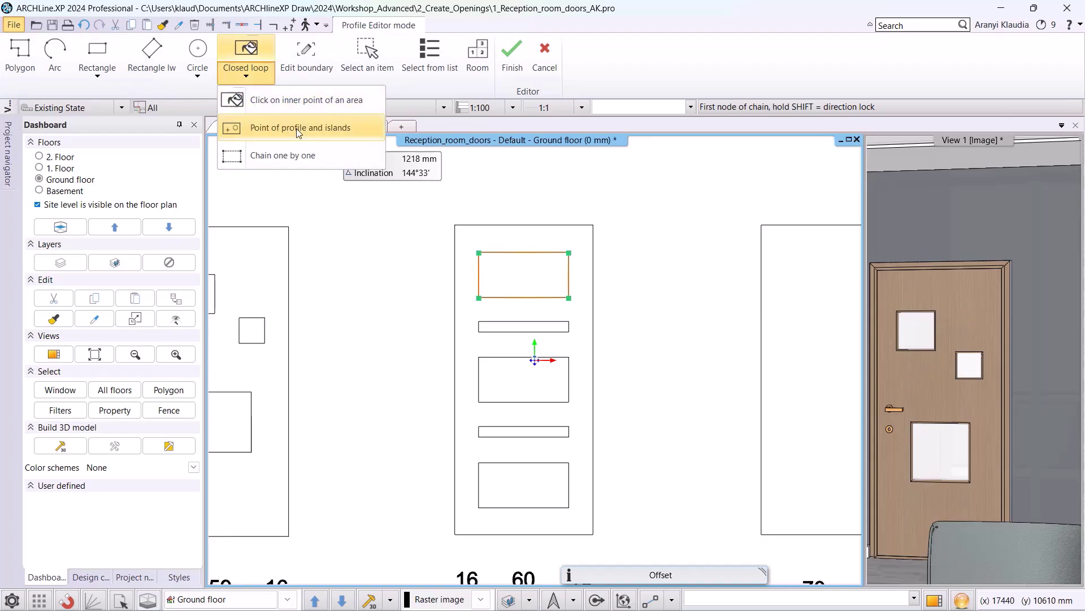
{"action": "left_click", "coordinate": [296, 112]}
{"action": "left_click", "coordinate": [500, 326]}
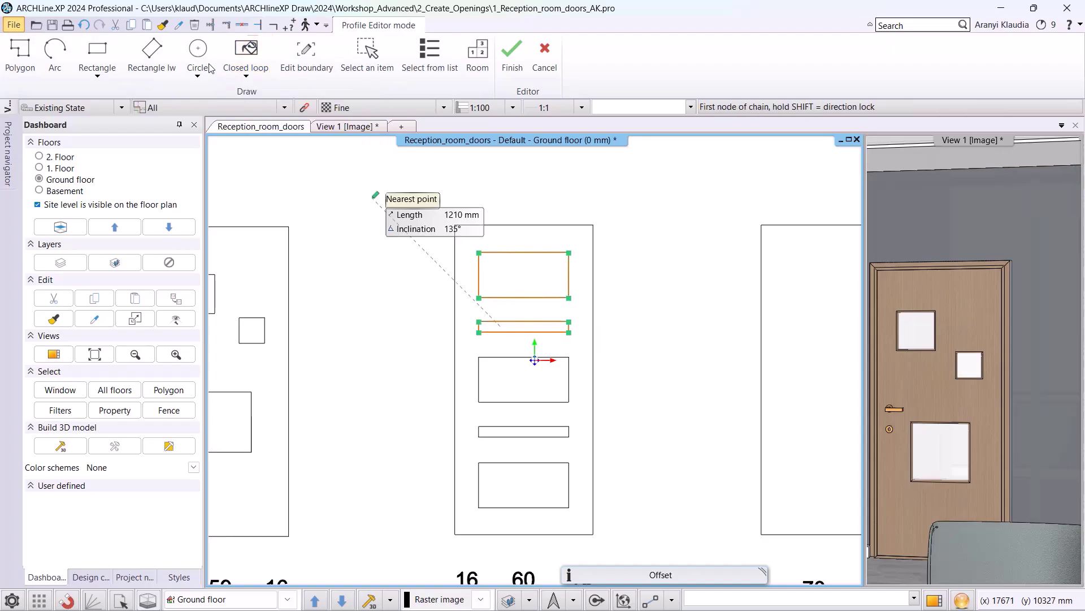
{"action": "left_click", "coordinate": [246, 76]}
{"action": "left_click", "coordinate": [285, 100]}
{"action": "left_click", "coordinate": [503, 377]}
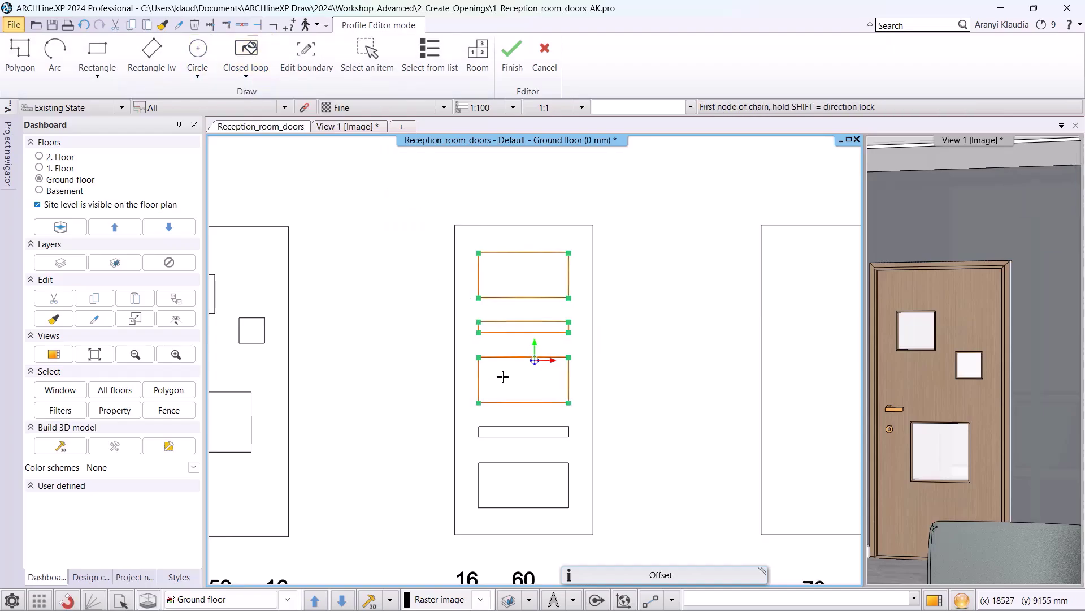
{"action": "left_click", "coordinate": [246, 76]}
{"action": "left_click", "coordinate": [286, 101]}
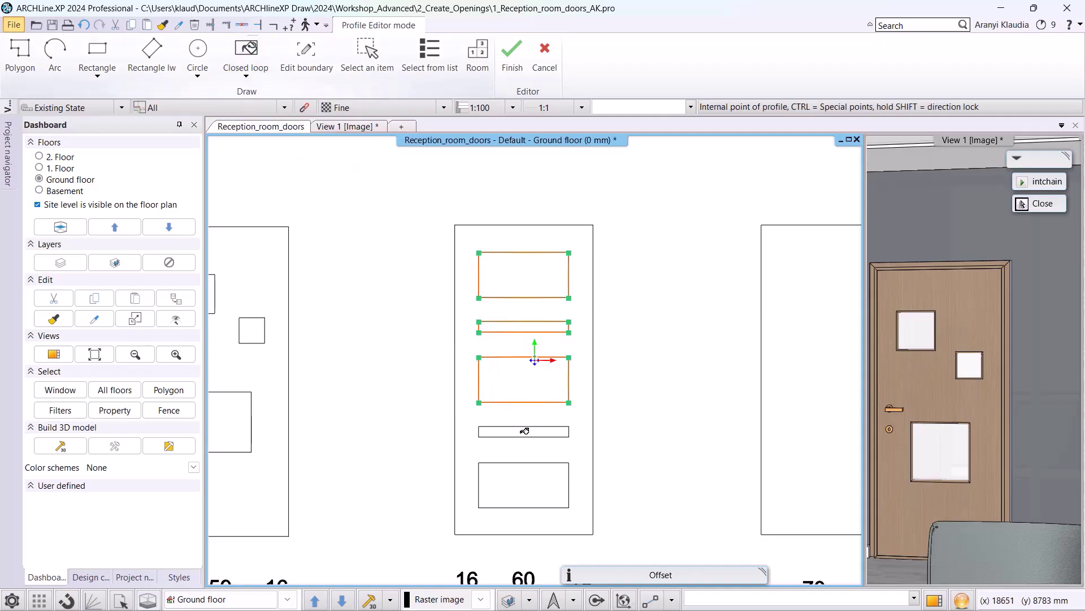
{"action": "left_click", "coordinate": [525, 431]}
{"action": "left_click", "coordinate": [246, 76]}
{"action": "left_click", "coordinate": [286, 100]}
{"action": "left_click", "coordinate": [525, 490]}
Step: Finish the multiple profile and save it to the library as Jafholz profile 22
{"action": "key", "text": "Return"}
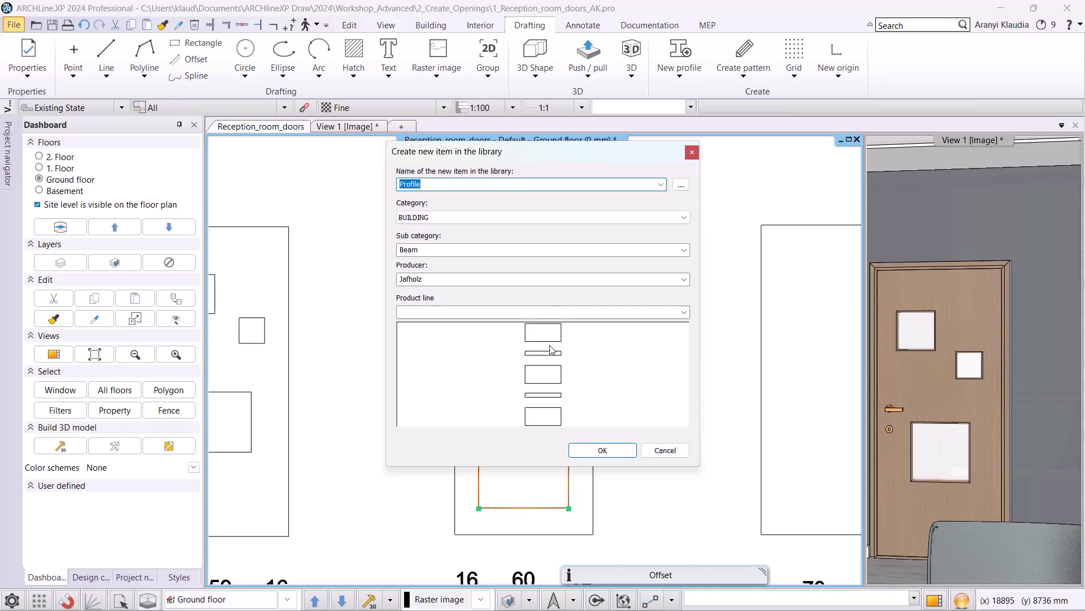
{"action": "type", "text": "Jafholz profile 22"}
{"action": "left_click", "coordinate": [596, 450]}
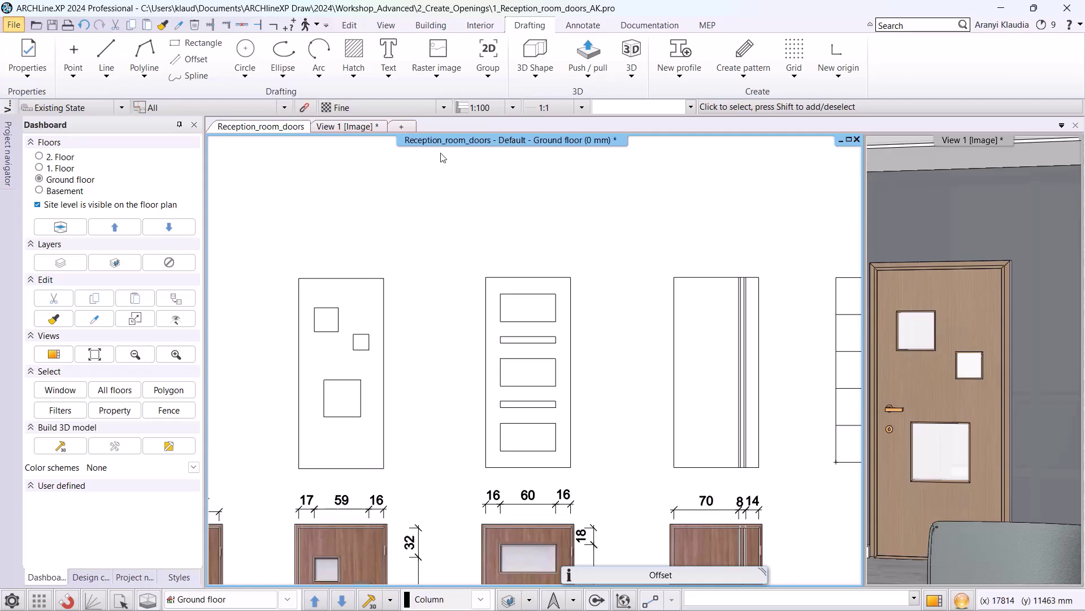
Step: Open the opening properties of the door in the 3D view, with the five-panel reference door framed in the floor plan
{"action": "left_click", "coordinate": [347, 126]}
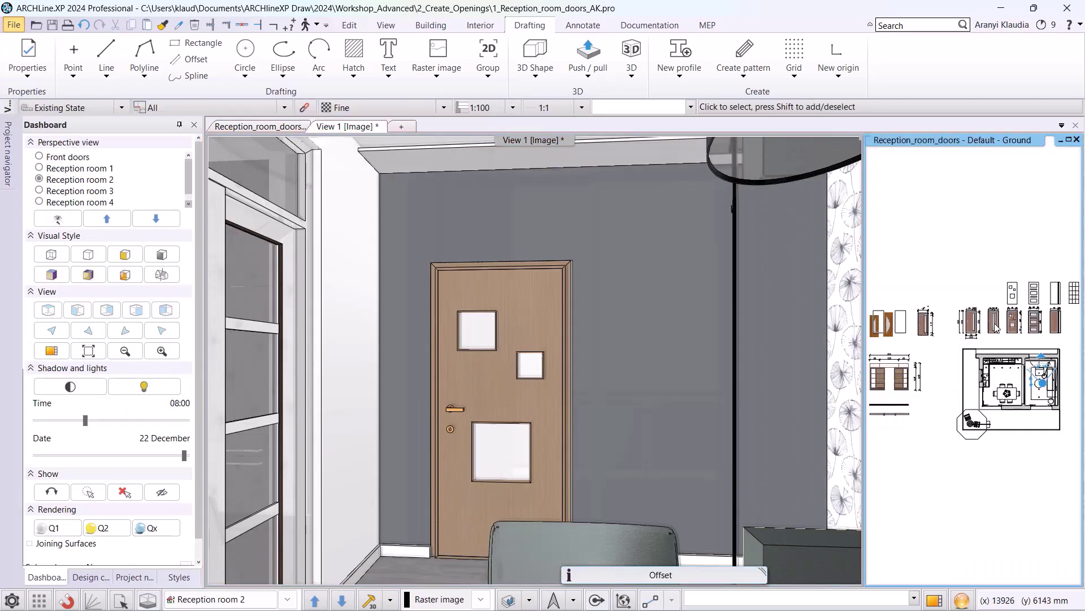
{"action": "scroll", "coordinate": [995, 326], "scroll_direction": "up", "scroll_amount": 8}
{"action": "middle_click_drag", "start_coordinate": [965, 358], "coordinate": [978, 354]}
{"action": "left_click", "coordinate": [485, 379]}
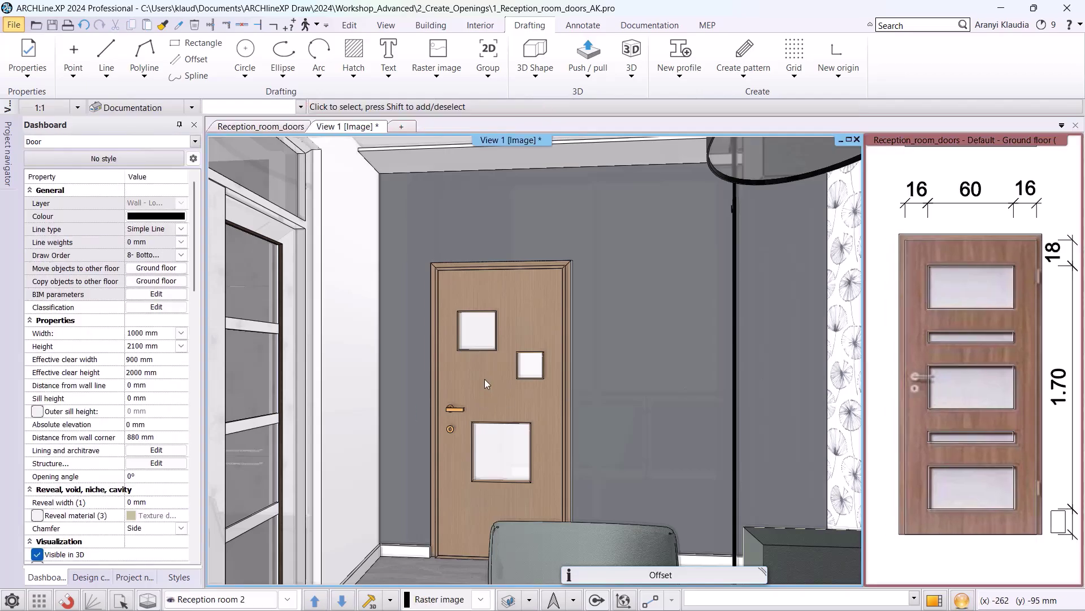
{"action": "right_click", "coordinate": [484, 379]}
{"action": "left_click", "coordinate": [590, 40]}
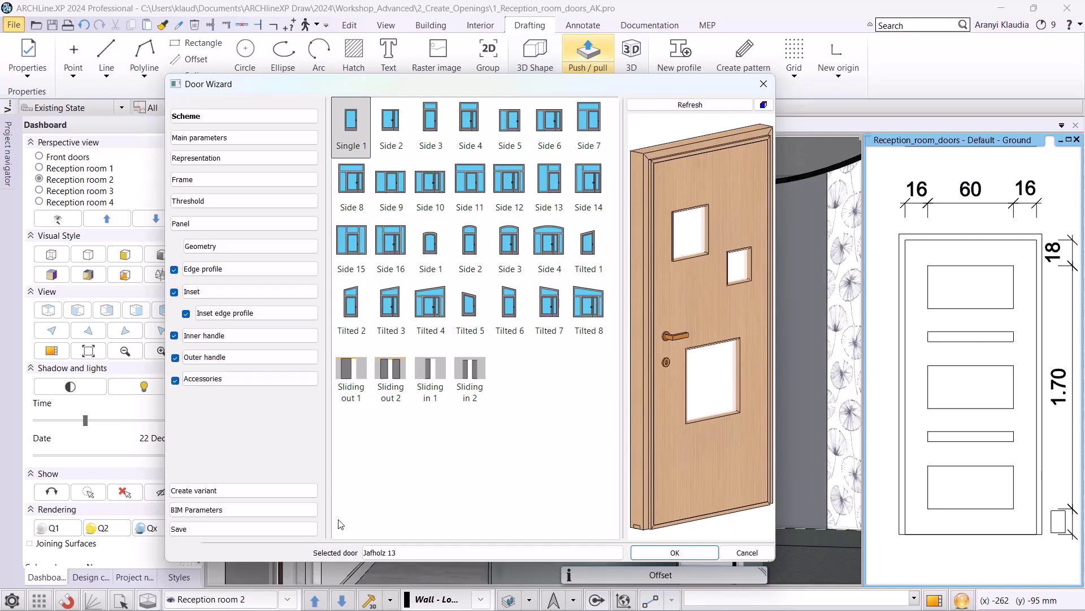
Step: Search the profile library for jafholz and assign Jafholz profile 22 as the door's inset profile
{"action": "left_click", "coordinate": [224, 289]}
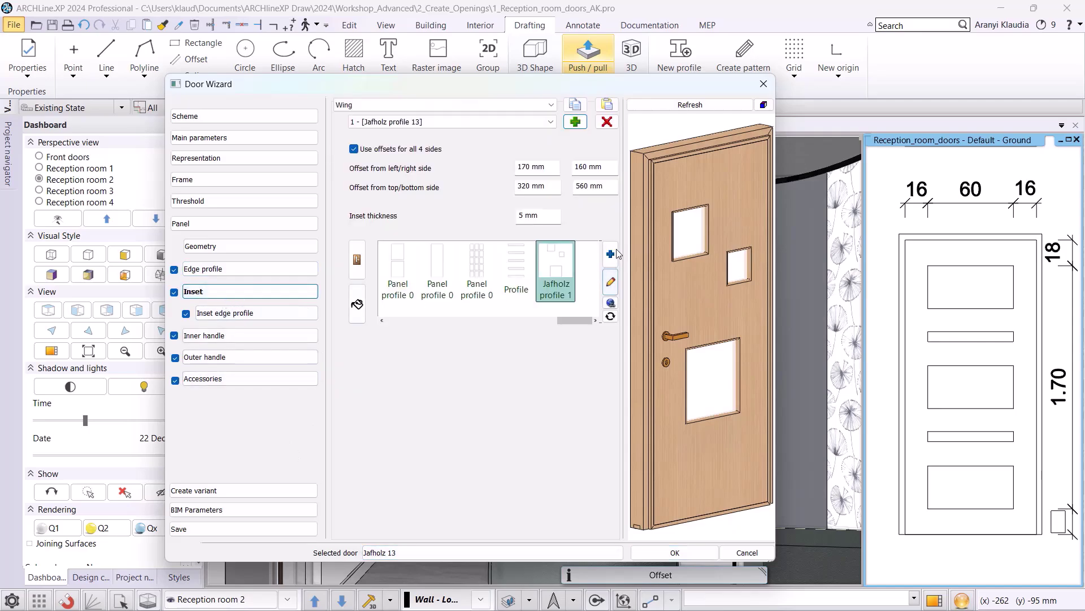
{"action": "left_click", "coordinate": [601, 250]}
{"action": "left_click", "coordinate": [408, 159]}
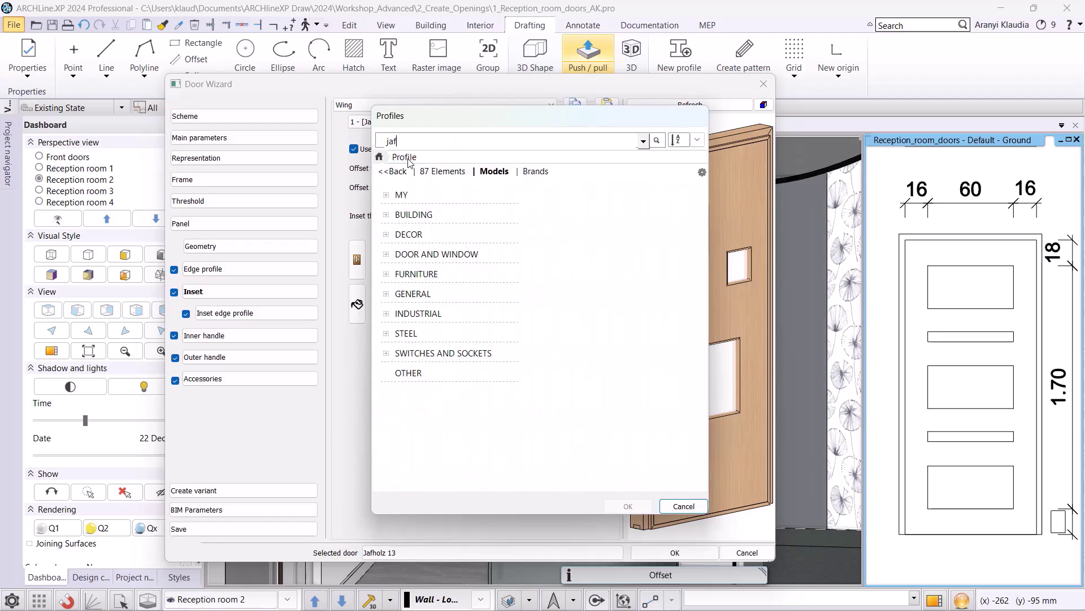
{"action": "key", "text": "Return"}
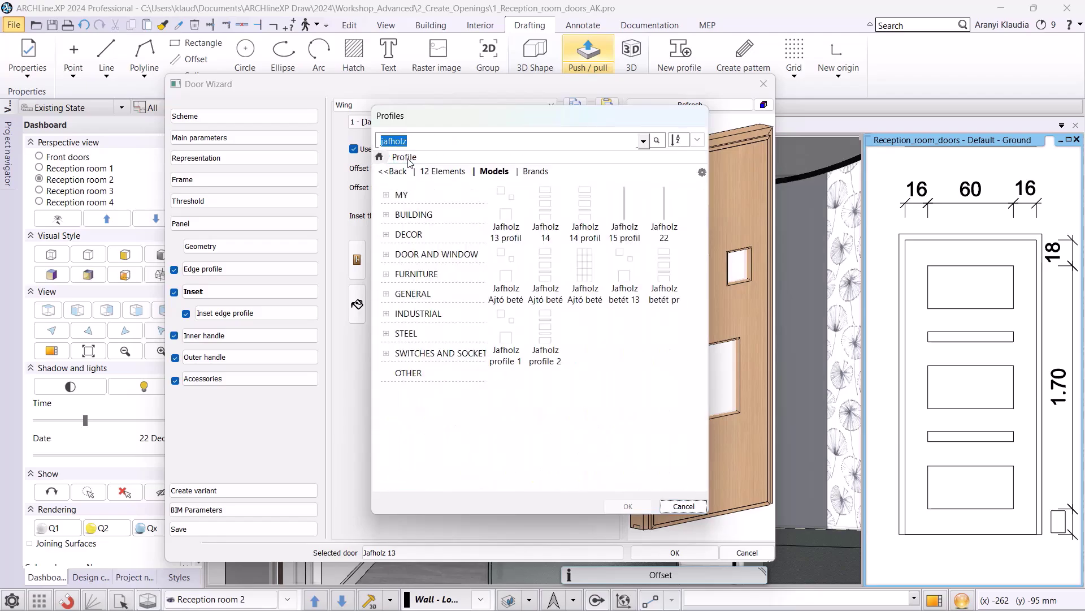
{"action": "left_click", "coordinate": [554, 339]}
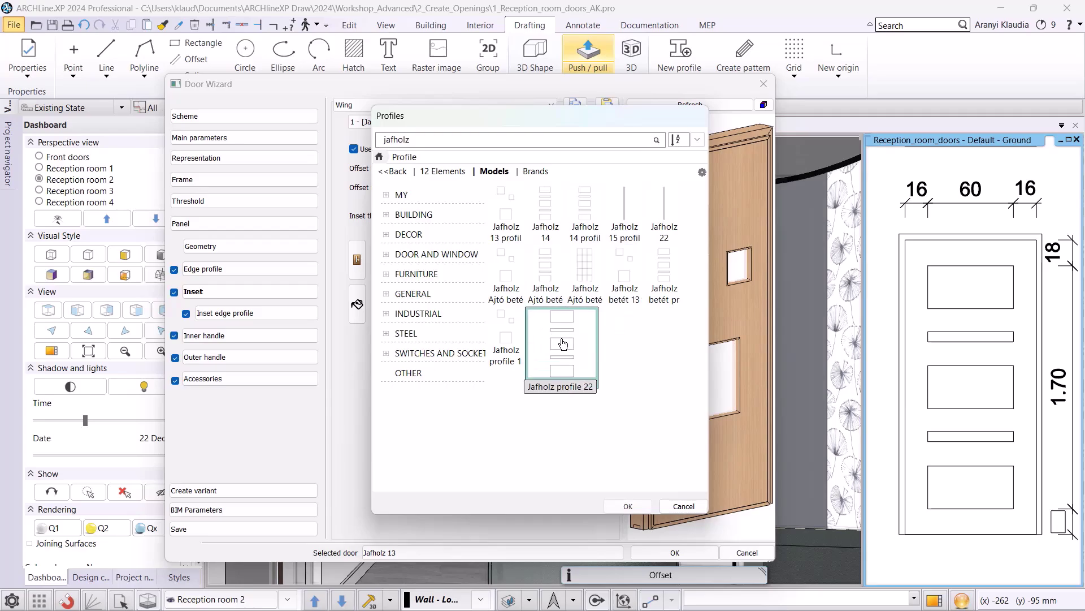
{"action": "left_click", "coordinate": [633, 506]}
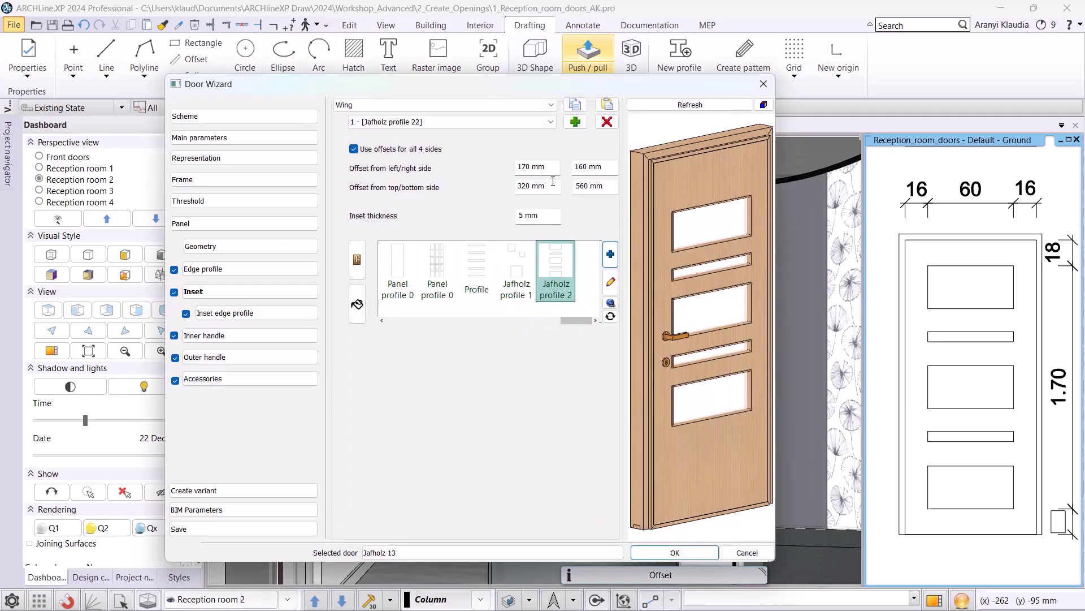
Step: Set the inset's left offset to 160 mm and its top and bottom offsets to 180 mm, and refresh the preview
{"action": "left_click", "coordinate": [525, 165]}
{"action": "left_click", "coordinate": [540, 183]}
{"action": "double_click", "coordinate": [530, 186]}
{"action": "type", "text": "180"}
{"action": "double_click", "coordinate": [588, 186]}
{"action": "type", "text": "180"}
{"action": "left_click", "coordinate": [673, 107]}
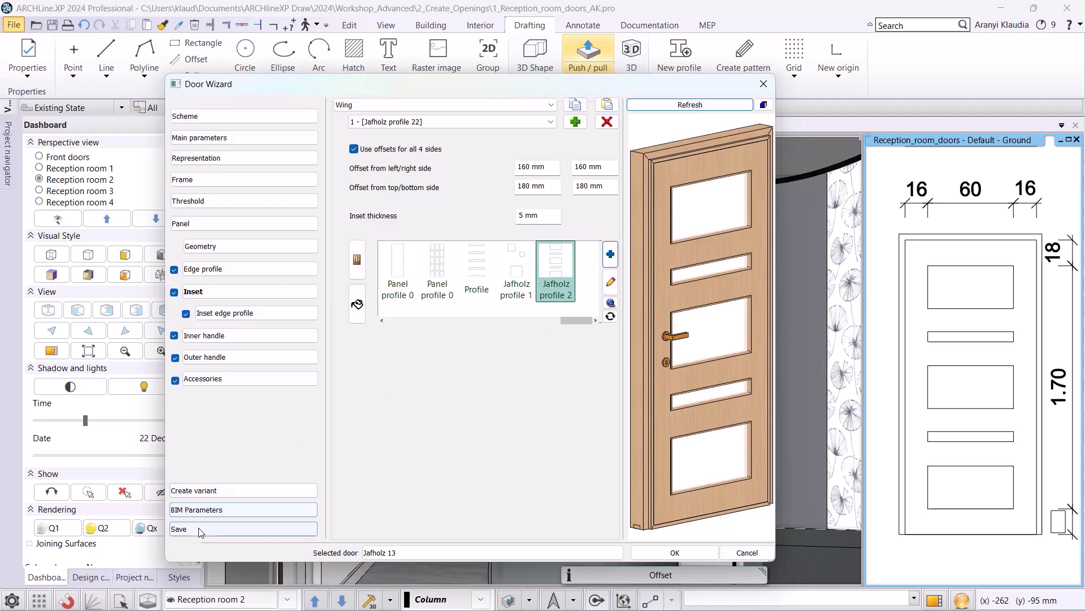
Step: Save the door to the library as Jafholz 22 and apply it to the door in the 3D view
{"action": "left_click", "coordinate": [243, 529]}
{"action": "left_click", "coordinate": [383, 252]}
{"action": "left_click_drag", "start_coordinate": [383, 253], "coordinate": [352, 254]}
{"action": "type", "text": "14"}
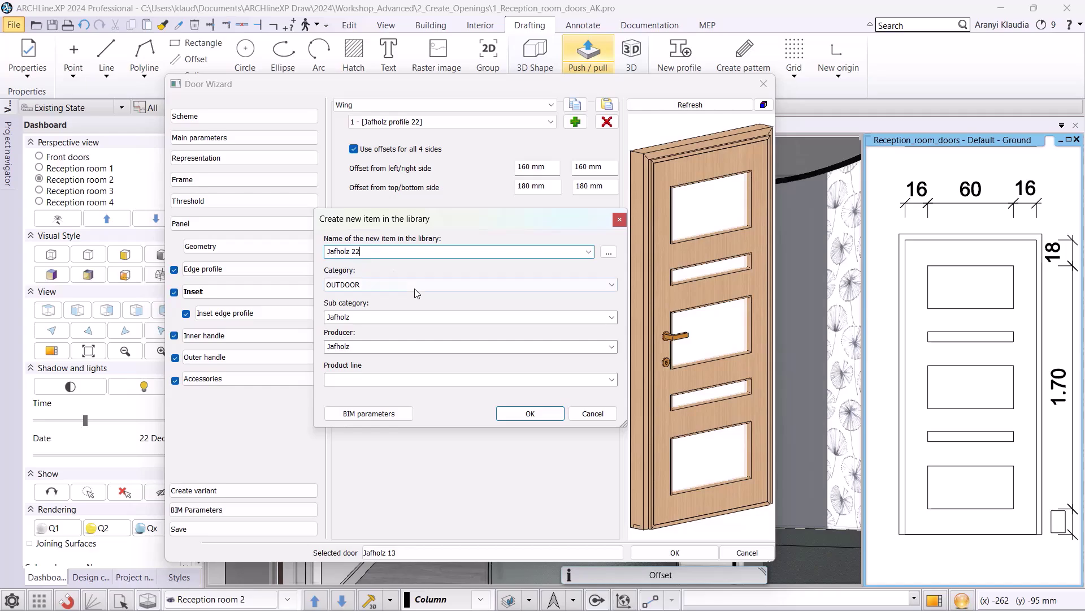
{"action": "left_click", "coordinate": [511, 414]}
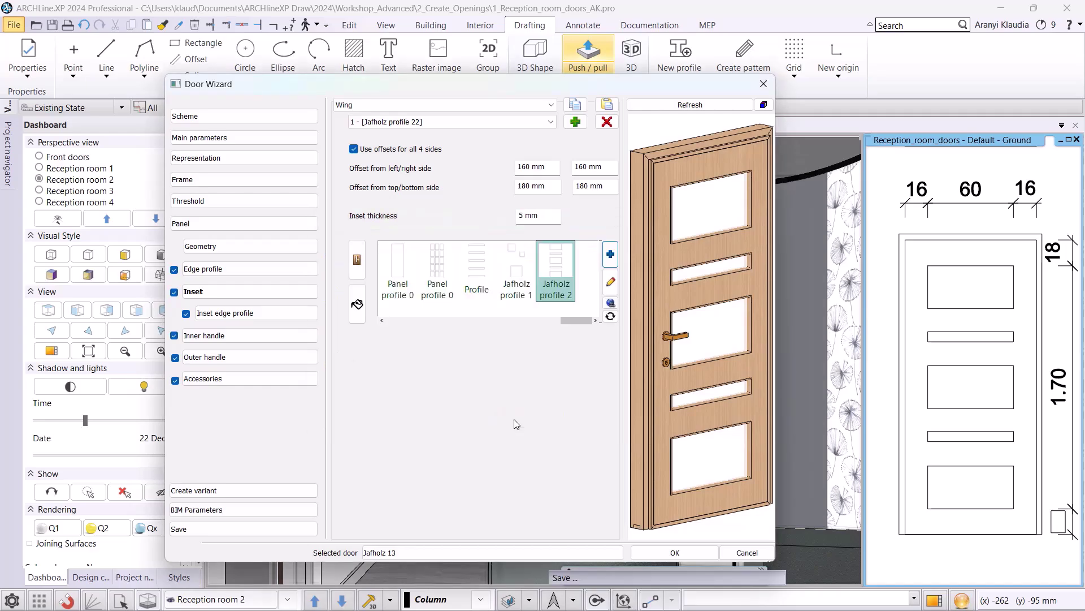
{"action": "left_click", "coordinate": [675, 552]}
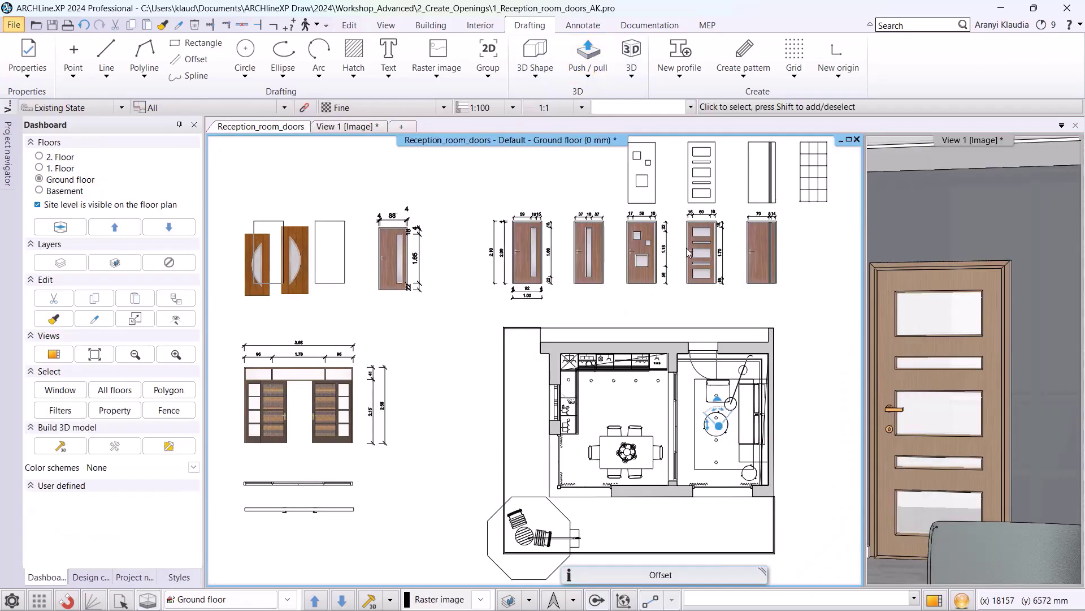
Step: Define a multiple profile from the two narrow vertical strips in the door outline above the 70-8-14 reference door, using closed loop areas
{"action": "scroll", "coordinate": [619, 283], "scroll_direction": "up", "scroll_amount": 5}
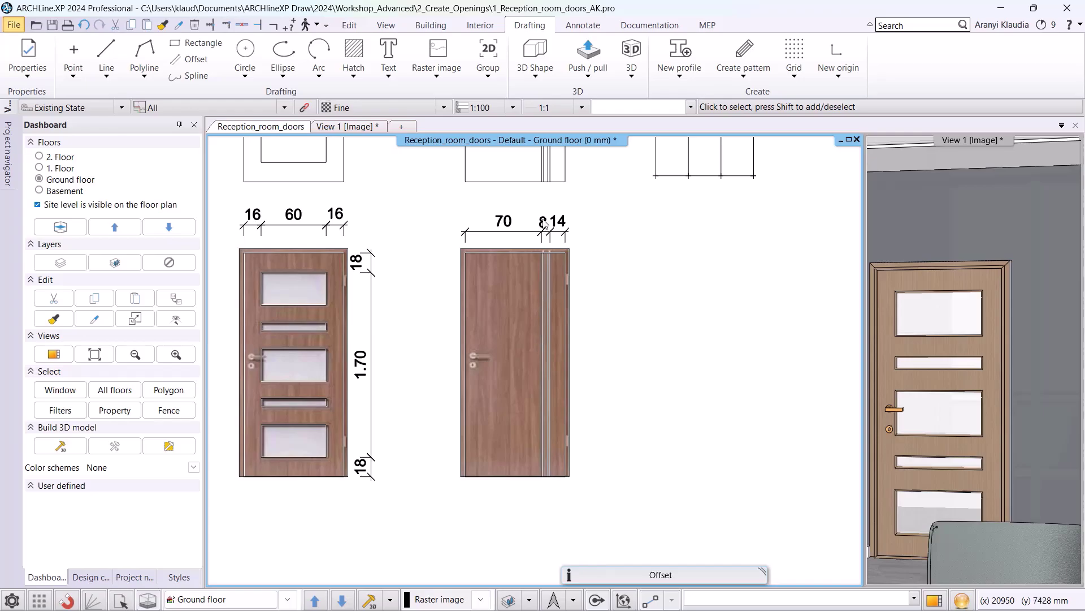
{"action": "middle_click_drag", "start_coordinate": [543, 229], "coordinate": [546, 419]}
{"action": "scroll", "coordinate": [562, 334], "scroll_direction": "up", "scroll_amount": 2}
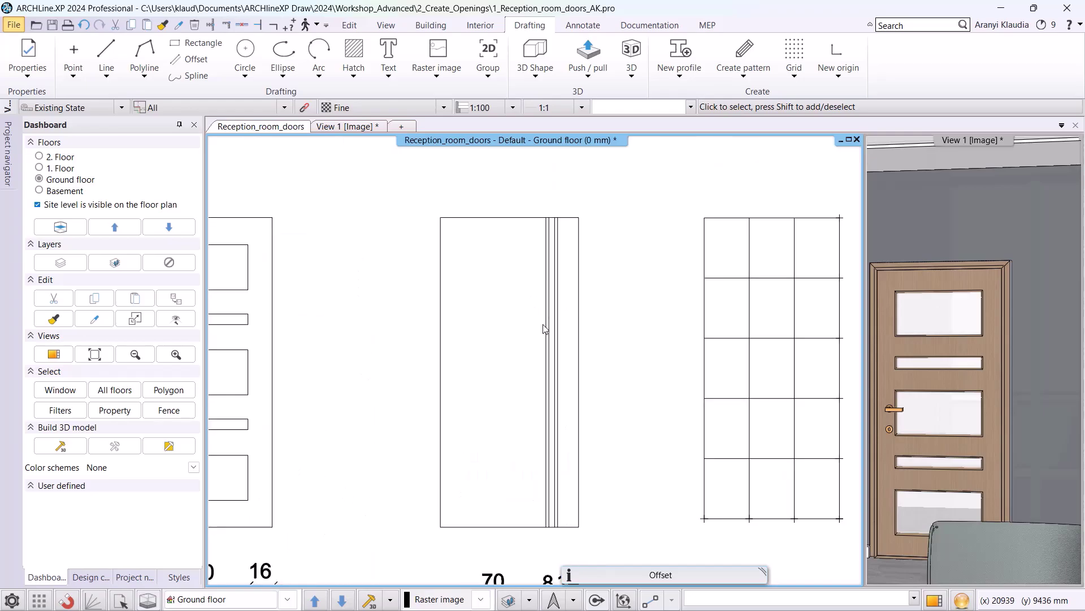
{"action": "left_click", "coordinate": [679, 59]}
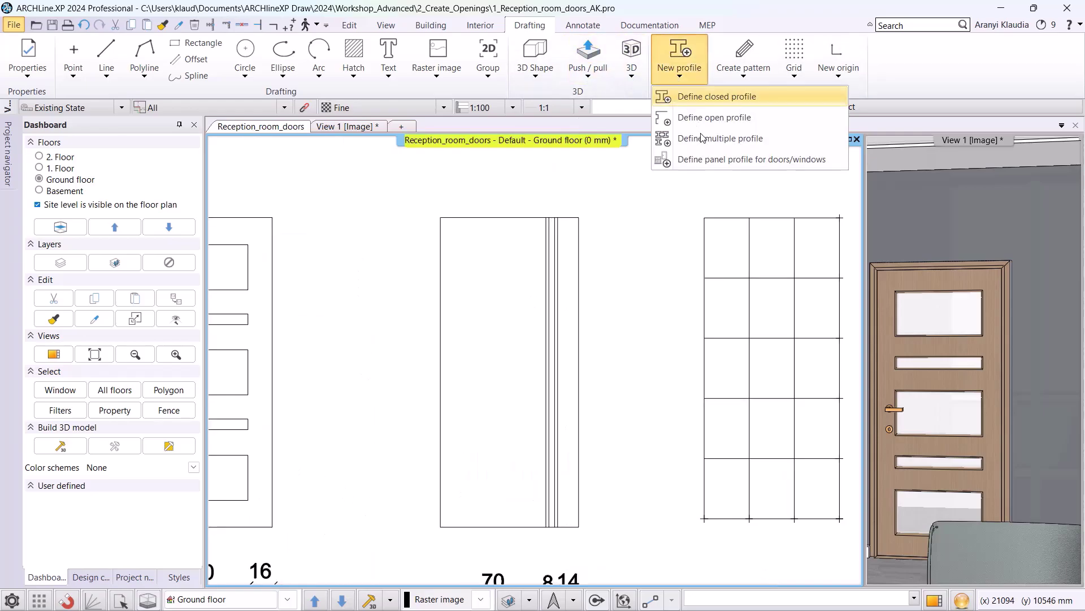
{"action": "left_click", "coordinate": [705, 144]}
{"action": "left_click", "coordinate": [621, 420]}
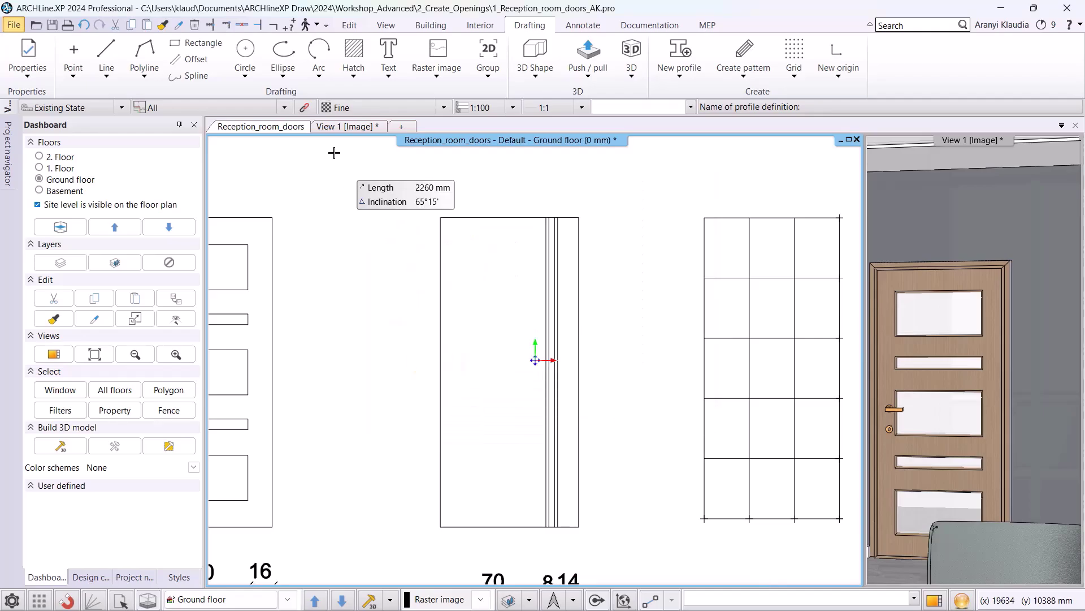
{"action": "left_click", "coordinate": [257, 76]}
{"action": "left_click", "coordinate": [272, 100]}
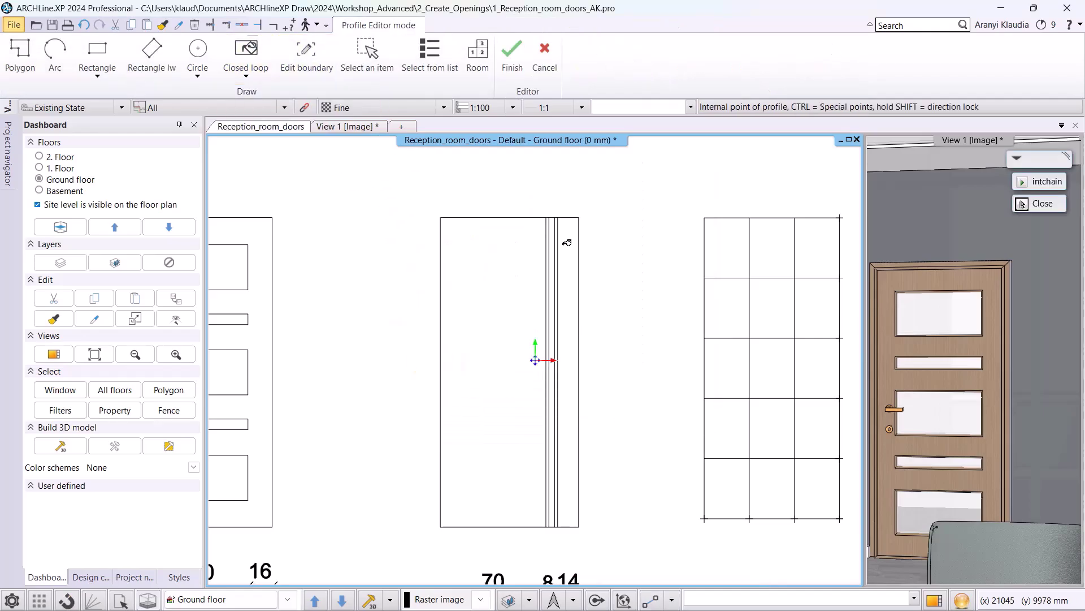
{"action": "scroll", "coordinate": [565, 219], "scroll_direction": "up", "scroll_amount": 4}
{"action": "middle_click_drag", "start_coordinate": [566, 219], "coordinate": [531, 339]}
{"action": "scroll", "coordinate": [531, 339], "scroll_direction": "up", "scroll_amount": 3}
{"action": "left_click", "coordinate": [431, 475]}
{"action": "scroll", "coordinate": [509, 386], "scroll_direction": "down", "scroll_amount": 4}
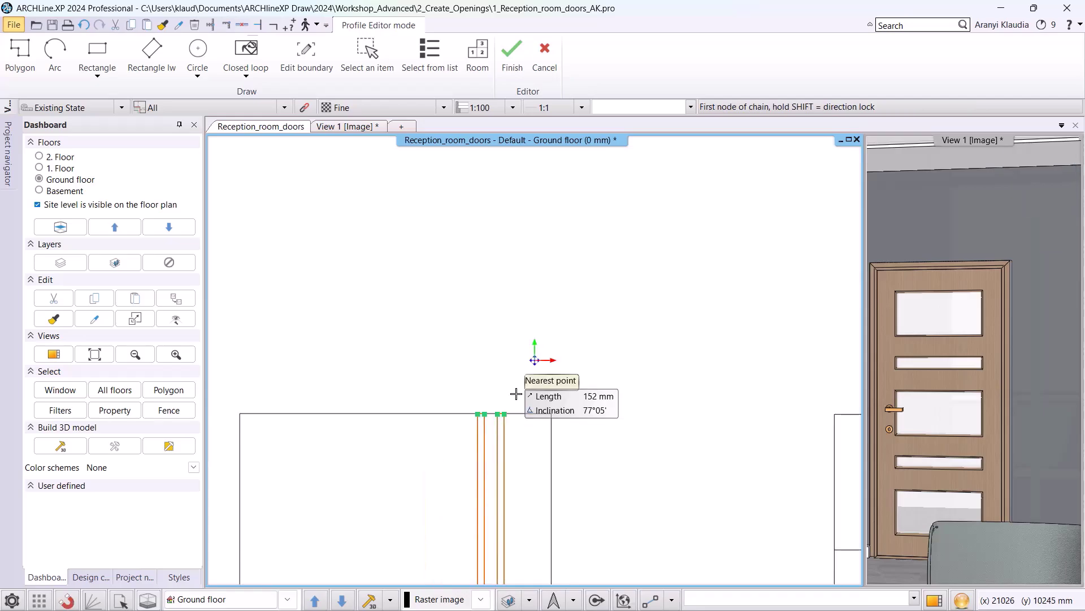
{"action": "middle_click_drag", "start_coordinate": [529, 452], "coordinate": [514, 305]}
{"action": "scroll", "coordinate": [502, 315], "scroll_direction": "down", "scroll_amount": 3}
{"action": "key", "text": "Return"}
{"action": "left_click", "coordinate": [497, 321]}
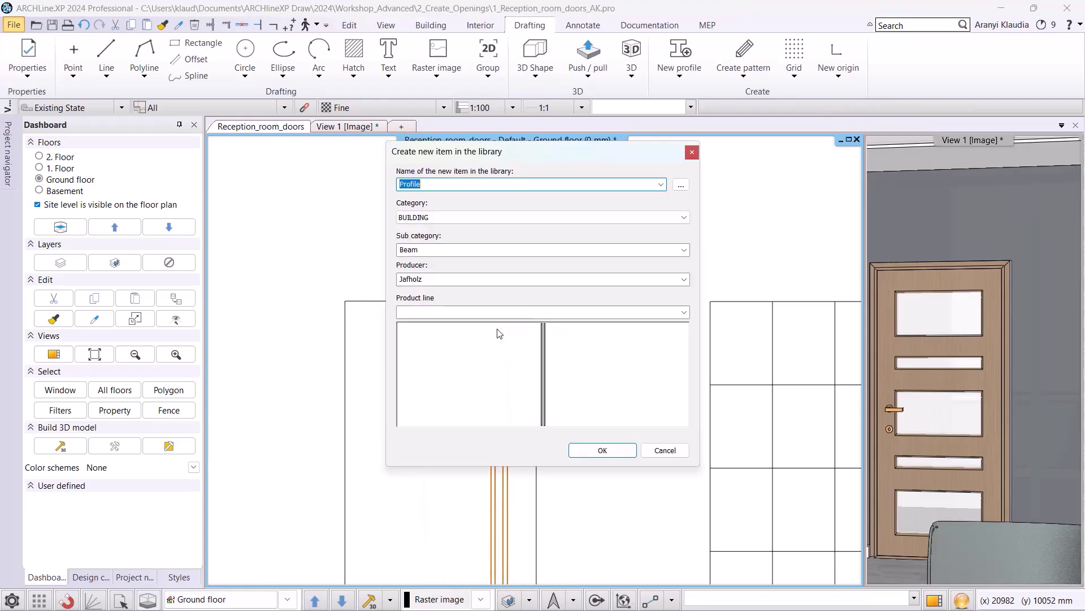
Step: Save the profile to the library as Jafholz profile 15 in category DOOR AND WINDOW, sub category Other
{"action": "type", "text": "Jafholz profile"}
{"action": "left_click", "coordinate": [568, 222]}
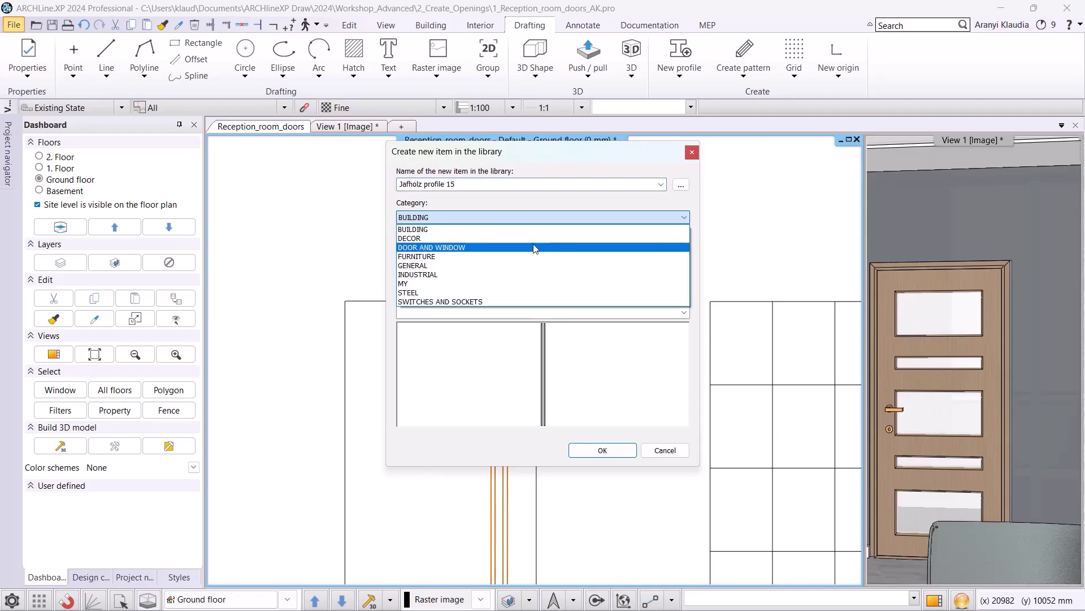
{"action": "left_click", "coordinate": [611, 243]}
{"action": "left_click", "coordinate": [683, 252]}
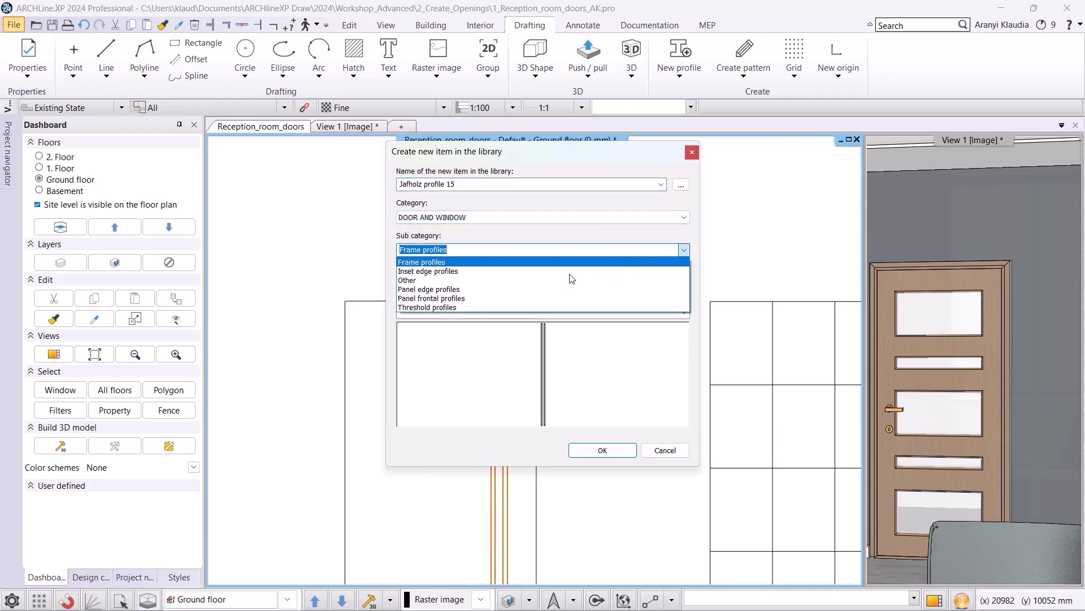
{"action": "left_click", "coordinate": [521, 281]}
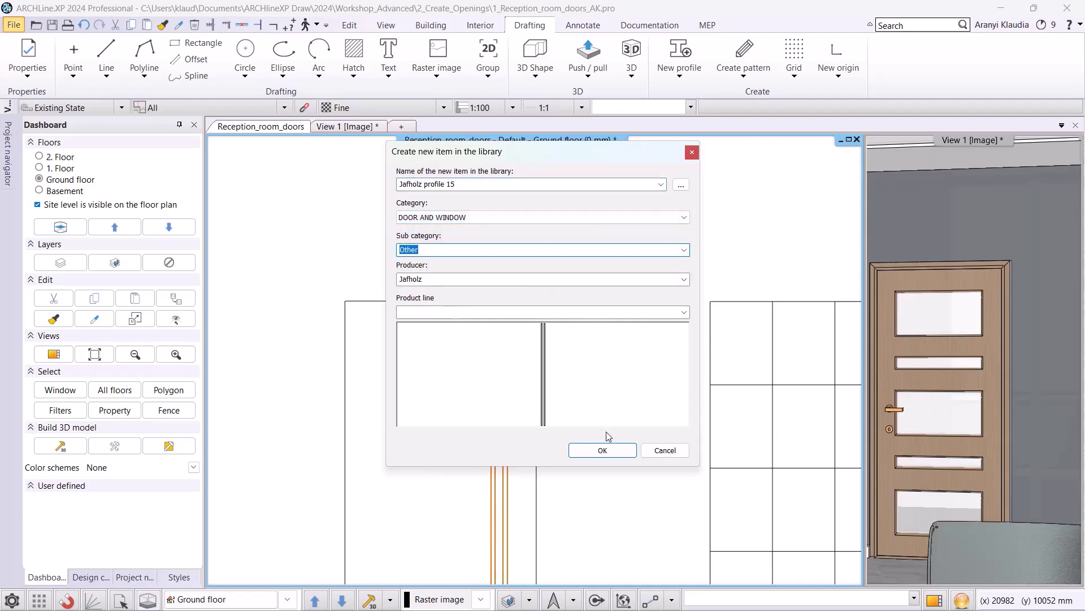
{"action": "left_click", "coordinate": [610, 455]}
{"action": "scroll", "coordinate": [597, 443], "scroll_direction": "down", "scroll_amount": 3}
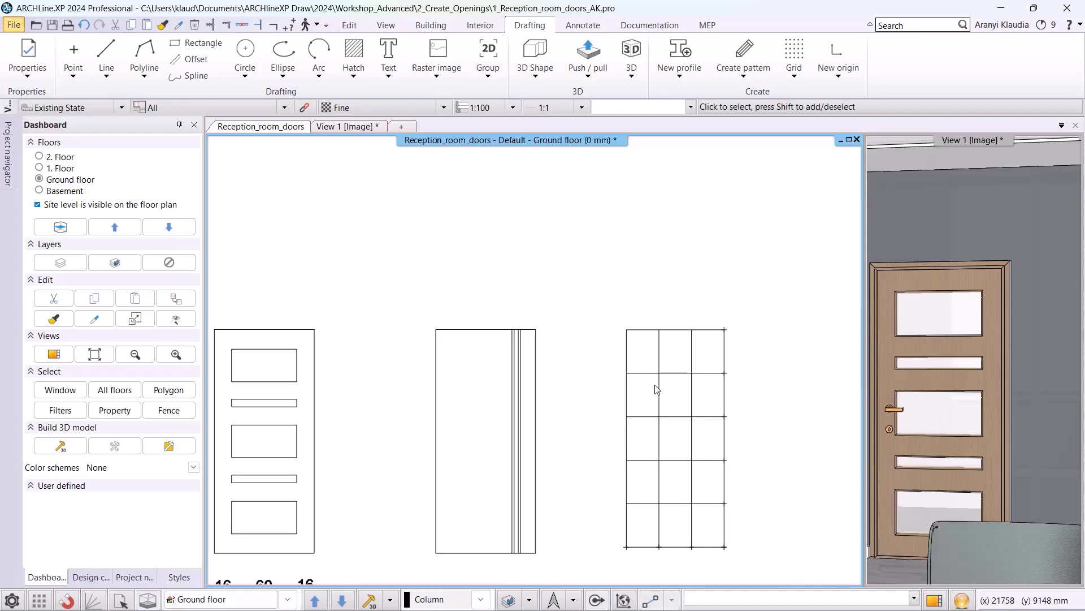
Step: In the properties of the 3D view's door, search the profile library for jafholz and assign Jafholz profile 15 as the inset profile
{"action": "left_click", "coordinate": [347, 126]}
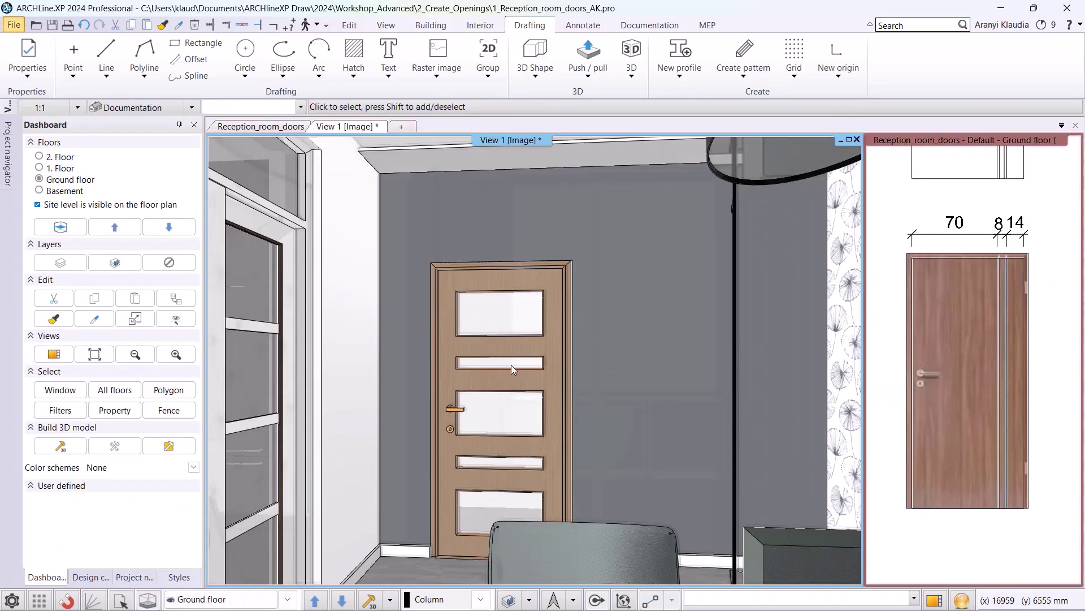
{"action": "right_click", "coordinate": [490, 351]}
{"action": "left_click", "coordinate": [572, 42]}
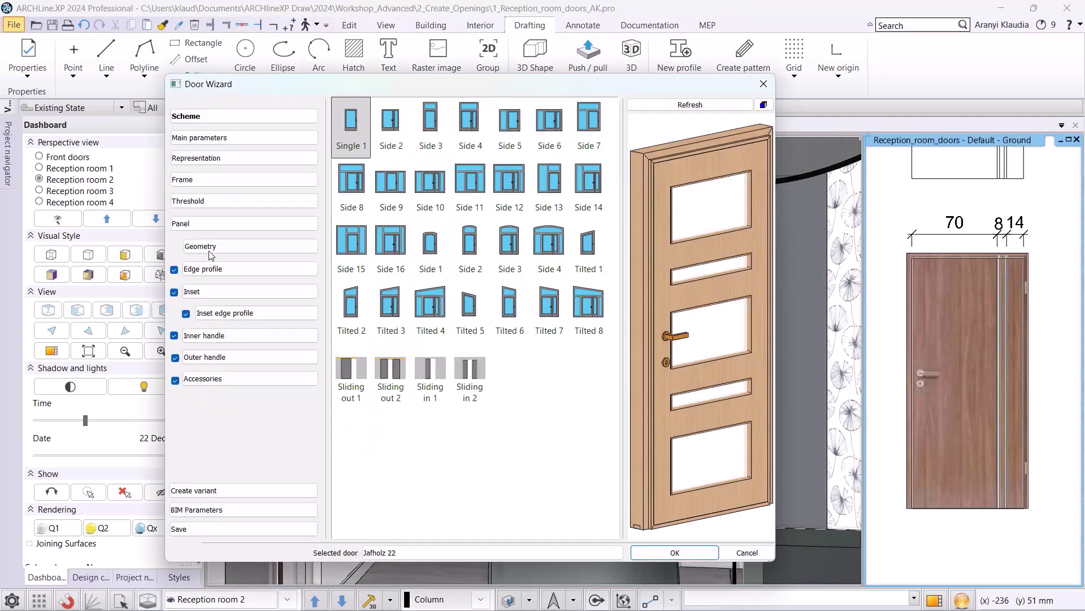
{"action": "left_click", "coordinate": [222, 291]}
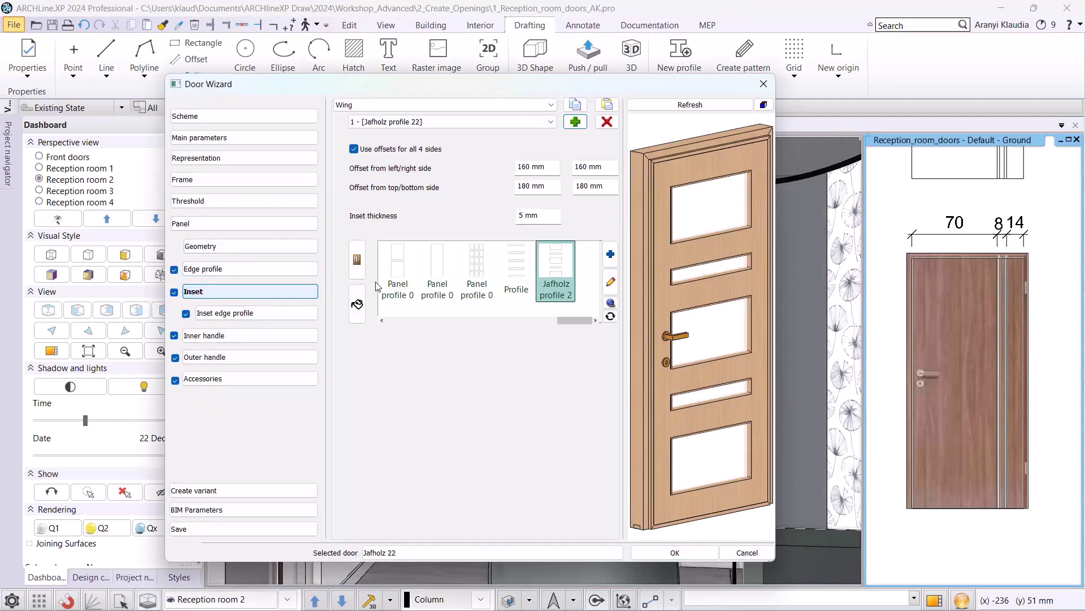
{"action": "left_click", "coordinate": [610, 254]}
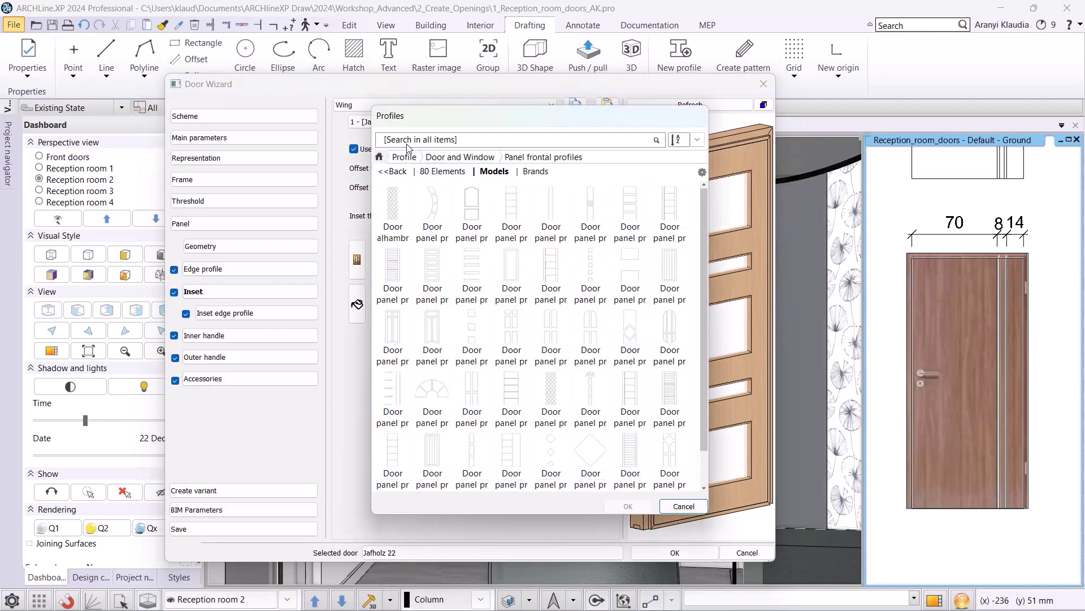
{"action": "type", "text": "jafholz"}
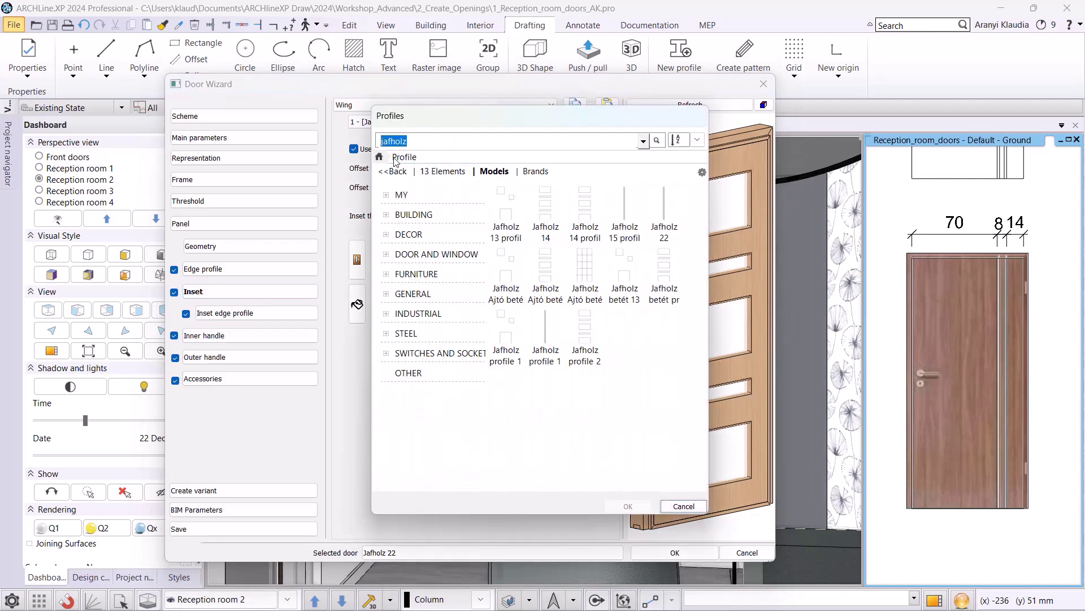
{"action": "left_click", "coordinate": [542, 322]}
{"action": "left_click", "coordinate": [627, 506]}
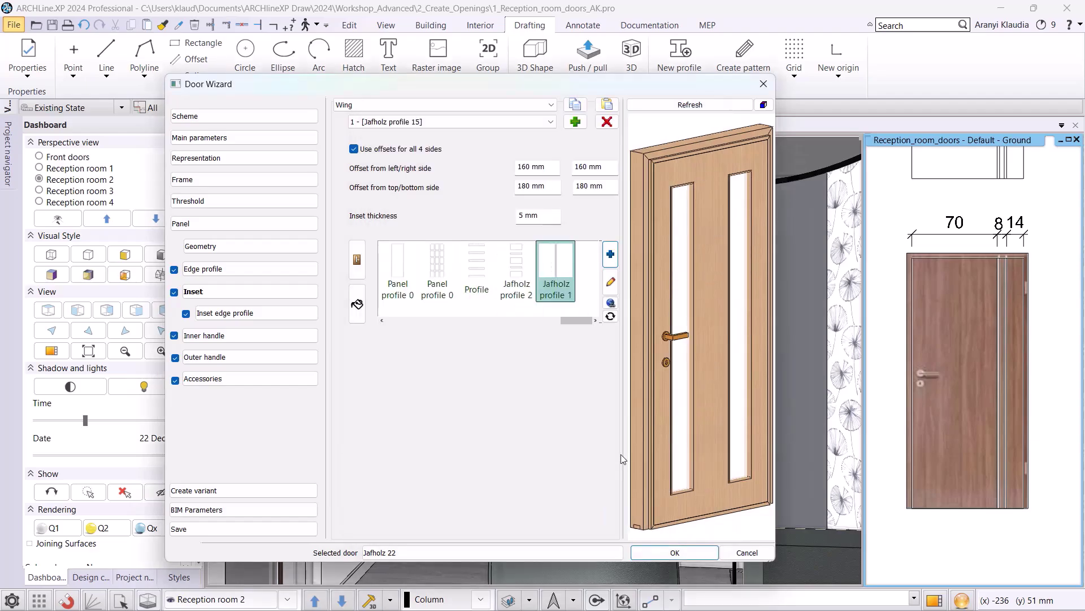
Step: Disable the edge and inset edge profiles, and set the inset offsets to 700 mm left, 140 mm right, and 1 mm top and bottom
{"action": "left_click", "coordinate": [174, 270]}
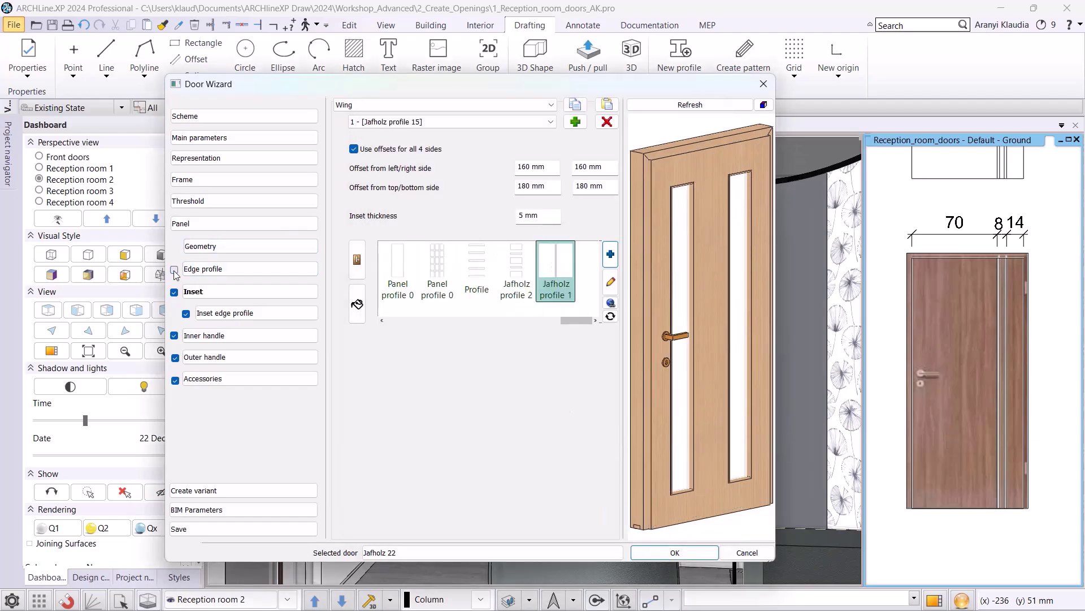
{"action": "left_click", "coordinate": [186, 313]}
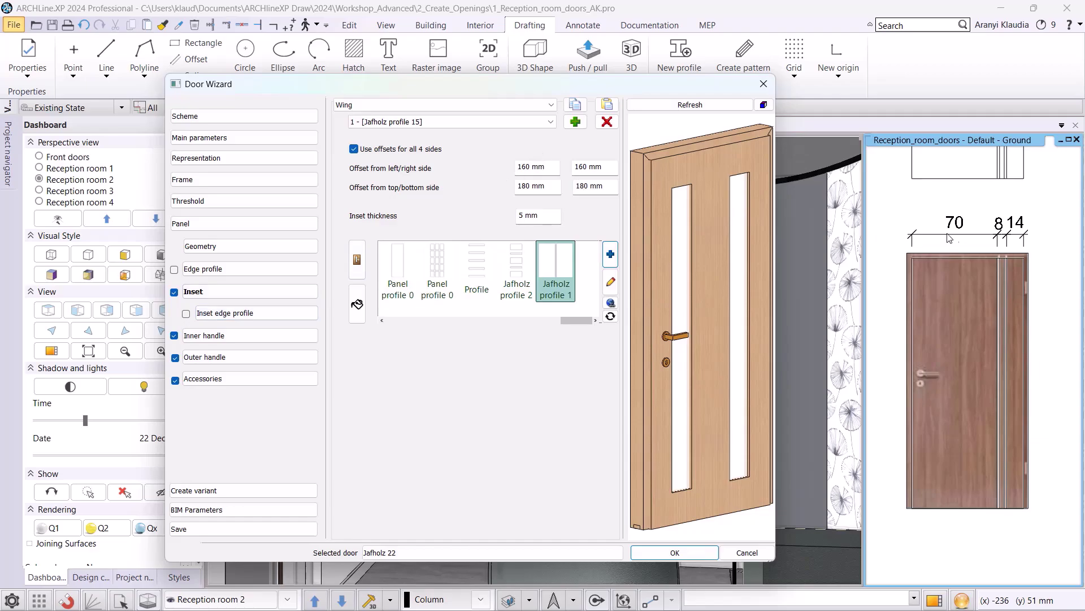
{"action": "left_click", "coordinate": [551, 173]}
{"action": "type", "text": "700"}
{"action": "left_click", "coordinate": [582, 168]}
{"action": "type", "text": "4"}
{"action": "left_click", "coordinate": [547, 189]}
{"action": "type", "text": "1"}
{"action": "left_click_drag", "start_coordinate": [589, 187], "coordinate": [575, 187]}
{"action": "type", "text": "1"}
{"action": "left_click", "coordinate": [679, 107]}
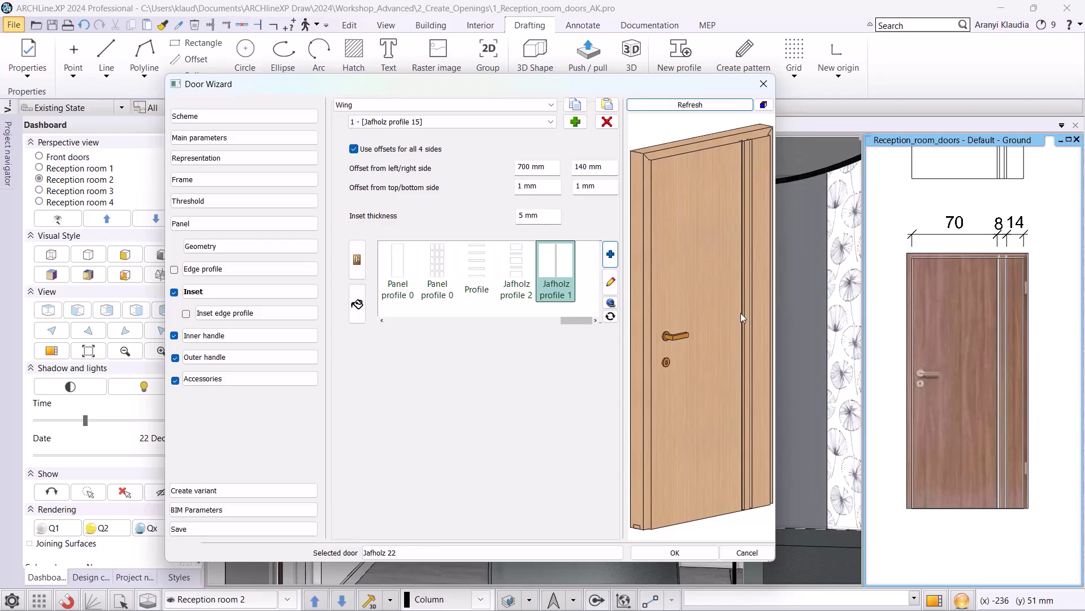
Step: Set the inset thickness to 30 mm and assign the BRONZE_LIGHT002 material to the inset
{"action": "scroll", "coordinate": [725, 332], "scroll_direction": "down", "scroll_amount": 2}
{"action": "left_click_drag", "start_coordinate": [730, 158], "coordinate": [730, 276]}
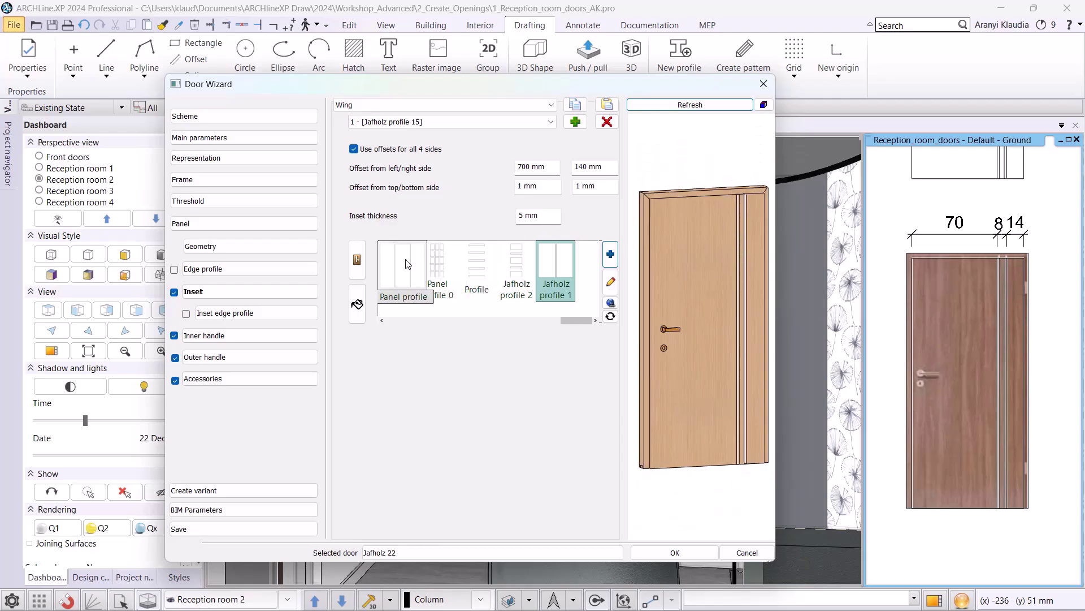
{"action": "left_click", "coordinate": [552, 213]}
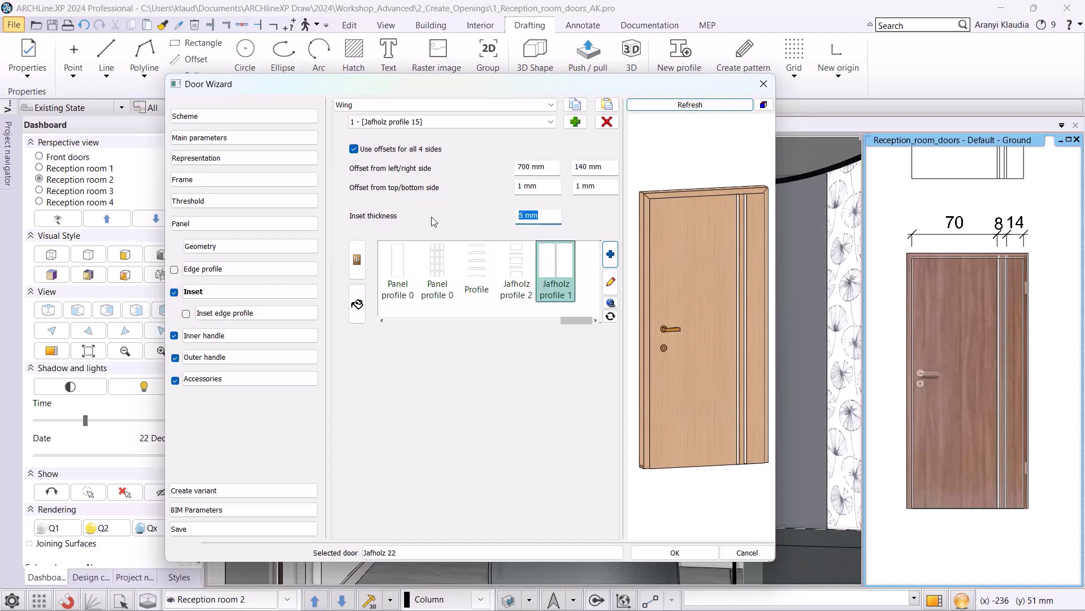
{"action": "type", "text": "30"}
{"action": "left_click", "coordinate": [683, 106]}
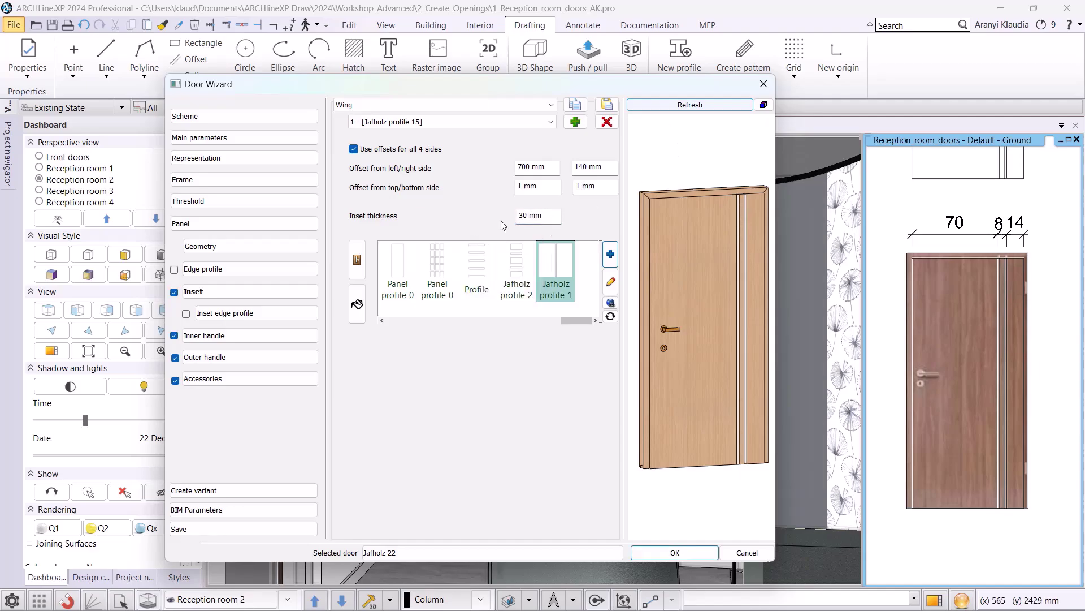
{"action": "left_click", "coordinate": [362, 305]}
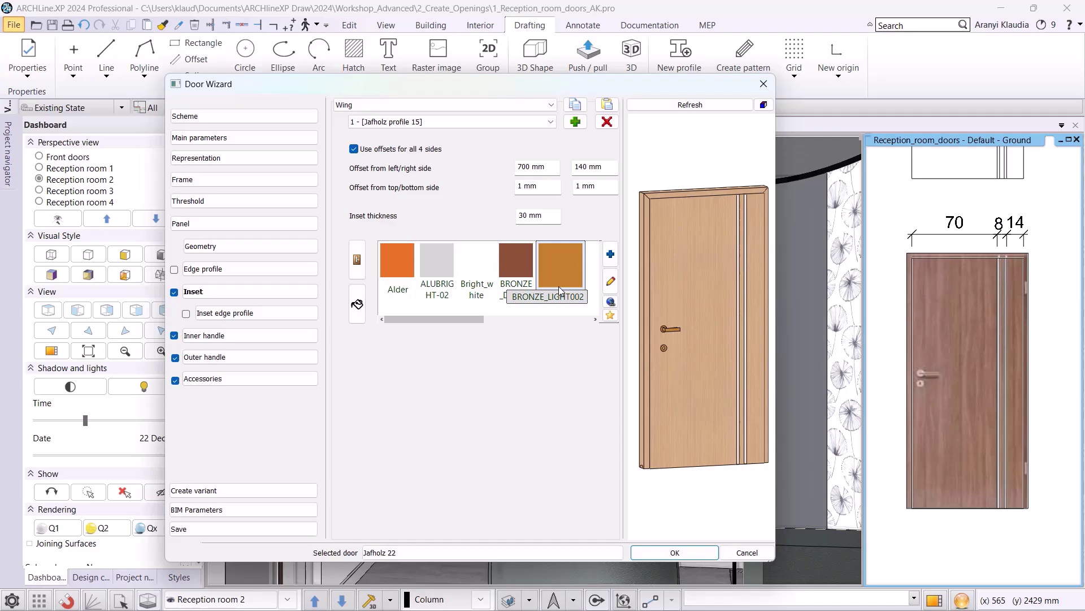
{"action": "left_click", "coordinate": [558, 286]}
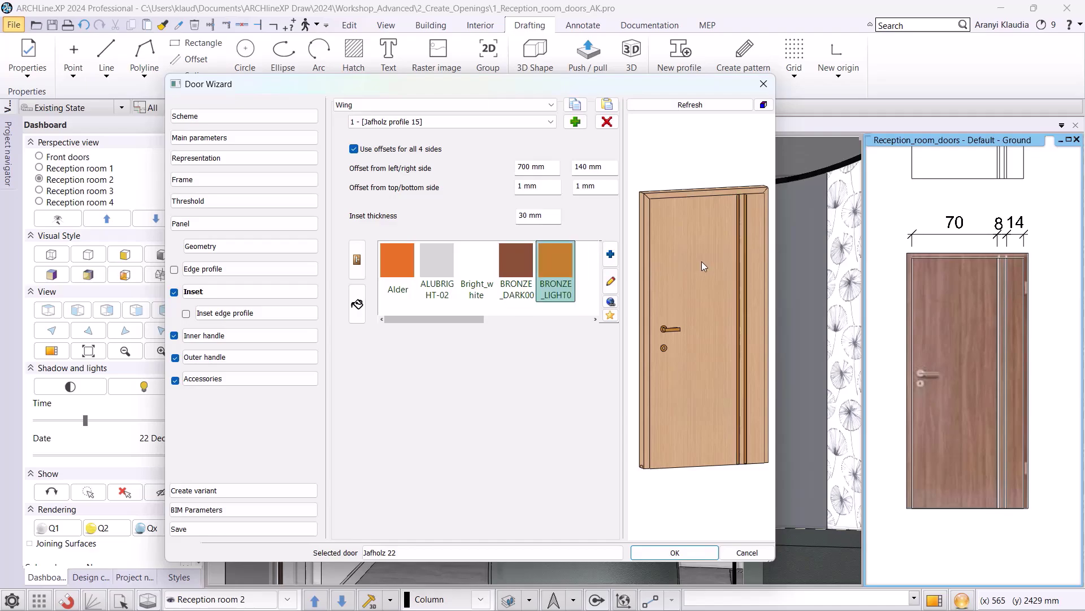
Step: Save the door as a new Jafholz item in the library and apply it to the door in the 3D view
{"action": "left_click", "coordinate": [226, 528]}
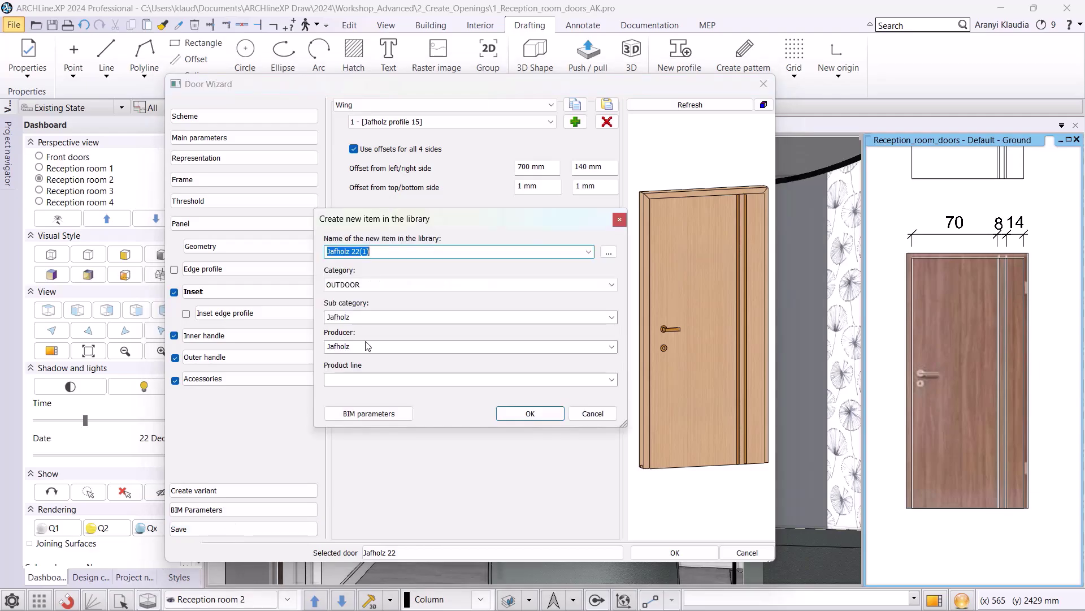
{"action": "left_click", "coordinate": [383, 255]}
{"action": "key", "text": "BackSpace"}
{"action": "type", "text": "1"}
{"action": "left_click", "coordinate": [531, 415]}
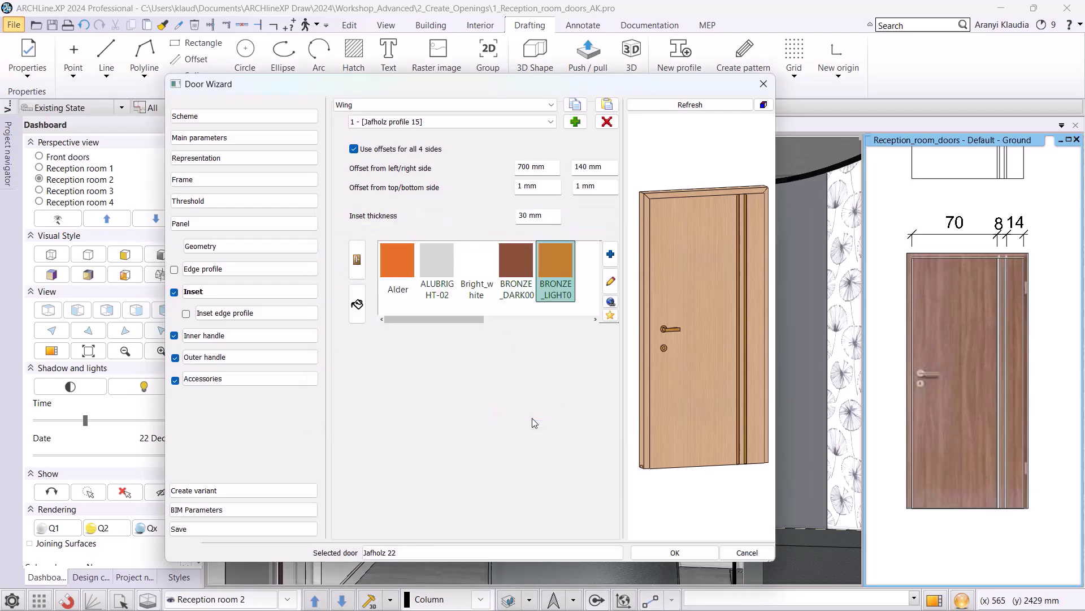
{"action": "left_click", "coordinate": [673, 552]}
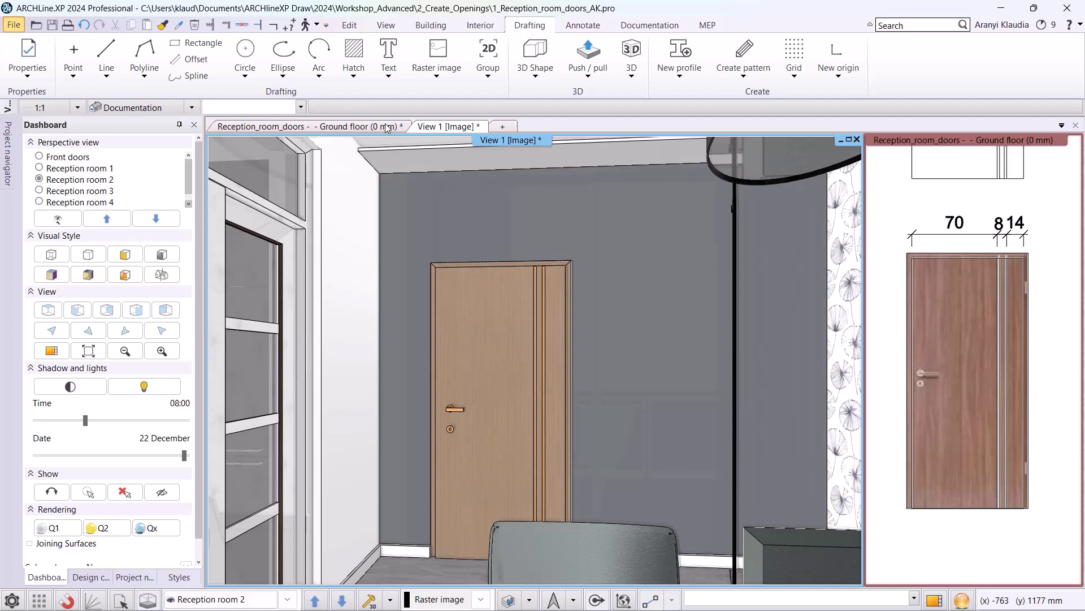
Step: Examine the individual horizontal and vertical lines of the three-by-five grid drawing in the floor plan, and clear the selection
{"action": "left_click", "coordinate": [309, 126]}
{"action": "scroll", "coordinate": [791, 226], "scroll_direction": "up", "scroll_amount": 5}
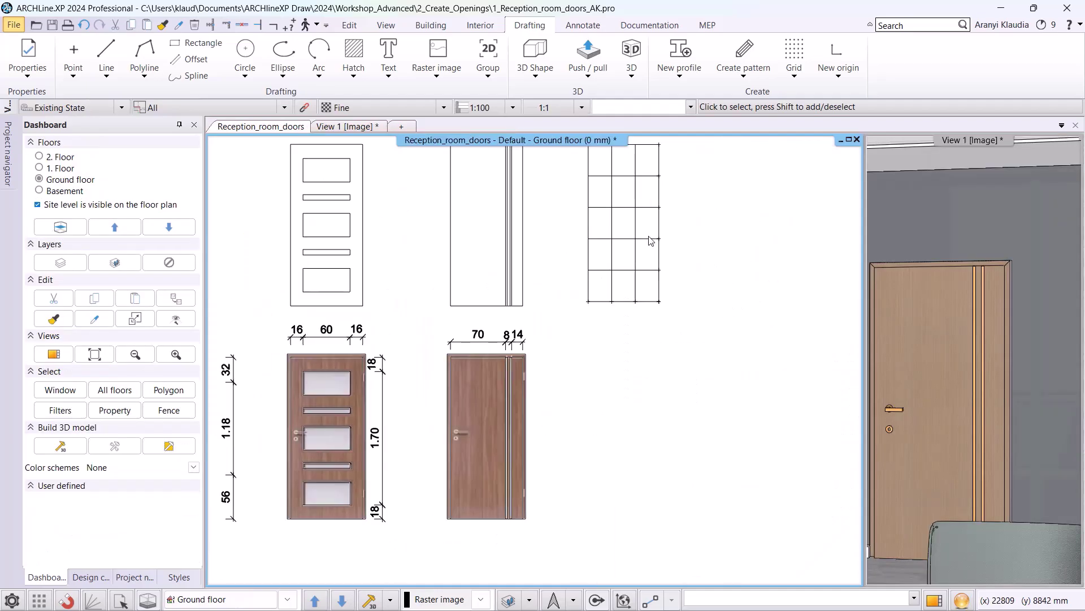
{"action": "scroll", "coordinate": [589, 361], "scroll_direction": "up", "scroll_amount": 3}
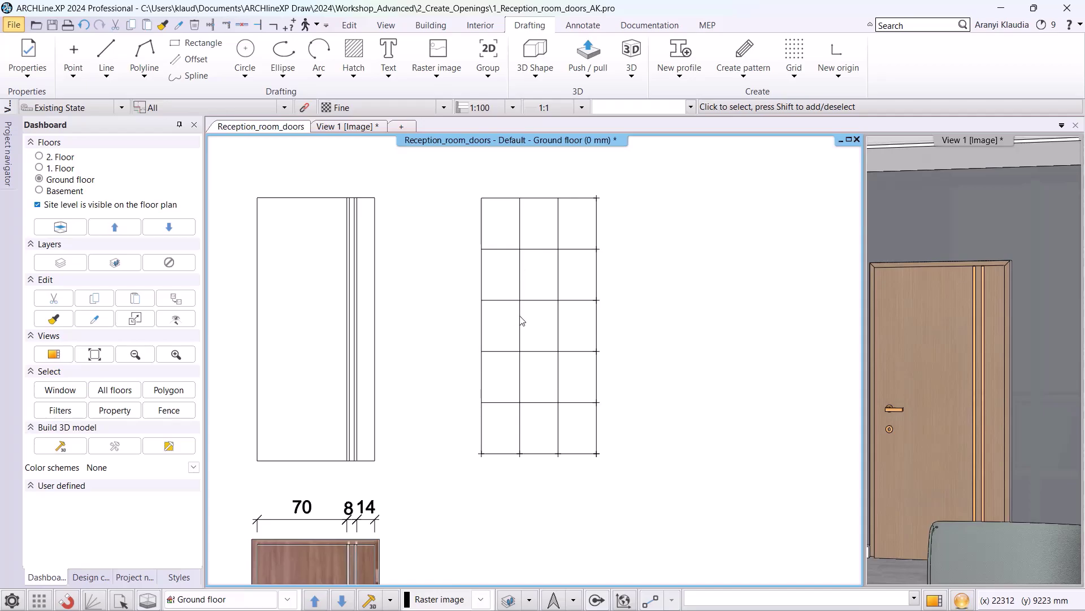
{"action": "left_click", "coordinate": [521, 199]}
{"action": "left_click", "coordinate": [504, 249]}
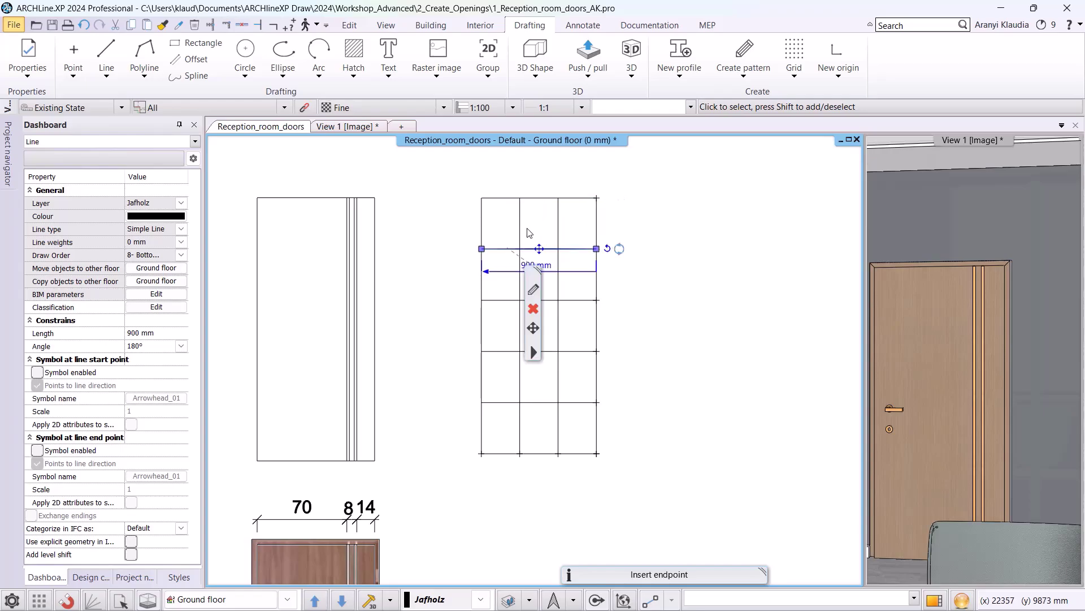
{"action": "left_click", "coordinate": [520, 222]}
{"action": "key", "text": "Escape"}
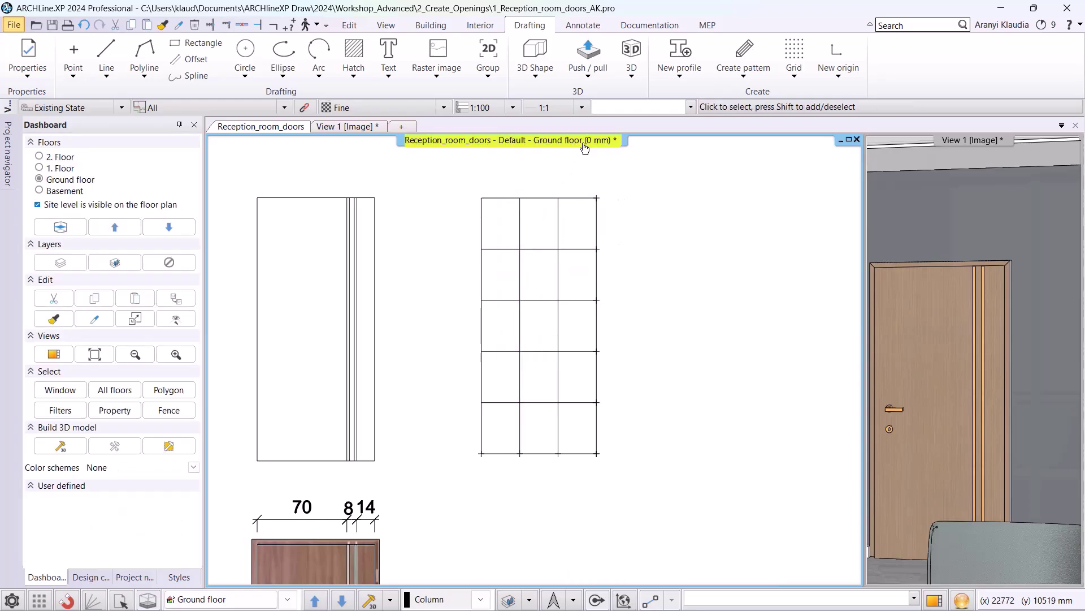
Step: Start defining a panel profile for doors/windows and trace the grid drawing's outer border as a 900 by 2000 mm rectangle
{"action": "left_click", "coordinate": [672, 72]}
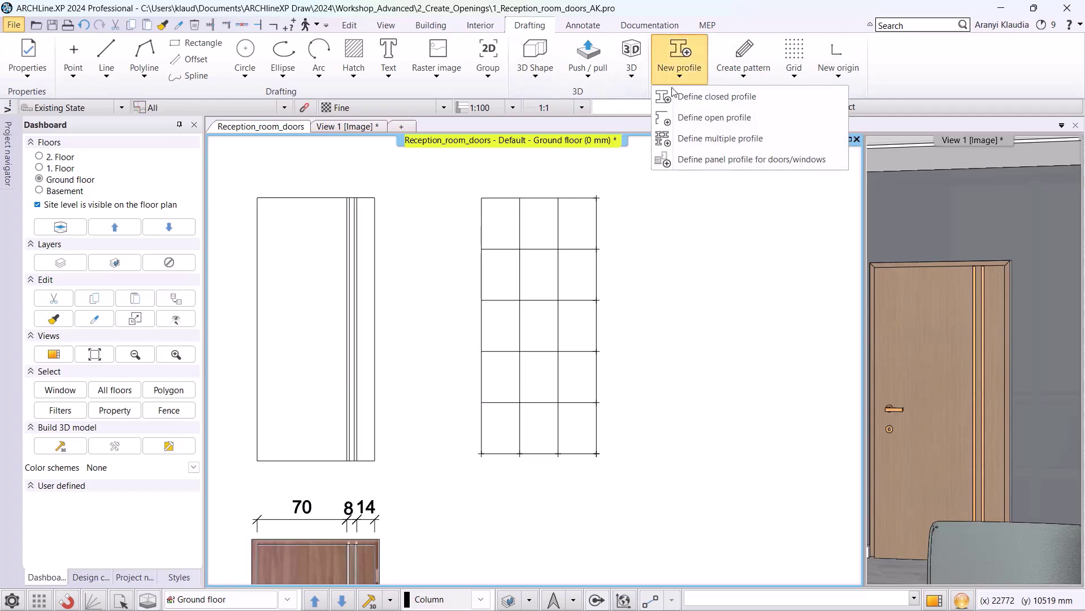
{"action": "left_click", "coordinate": [692, 161]}
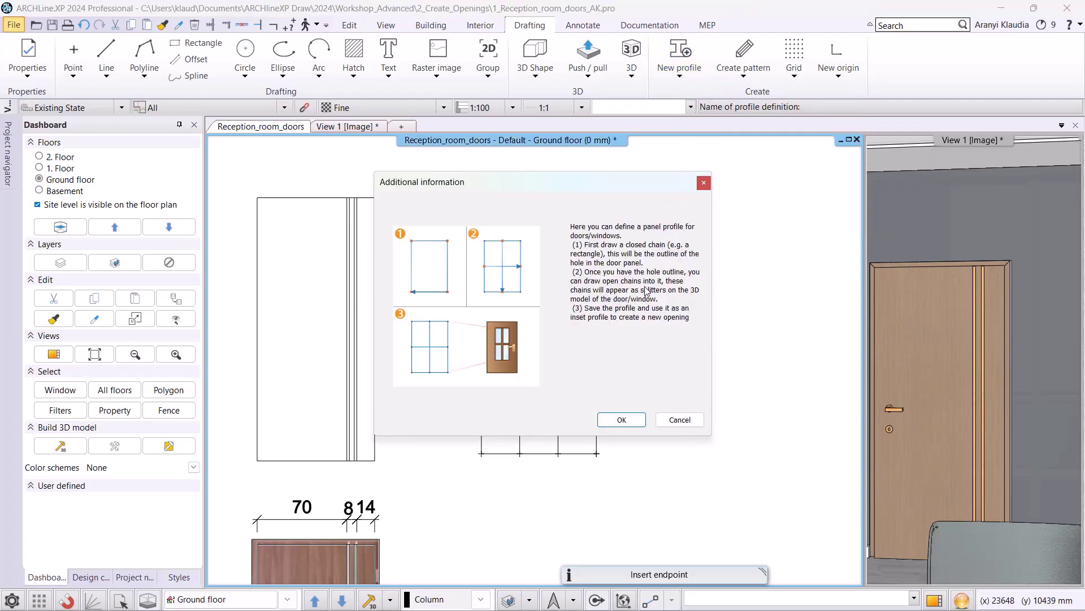
{"action": "left_click", "coordinate": [622, 420]}
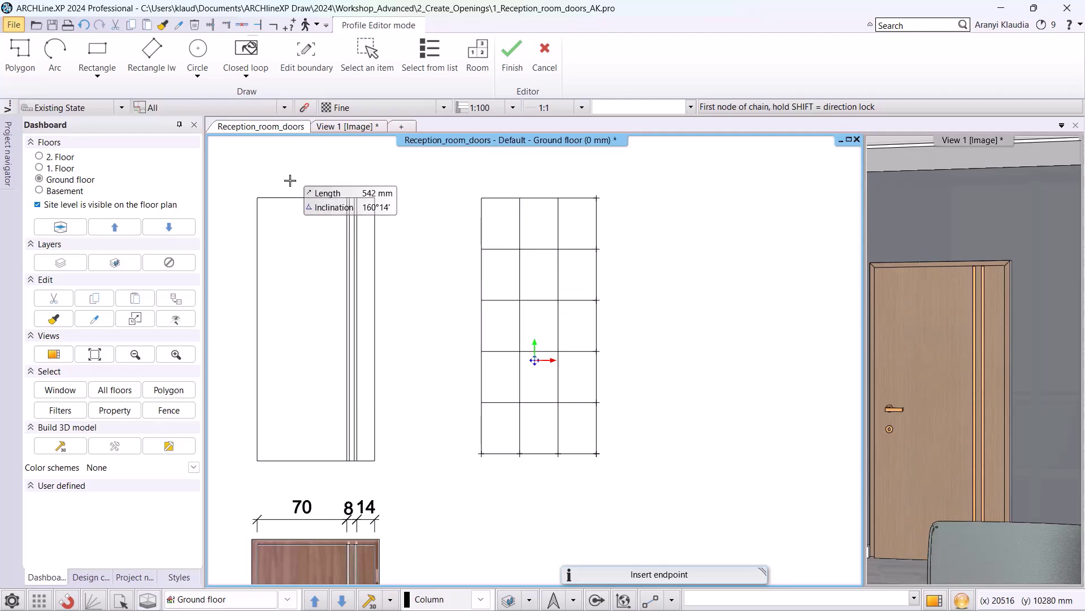
{"action": "left_click", "coordinate": [97, 54]}
{"action": "left_click", "coordinate": [482, 198]}
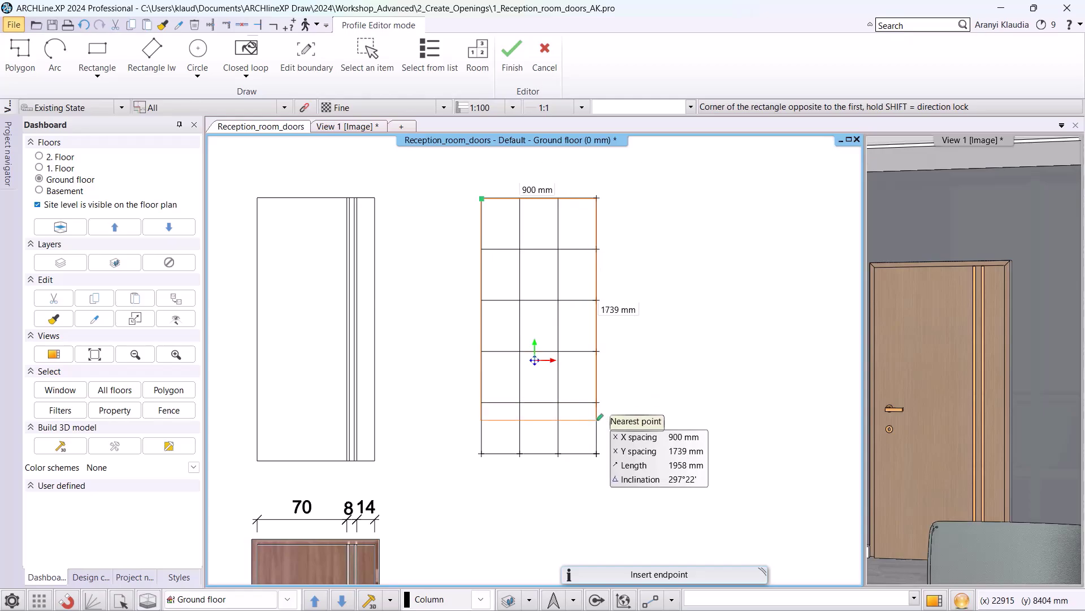
{"action": "left_click", "coordinate": [596, 453]}
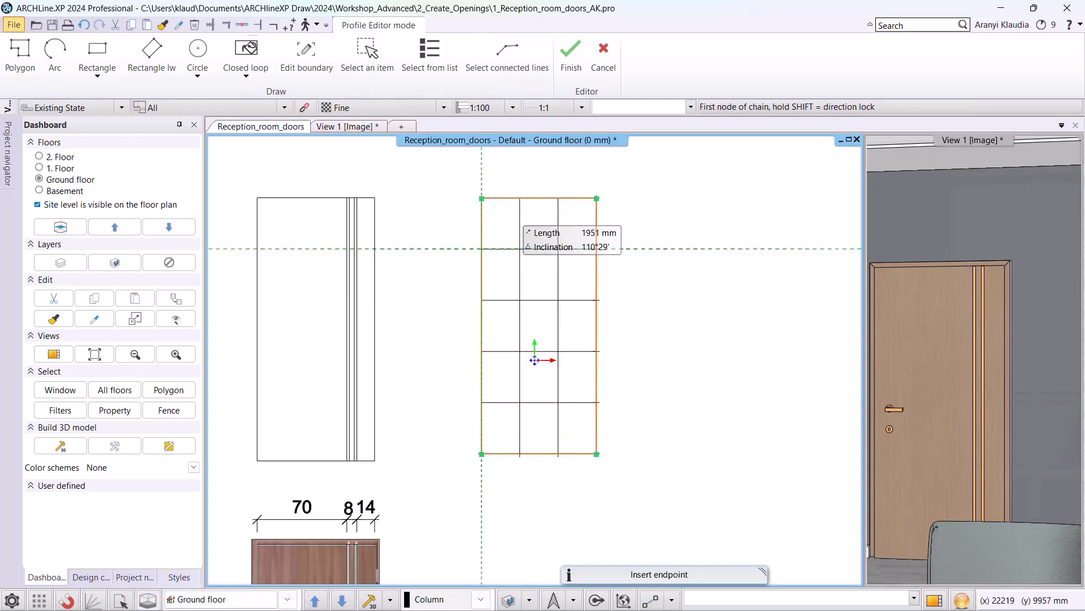
Step: Add the two inner vertical grid lines as open chains running the full height of the outline
{"action": "left_click", "coordinate": [520, 198]}
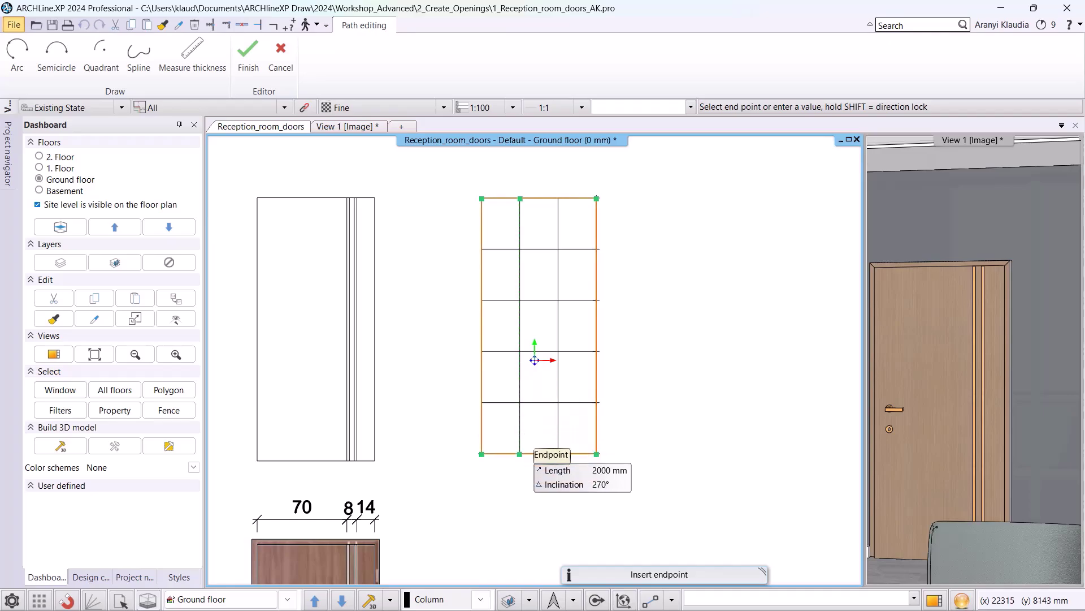
{"action": "left_click", "coordinate": [520, 454]}
{"action": "key", "text": "Return"}
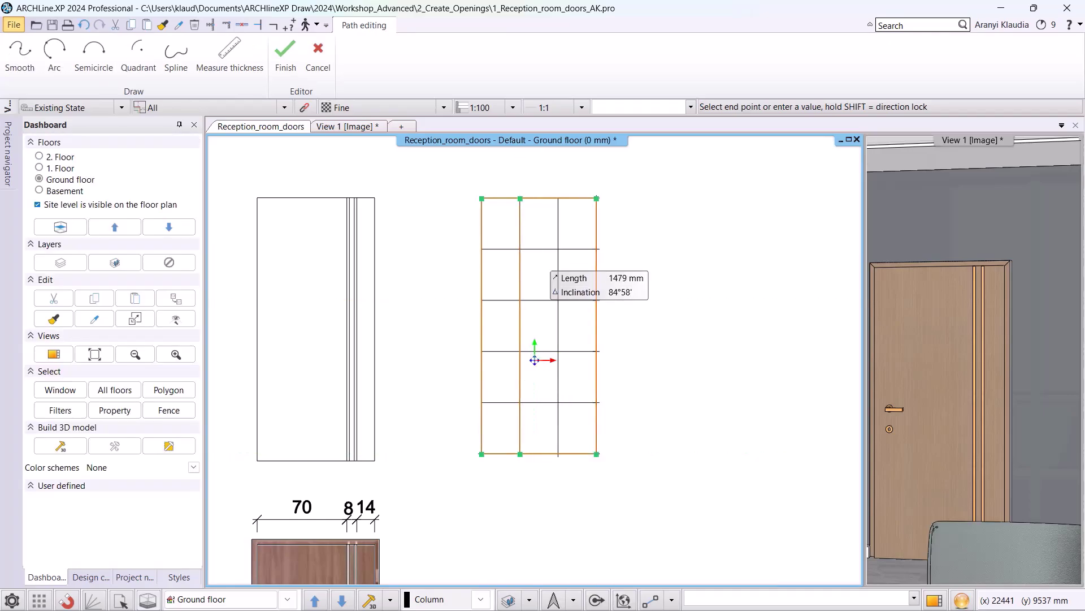
{"action": "left_click", "coordinate": [558, 198]}
{"action": "left_click", "coordinate": [558, 453]}
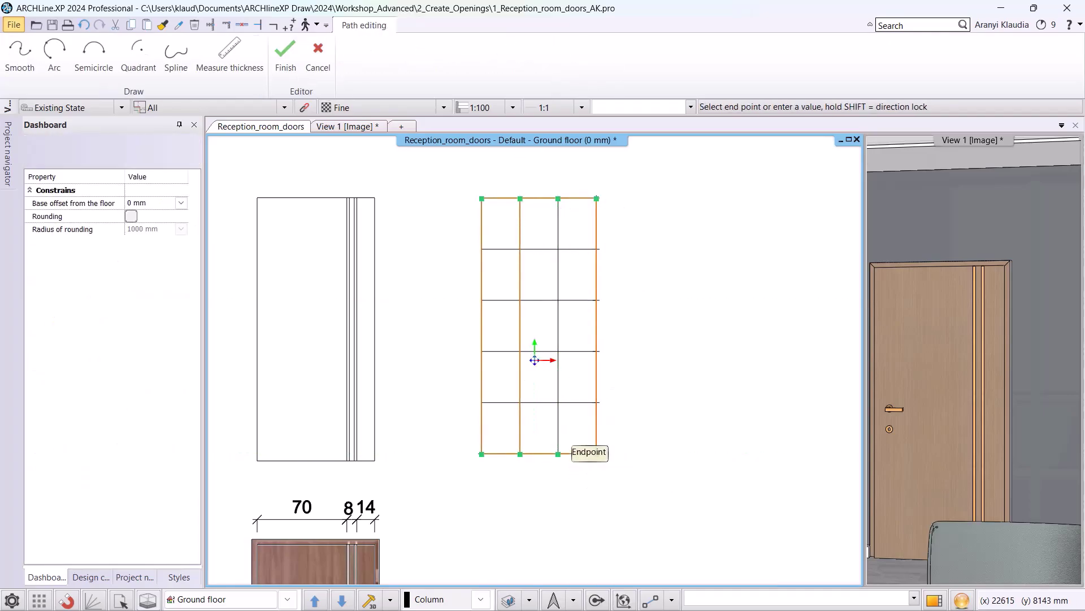
{"action": "key", "text": "Return"}
Step: Add the four inner horizontal grid lines as open chains across the full width of the outline
{"action": "left_click", "coordinate": [482, 249]}
{"action": "left_click", "coordinate": [597, 250]}
{"action": "key", "text": "Return"}
{"action": "left_click", "coordinate": [482, 300]}
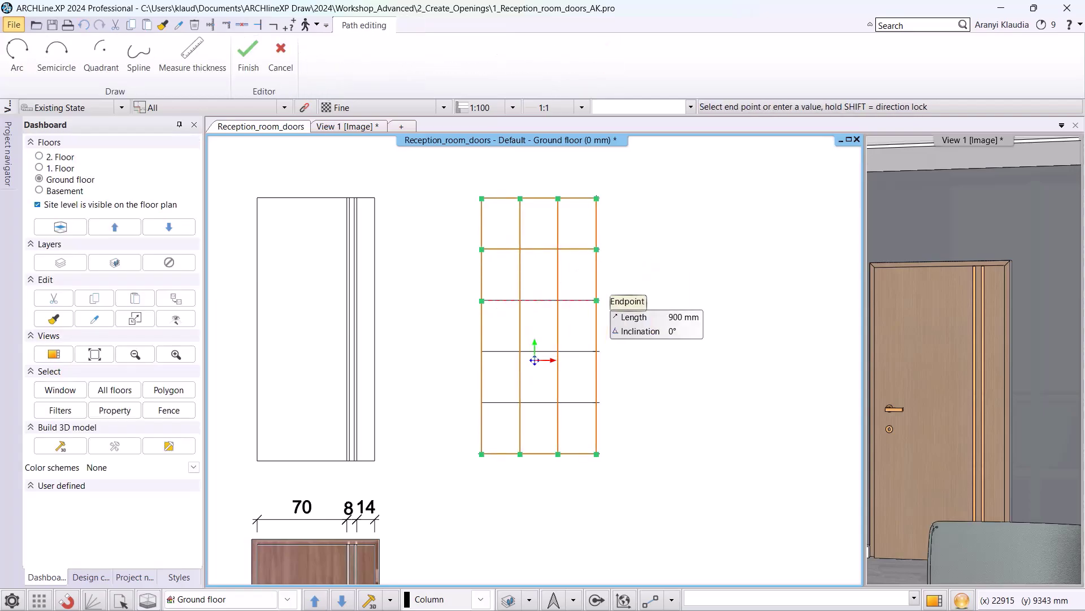
{"action": "left_click", "coordinate": [597, 301]}
{"action": "key", "text": "Return"}
{"action": "left_click", "coordinate": [482, 351]}
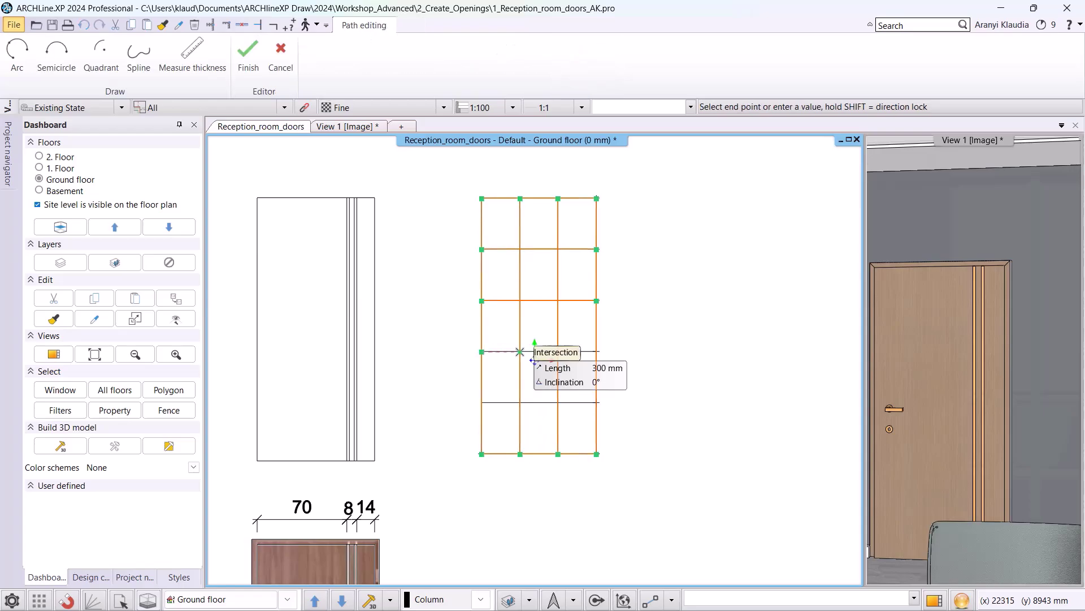
{"action": "left_click", "coordinate": [596, 351]}
{"action": "key", "text": "Return"}
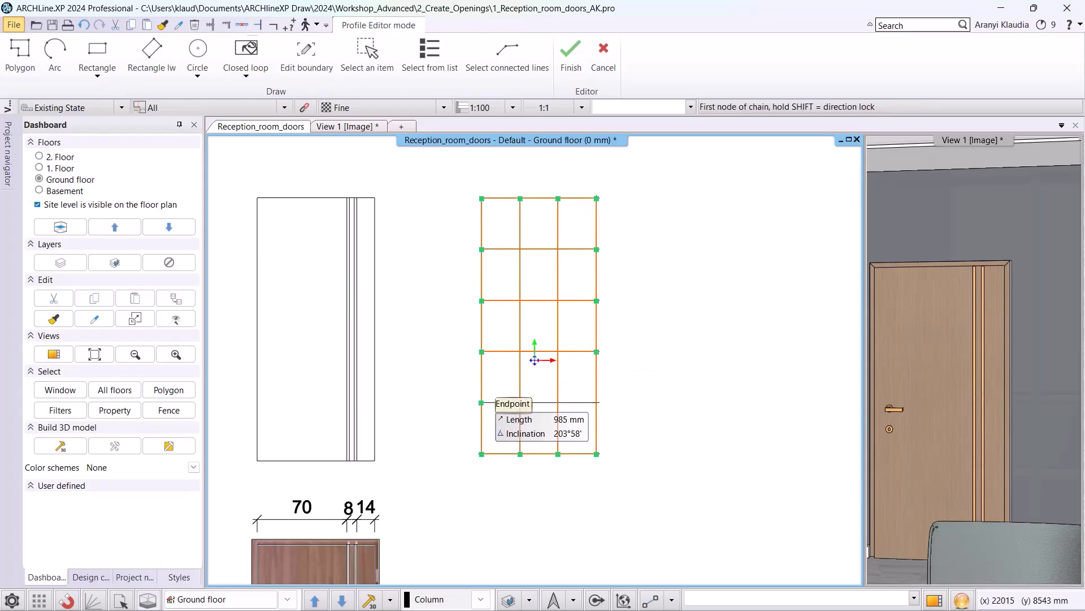
{"action": "left_click", "coordinate": [481, 402]}
{"action": "left_click", "coordinate": [596, 402]}
{"action": "key", "text": "Return"}
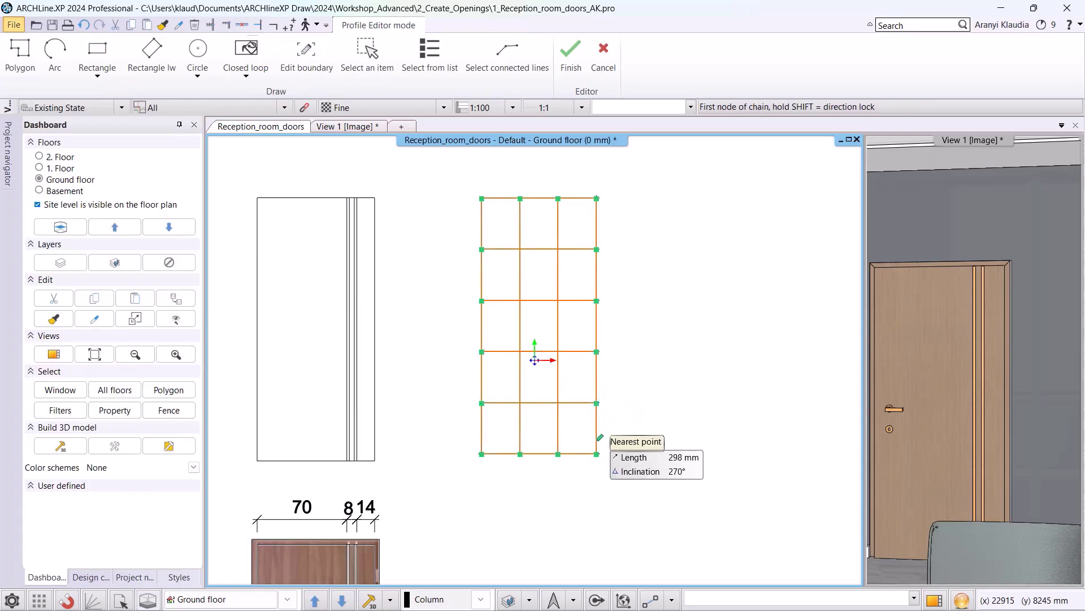
Step: Finish the panel profile and save it to the library as Jafholz profile 16 in the Other subcategory
{"action": "key", "text": "Return"}
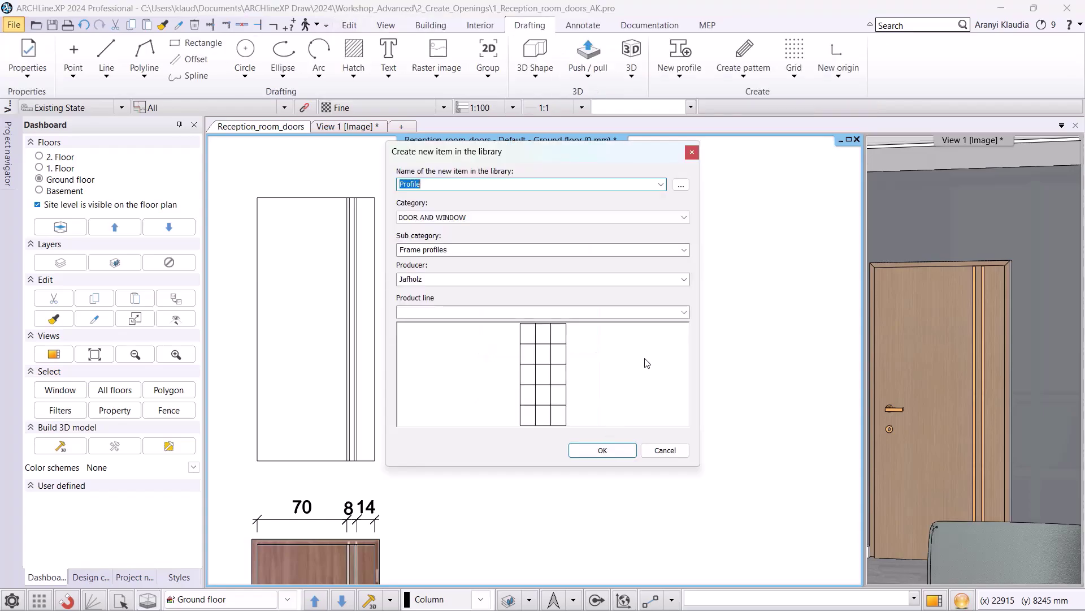
{"action": "type", "text": "Jafholz profi"}
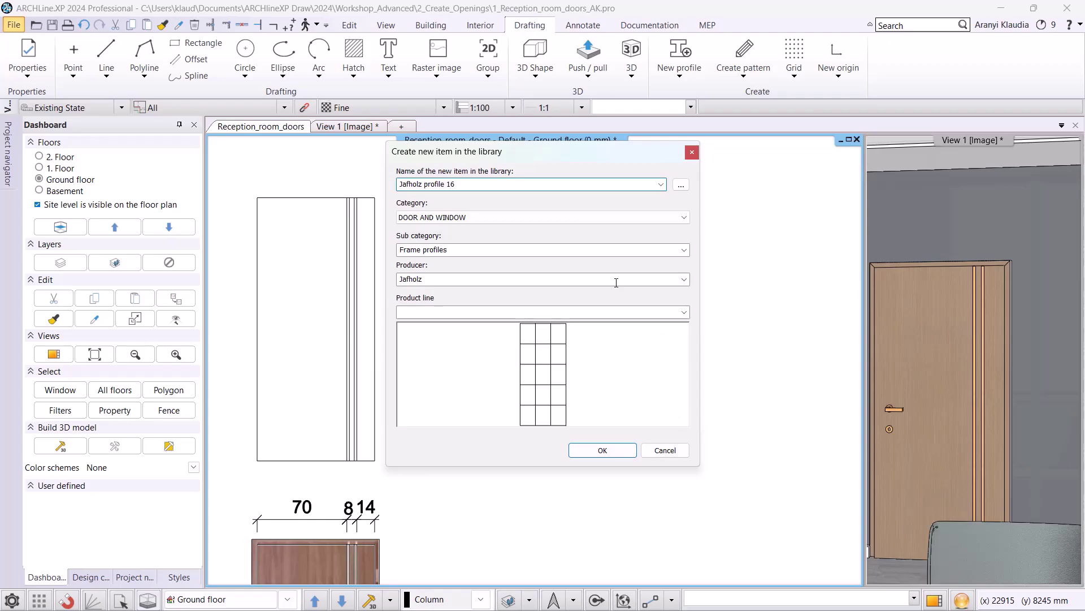
{"action": "left_click", "coordinate": [684, 250]}
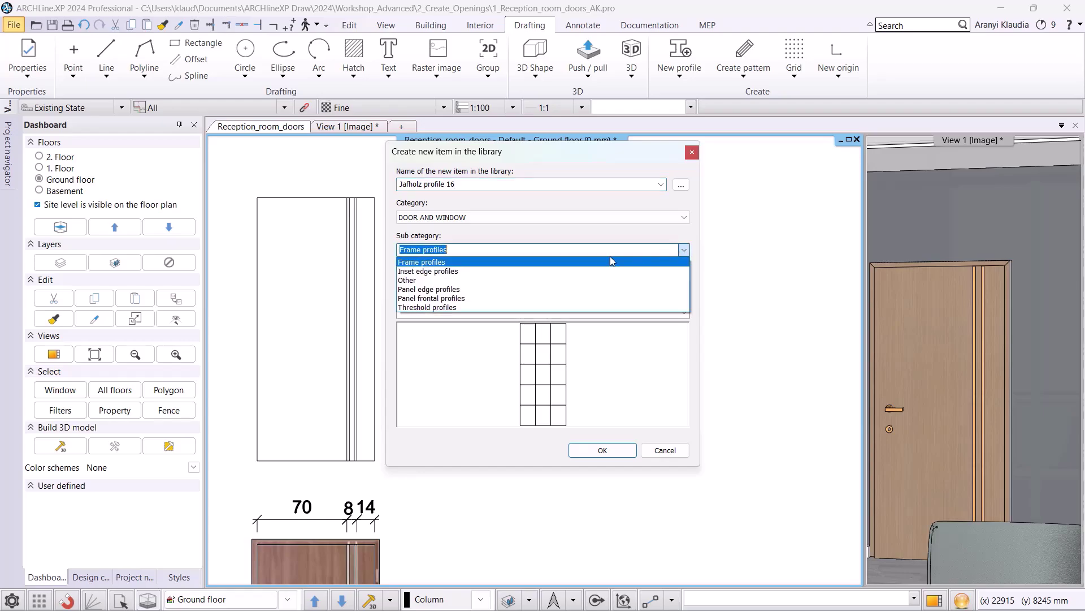
{"action": "left_click", "coordinate": [545, 280]}
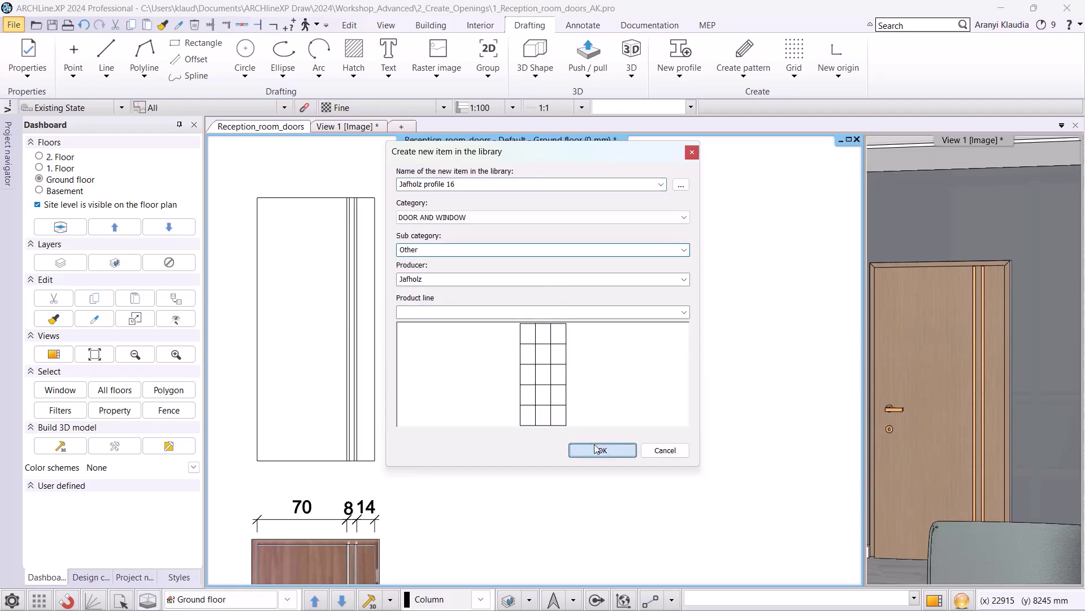
{"action": "left_click", "coordinate": [593, 448]}
{"action": "left_click", "coordinate": [647, 312]}
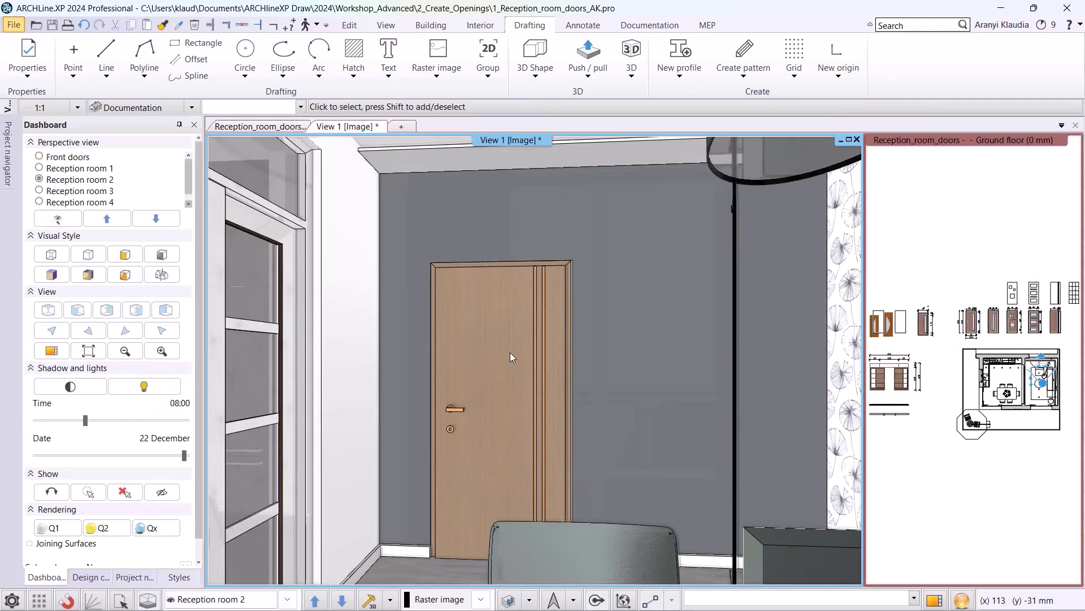
Step: Open the wooden door in the 3D view for editing and enable its edge profile and inset edge profile
{"action": "right_click", "coordinate": [496, 378]}
{"action": "left_click", "coordinate": [571, 38]}
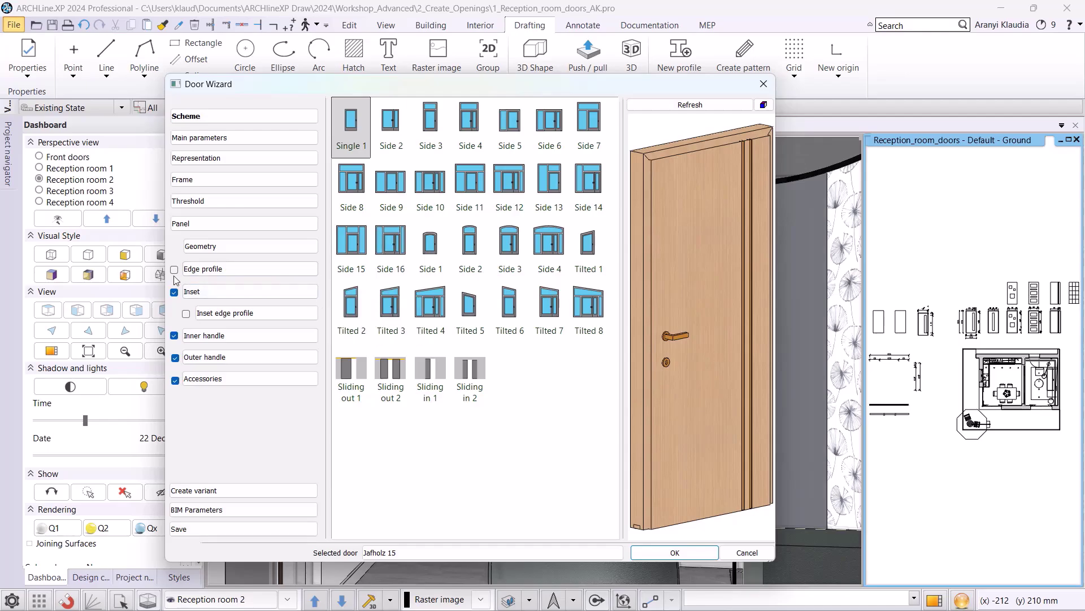
{"action": "left_click", "coordinate": [174, 270]}
{"action": "left_click", "coordinate": [187, 314]}
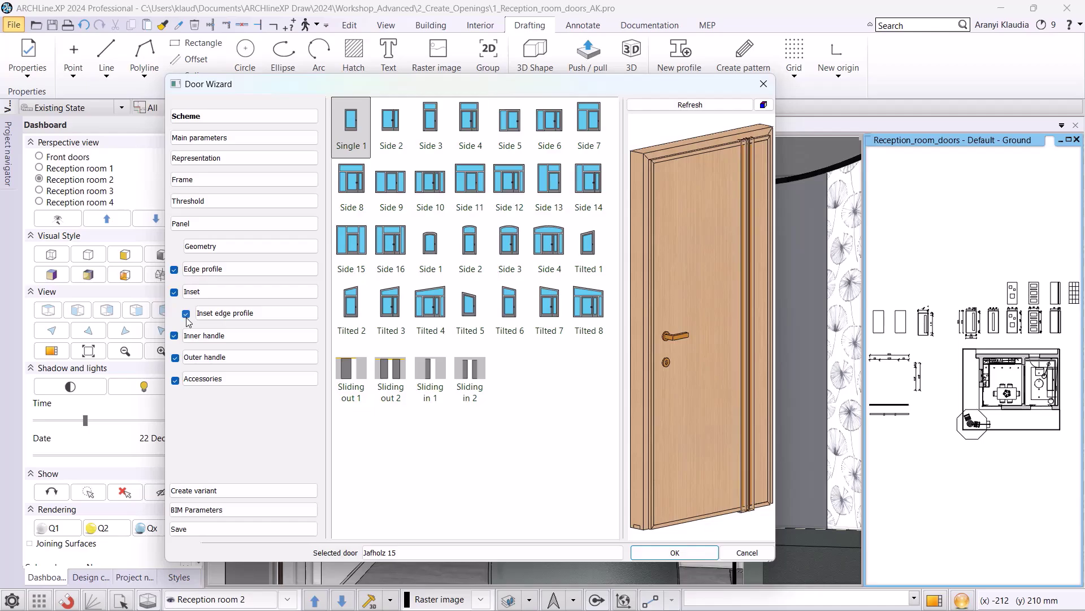
Step: Search the profile library for jafholz and assign Jafholz profile 16 as the door's inset profile
{"action": "left_click", "coordinate": [192, 291]}
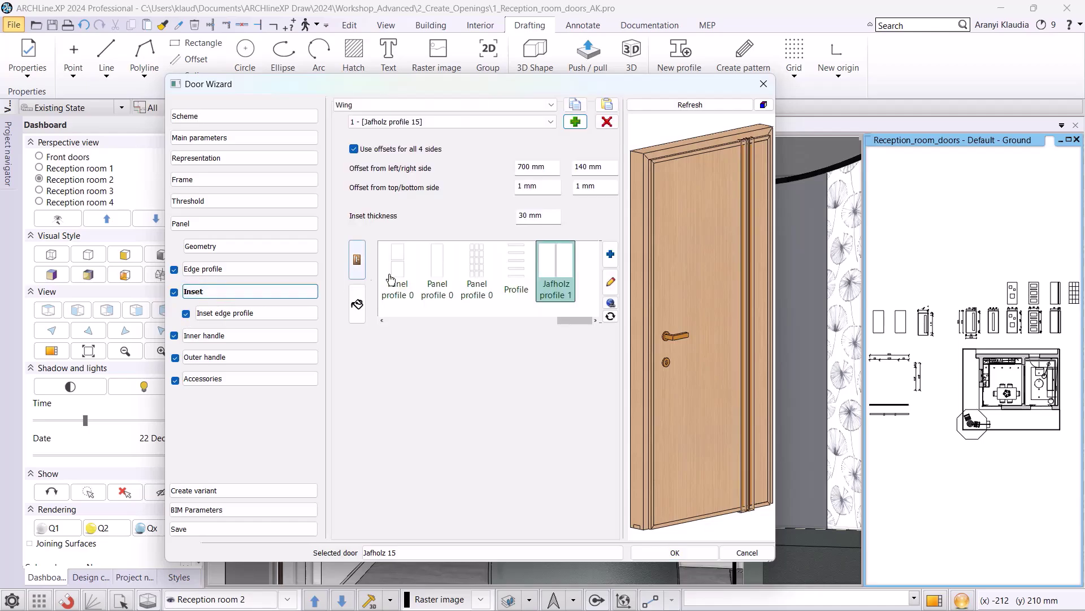
{"action": "left_click", "coordinate": [611, 254]}
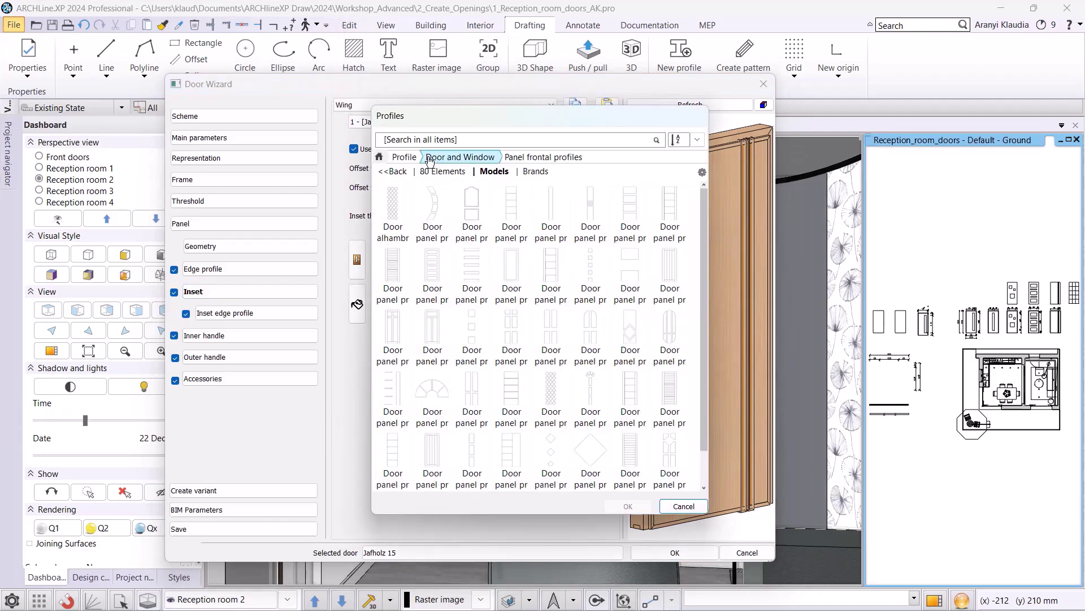
{"action": "left_click", "coordinate": [395, 158]}
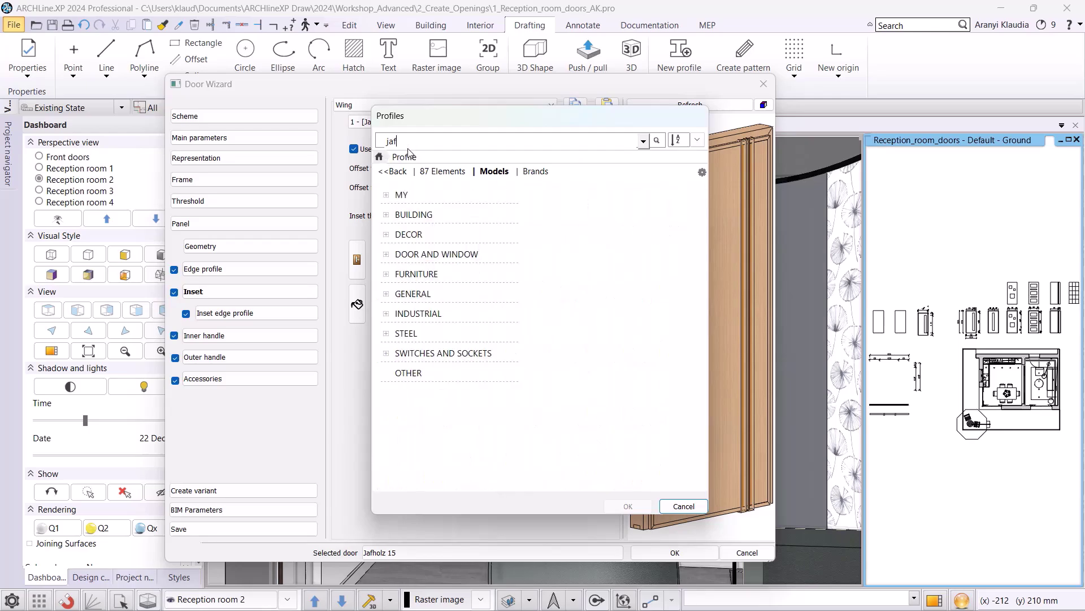
{"action": "type", "text": "jafholz"}
{"action": "key", "text": "Return"}
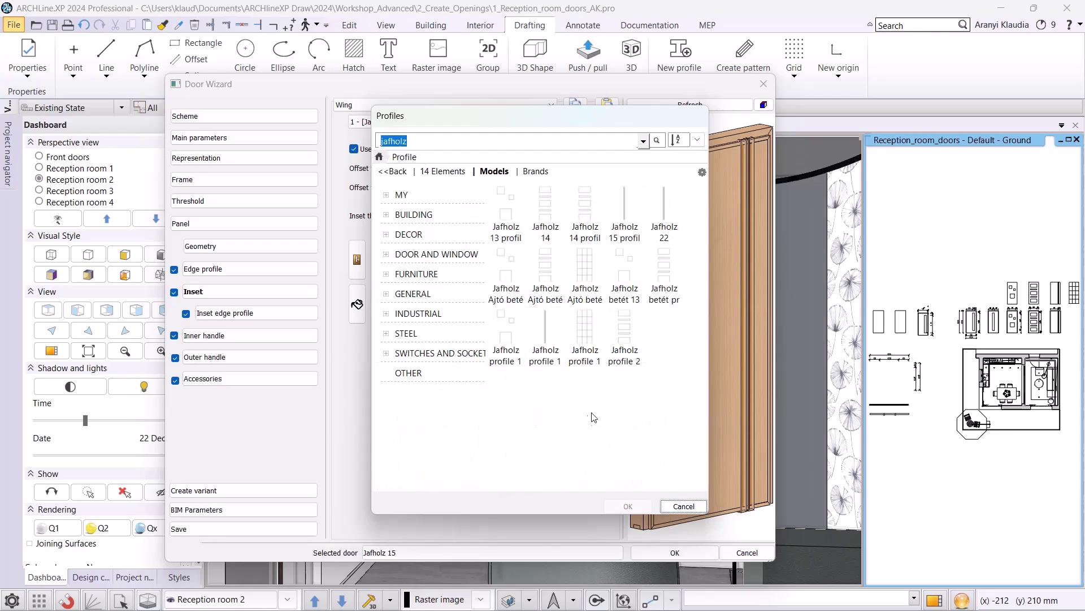
{"action": "left_click", "coordinate": [591, 348]}
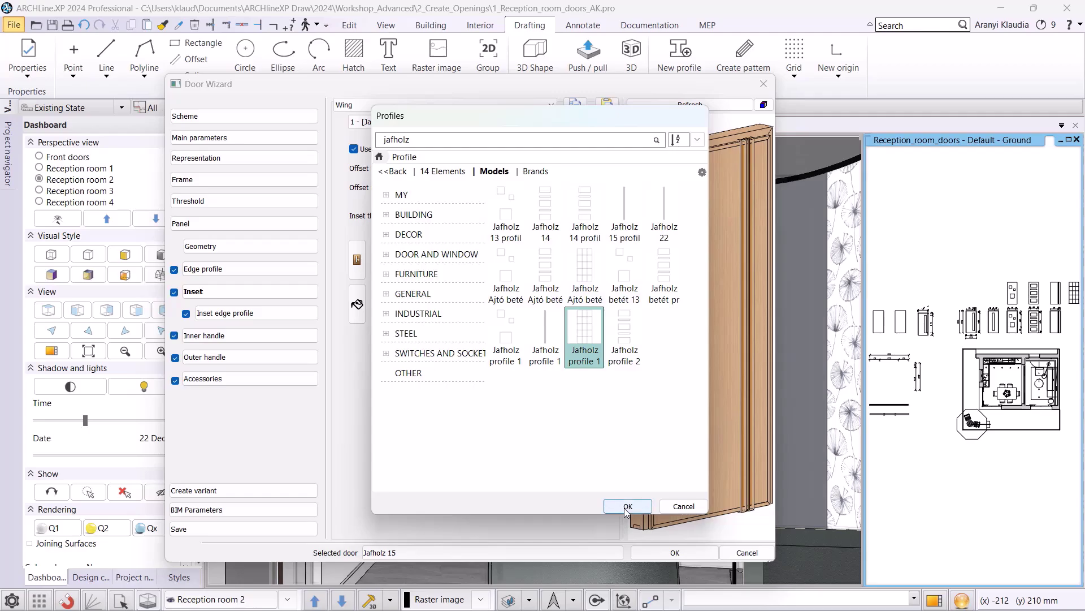
{"action": "left_click", "coordinate": [627, 506]}
Step: Set the inset offsets to 180 mm left, right and bottom and 220 mm top, with a 5 mm inset thickness
{"action": "double_click", "coordinate": [545, 167]}
{"action": "type", "text": "180"}
{"action": "key", "text": "Tab"}
{"action": "type", "text": "1"}
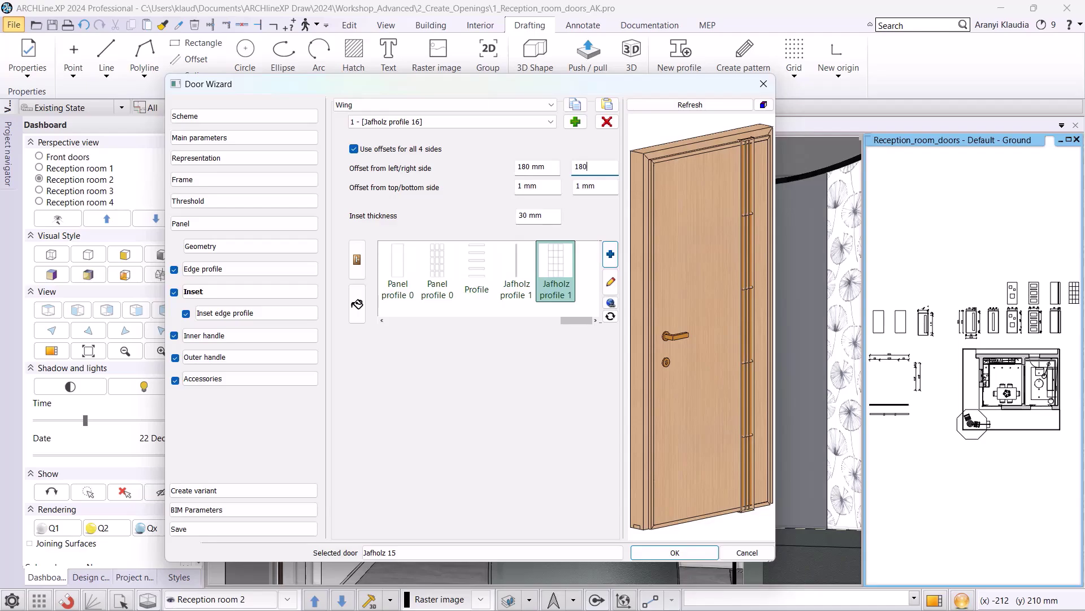
{"action": "key", "text": "Tab"}
{"action": "type", "text": "220"}
{"action": "key", "text": "Tab"}
{"action": "type", "text": "1"}
{"action": "key", "text": "Tab"}
{"action": "type", "text": "5"}
{"action": "left_click", "coordinate": [689, 105]}
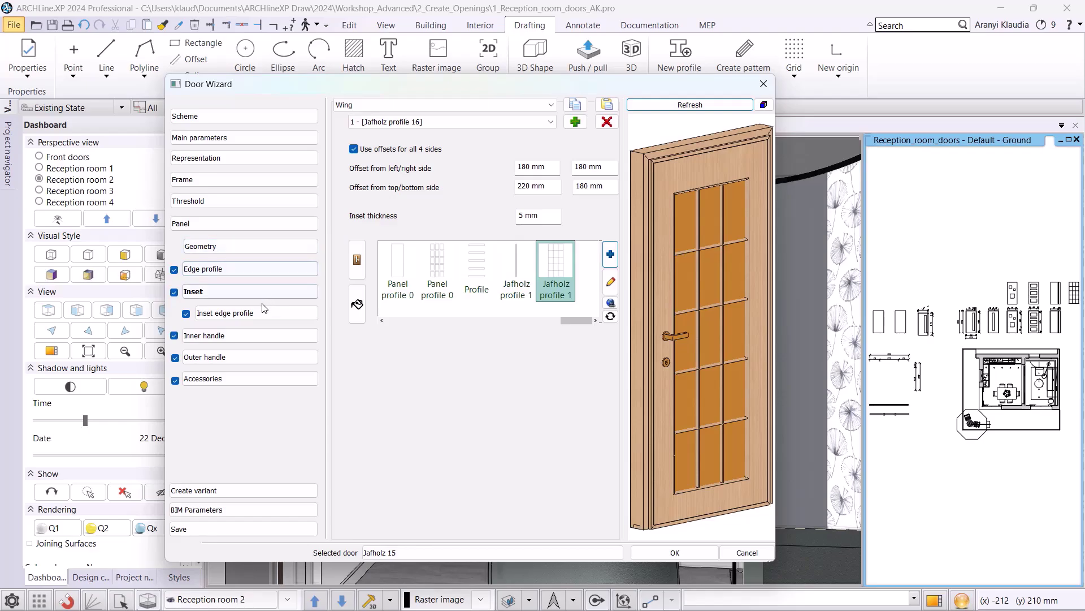
Step: Set the inset edge profile's height to 10 mm and refresh the door preview
{"action": "left_click", "coordinate": [246, 314]}
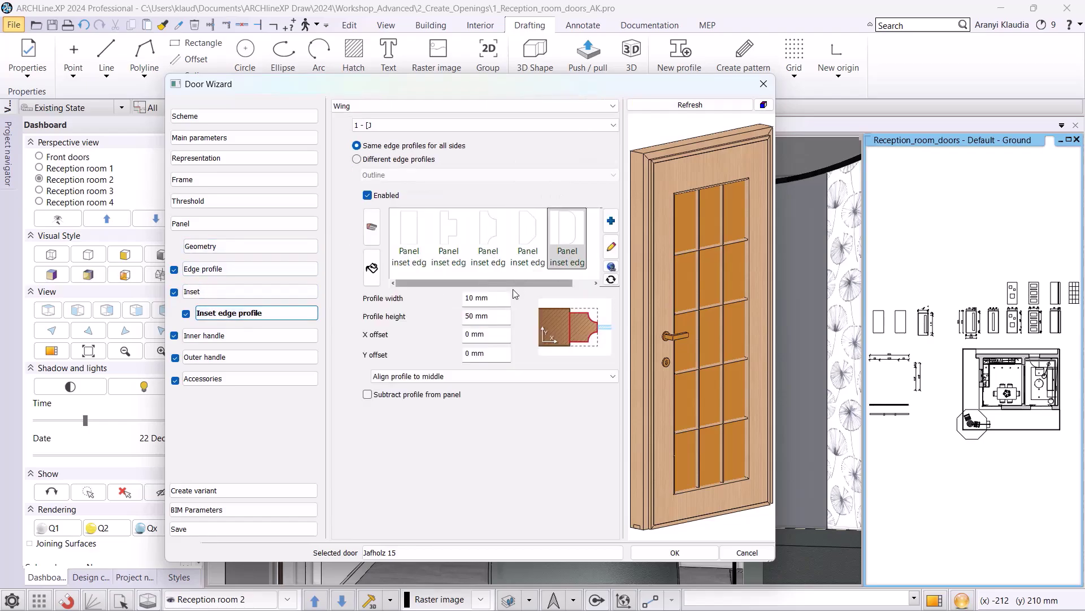
{"action": "double_click", "coordinate": [471, 317]}
{"action": "type", "text": "10"}
{"action": "left_click", "coordinate": [721, 108]}
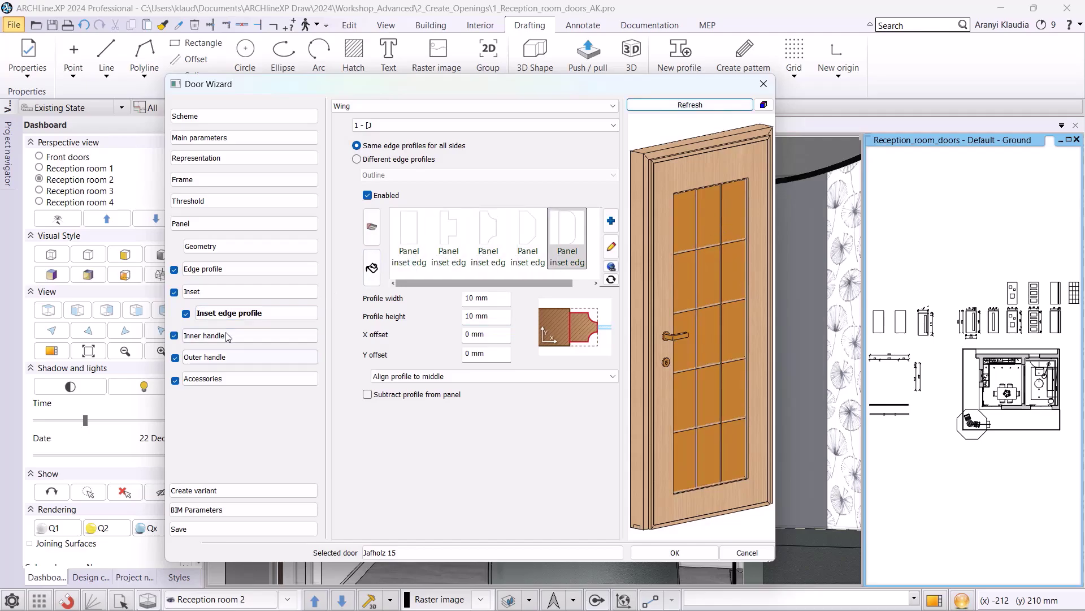
Step: Assign the Frosted_Glass material to the inset and refresh the door preview
{"action": "left_click", "coordinate": [220, 297]}
{"action": "left_click", "coordinate": [480, 283]}
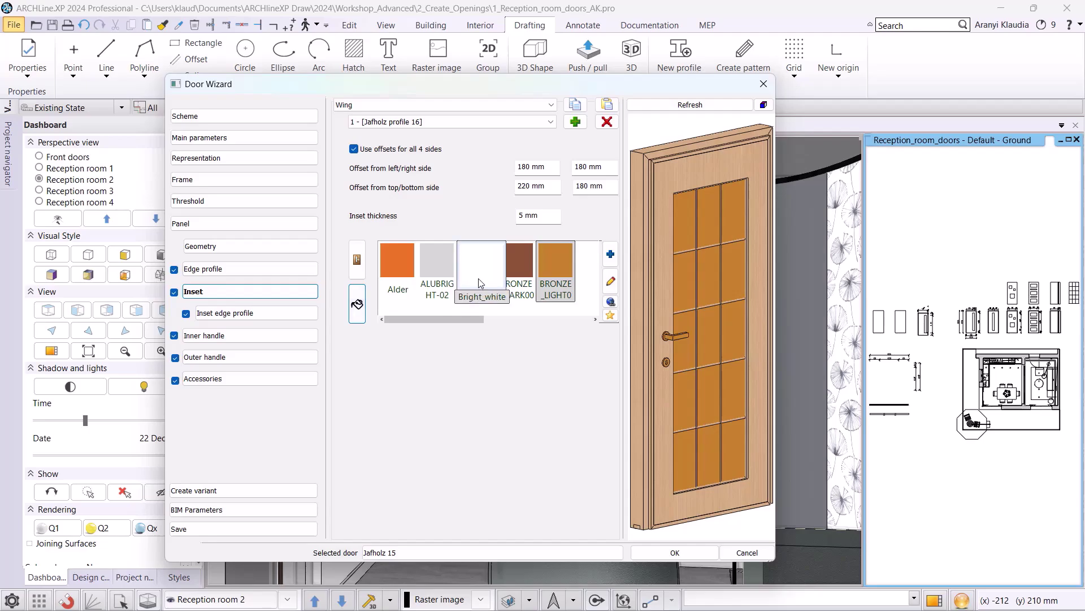
{"action": "scroll", "coordinate": [480, 282], "scroll_direction": "down", "scroll_amount": 3}
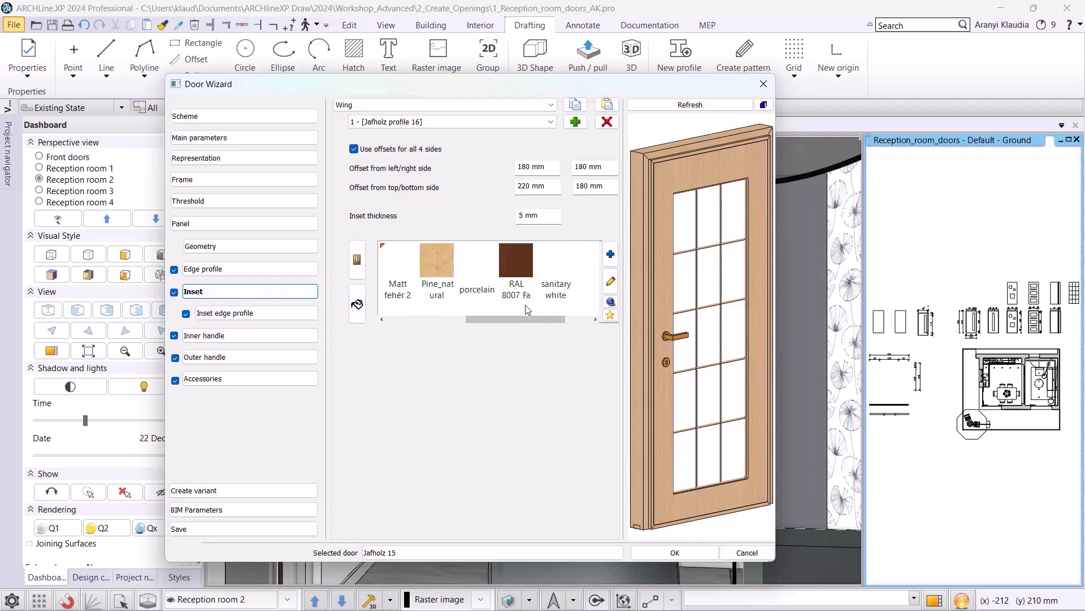
{"action": "left_click", "coordinate": [437, 283]}
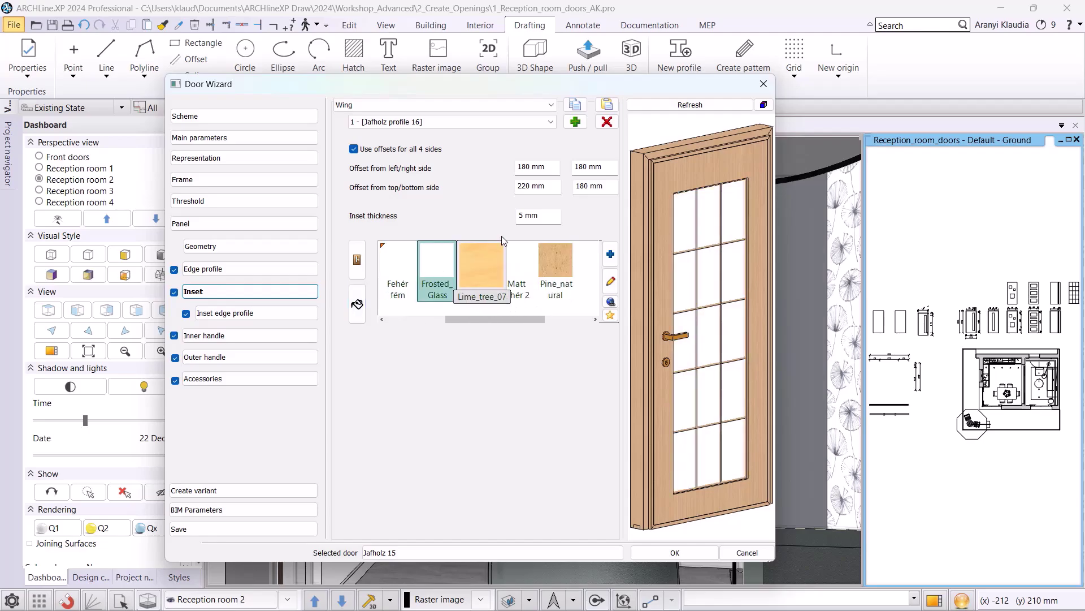
{"action": "left_click", "coordinate": [682, 107]}
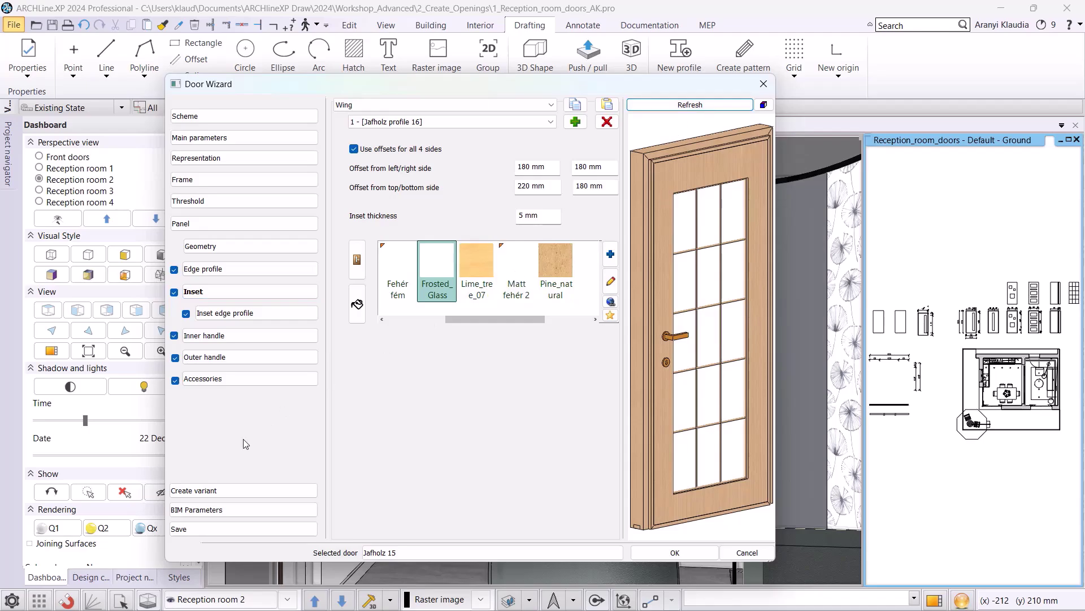
Step: Save the door to the library as Jafholz 16 and apply the changes to the door in the 3D view
{"action": "left_click", "coordinate": [225, 530]}
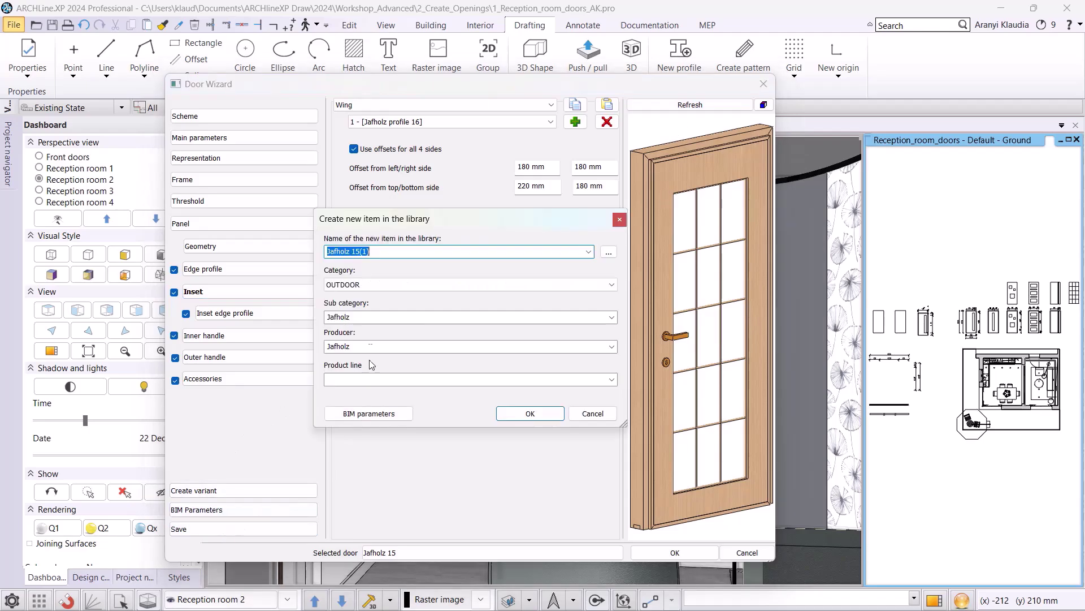
{"action": "type", "text": "Jafholz 16"}
{"action": "left_click", "coordinate": [537, 415]}
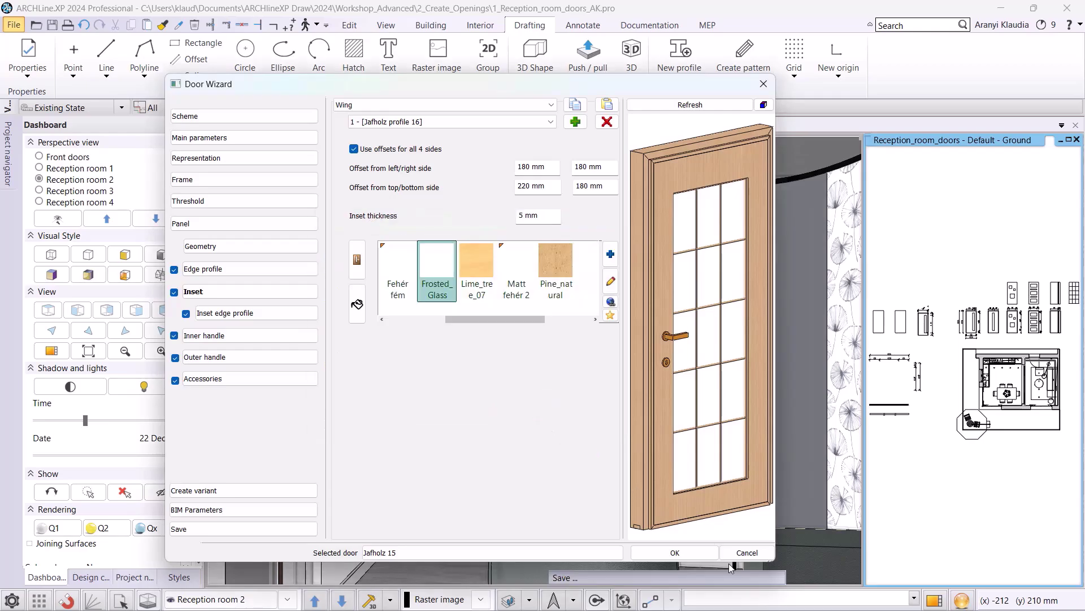
{"action": "left_click", "coordinate": [675, 553]}
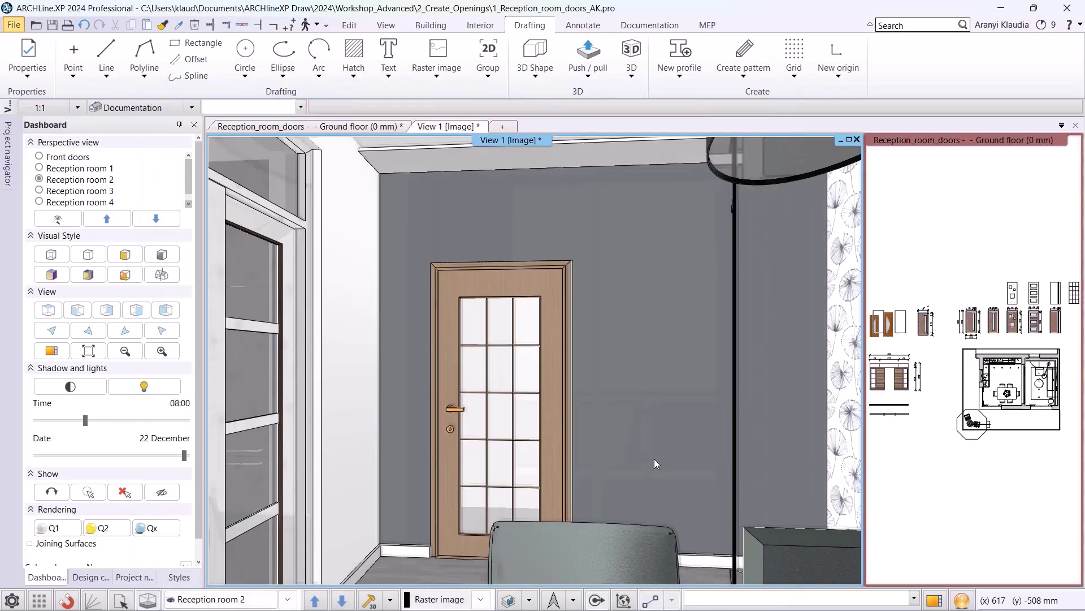
Step: Open the glazed door's opening properties and change its scheme to Sliding out 1
{"action": "right_click", "coordinate": [493, 368]}
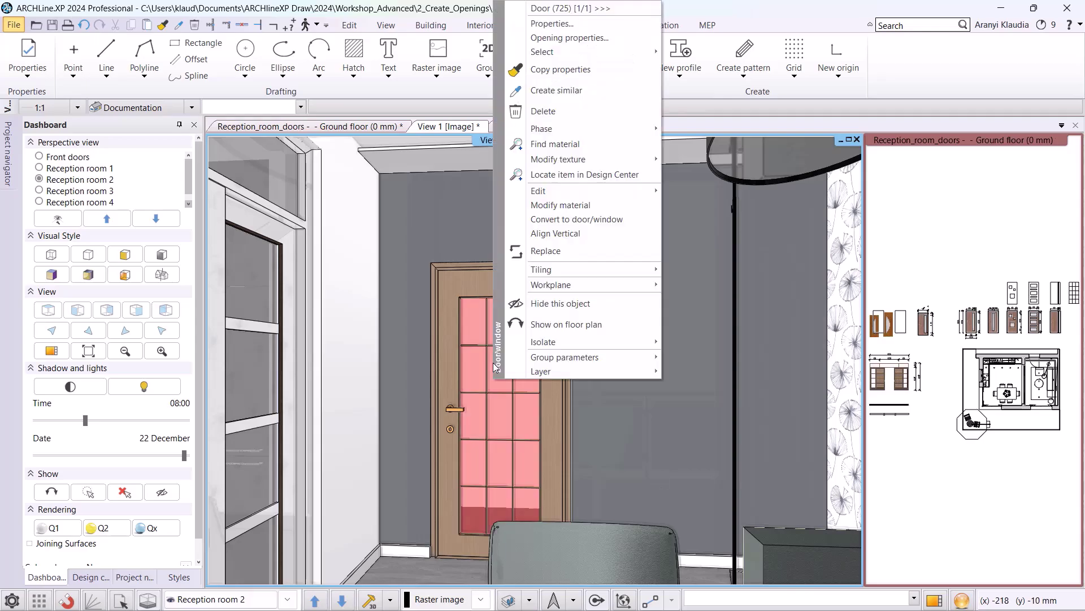
{"action": "left_click", "coordinate": [576, 39]}
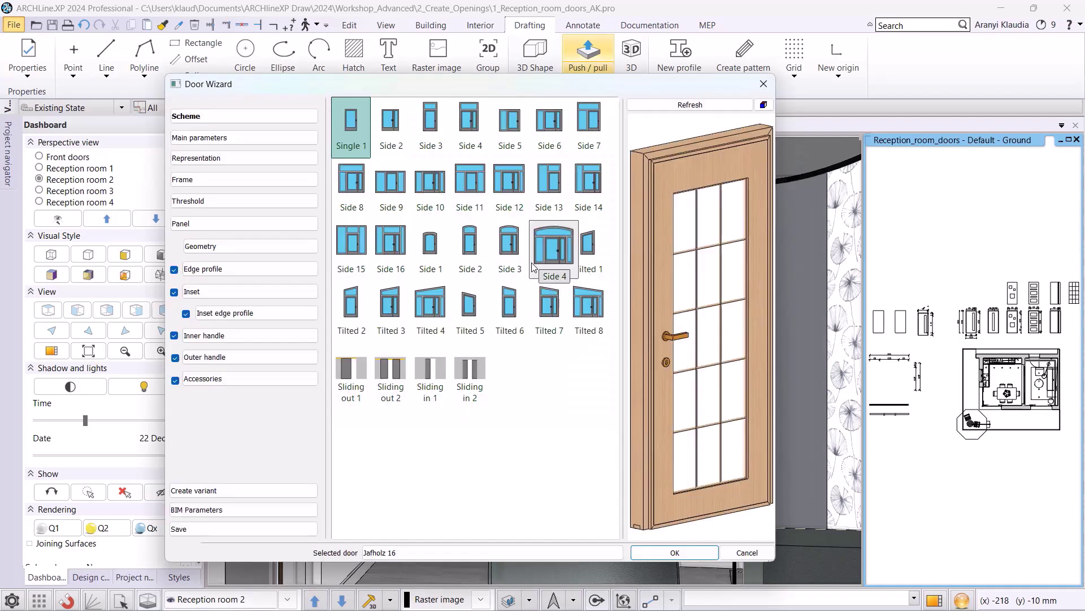
{"action": "left_click", "coordinate": [363, 372]}
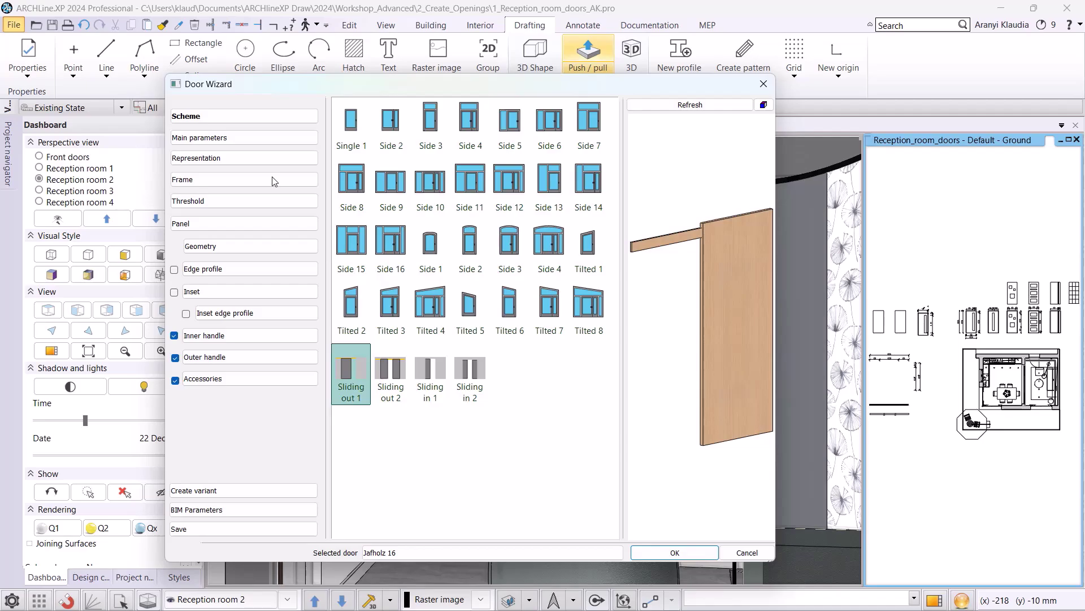
Step: Turn on showing the opening direction in 3D for the sliding door
{"action": "left_click", "coordinate": [243, 138]}
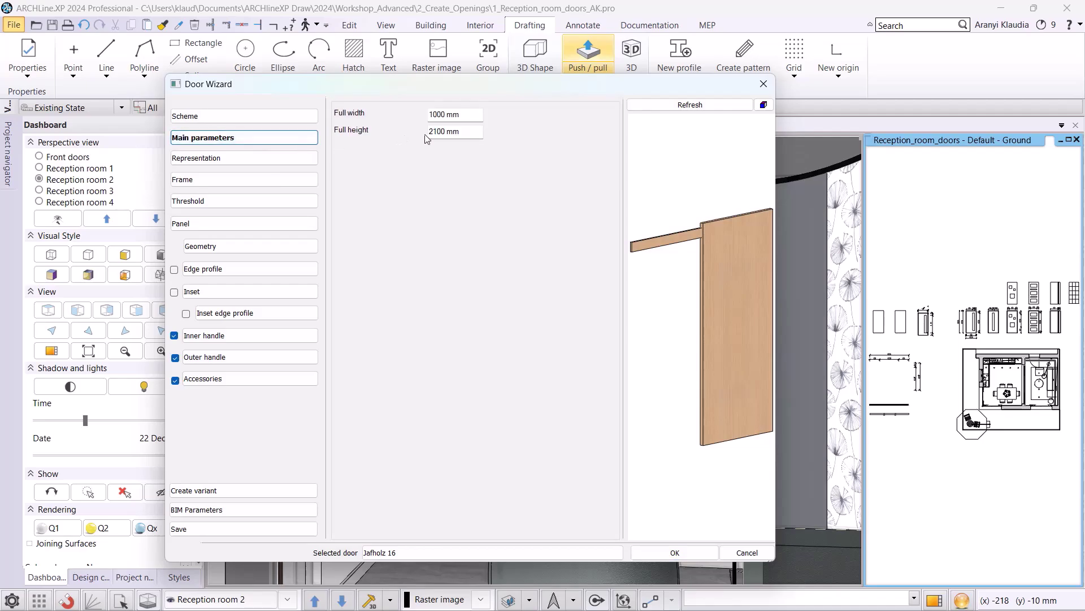
{"action": "left_click", "coordinate": [247, 160]}
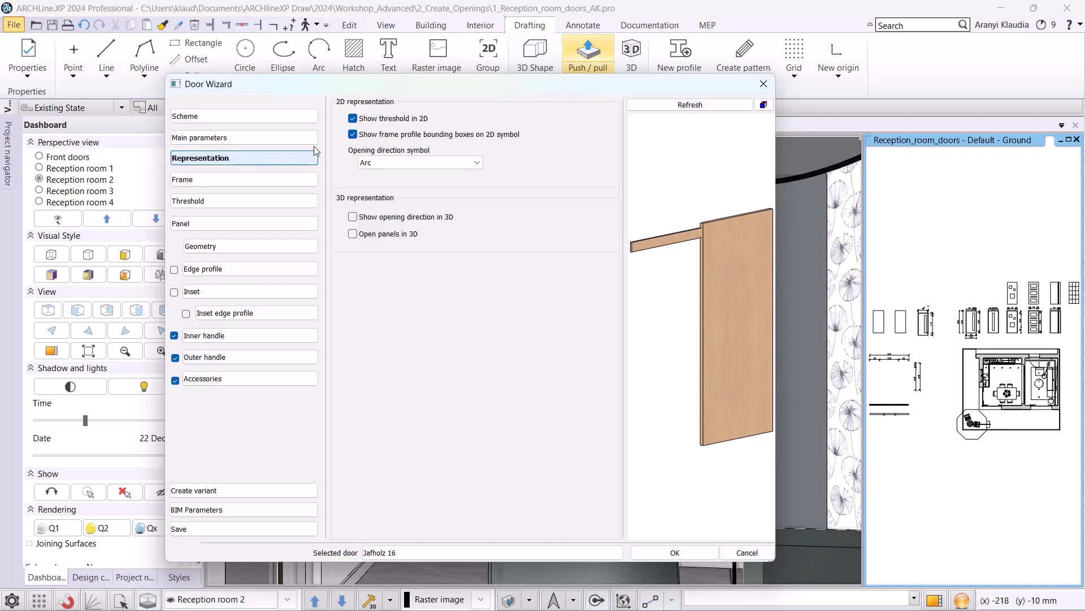
{"action": "left_click", "coordinate": [355, 217]}
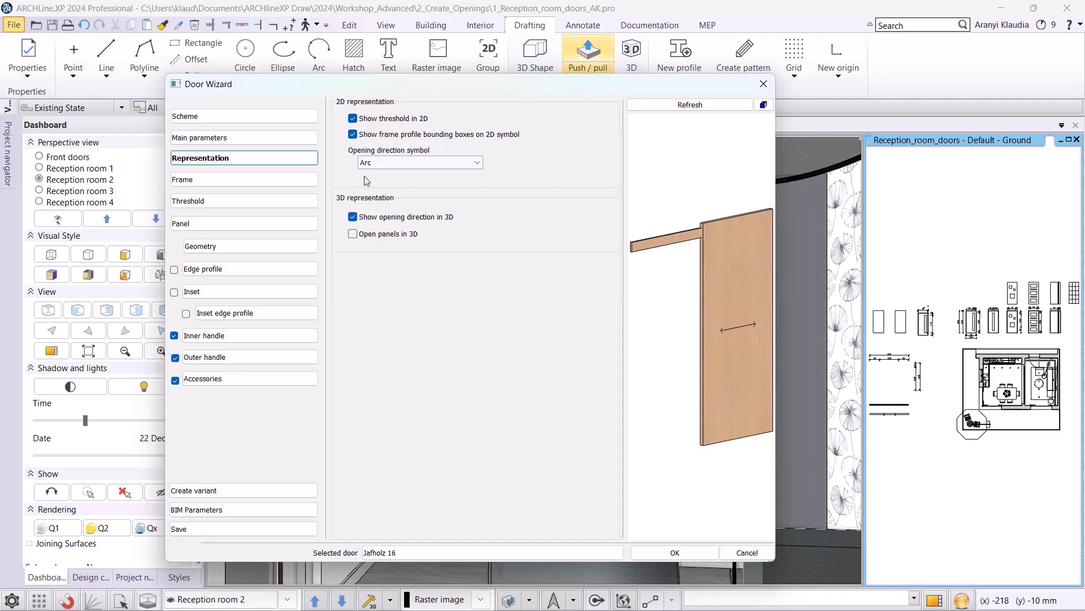
Step: Find the U profile in the profile library, mirror it on Y and use it for the top frame
{"action": "left_click", "coordinate": [313, 180]}
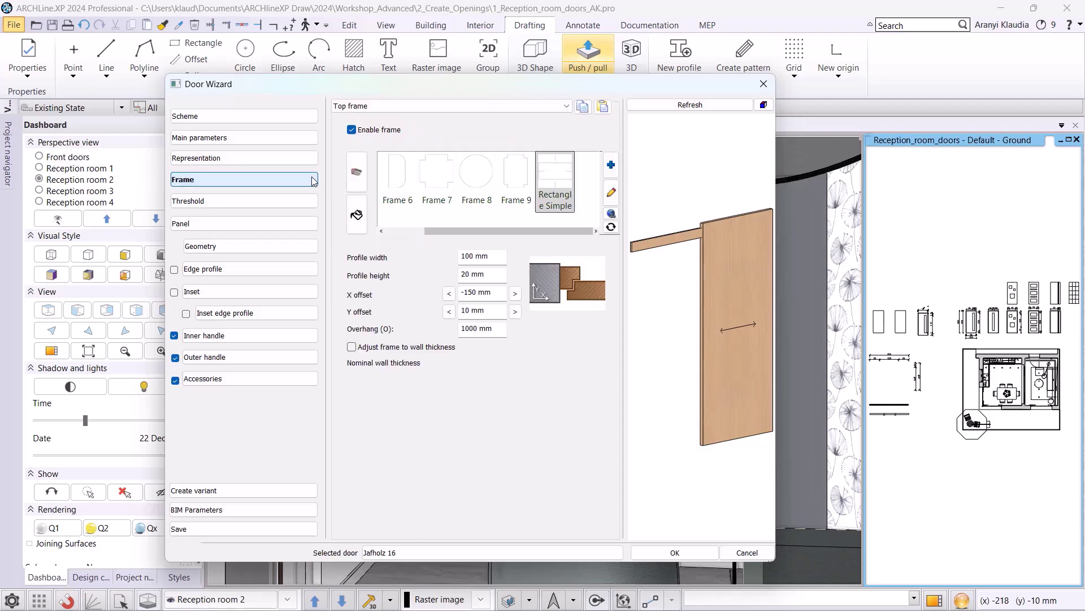
{"action": "left_click", "coordinate": [611, 166]}
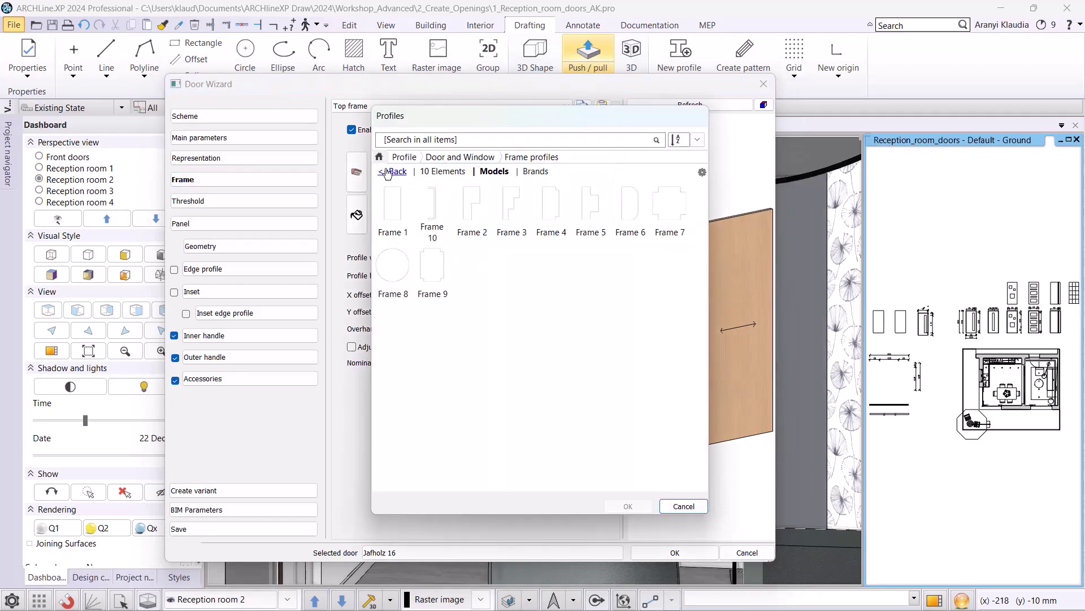
{"action": "left_click", "coordinate": [445, 142]}
{"action": "type", "text": "u"}
{"action": "left_click", "coordinate": [453, 142]}
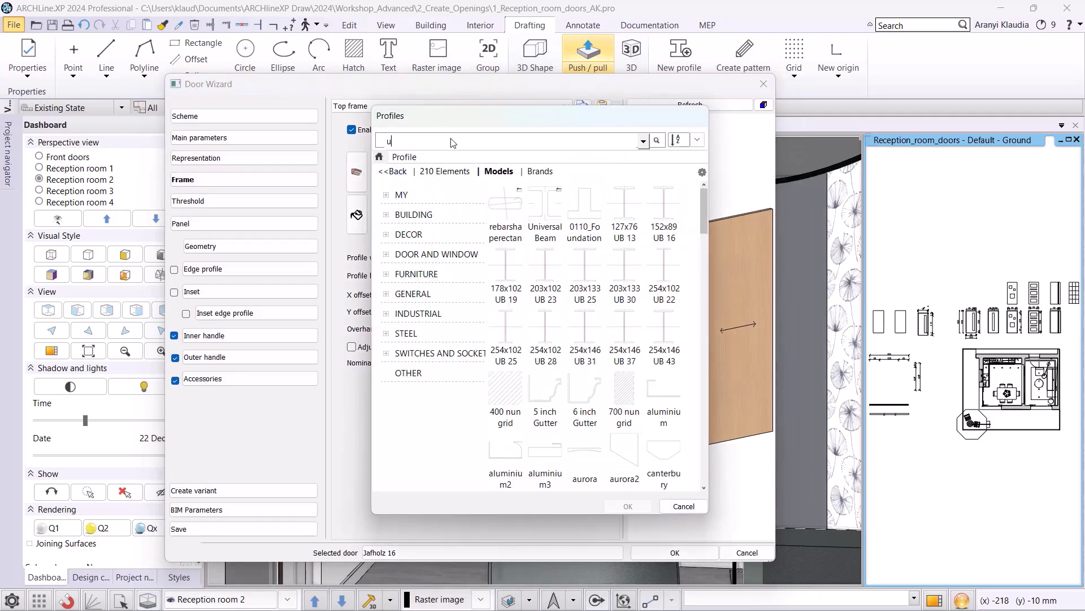
{"action": "type", "text": "pro"}
{"action": "key", "text": "Return"}
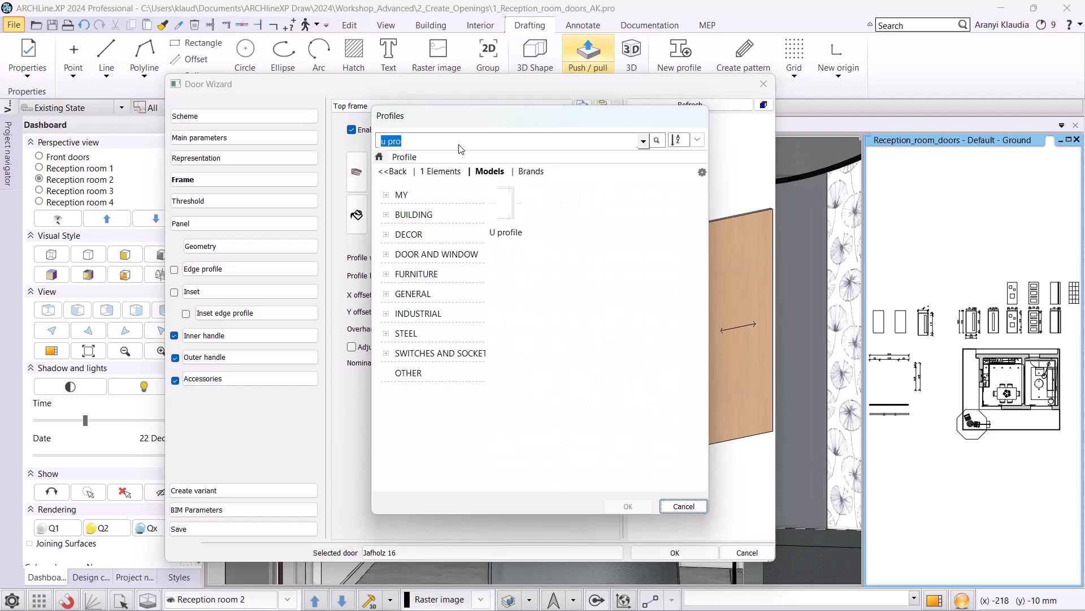
{"action": "left_click", "coordinate": [626, 506]}
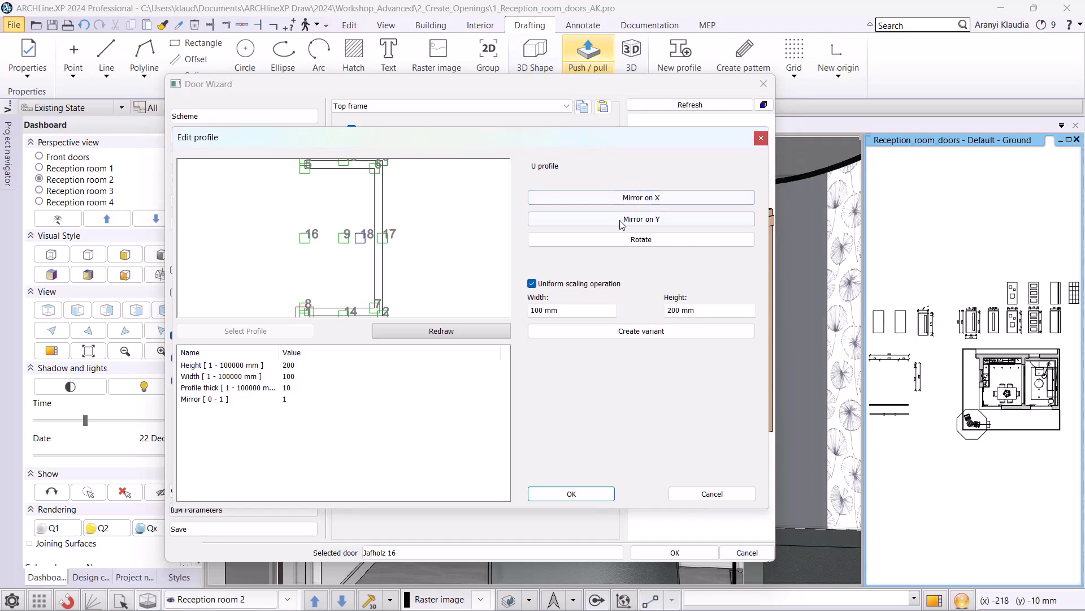
{"action": "left_click", "coordinate": [622, 218]}
{"action": "left_click", "coordinate": [572, 493]}
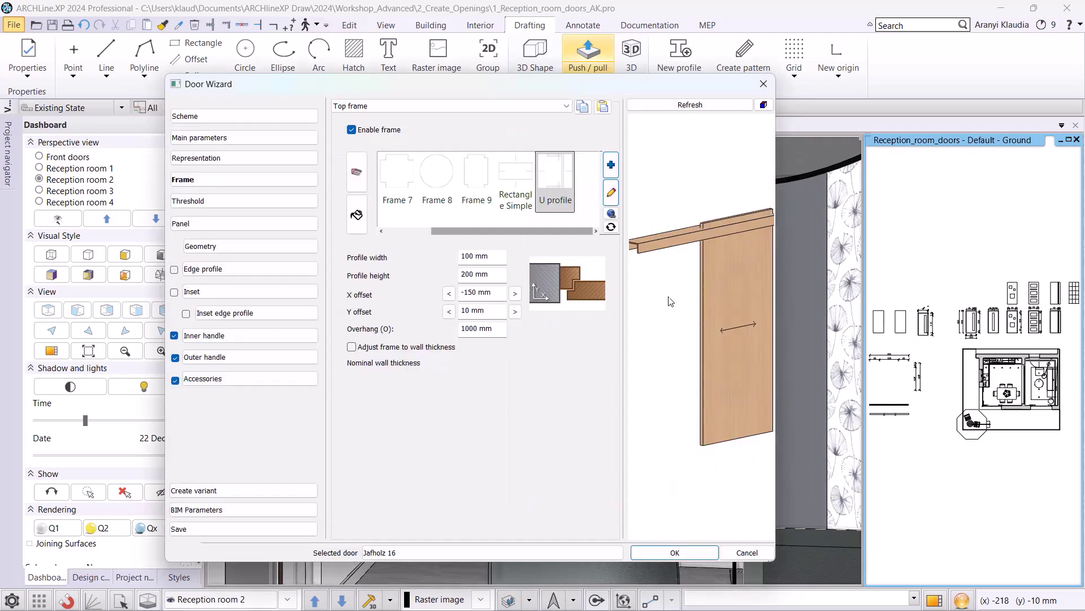
Step: Set the top frame's profile height to 50 mm and refresh the door preview
{"action": "left_click_drag", "start_coordinate": [665, 308], "coordinate": [711, 310]}
{"action": "scroll", "coordinate": [674, 248], "scroll_direction": "up", "scroll_amount": 1}
{"action": "middle_click_drag", "start_coordinate": [675, 249], "coordinate": [688, 280]}
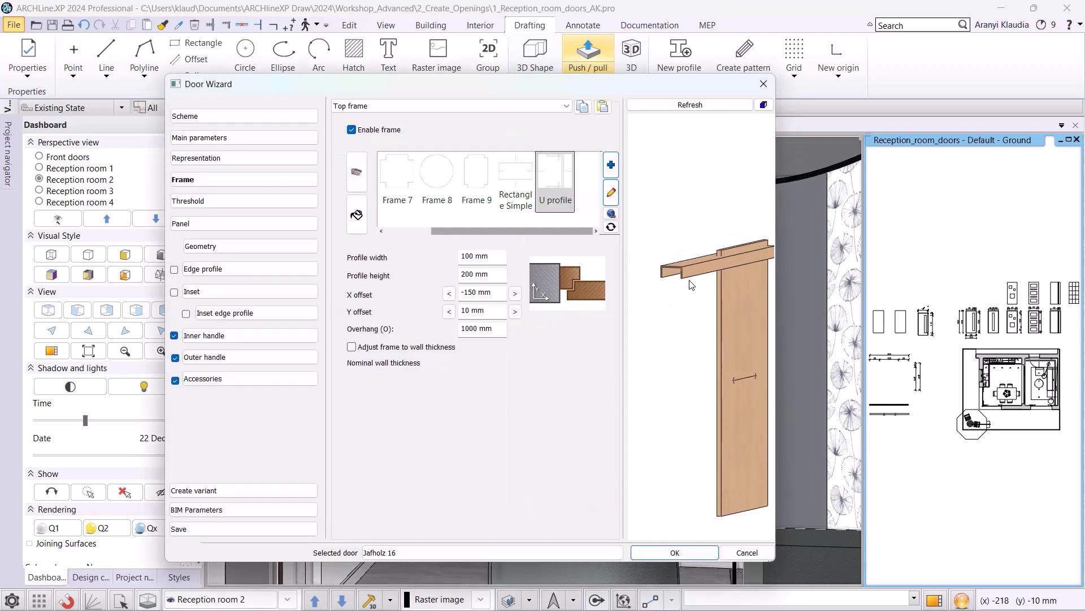
{"action": "left_click", "coordinate": [484, 276]}
{"action": "type", "text": "50"}
{"action": "left_click", "coordinate": [687, 106]}
Step: Set the top frame's X offset to -100 mm, Y offset to 0 mm and overhang to 1010 mm, then refresh the preview
{"action": "mouse_move", "coordinate": [694, 229]}
{"action": "left_mouse_down"}
{"action": "mouse_move", "coordinate": [721, 227]}
{"action": "mouse_move", "coordinate": [700, 226]}
{"action": "left_mouse_up"}
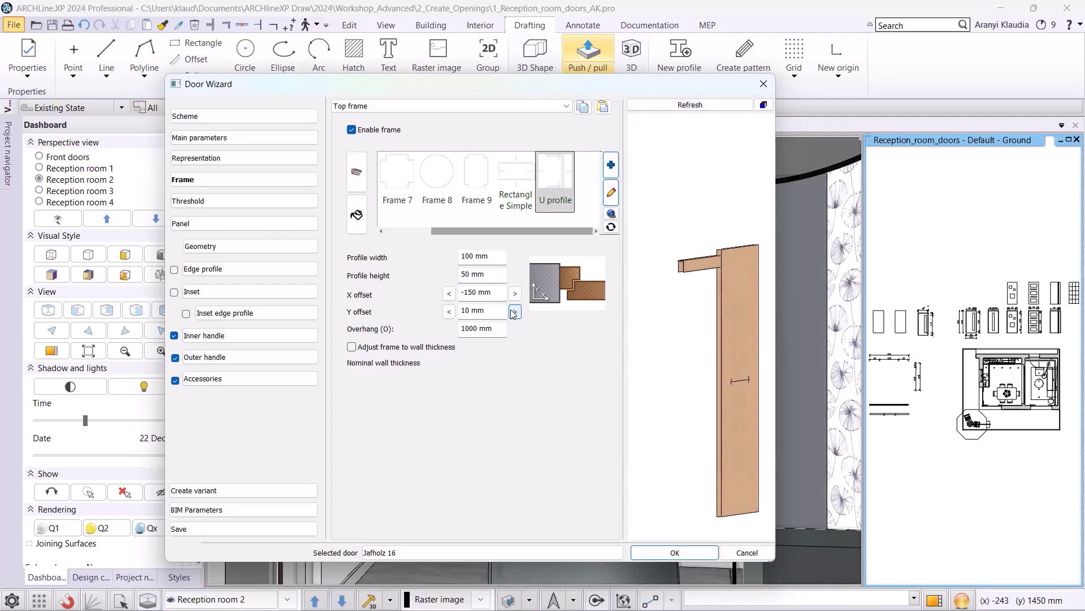
{"action": "left_click", "coordinate": [472, 292]}
{"action": "double_click", "coordinate": [487, 312]}
{"action": "type", "text": "0"}
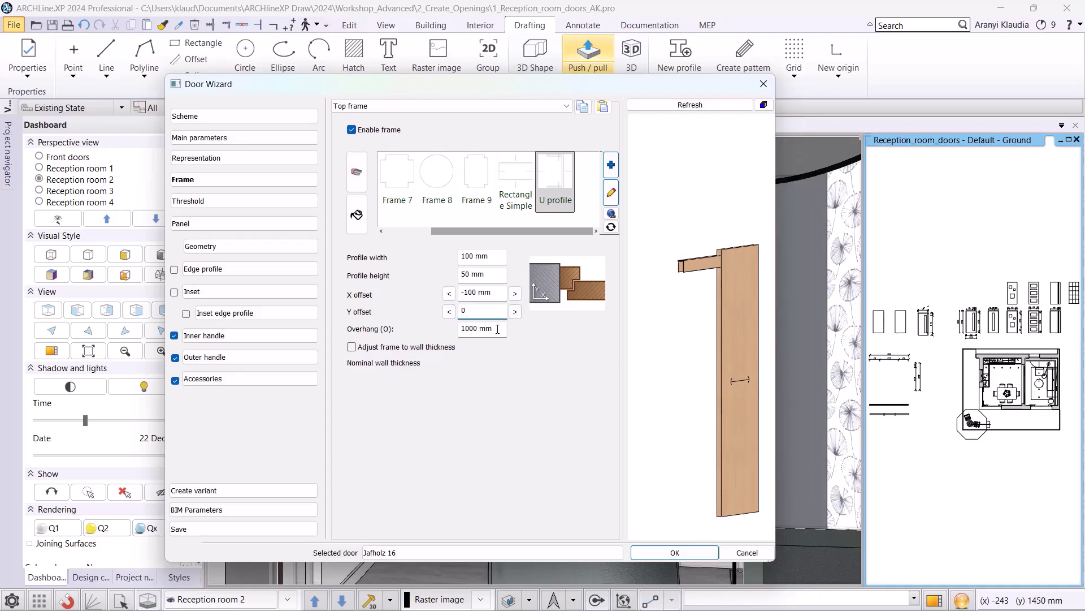
{"action": "left_click", "coordinate": [475, 328]}
{"action": "left_click", "coordinate": [685, 105]}
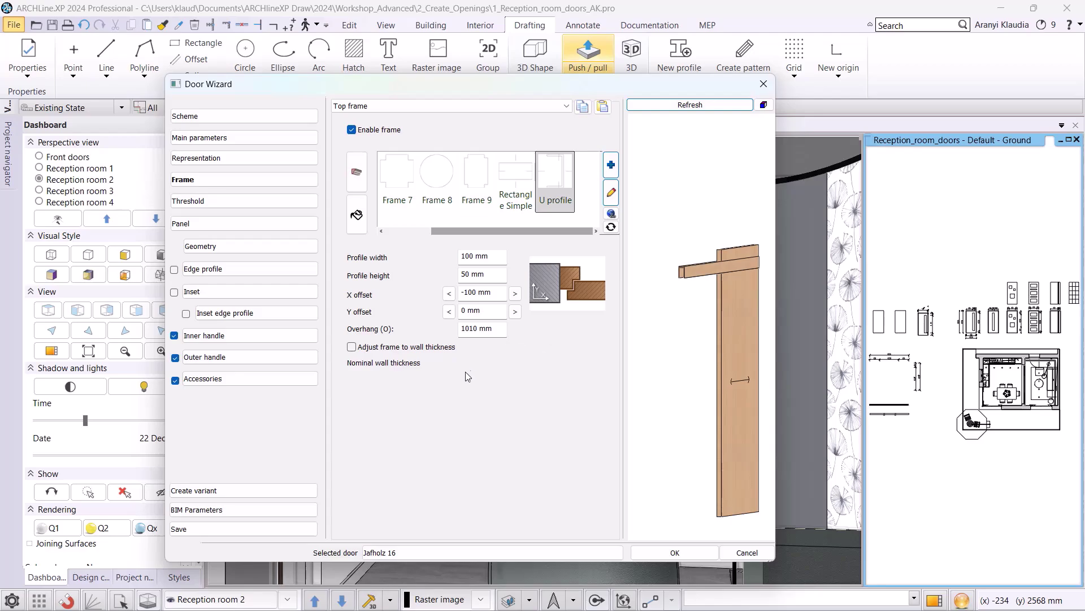
Step: Assign the ALUBRIGHT-02 material to the top frame
{"action": "left_click", "coordinate": [360, 220]}
{"action": "scroll", "coordinate": [453, 236], "scroll_direction": "up", "scroll_amount": 3}
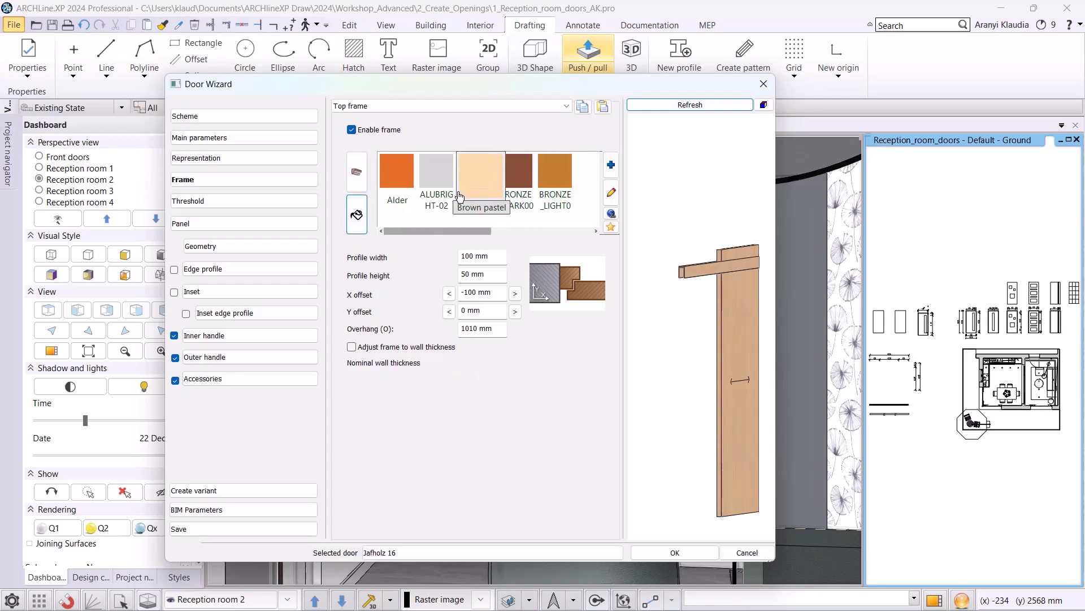
{"action": "left_click", "coordinate": [434, 189]}
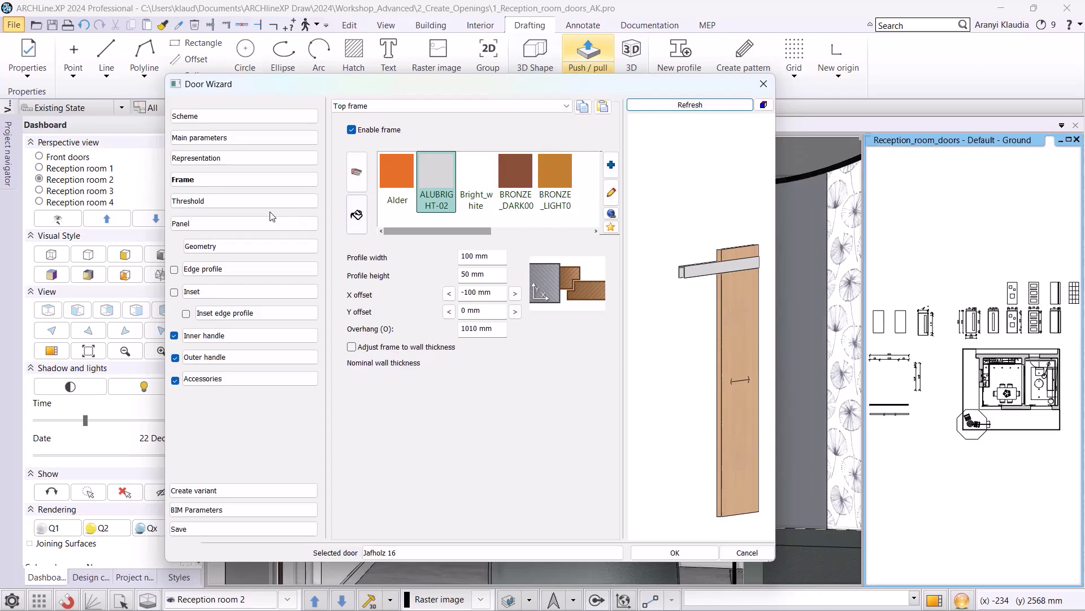
Step: Enable the door's threshold and give it the Threshold 3 profile
{"action": "left_click", "coordinate": [258, 202]}
{"action": "left_click", "coordinate": [349, 109]}
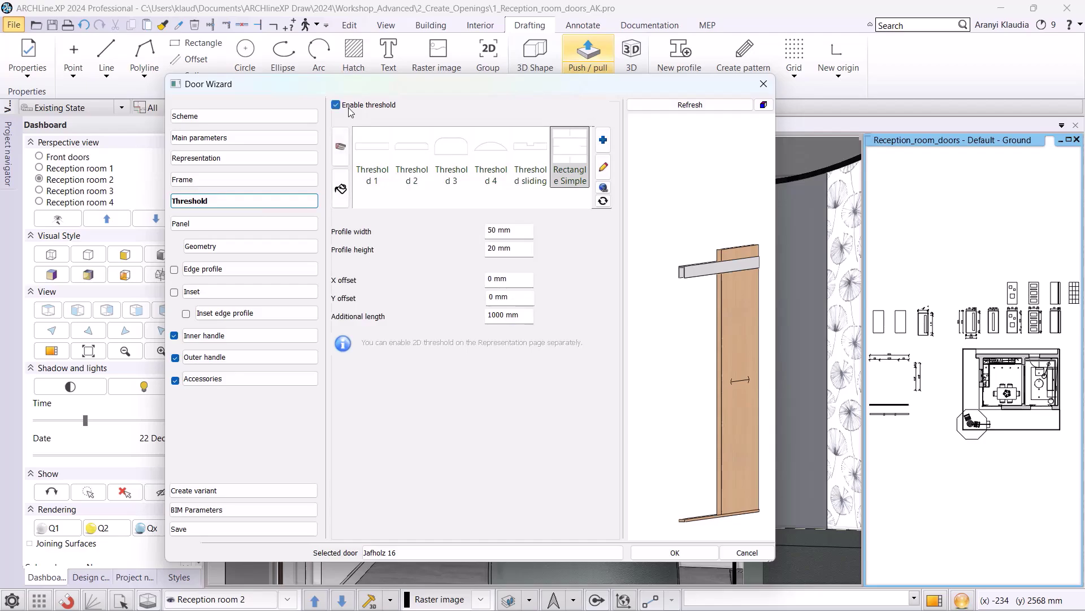
{"action": "left_click", "coordinate": [457, 163]}
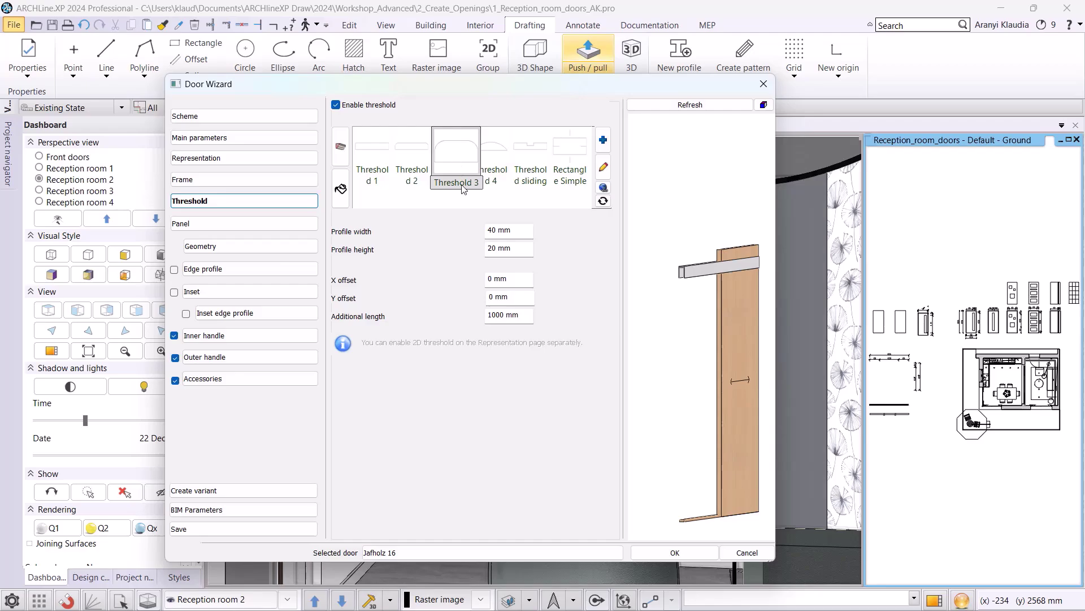
Step: Set the threshold's profile width to 50 mm, height to 5 mm and additional length to 1010 mm
{"action": "double_click", "coordinate": [495, 232]}
{"action": "type", "text": "5"}
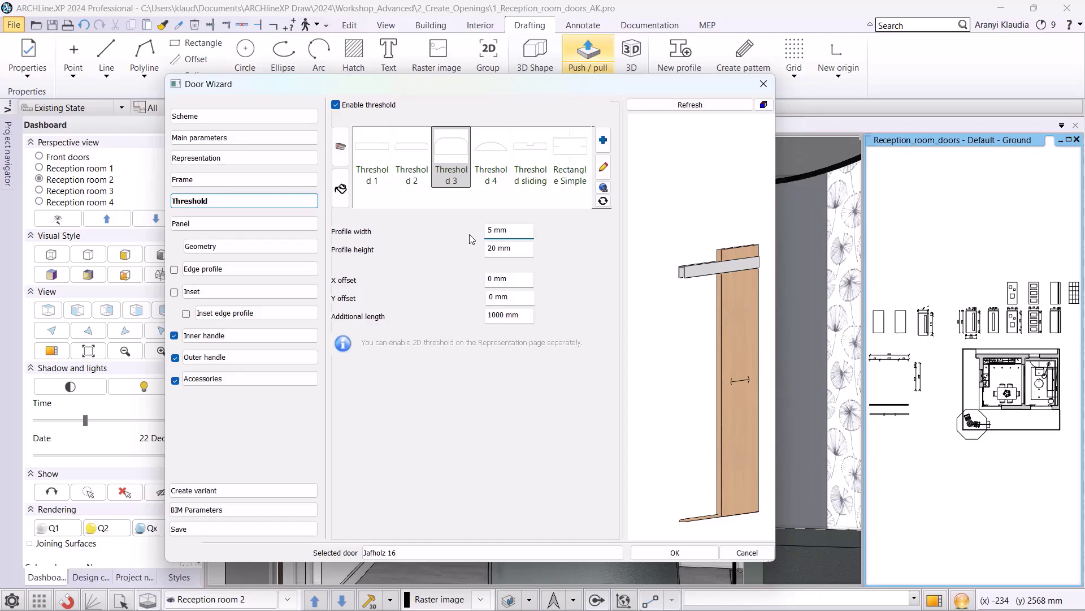
{"action": "type", "text": "0"}
{"action": "key", "text": "Tab"}
{"action": "type", "text": "5"}
{"action": "key", "text": "Return"}
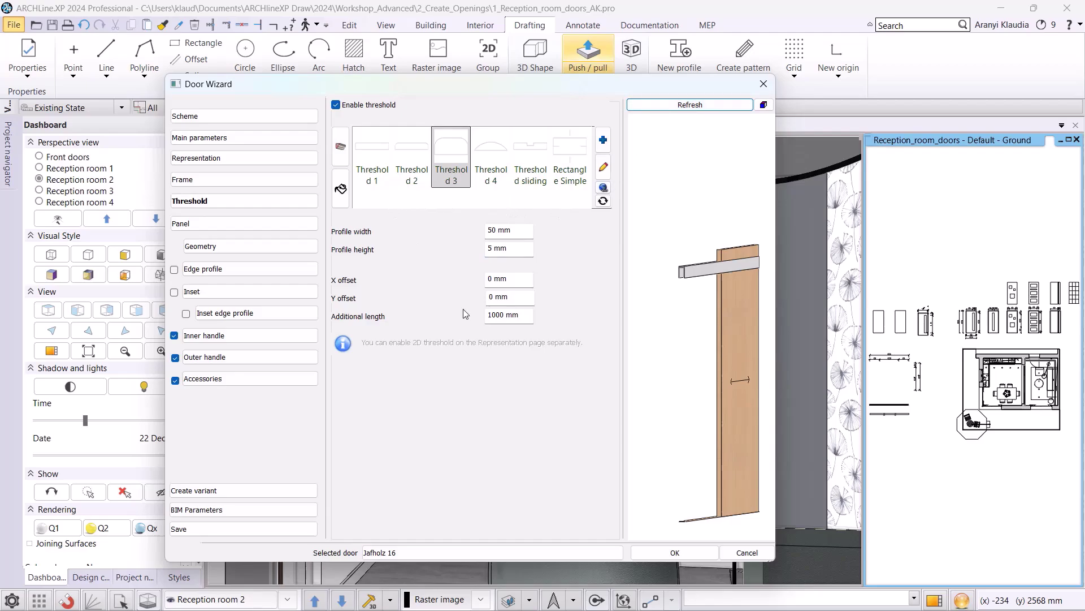
{"action": "left_click_drag", "start_coordinate": [495, 314], "coordinate": [500, 316]}
Step: Assign the ALUBRIGHT-02 material to the threshold and refresh the door preview
{"action": "left_click", "coordinate": [341, 189]}
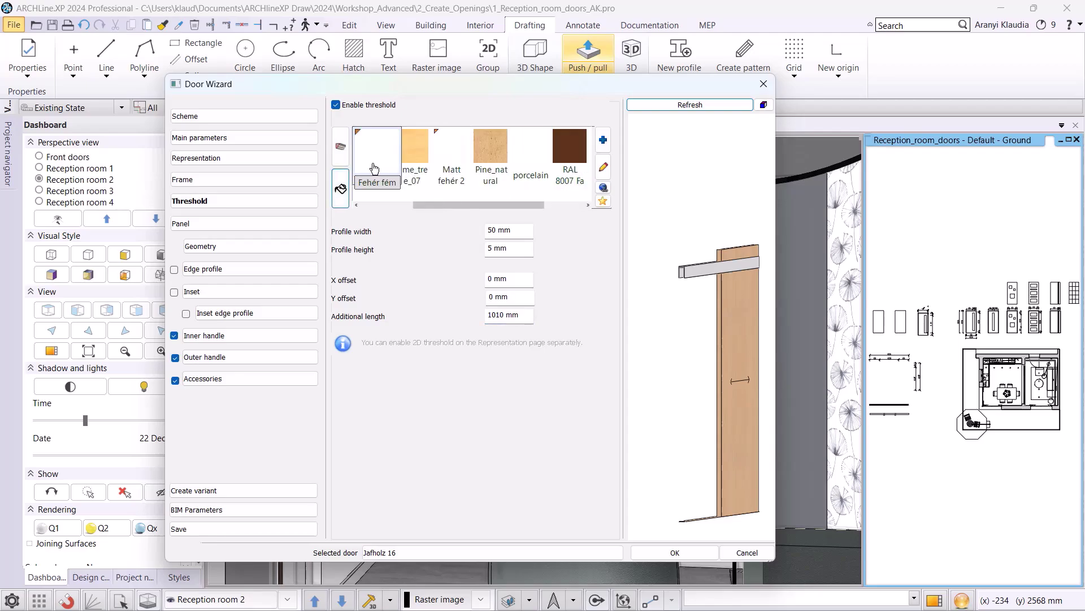
{"action": "left_click", "coordinate": [411, 157]}
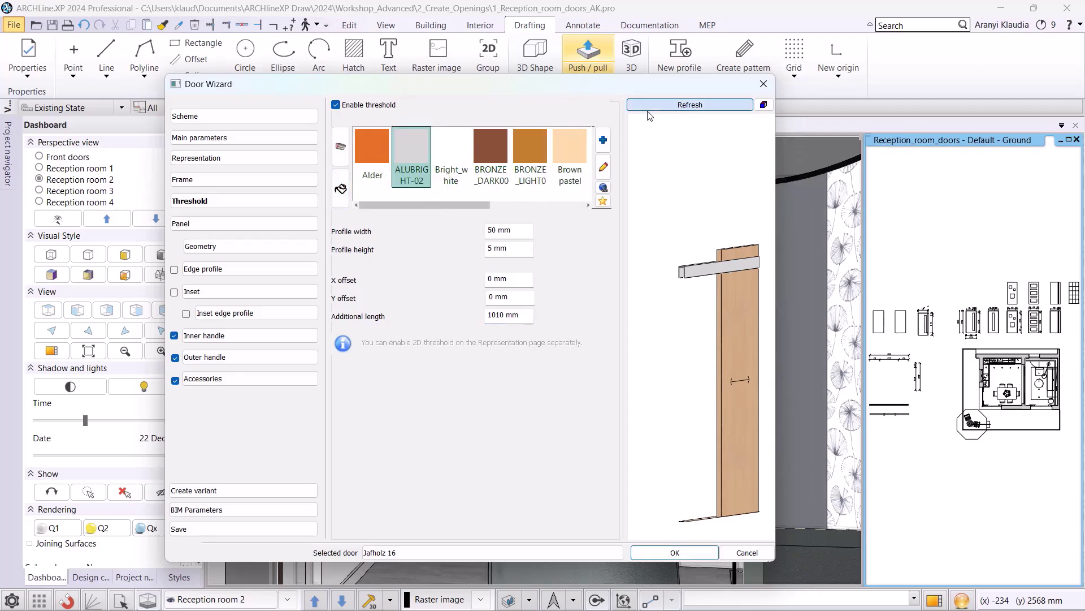
{"action": "left_click", "coordinate": [650, 105]}
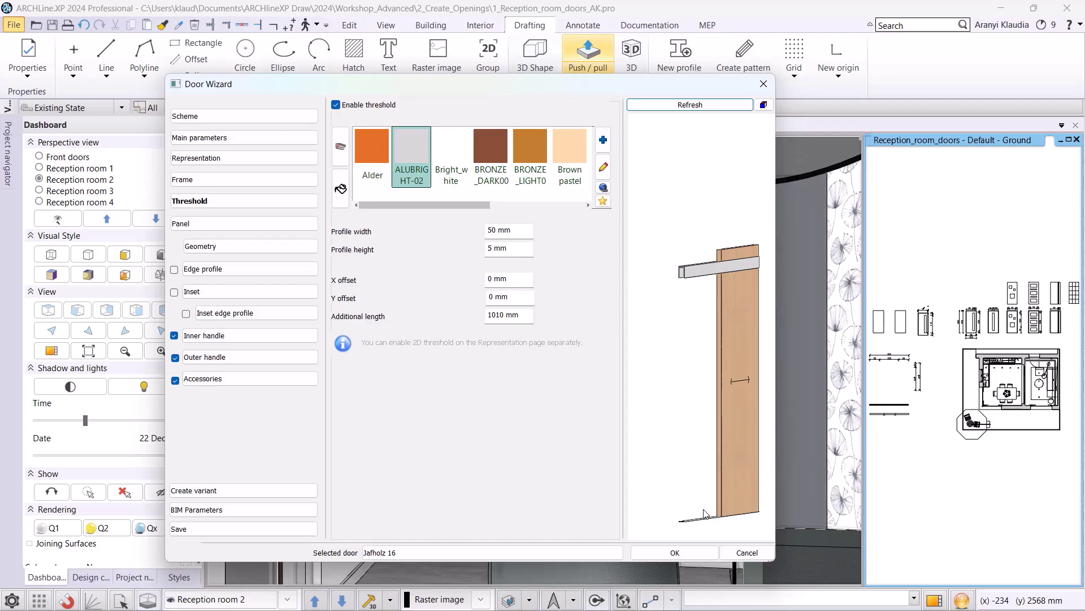
Step: Assign the Egzot03 material to the sliding panel, with all similar parts selected
{"action": "left_click", "coordinate": [192, 226]}
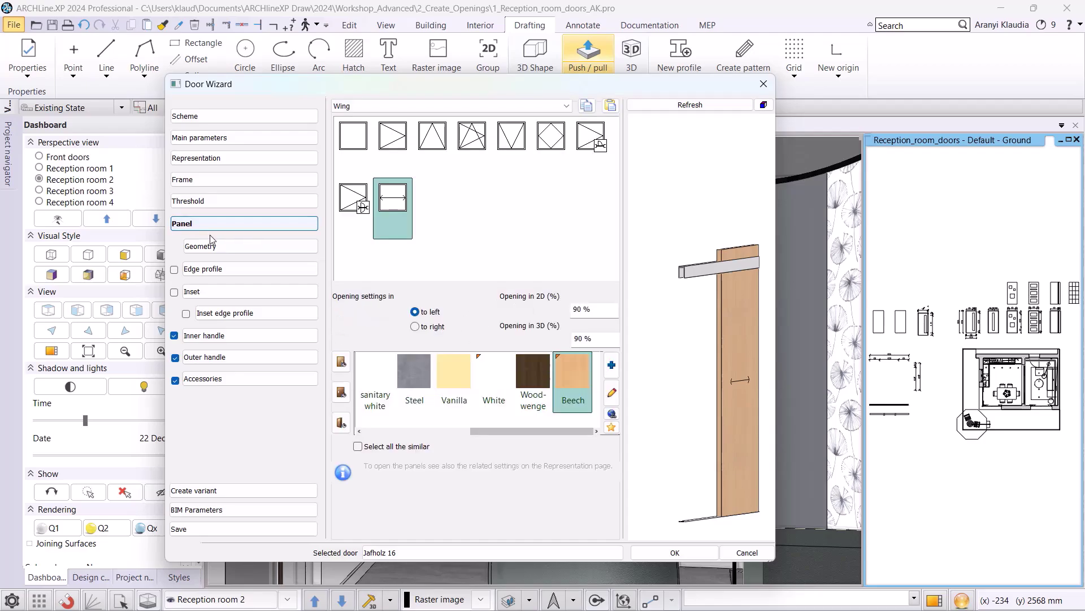
{"action": "left_click", "coordinate": [358, 447]}
{"action": "scroll", "coordinate": [418, 379], "scroll_direction": "up", "scroll_amount": 3}
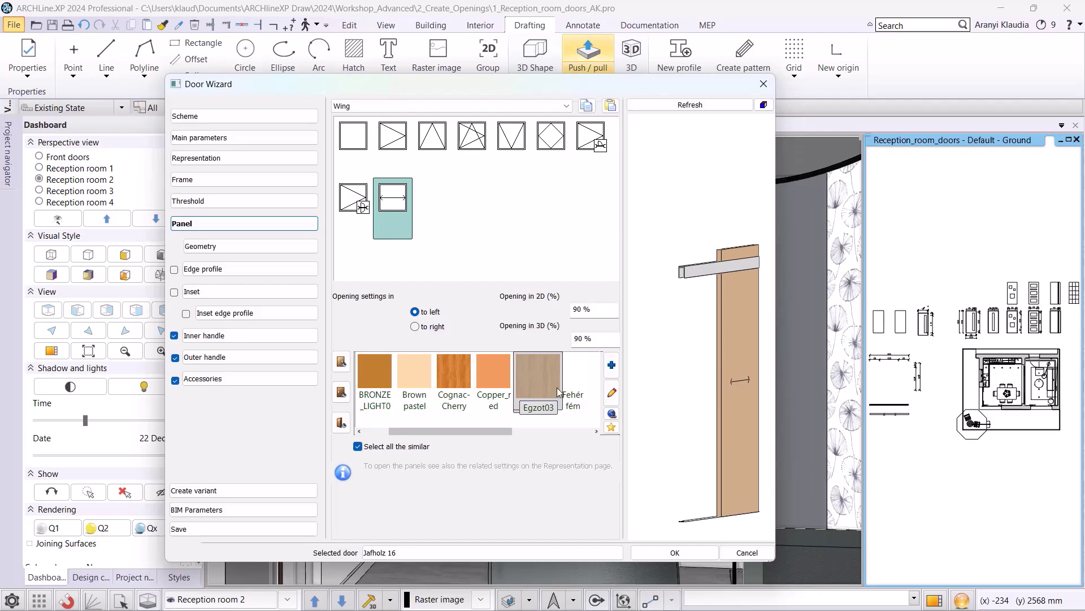
{"action": "left_click", "coordinate": [535, 394]}
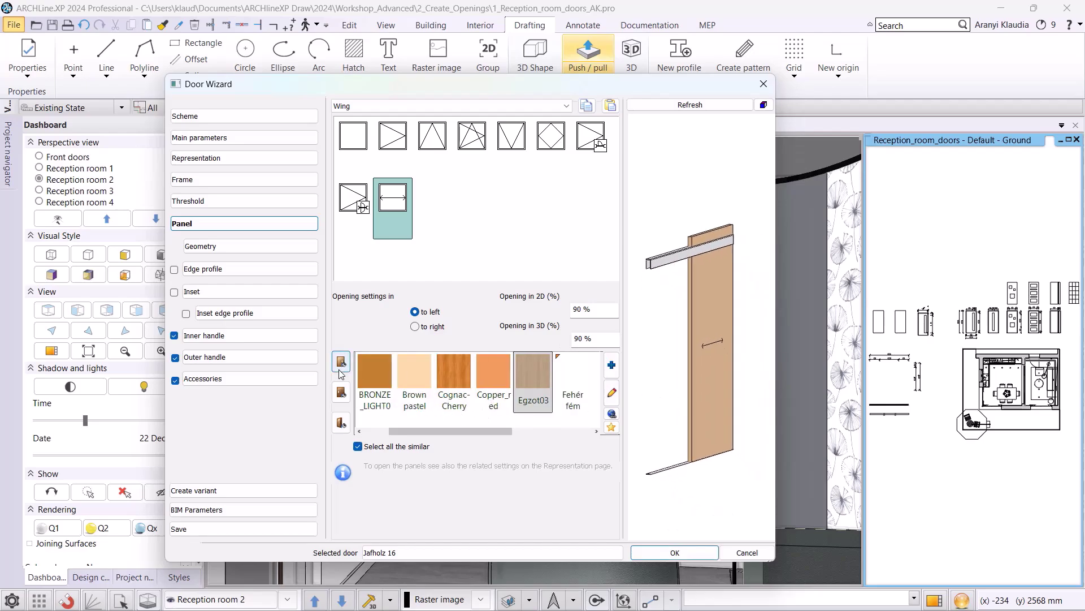
Step: Set the panel thickness to 20 mm and its top offset to -90 mm, refresh, and check the door preview
{"action": "left_click", "coordinate": [226, 253]}
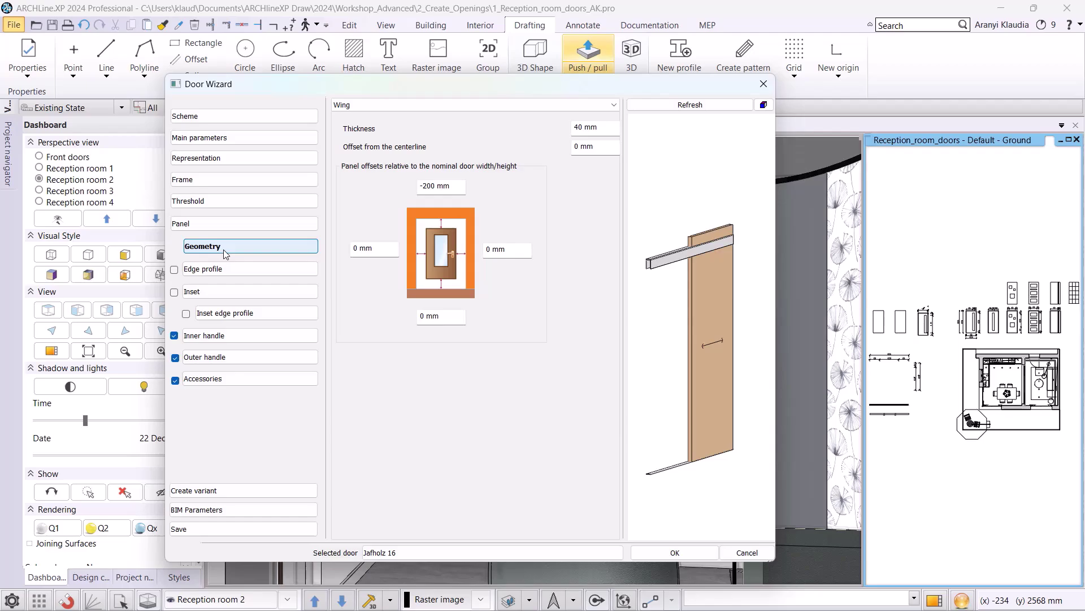
{"action": "double_click", "coordinate": [582, 128]}
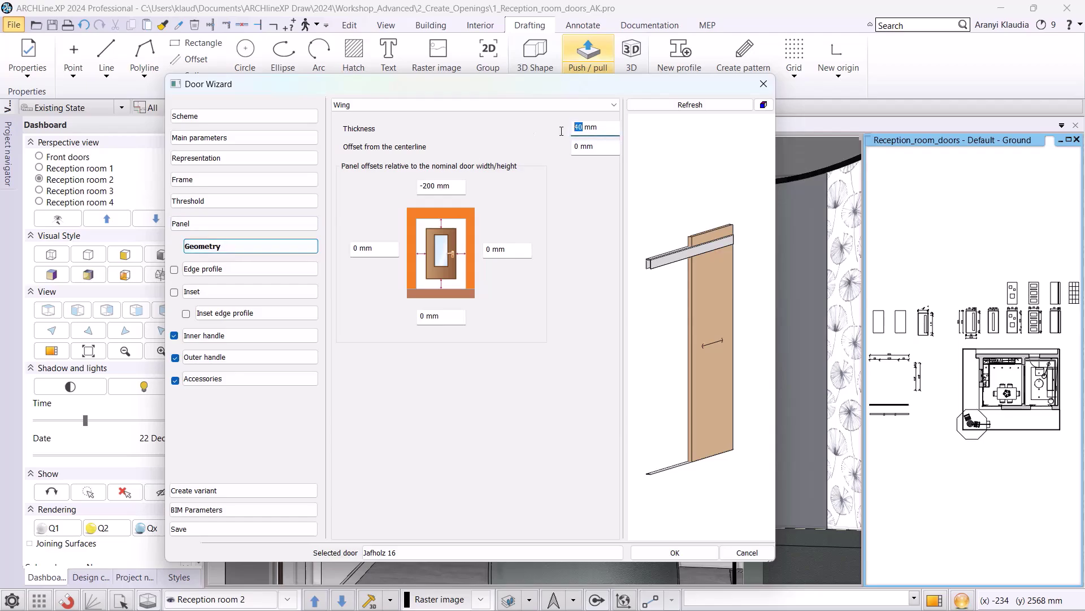
{"action": "type", "text": "20"}
{"action": "double_click", "coordinate": [423, 185]}
{"action": "type", "text": "90"}
{"action": "left_click", "coordinate": [674, 105]}
{"action": "left_click_drag", "start_coordinate": [674, 315], "coordinate": [677, 256]}
{"action": "scroll", "coordinate": [676, 256], "scroll_direction": "up", "scroll_amount": 3}
{"action": "middle_click_drag", "start_coordinate": [676, 256], "coordinate": [693, 310]}
{"action": "mouse_move", "coordinate": [693, 310]}
{"action": "left_mouse_down"}
{"action": "mouse_move", "coordinate": [706, 316]}
{"action": "mouse_move", "coordinate": [689, 318]}
{"action": "left_mouse_up"}
{"action": "scroll", "coordinate": [690, 323], "scroll_direction": "down", "scroll_amount": 3}
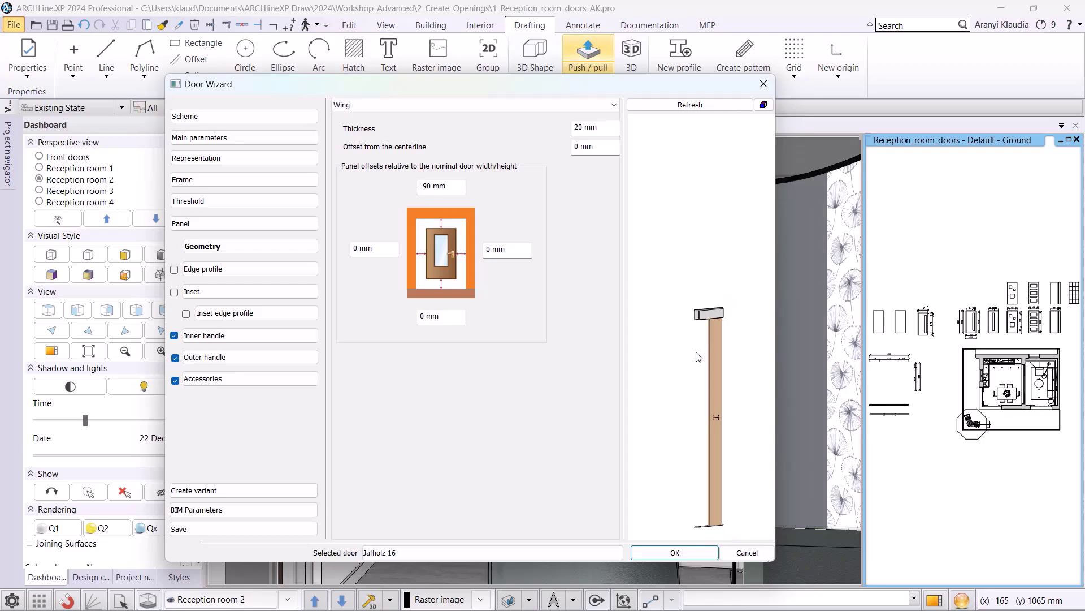
{"action": "left_click_drag", "start_coordinate": [674, 377], "coordinate": [654, 390]}
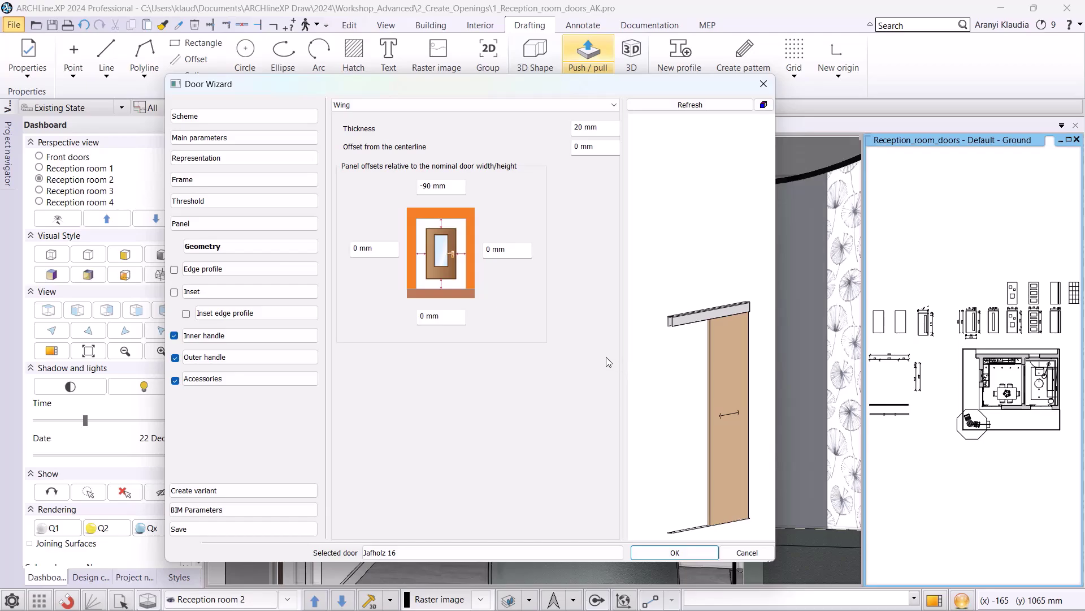
Step: Save the door to the library as "Sliding door" in category INDOOR, sub category Sliding, and apply it to the opening
{"action": "left_click", "coordinate": [243, 529]}
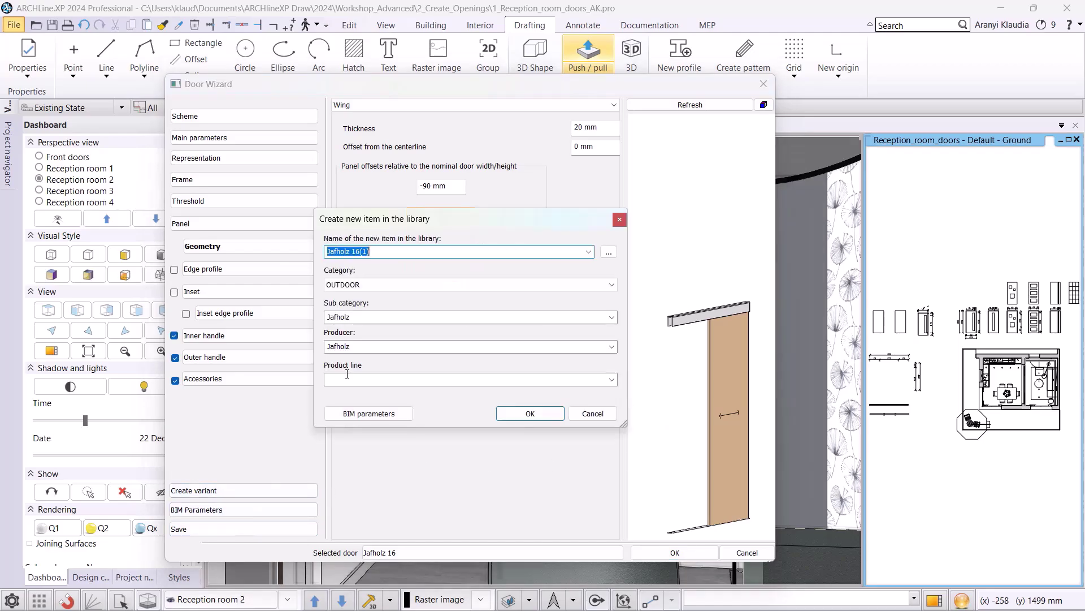
{"action": "type", "text": "Sliding"}
{"action": "key", "text": "BackSpace"}
{"action": "key", "text": "BackSpace"}
{"action": "type", "text": "ing doo"}
{"action": "left_click", "coordinate": [500, 285]}
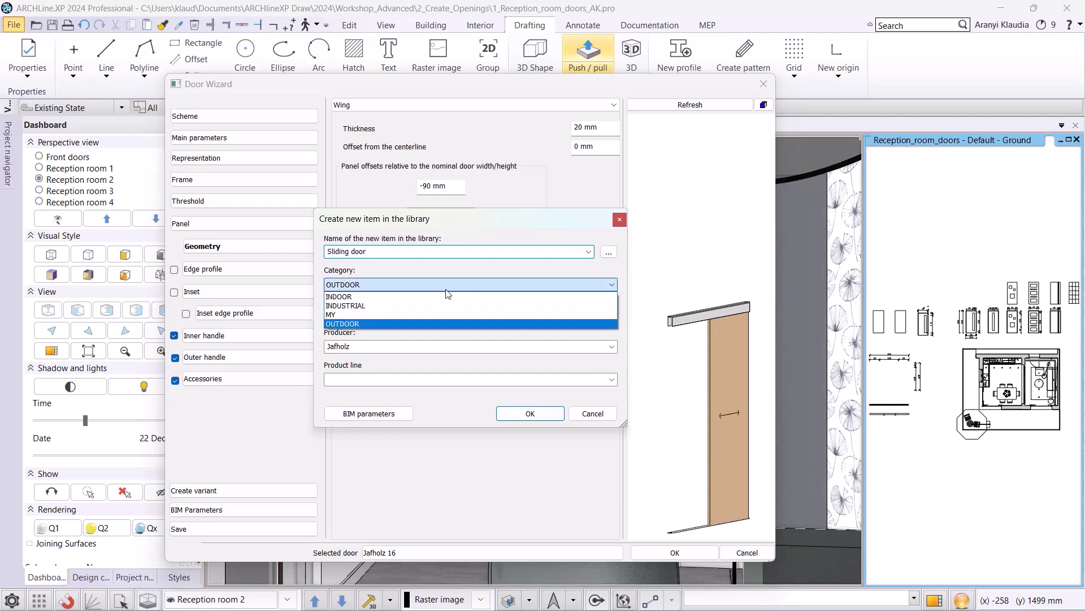
{"action": "left_click", "coordinate": [407, 294]}
{"action": "left_click", "coordinate": [610, 318]}
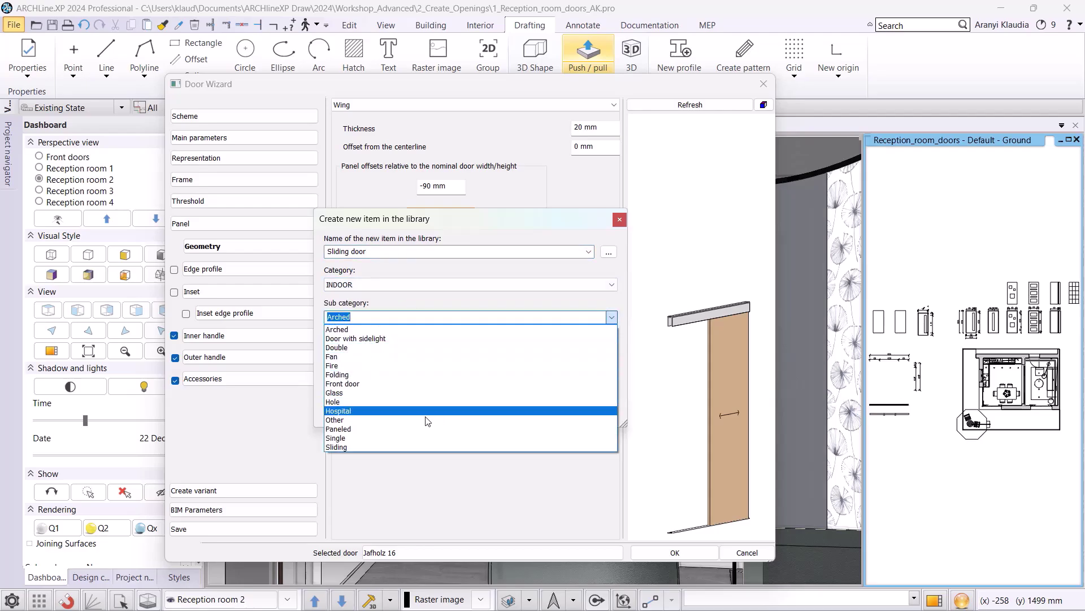
{"action": "left_click", "coordinate": [434, 442]}
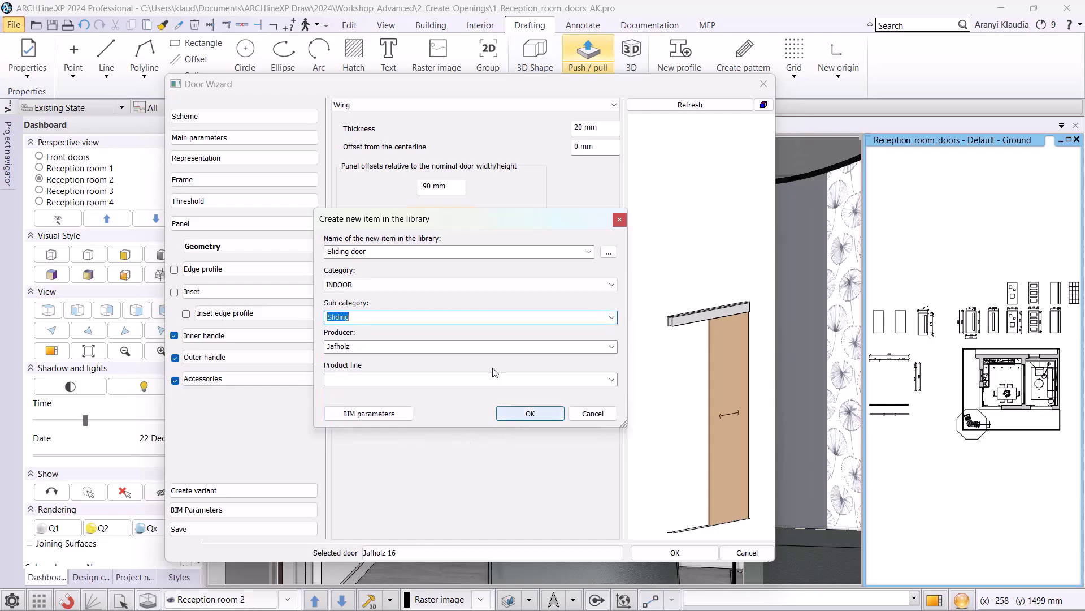
{"action": "key", "text": "Tab"}
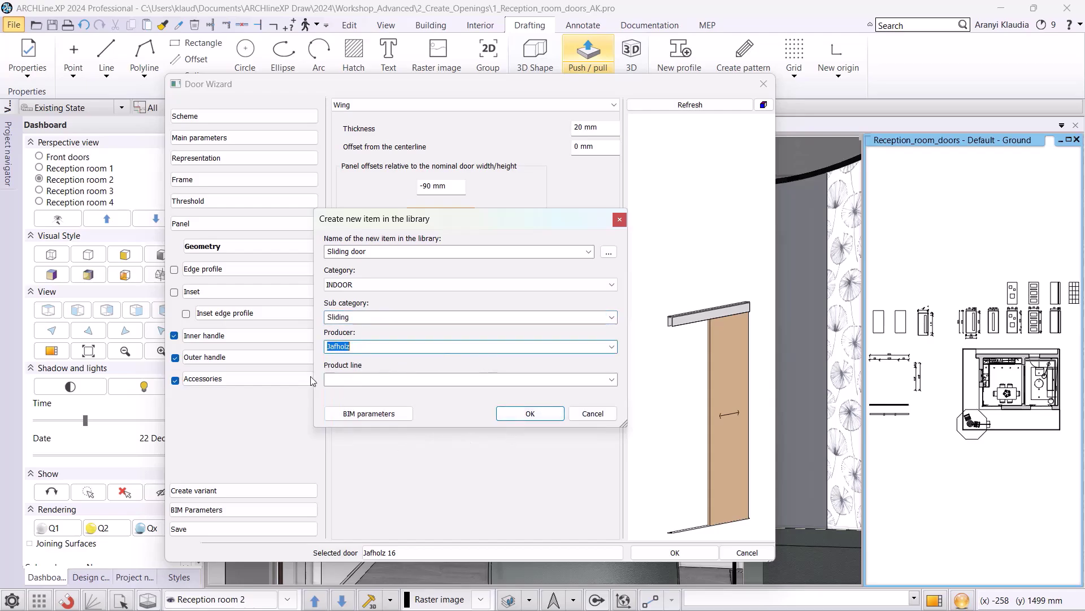
{"action": "left_click", "coordinate": [530, 413]}
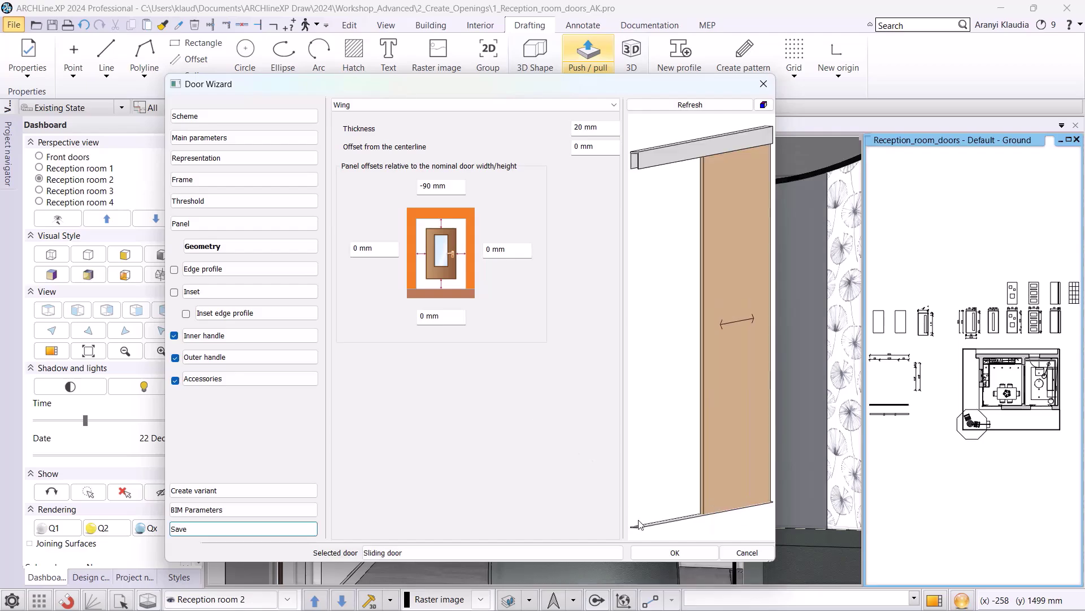
{"action": "left_click", "coordinate": [674, 551]}
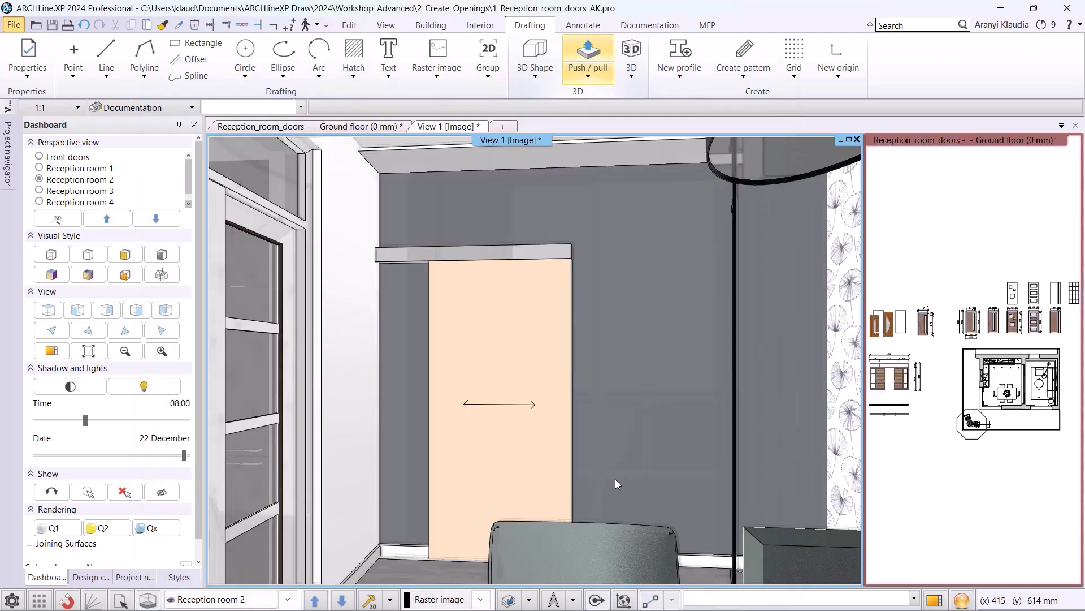
Step: Flip the sliding door's opening direction in the 3D view so the rail extends away from the adjacent side wall
{"action": "left_click", "coordinate": [520, 436]}
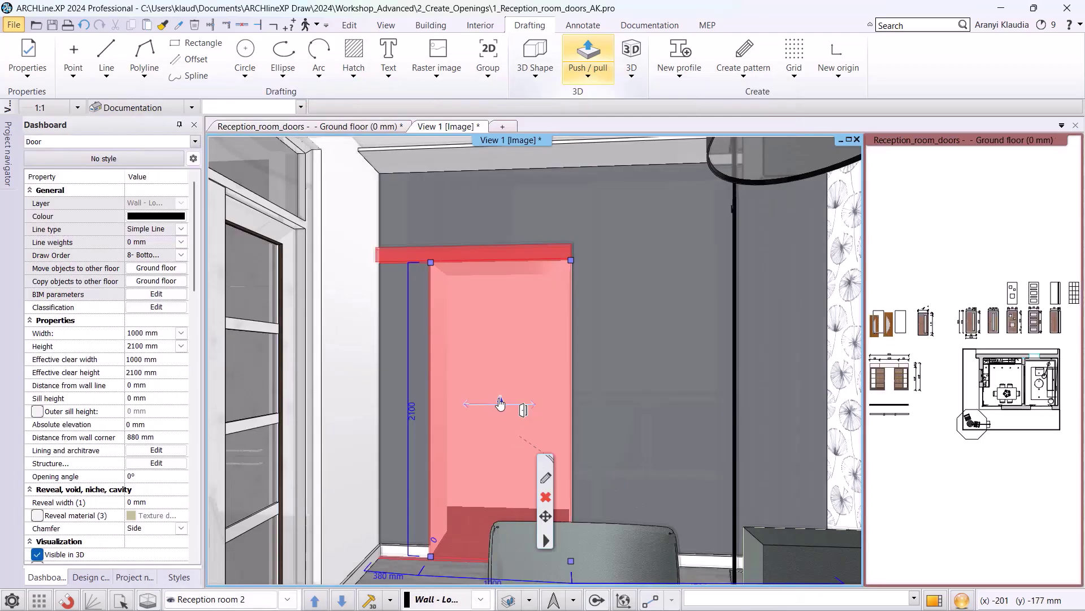
{"action": "mouse_move", "coordinate": [501, 399]}
{"action": "left_click", "coordinate": [521, 416]}
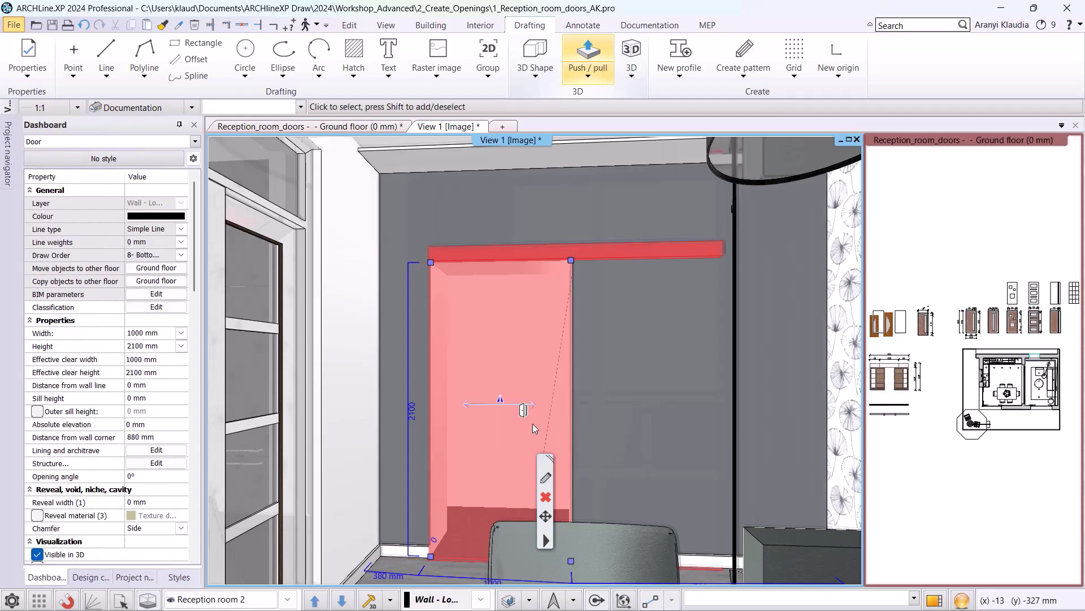
{"action": "left_click", "coordinate": [519, 420]}
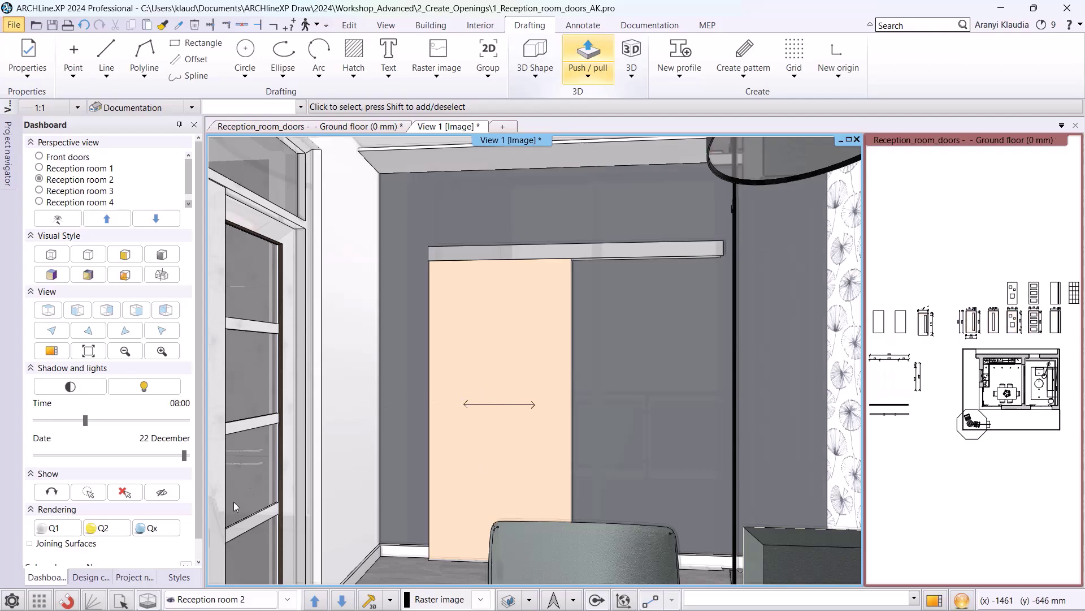
Step: Browse the Indoor Single doors in the library and examine the size variants of the Flush door
{"action": "left_click", "coordinate": [91, 578]}
{"action": "left_click", "coordinate": [43, 177]}
{"action": "left_click", "coordinate": [59, 207]}
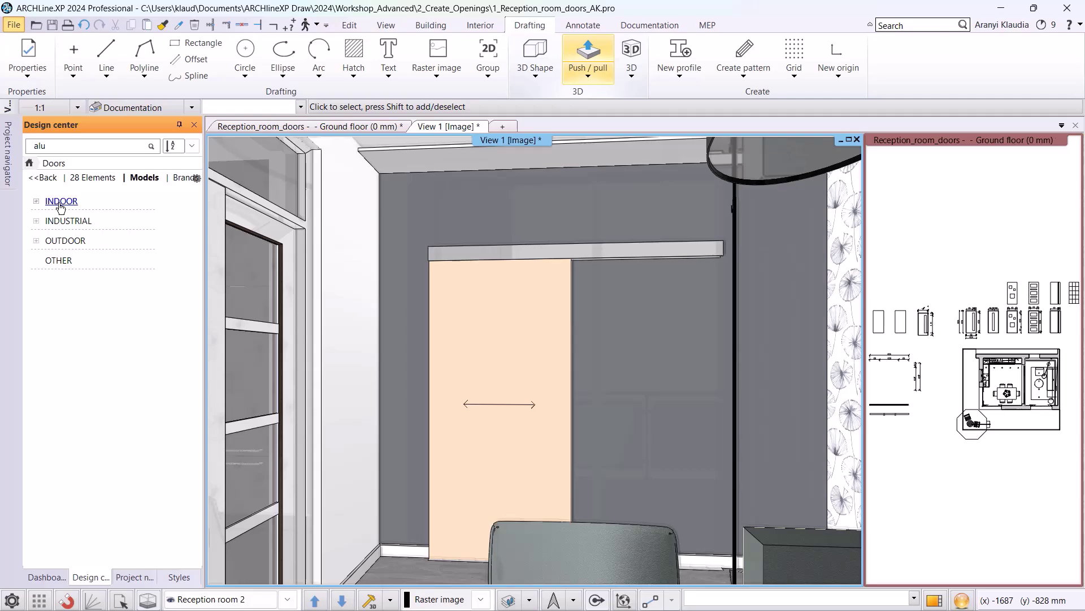
{"action": "left_click", "coordinate": [61, 204]}
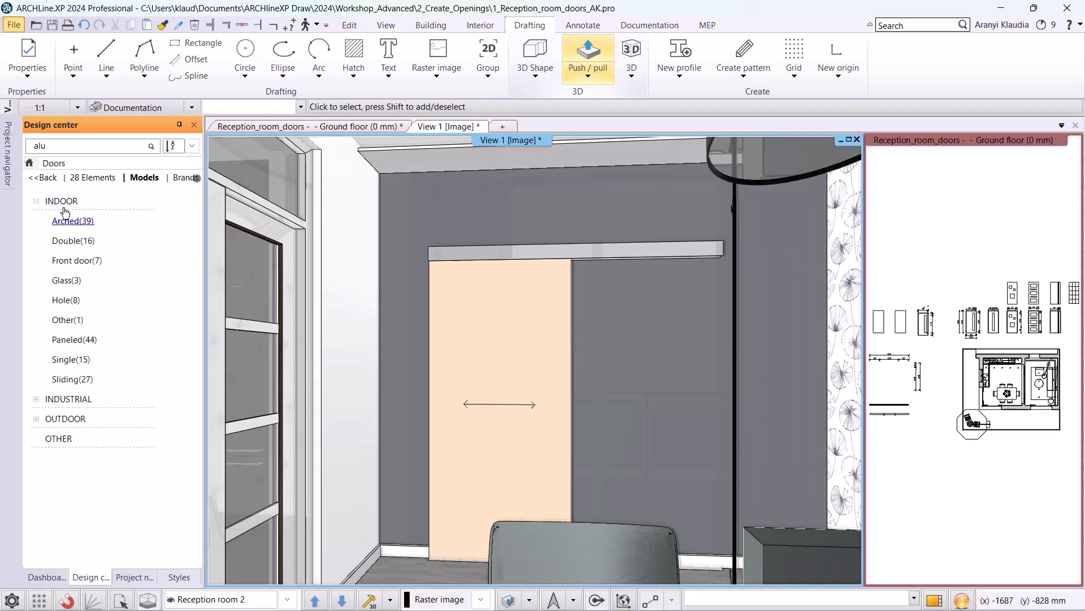
{"action": "left_click", "coordinate": [71, 359]}
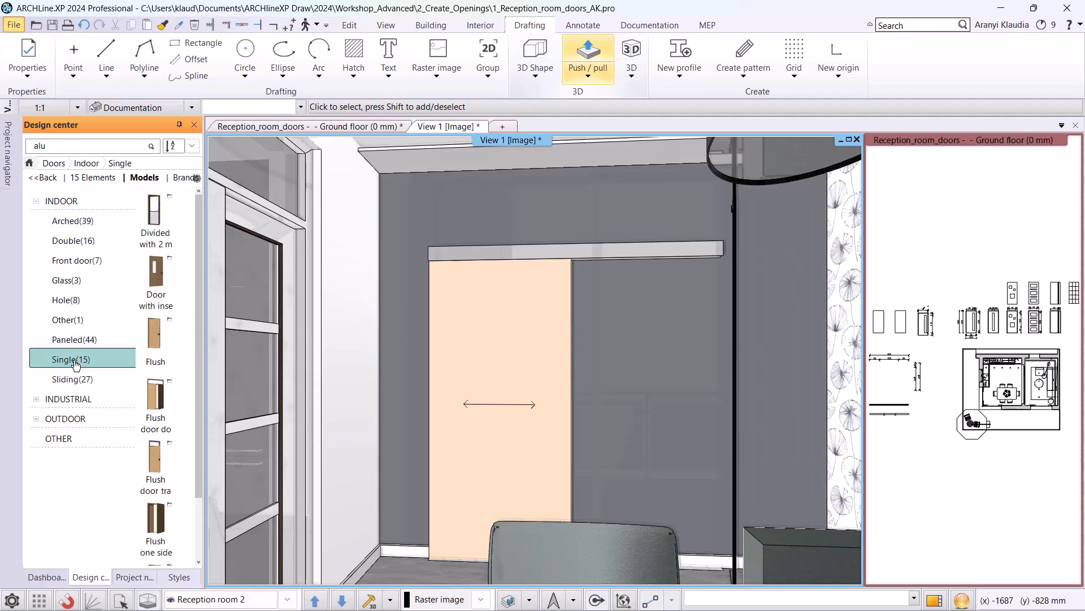
{"action": "left_click", "coordinate": [162, 346]}
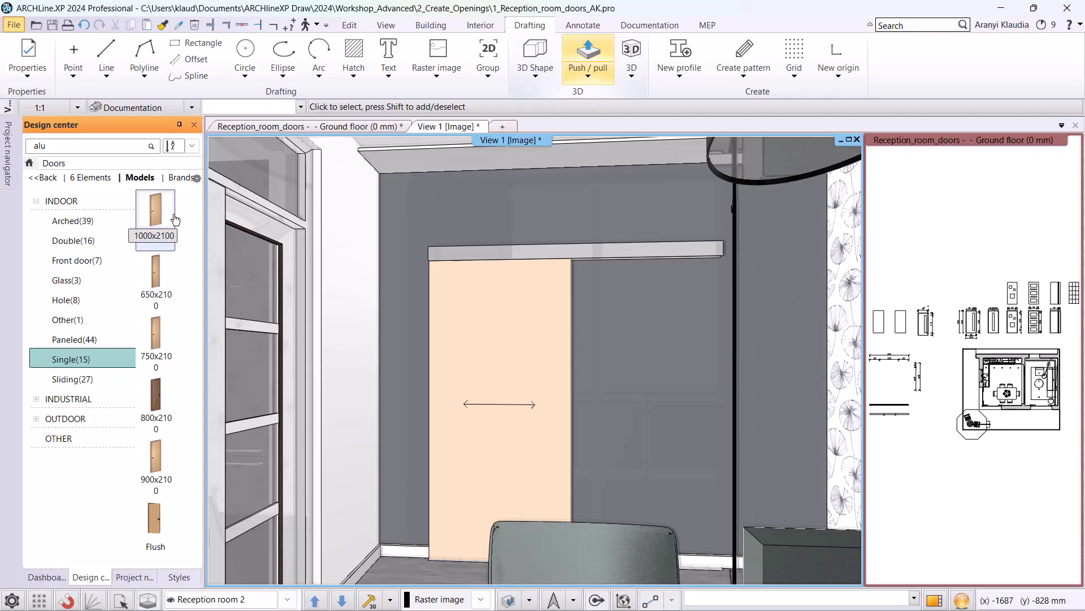
{"action": "left_click", "coordinate": [74, 359]}
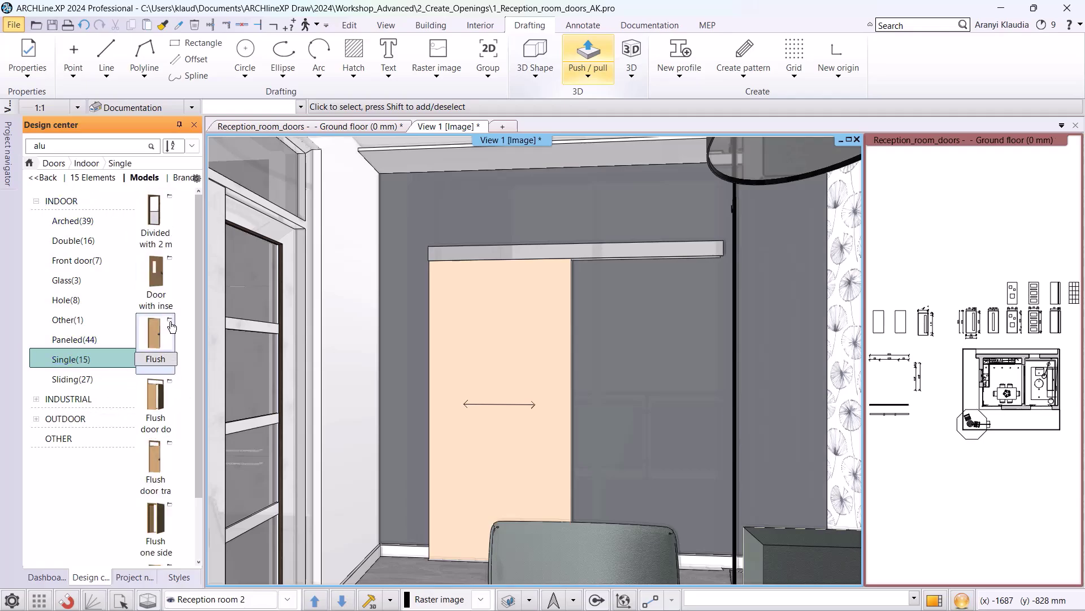
{"action": "left_click", "coordinate": [156, 341]}
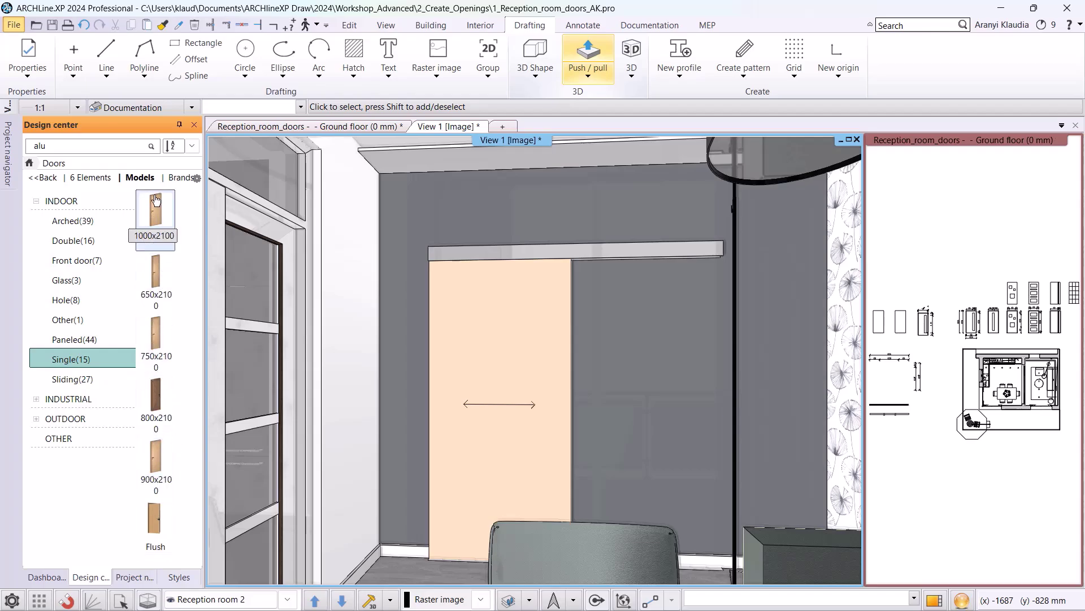
{"action": "left_click", "coordinate": [31, 164]}
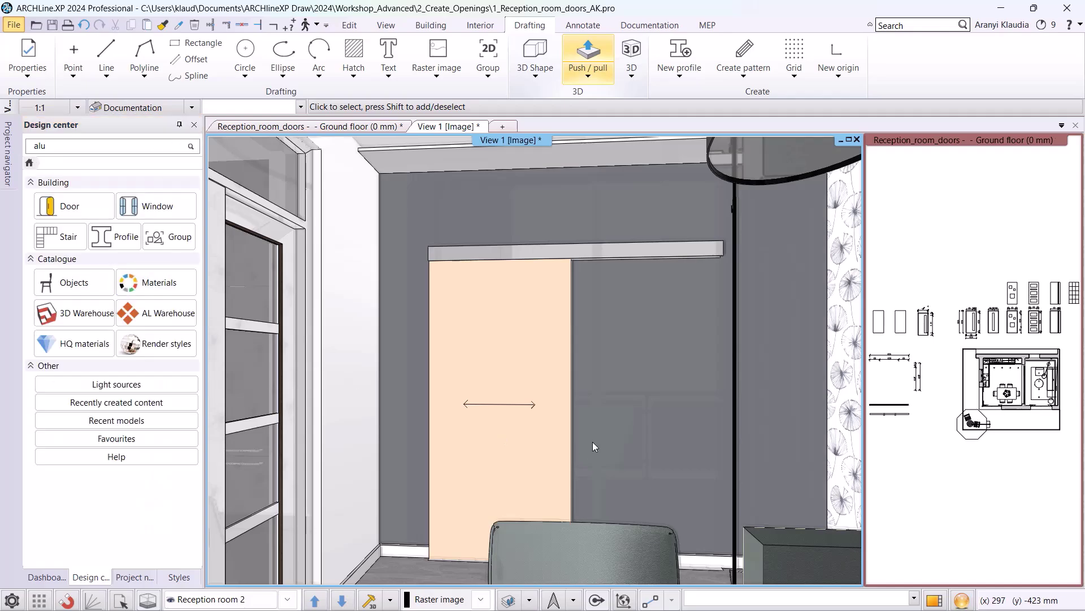
Step: Edit the placed sliding door's opening properties and load the Jafholz 22 door from the Outdoor Jafholz category
{"action": "right_click", "coordinate": [484, 344]}
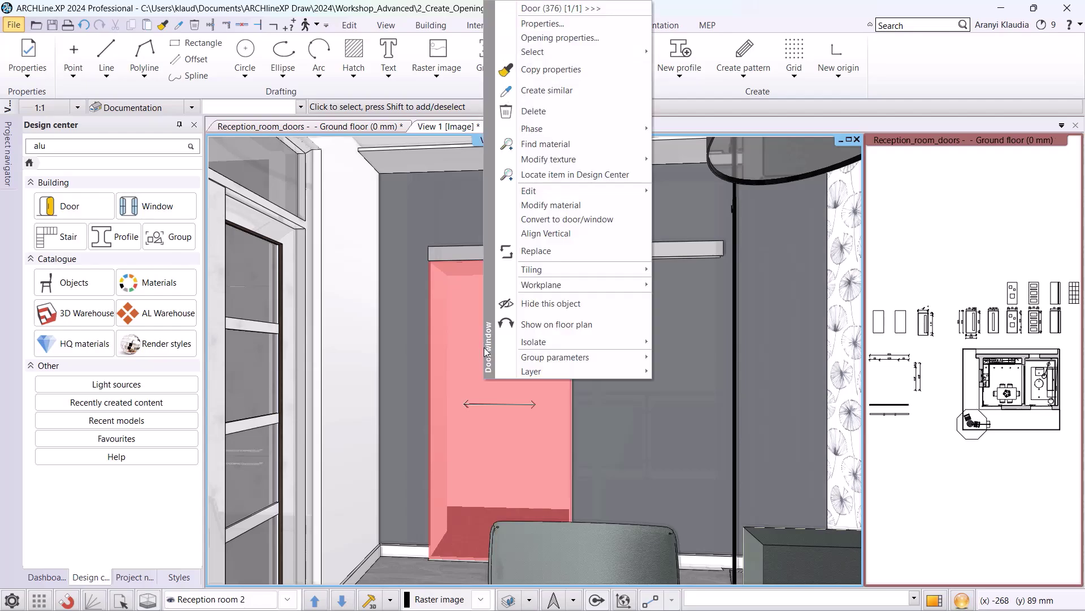
{"action": "left_click", "coordinate": [582, 36]}
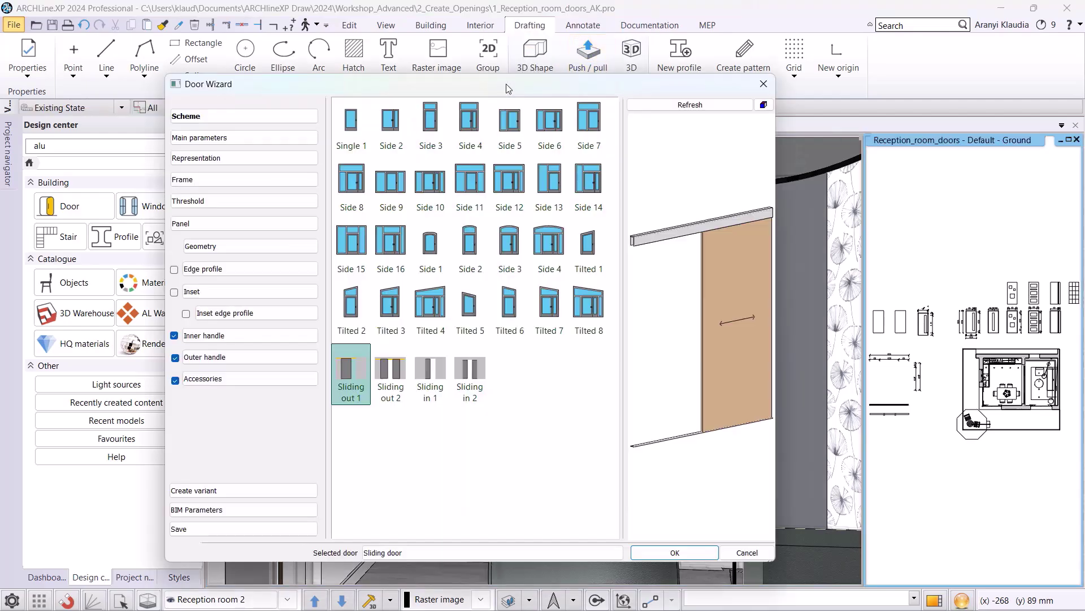
{"action": "left_click", "coordinate": [394, 553]}
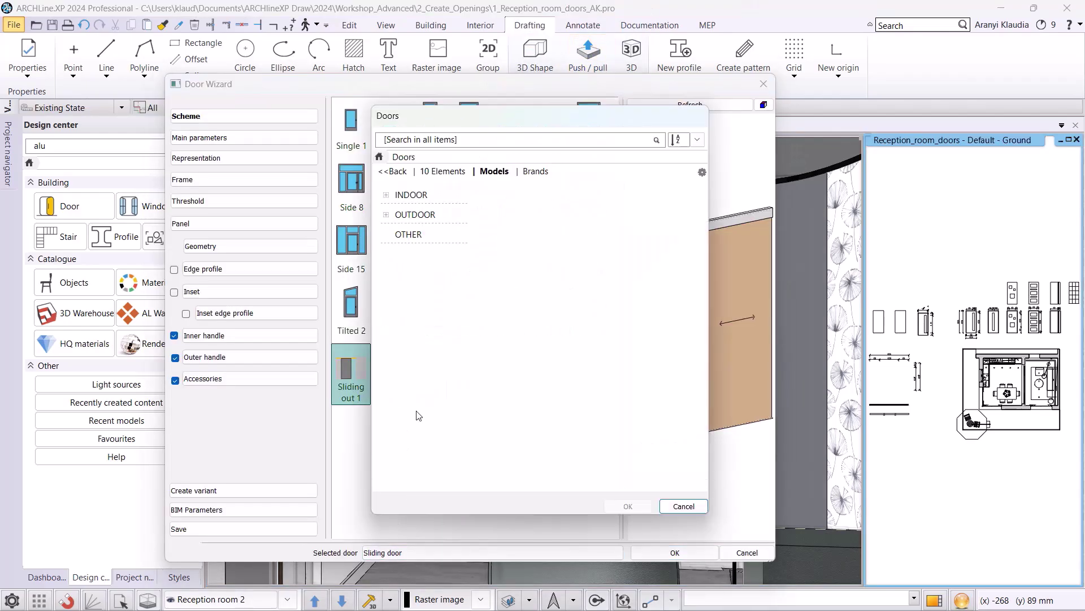
{"action": "left_click", "coordinate": [411, 195]}
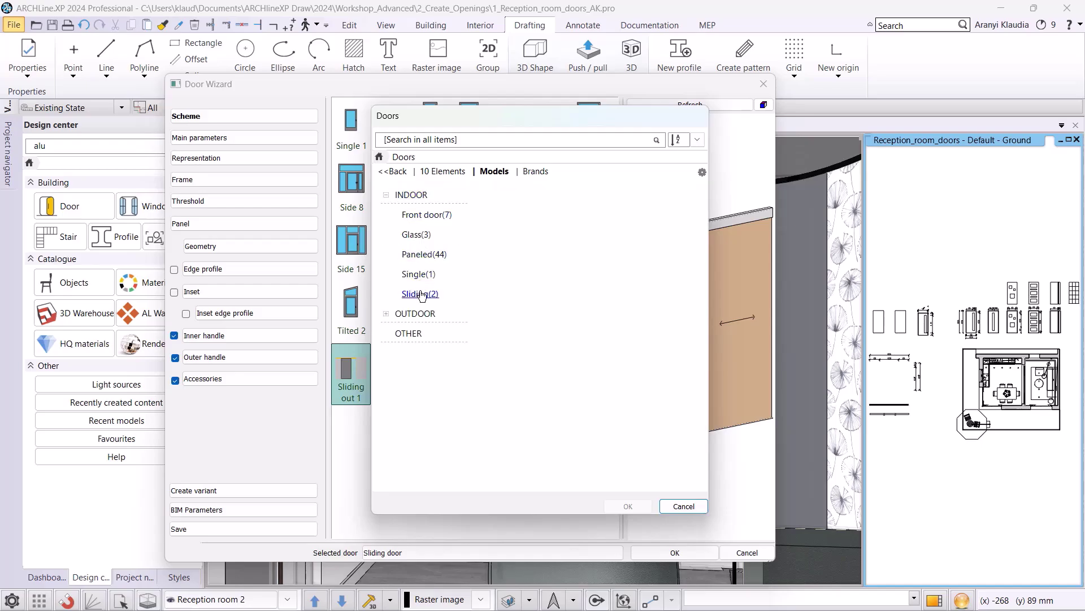
{"action": "left_click", "coordinate": [413, 314]}
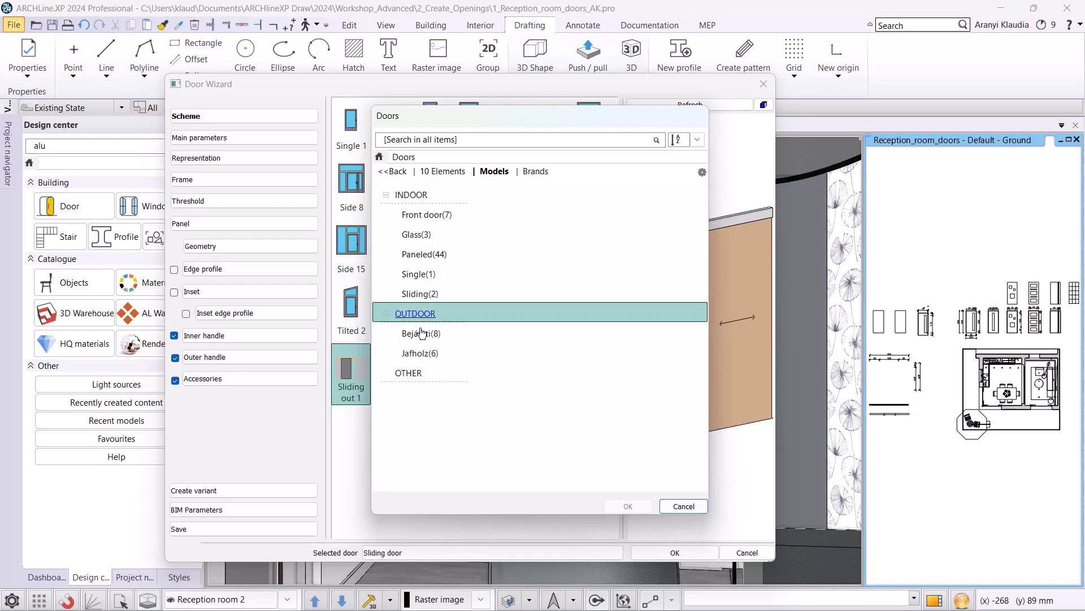
{"action": "left_click", "coordinate": [425, 353]}
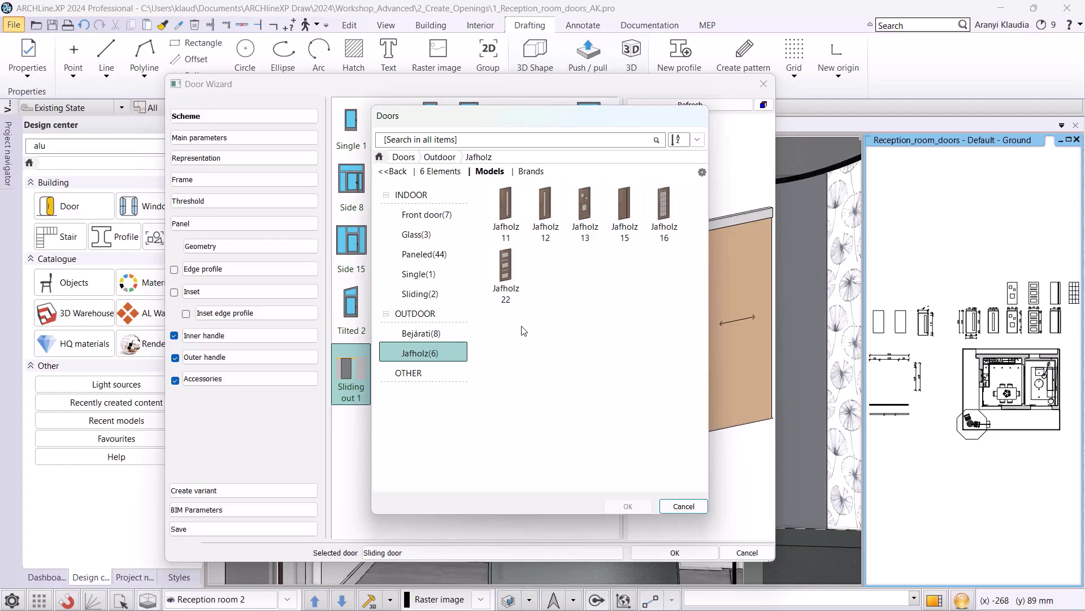
{"action": "left_click", "coordinate": [506, 266]}
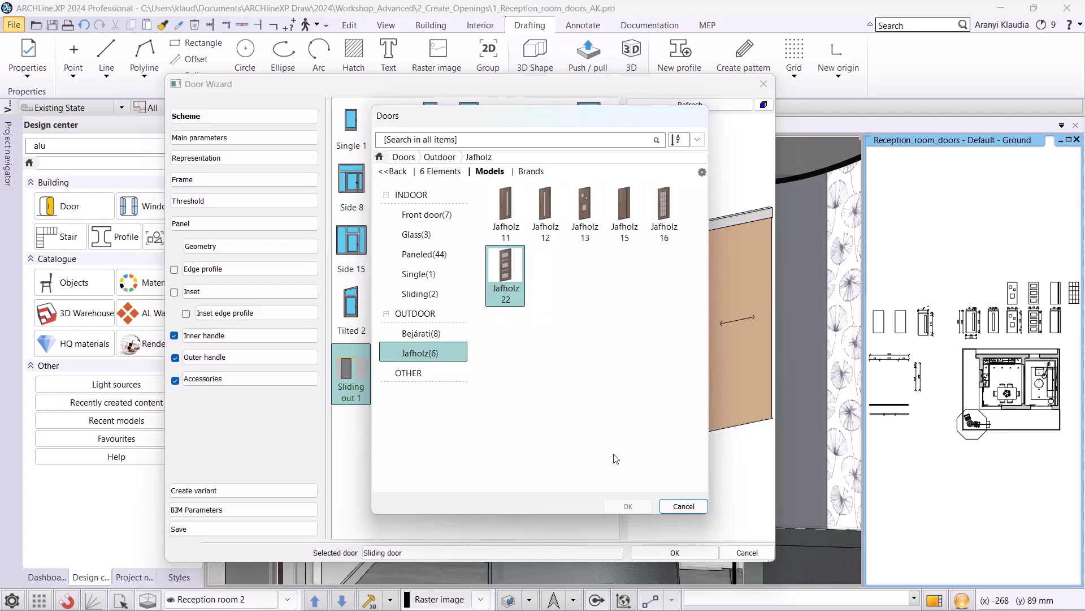
{"action": "left_click", "coordinate": [628, 506]}
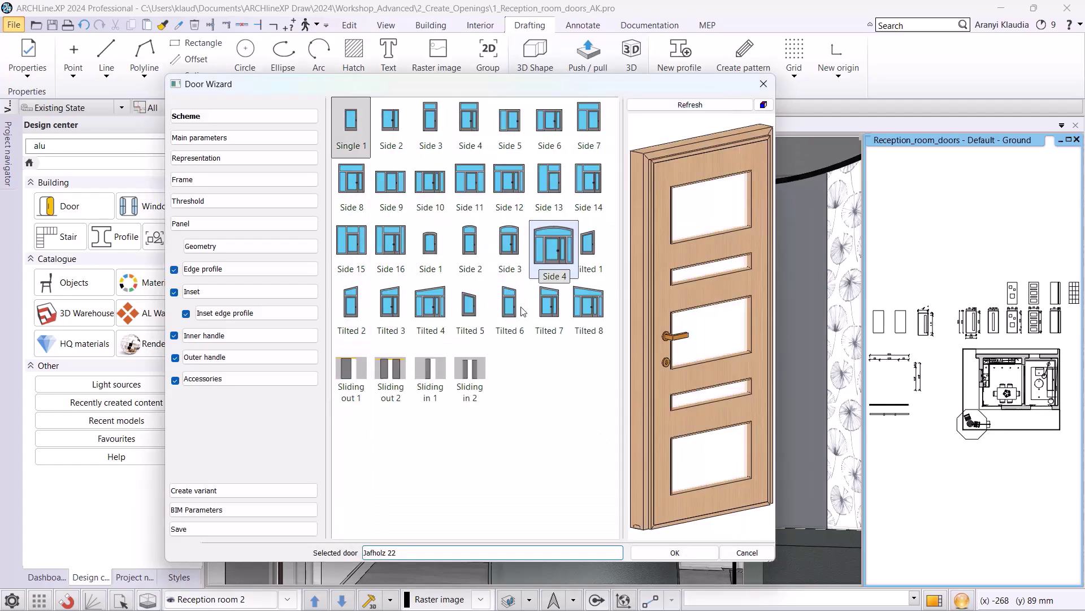
Step: Create the 1000x2100 variant of Jafholz 22, set the full width to 900 mm, and create the 900x2100 variant
{"action": "left_click", "coordinate": [201, 489]}
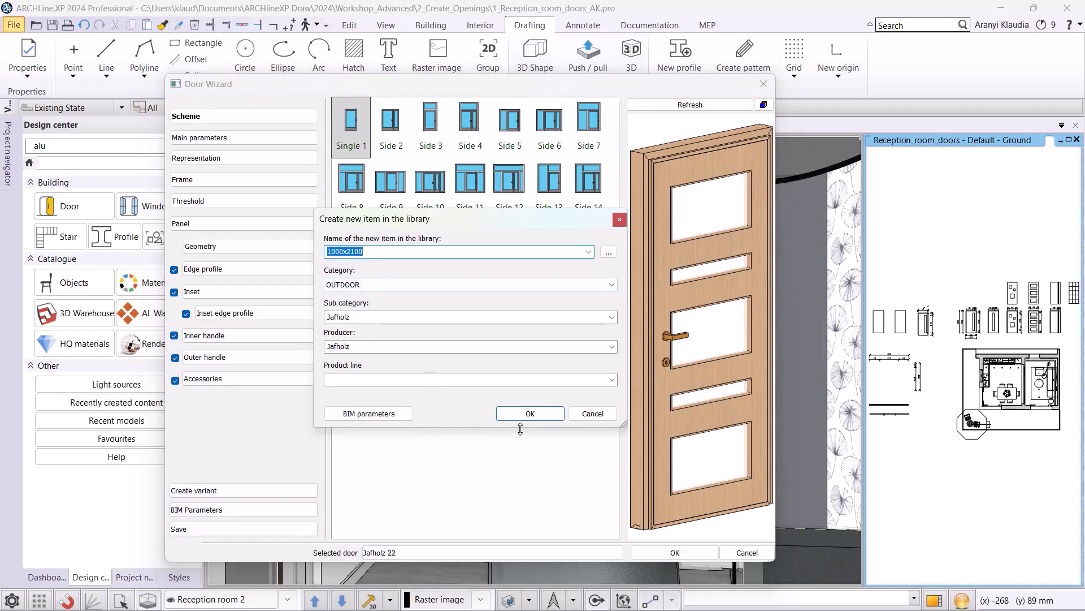
{"action": "left_click", "coordinate": [530, 413]}
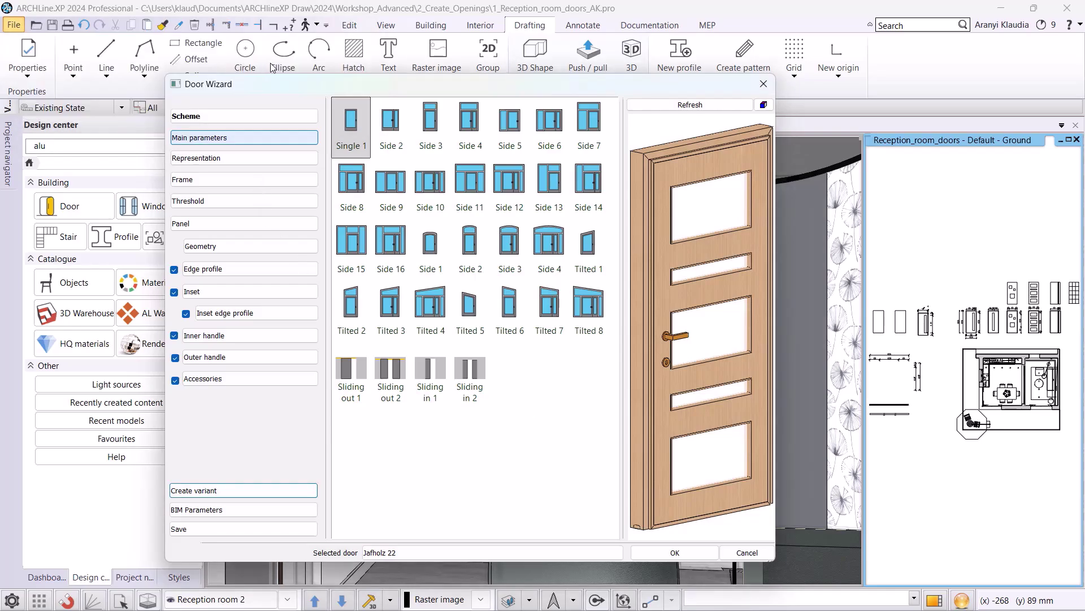
{"action": "left_click", "coordinate": [230, 140]}
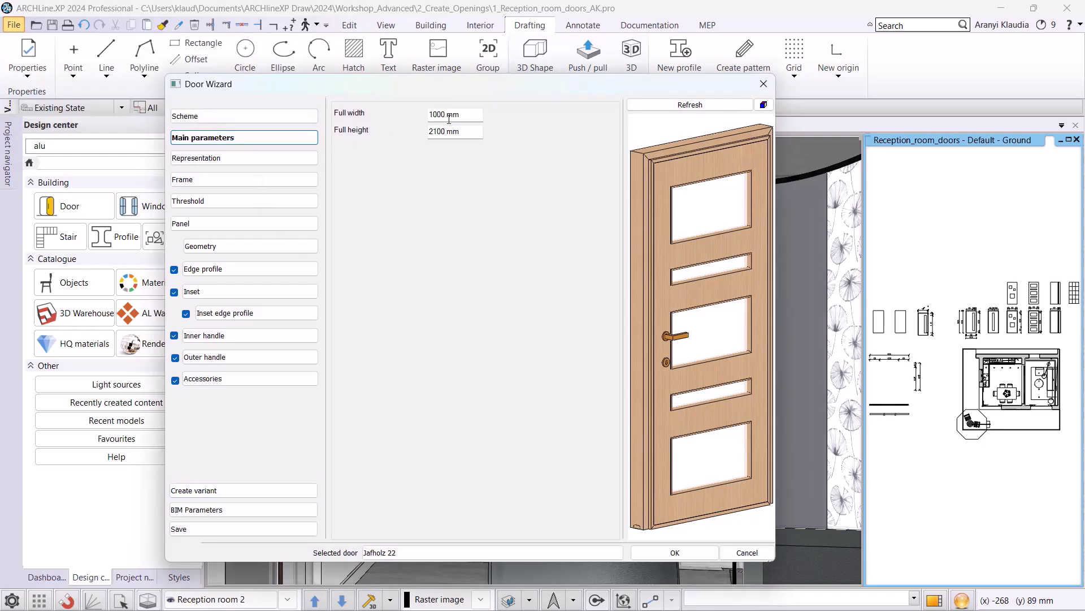
{"action": "left_click_drag", "start_coordinate": [447, 116], "coordinate": [421, 117]}
{"action": "type", "text": "900"}
{"action": "left_click", "coordinate": [254, 490]}
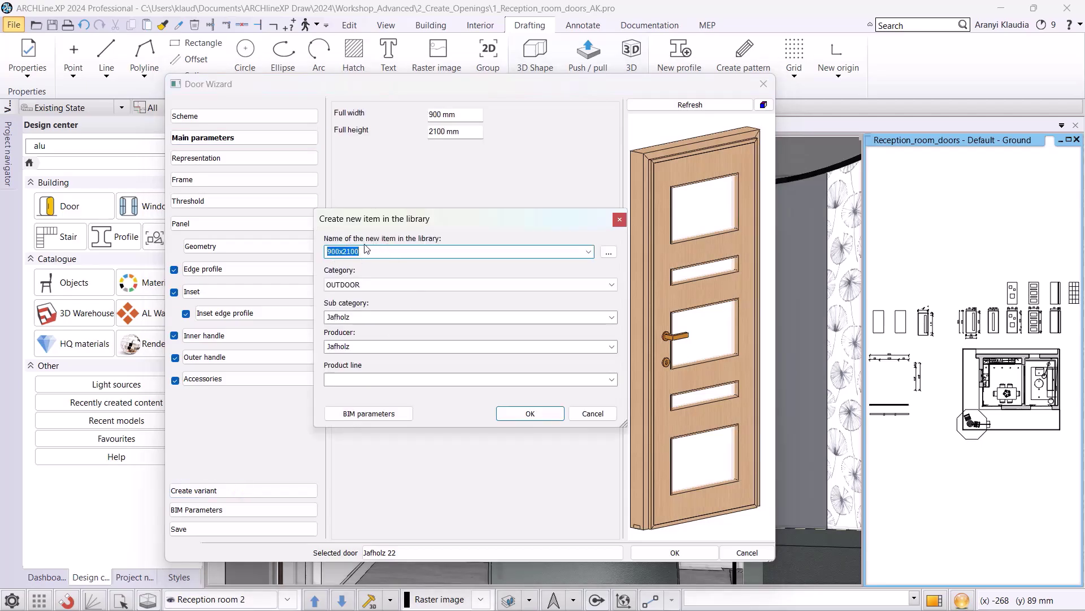
{"action": "left_click", "coordinate": [512, 413]}
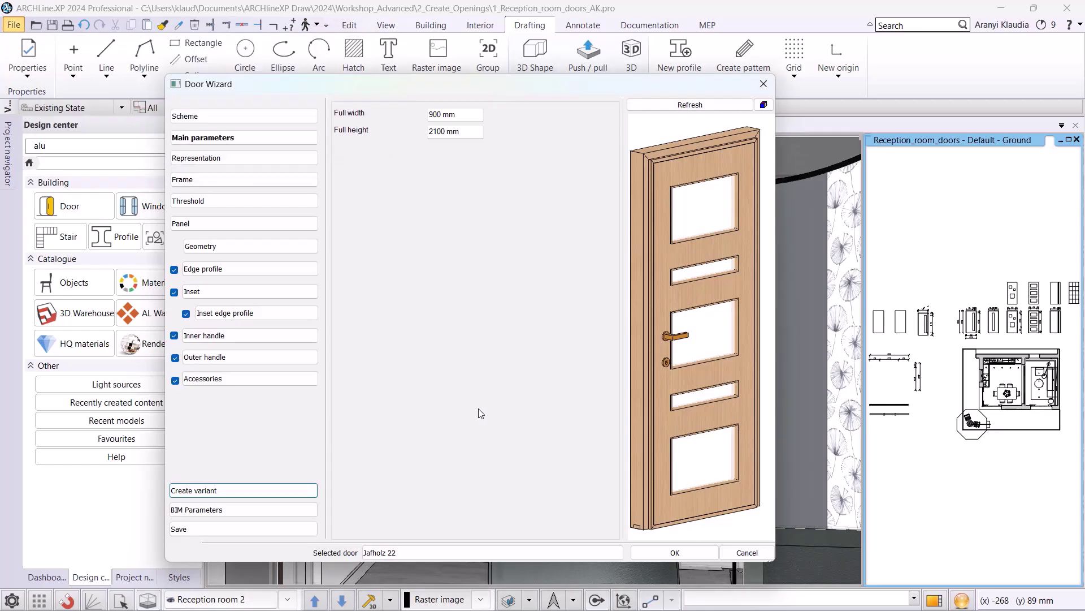
Step: Set the full width to 800 mm and create the 800x2100 variant of Jafholz 22
{"action": "double_click", "coordinate": [442, 115]}
{"action": "type", "text": "800"}
{"action": "left_click", "coordinate": [285, 490]}
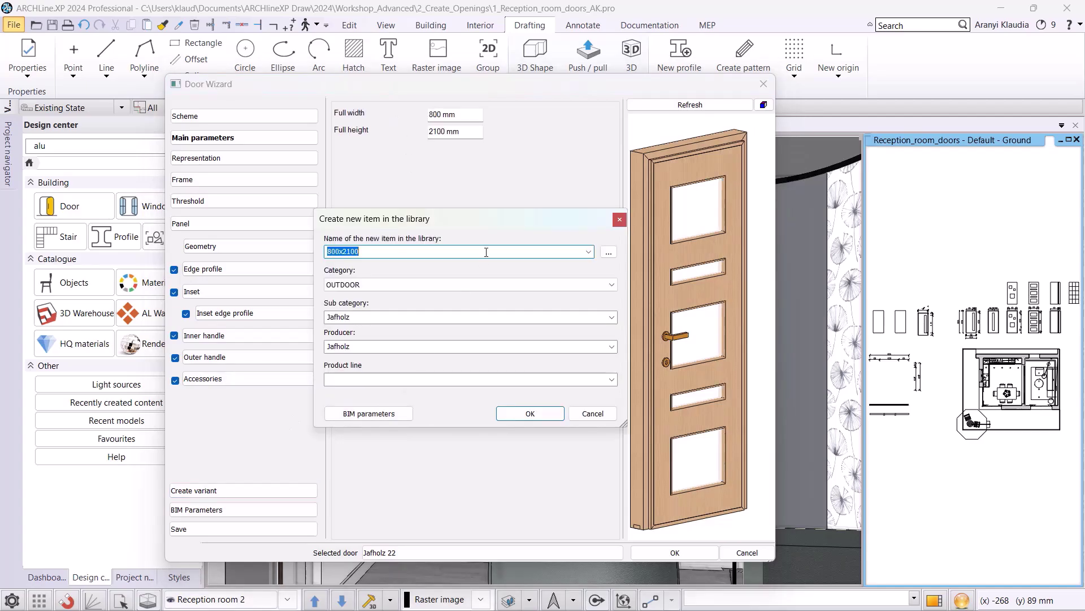
{"action": "left_click", "coordinate": [508, 414]}
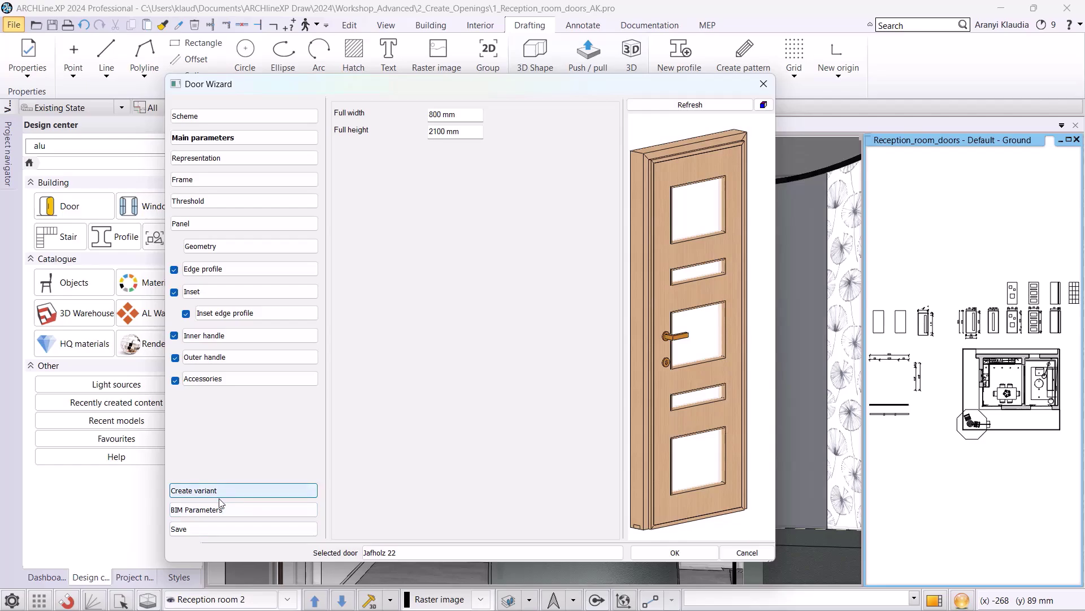
Step: Load the 1000x2100 variant of Jafholz 22 from the Outdoor Jafholz category and apply it to the placed door
{"action": "left_click", "coordinate": [243, 529]}
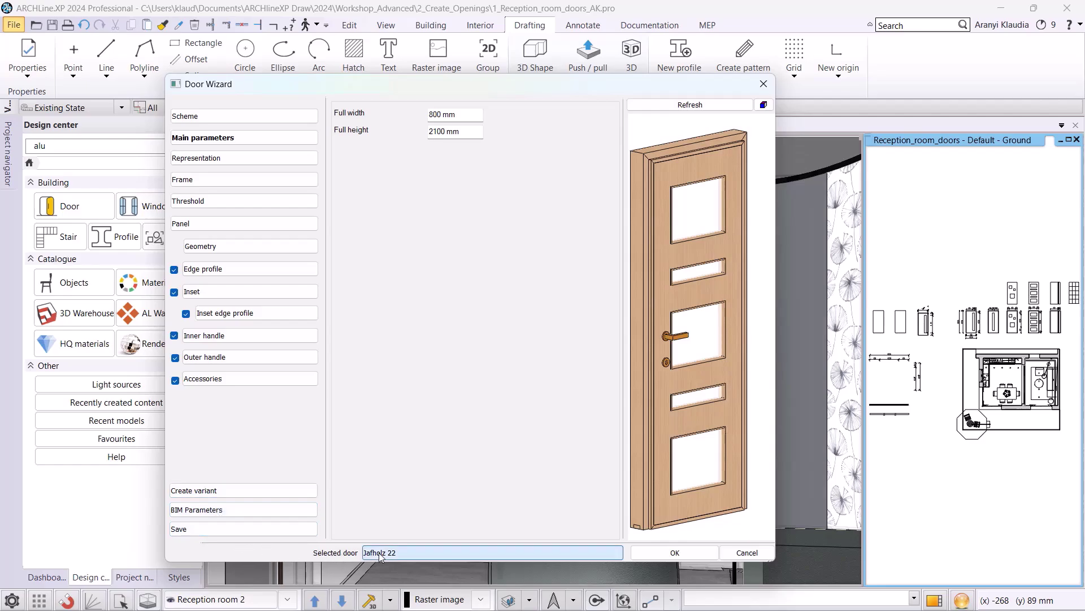
{"action": "left_click", "coordinate": [416, 215]}
{"action": "left_click", "coordinate": [420, 255]}
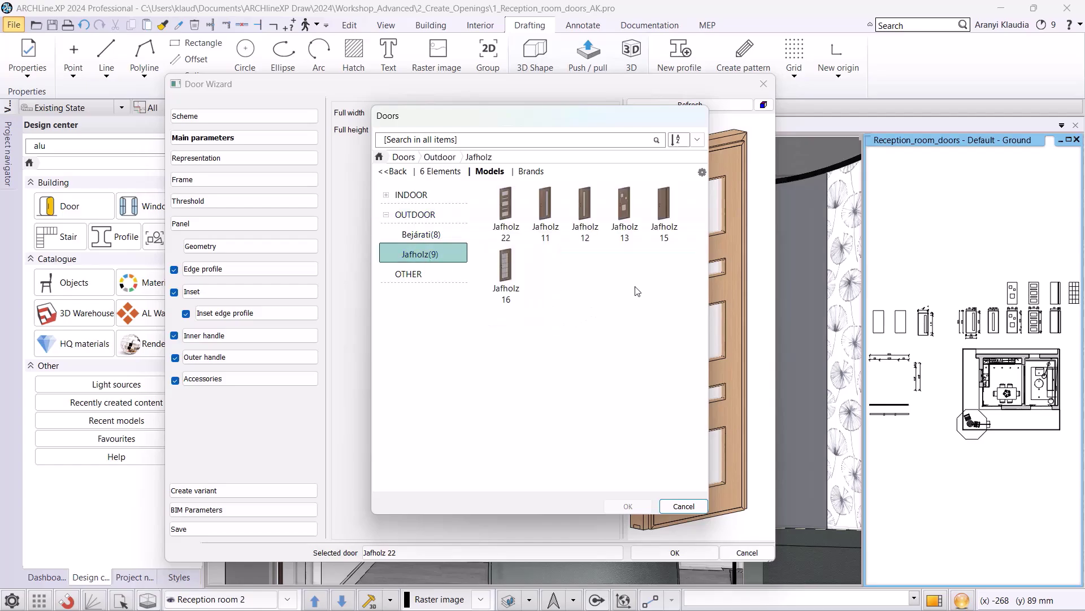
{"action": "mouse_move", "coordinate": [511, 217]}
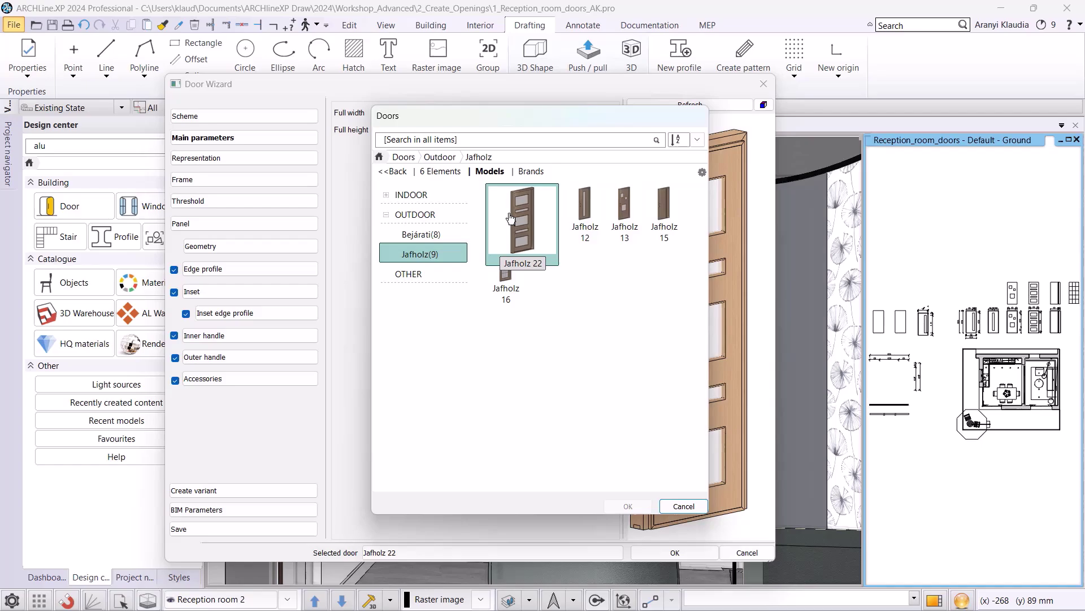
{"action": "double_click", "coordinate": [510, 217]}
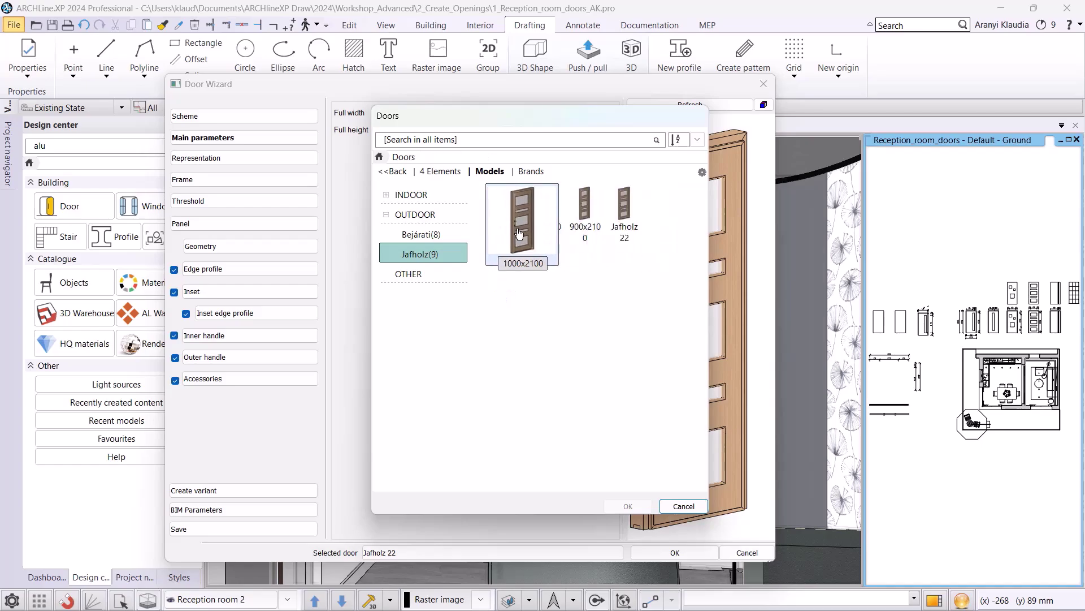
{"action": "left_click", "coordinate": [522, 231]}
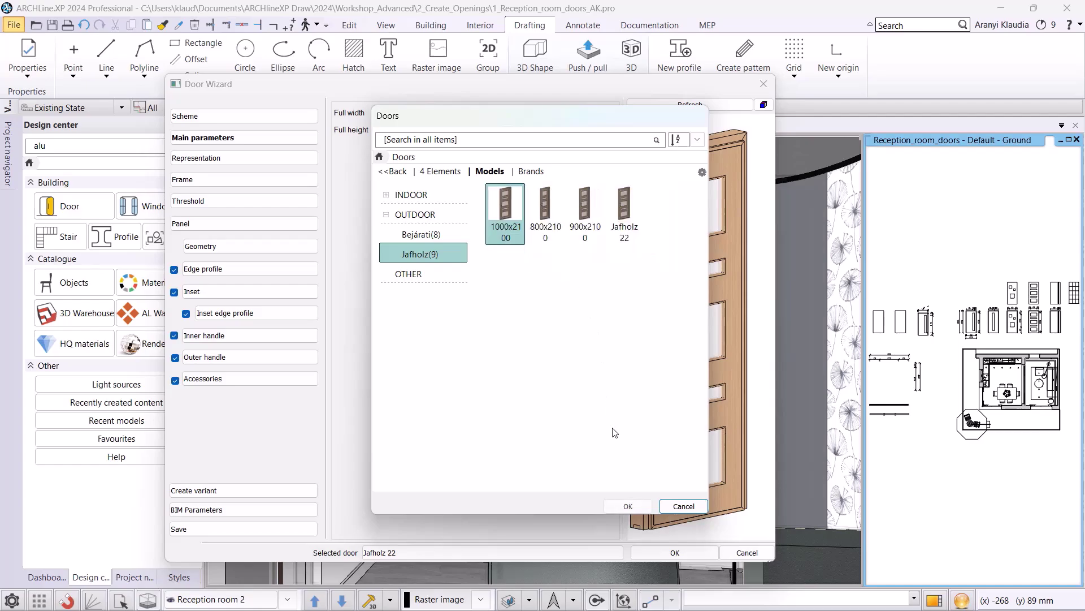
{"action": "left_click", "coordinate": [628, 506]}
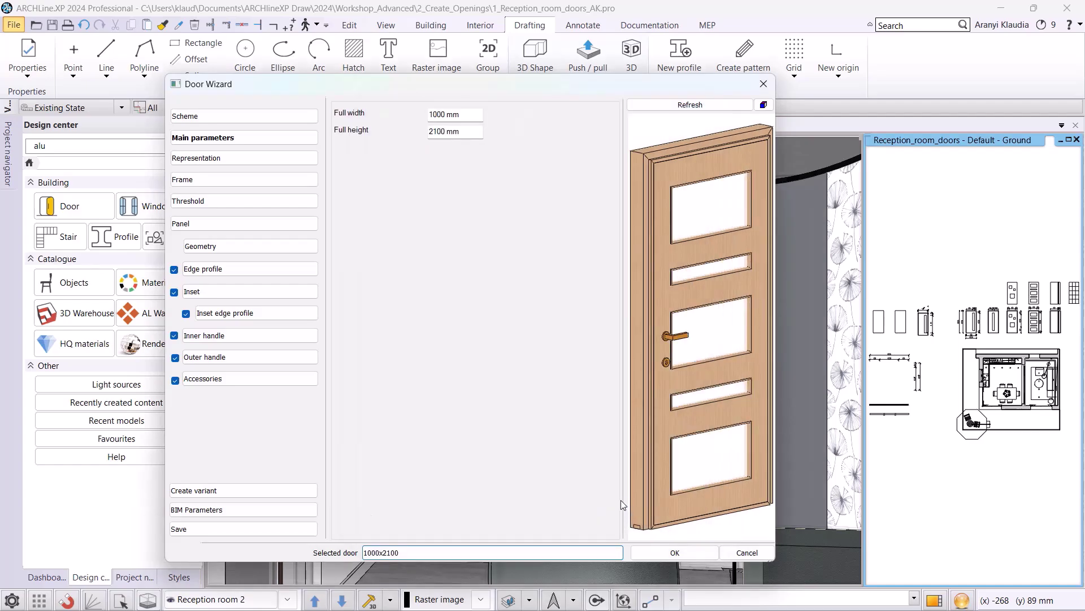
{"action": "left_click", "coordinate": [661, 554]}
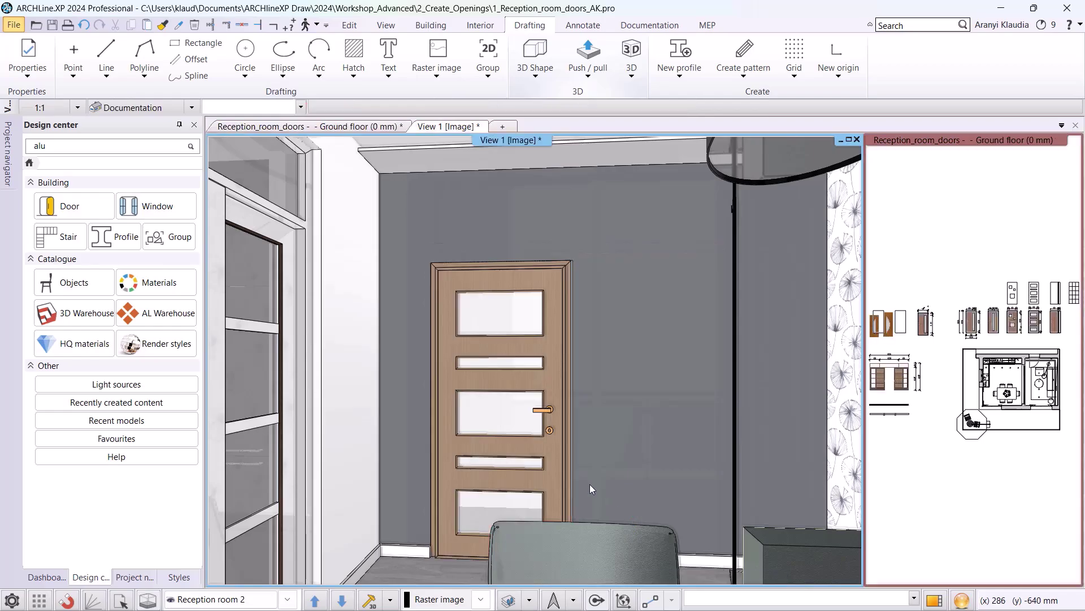
Step: Place a copy of the Jafholz door beside the original in the same wall on the ground floor plan
{"action": "left_click", "coordinate": [300, 126]}
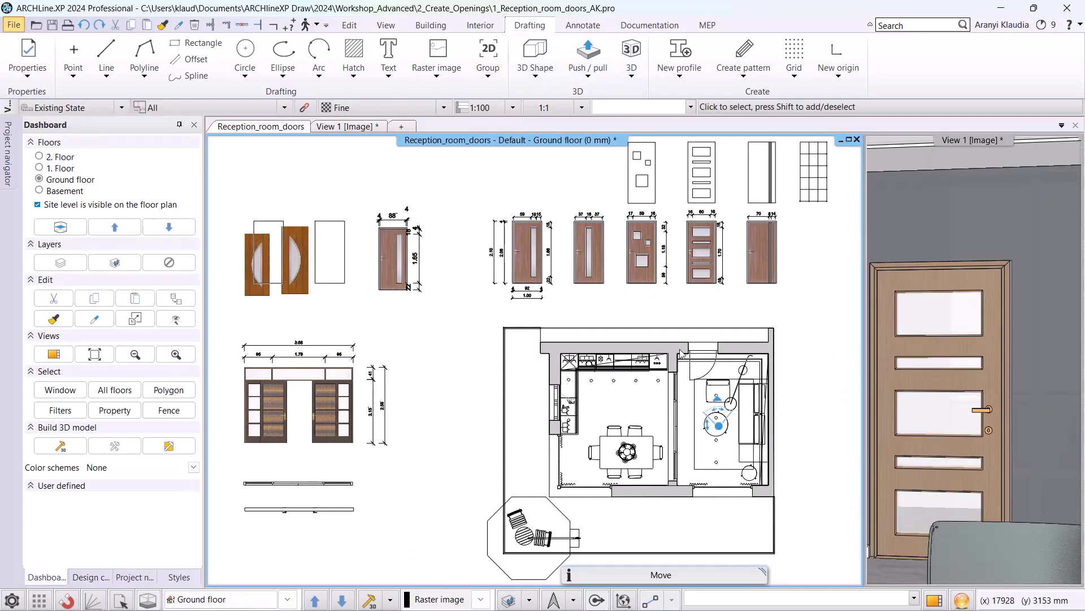
{"action": "scroll", "coordinate": [600, 383], "scroll_direction": "up", "scroll_amount": 5}
{"action": "left_click", "coordinate": [601, 383]}
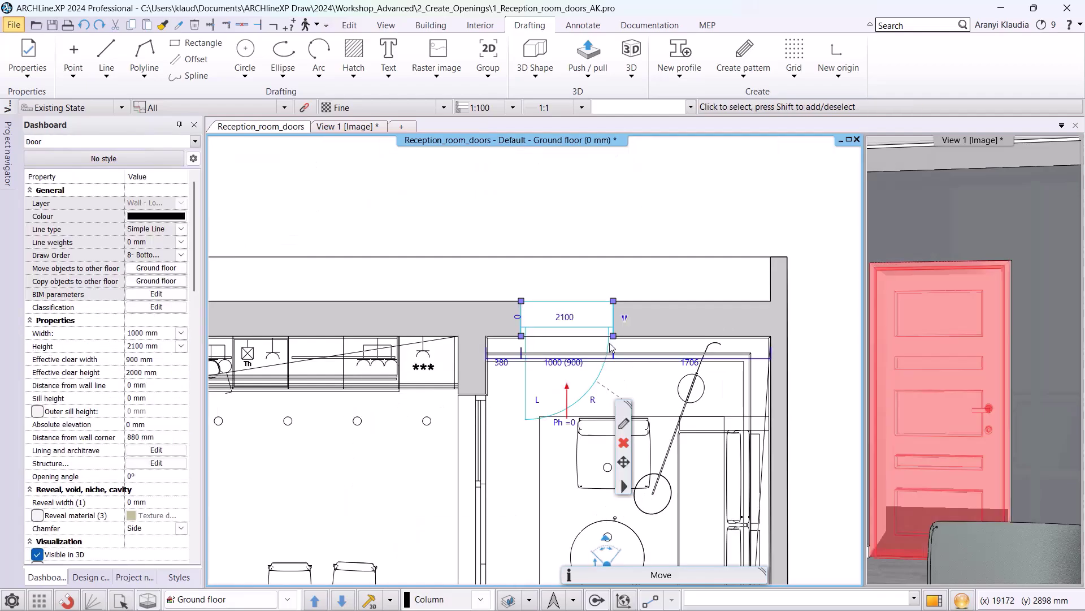
{"action": "left_click", "coordinate": [614, 336]}
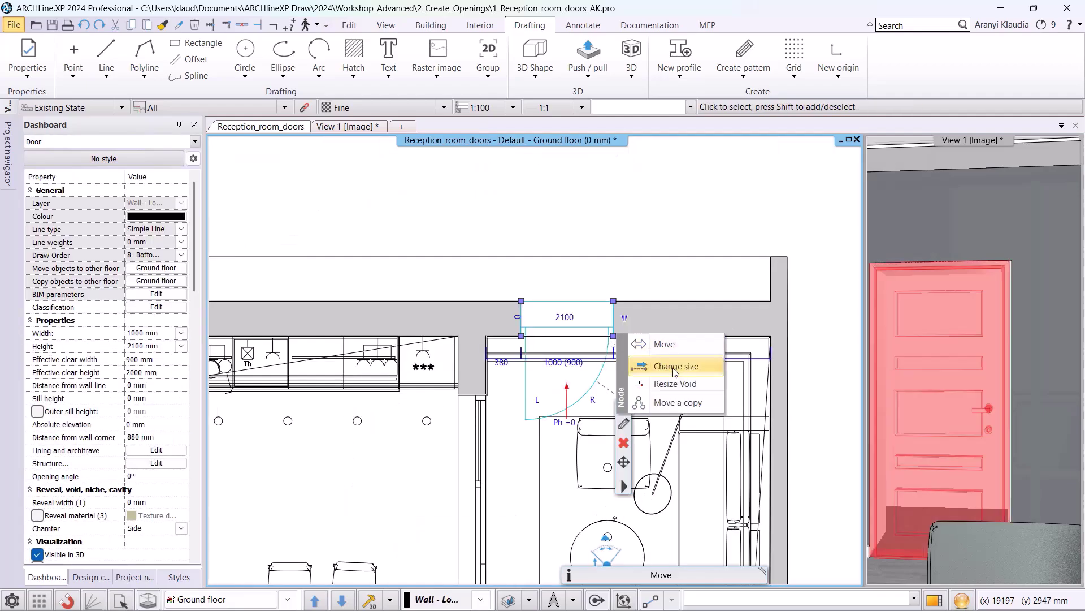
{"action": "left_click", "coordinate": [677, 402]}
{"action": "left_click", "coordinate": [706, 333]}
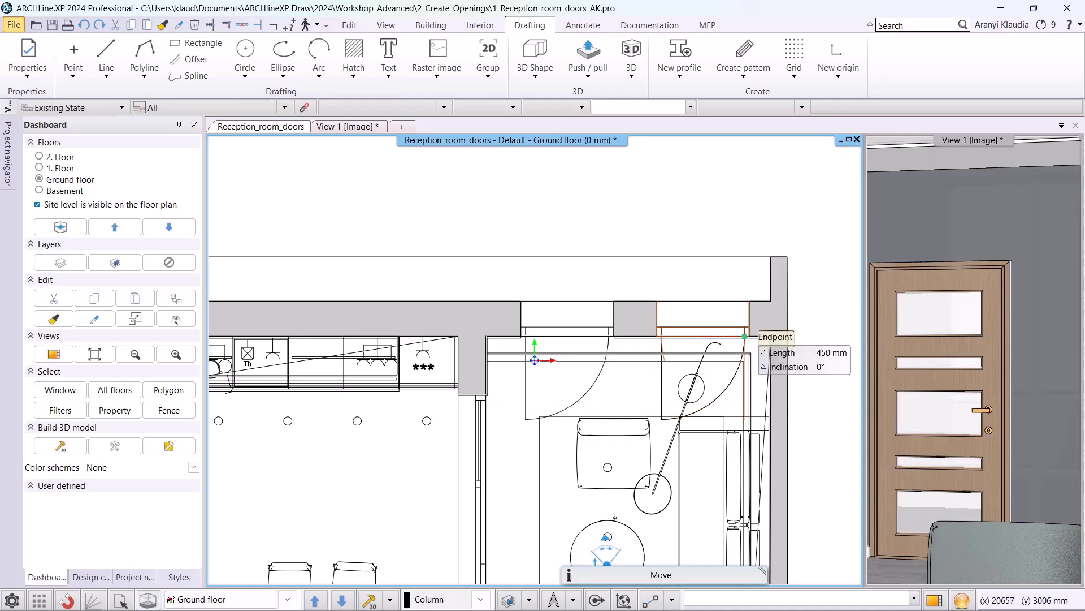
{"action": "key", "text": "Escape"}
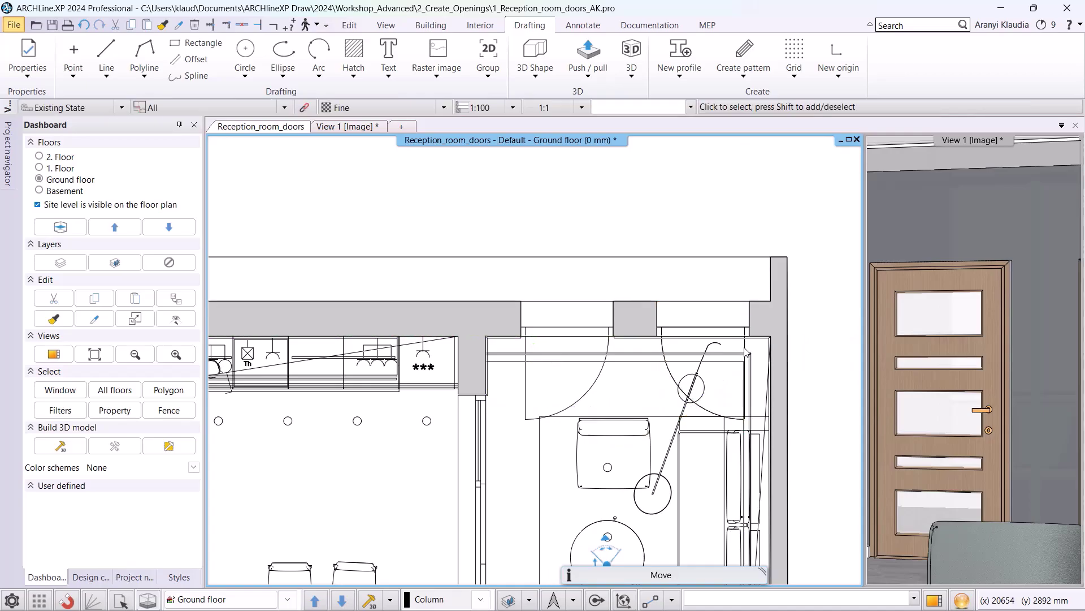
{"action": "scroll", "coordinate": [532, 360], "scroll_direction": "down", "scroll_amount": 1}
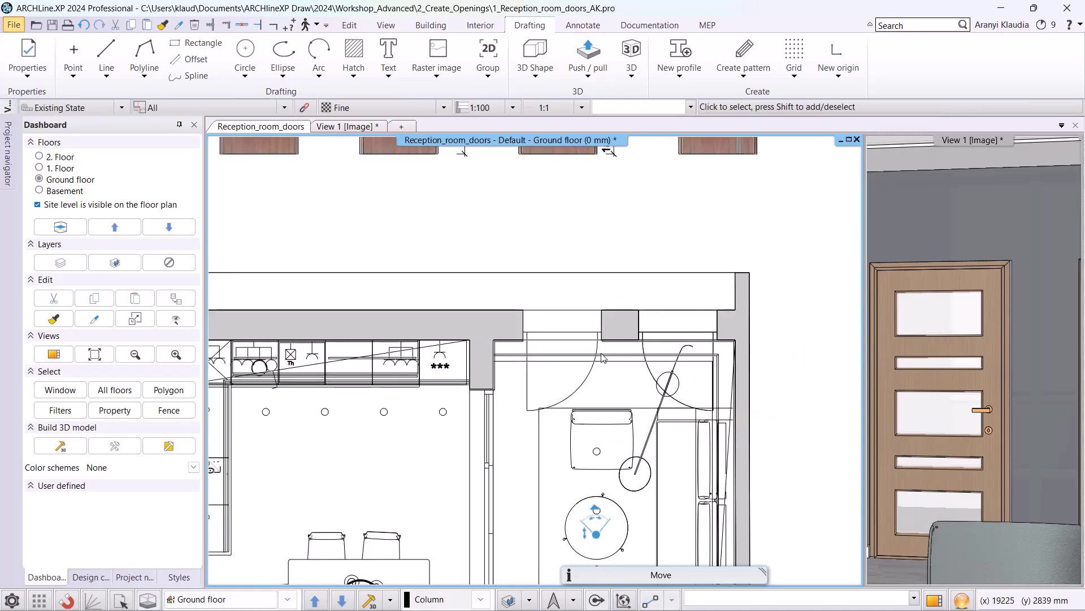
{"action": "scroll", "coordinate": [534, 361], "scroll_direction": "down", "scroll_amount": 2}
Step: Replace all matching doors on the current floor with the 800x2100 Jafholz 22 variant, without keeping the previously set dimensions
{"action": "left_click", "coordinate": [346, 126]}
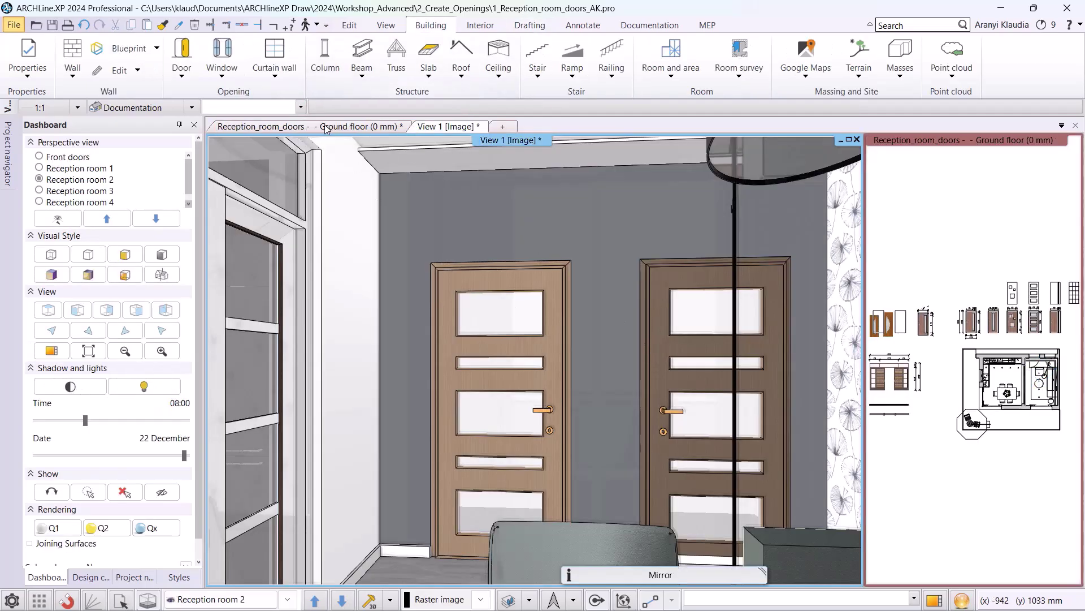
{"action": "left_click", "coordinate": [187, 75]}
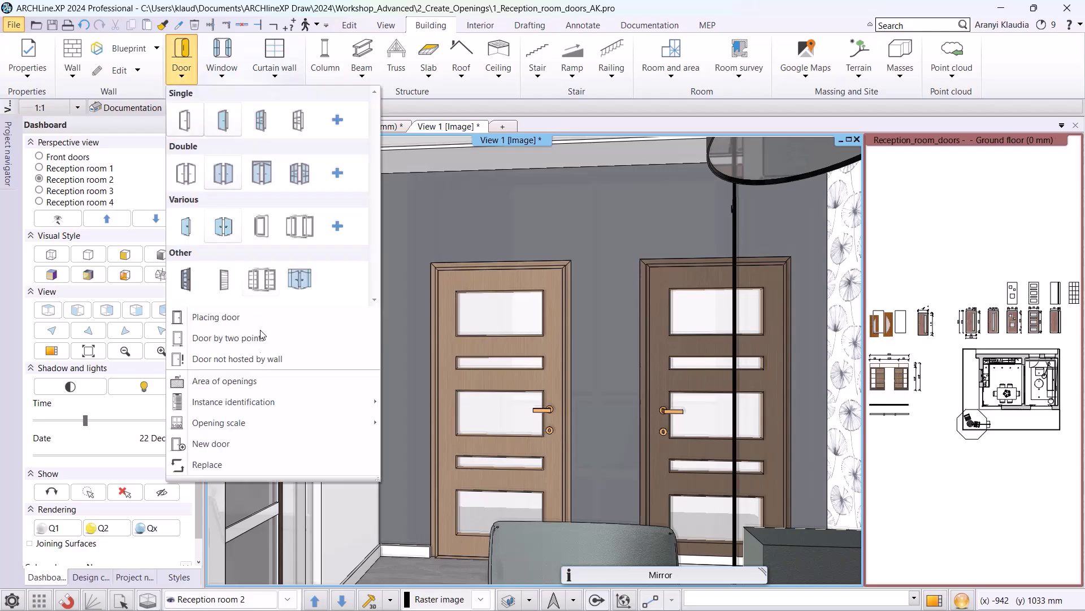
{"action": "left_click", "coordinate": [249, 463]}
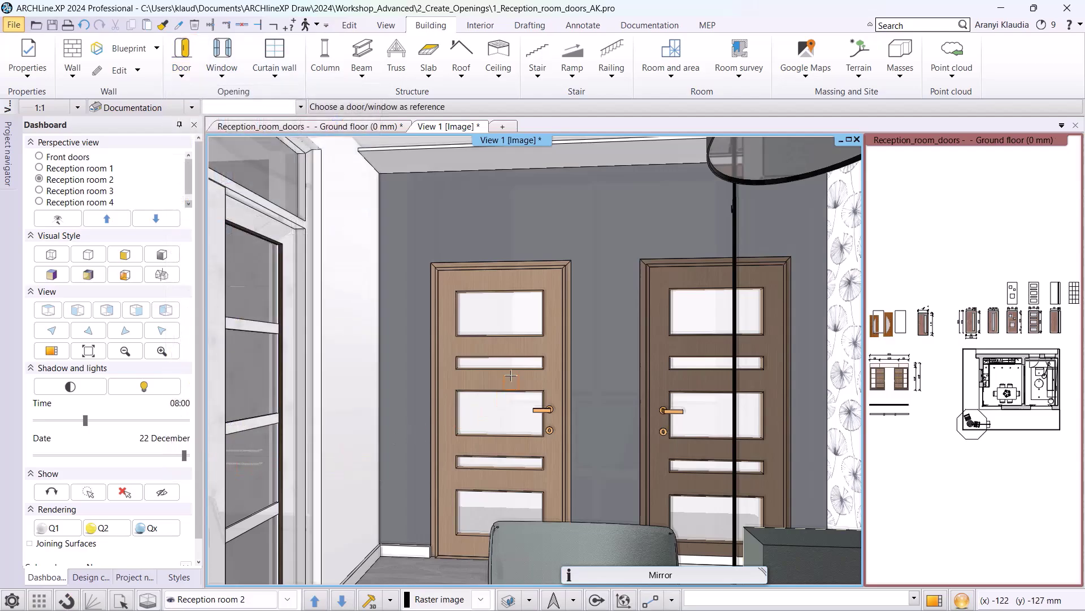
{"action": "left_click", "coordinate": [513, 352]}
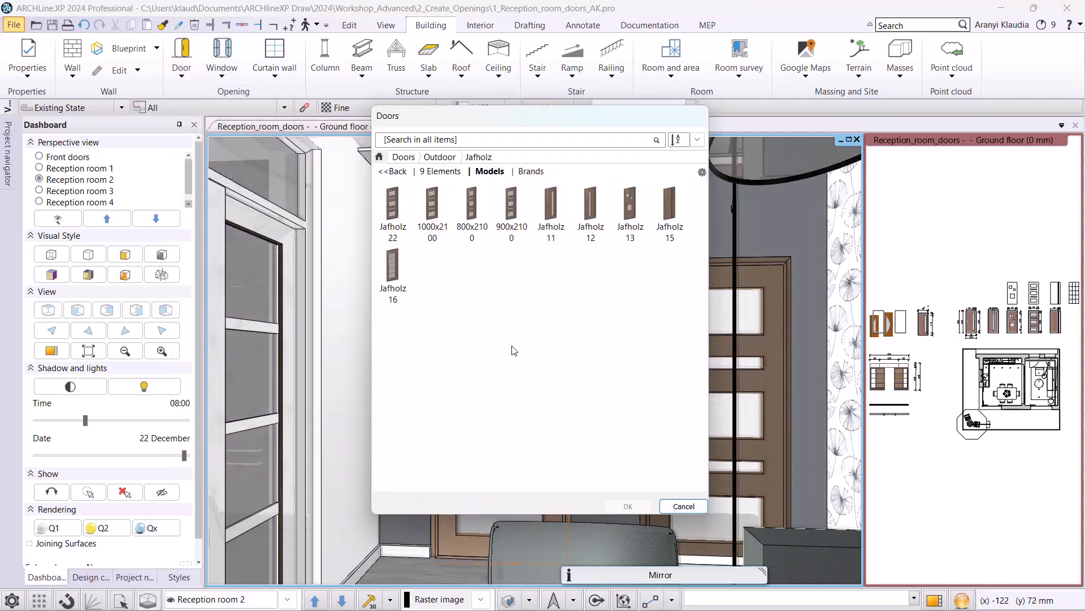
{"action": "left_click", "coordinate": [406, 226]}
{"action": "left_click", "coordinate": [469, 214]}
{"action": "left_click", "coordinate": [628, 506]}
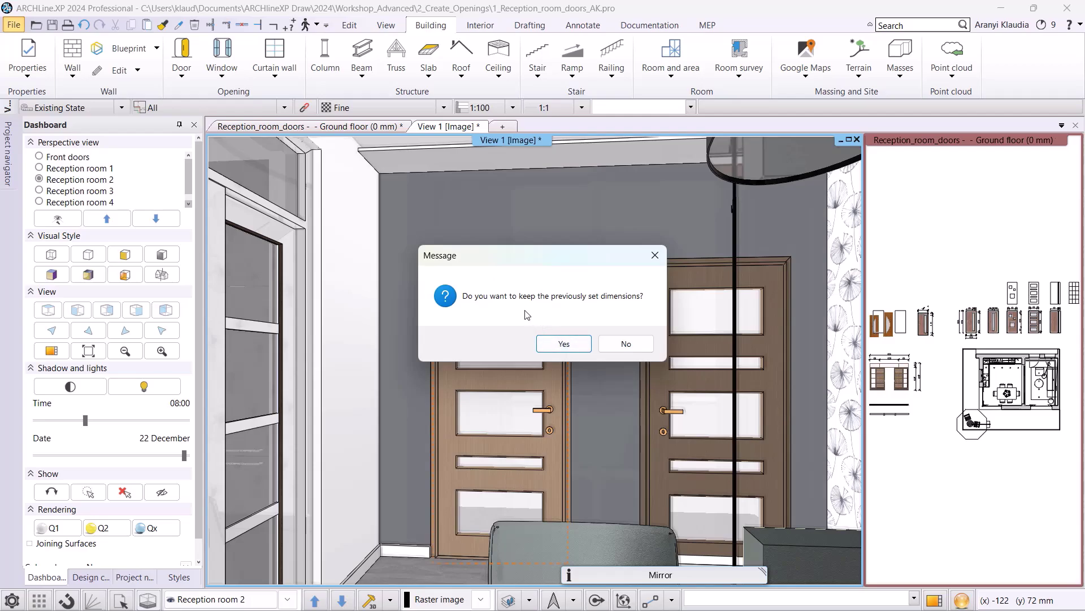
{"action": "left_click", "coordinate": [626, 343]}
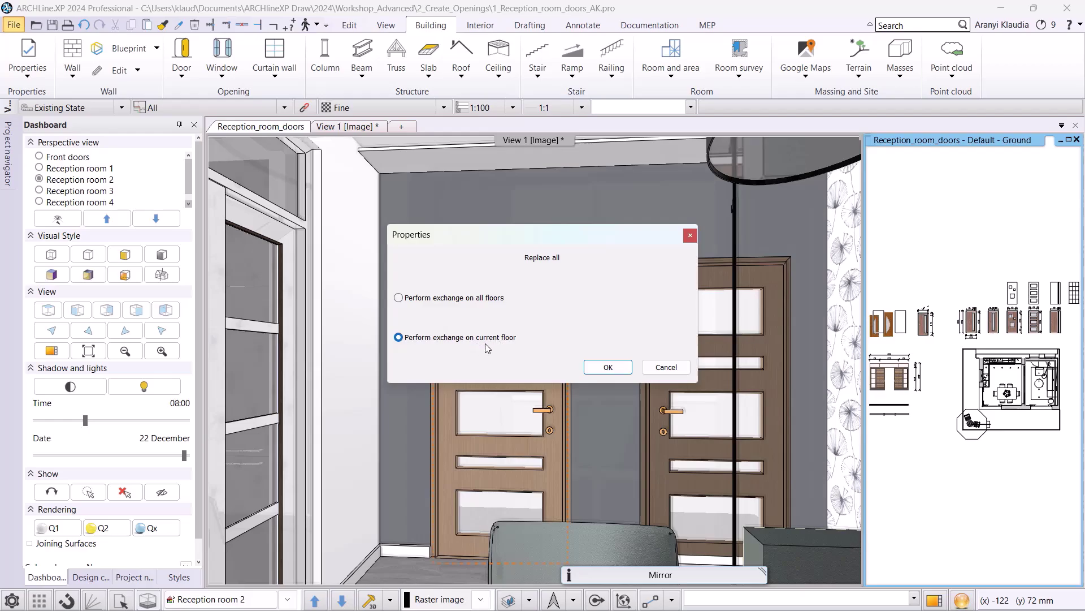
{"action": "left_click", "coordinate": [608, 367]}
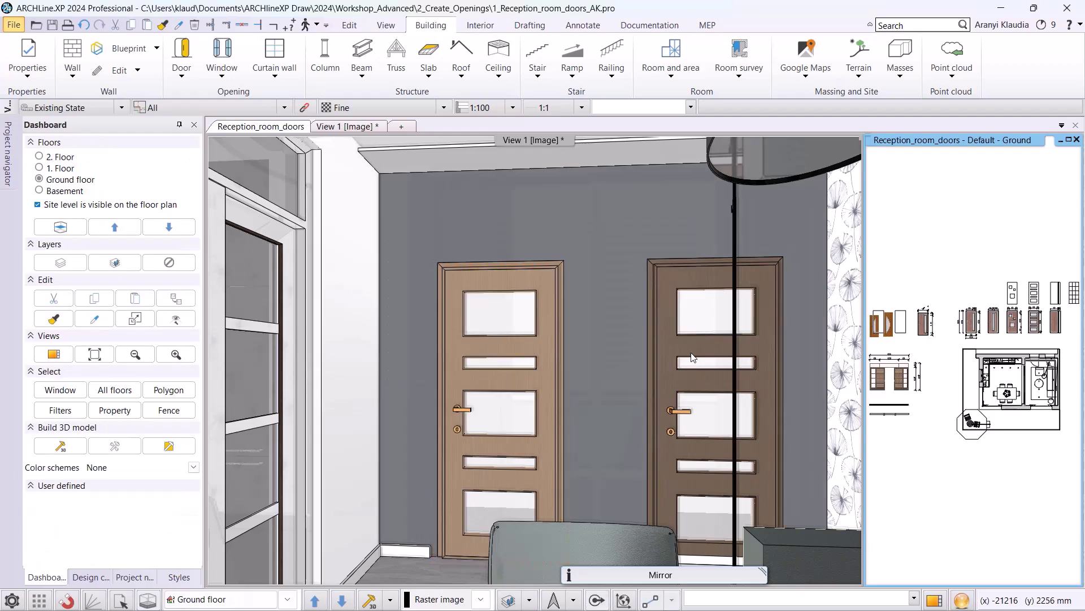